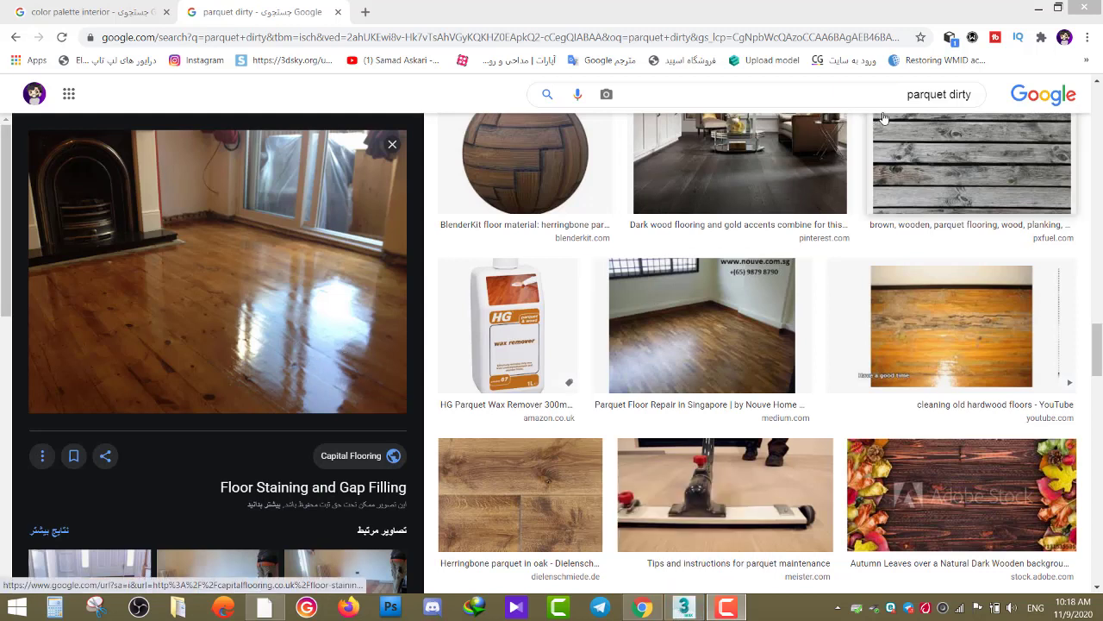
Step: Clear the 'parquet dirty' query from the Google Images search box and go back to 3ds Max
left_click(951, 97)
double_click(952, 95)
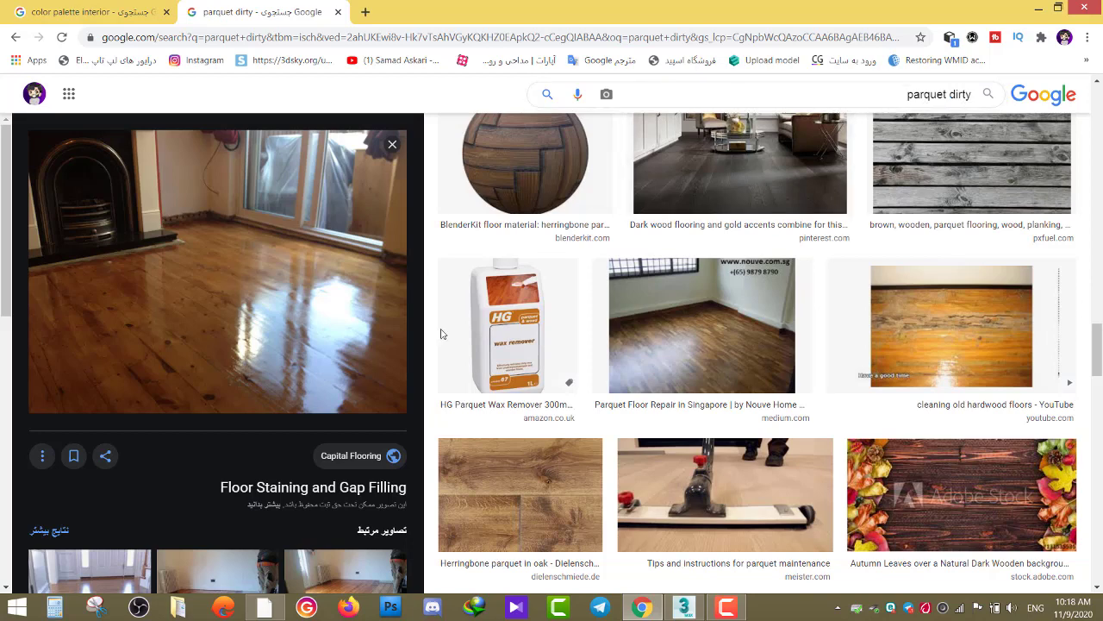
key("BackSpace")
key("ctrl+a")
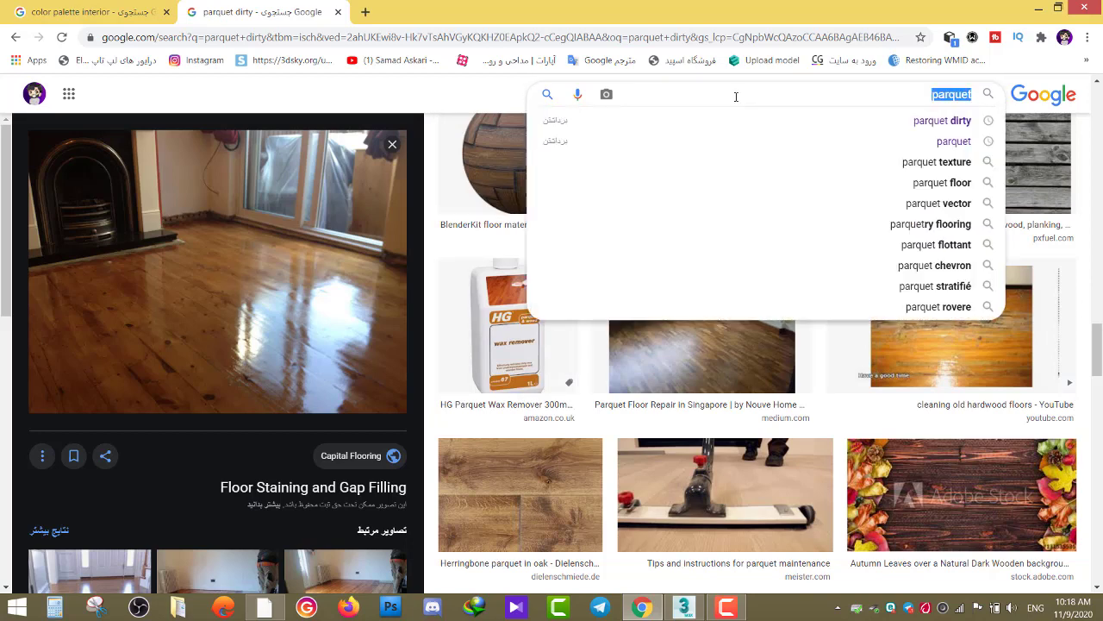
key("BackSpace")
left_click(418, 102)
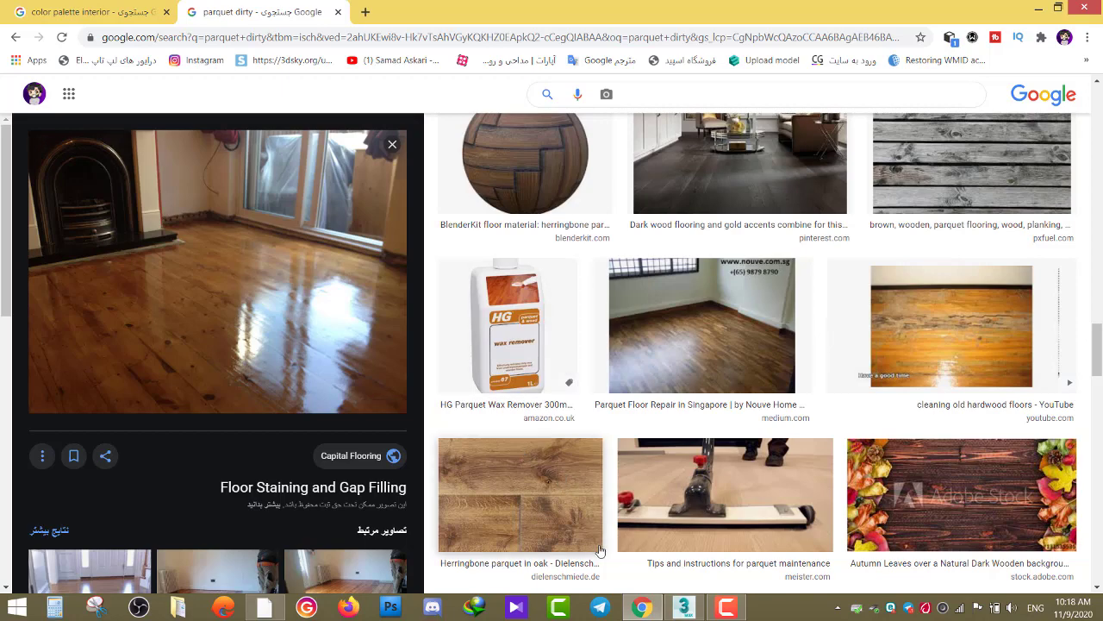
left_click(684, 607)
Step: Apply a new VRayMtl, Material #11, to floor Box001 and add a Bitmap to its Diffuse
left_click(538, 438)
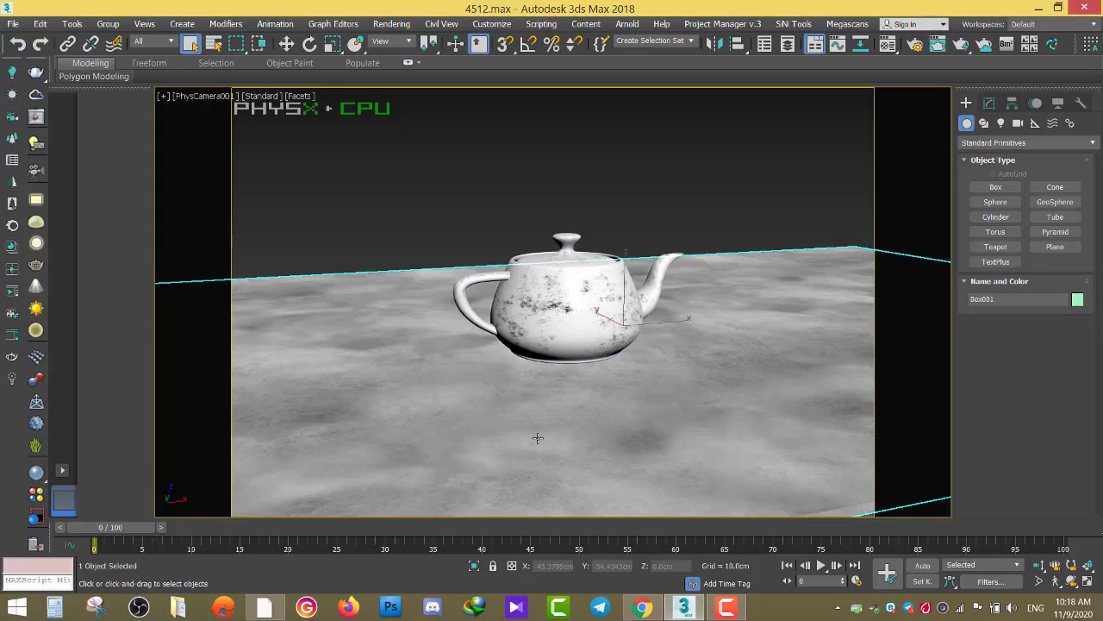
key("m")
left_click(101, 215)
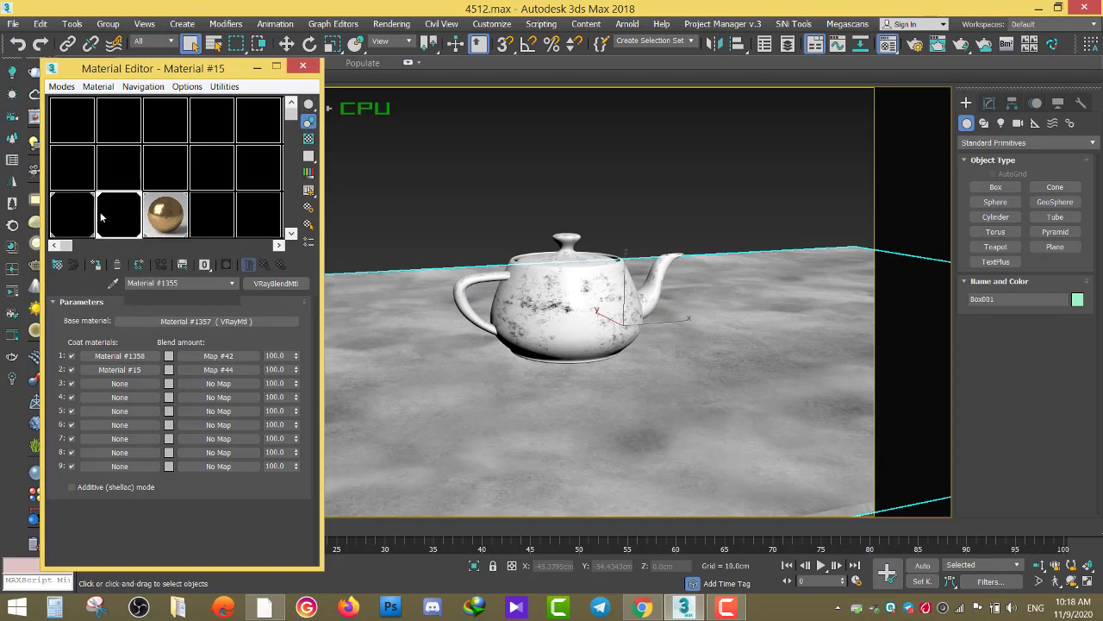
left_click(119, 172)
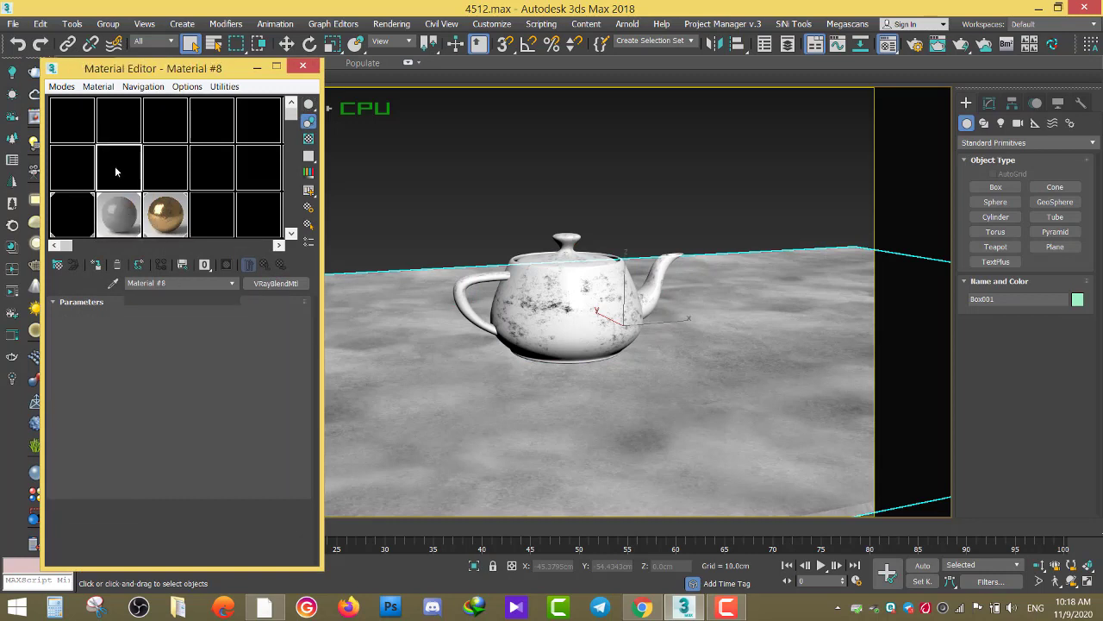
left_click(232, 168)
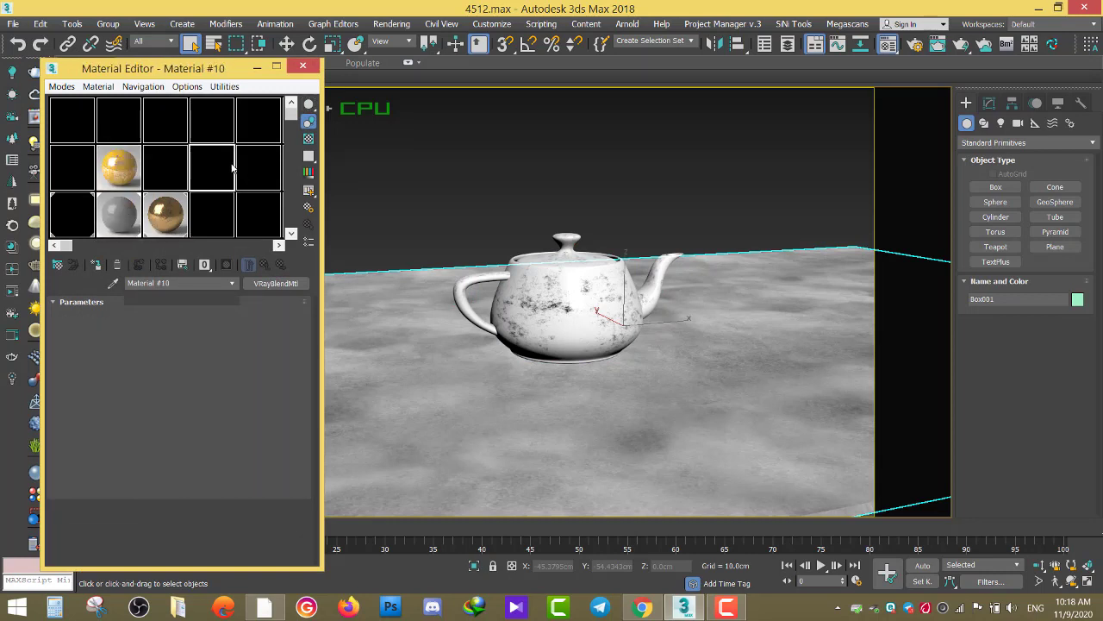
left_click(259, 174)
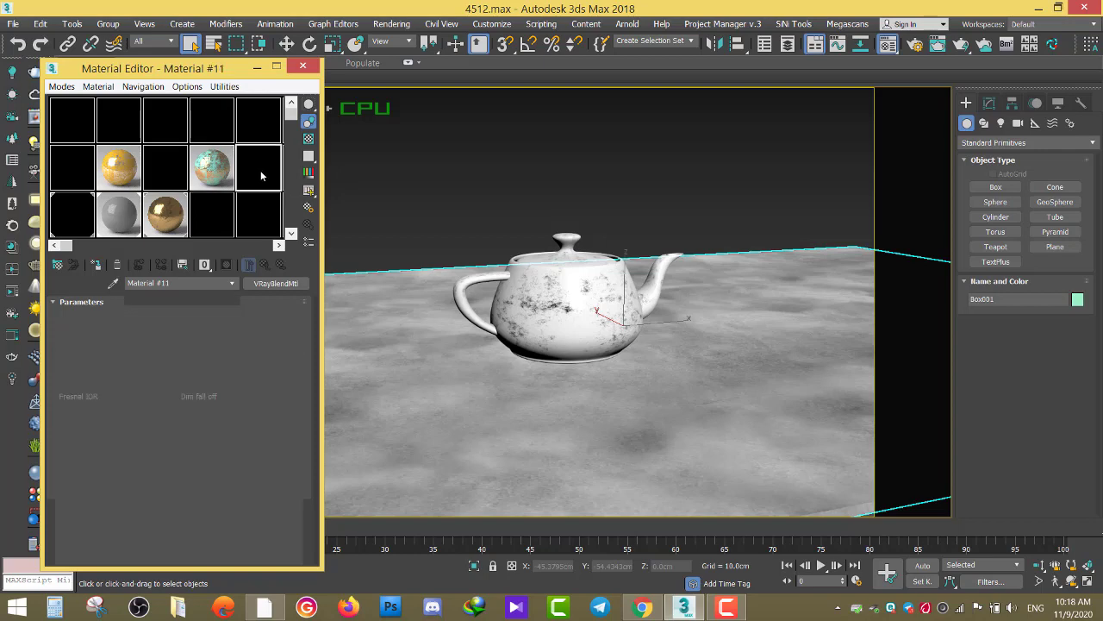
left_click_drag(485, 419, 491, 431)
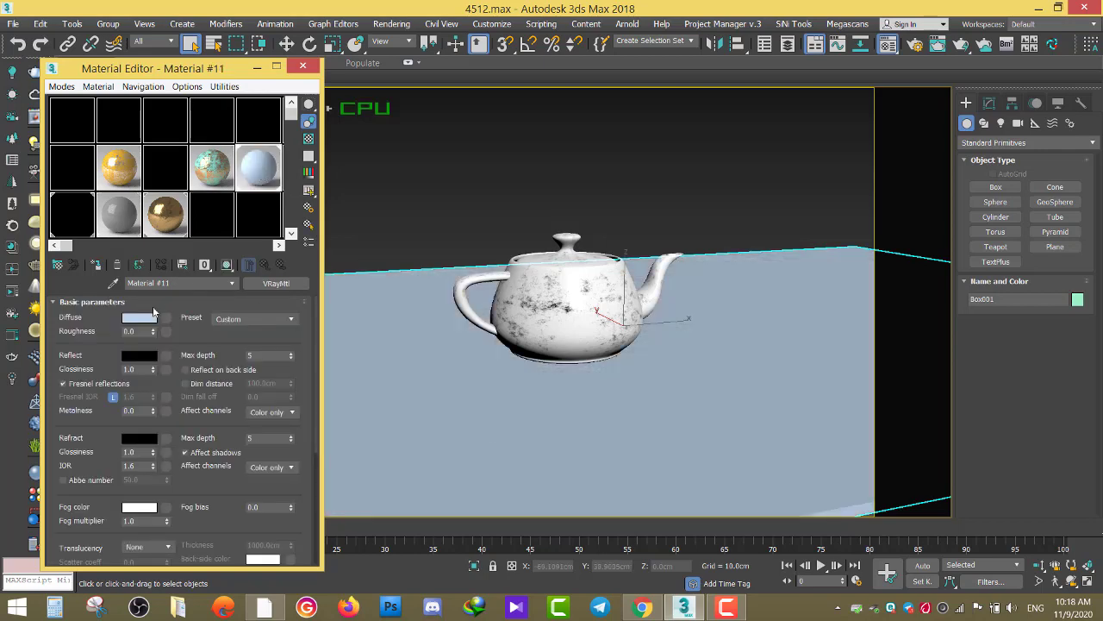
left_click(164, 318)
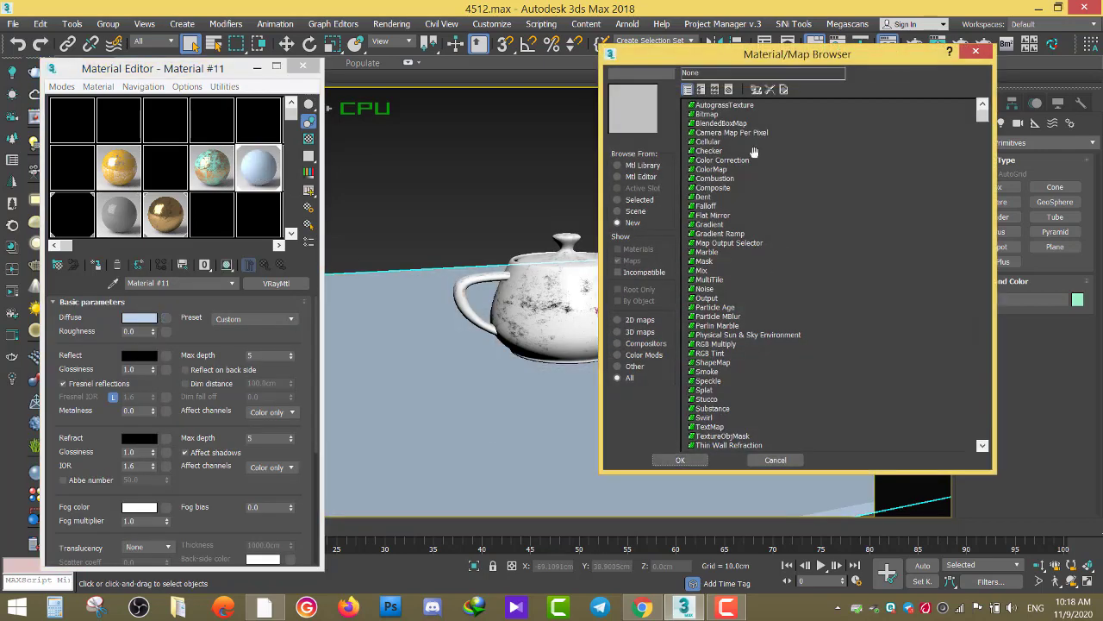
double_click(706, 113)
Step: Open the parquet texture folder and scroll through its thumbnails
key("BackSpace")
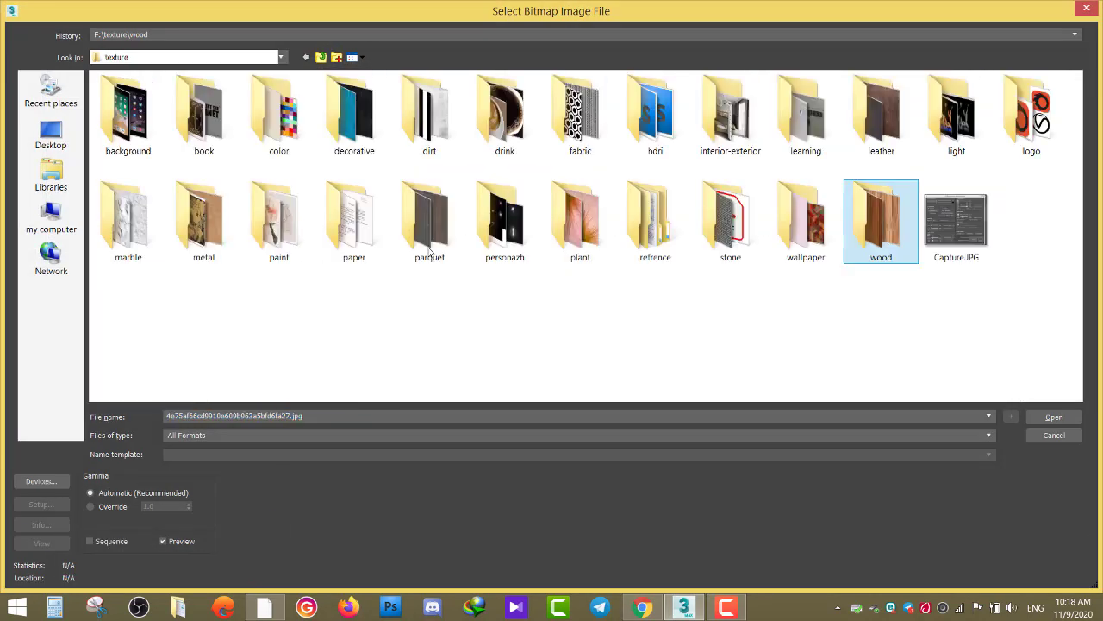
left_click(434, 220)
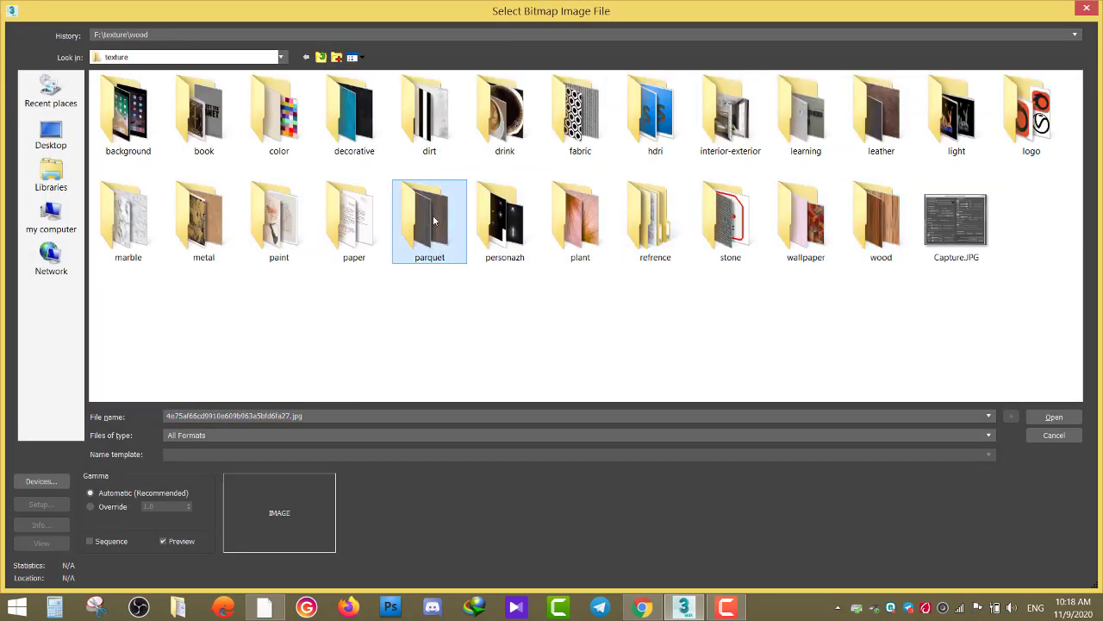
double_click(434, 221)
scroll(412, 273, "down", 2)
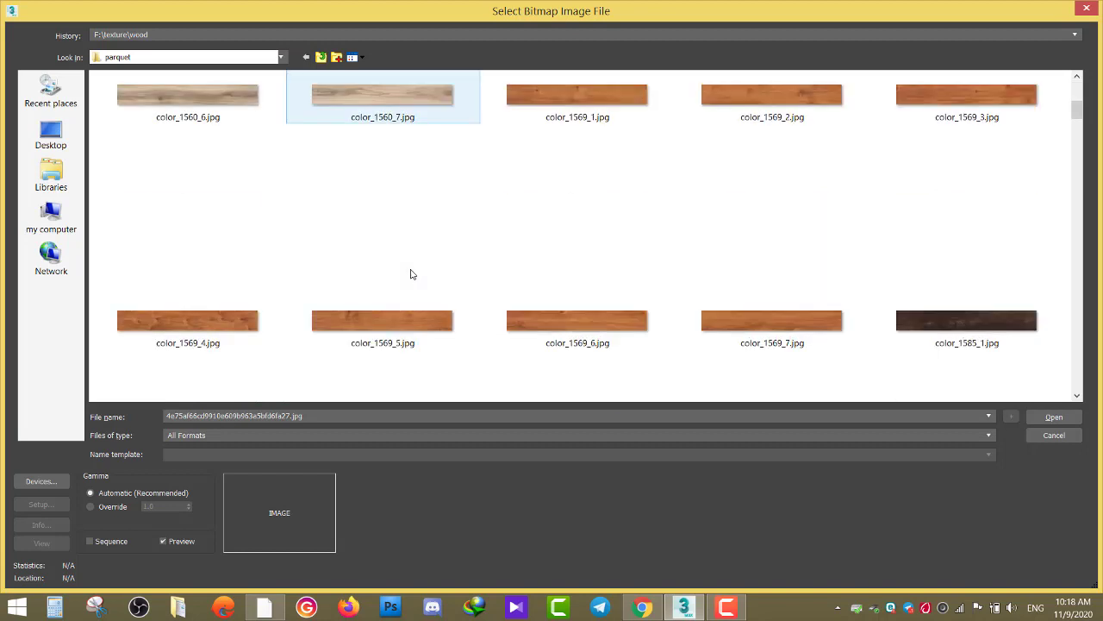
scroll(412, 273, "down", 2)
scroll(412, 273, "down", 2)
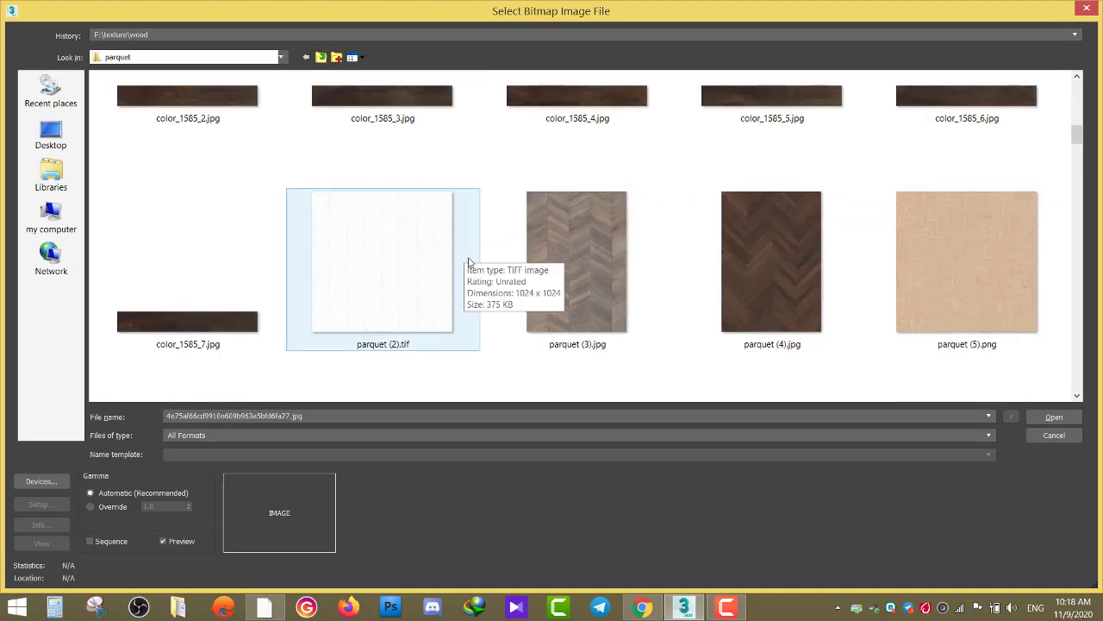
scroll(467, 260, "down", 2)
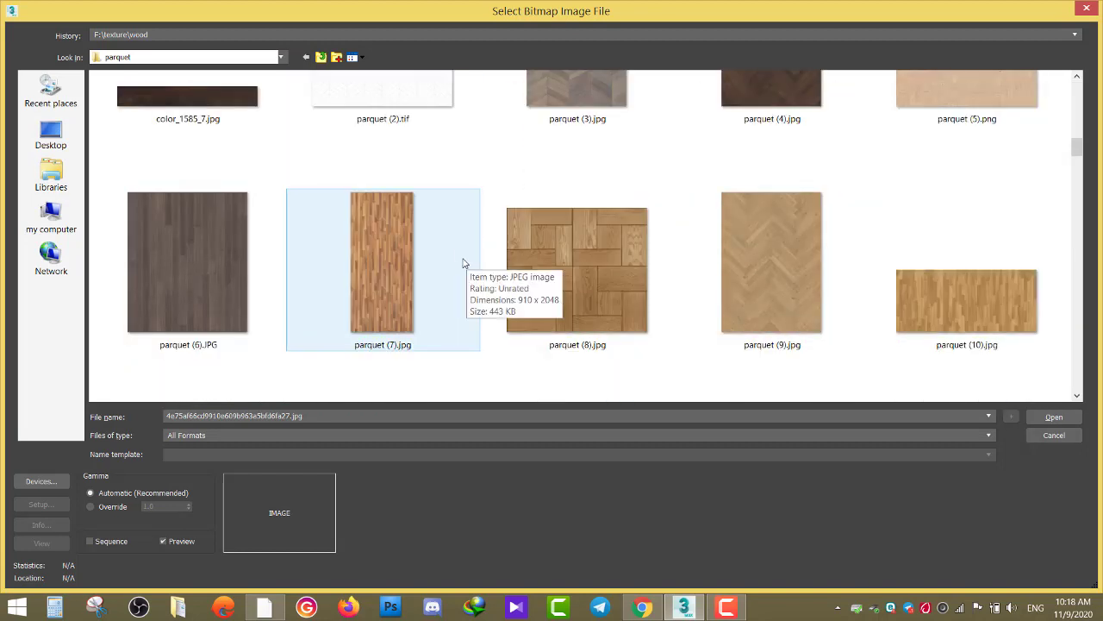
scroll(463, 263, "down", 1)
scroll(463, 263, "down", 1)
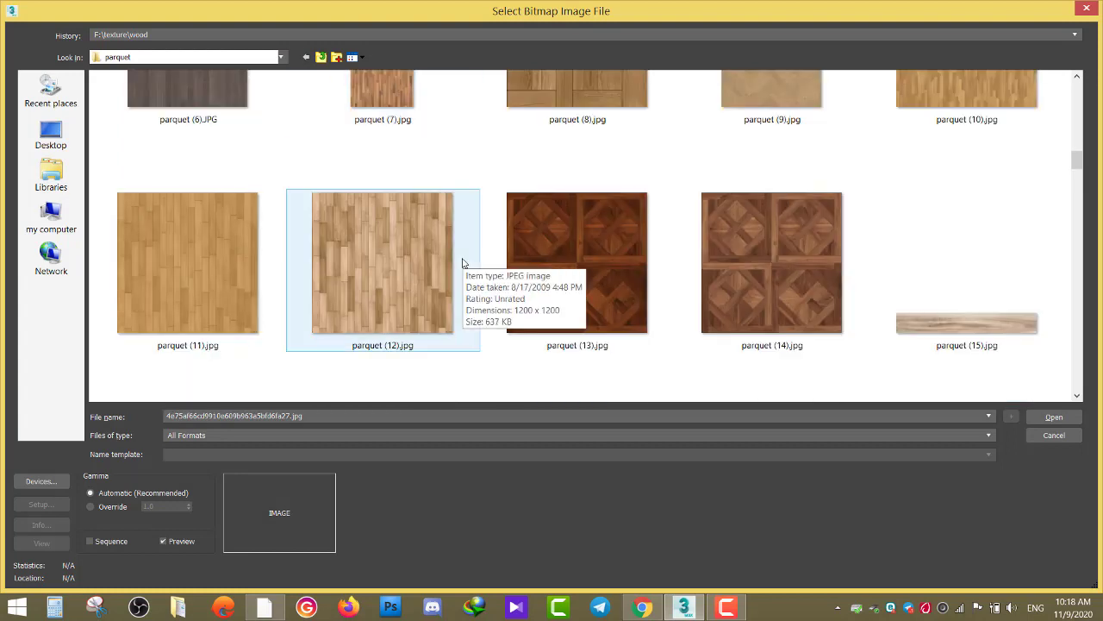
scroll(463, 263, "down", 1)
scroll(463, 263, "down", 1)
scroll(462, 266, "down", 1)
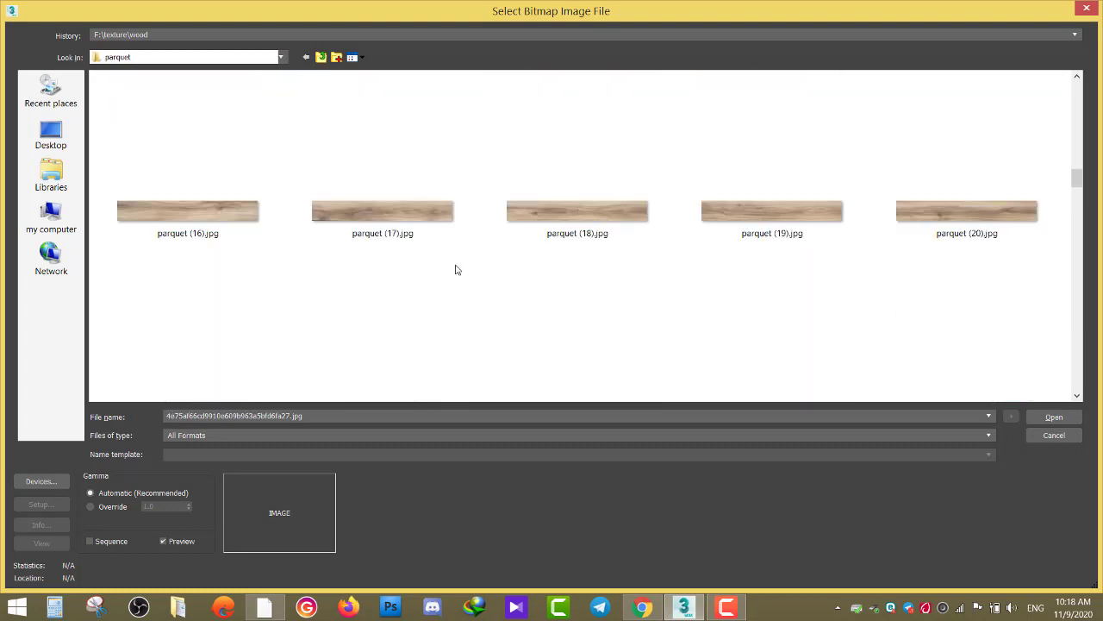
scroll(458, 268, "down", 2)
scroll(456, 270, "down", 1)
scroll(457, 270, "down", 4)
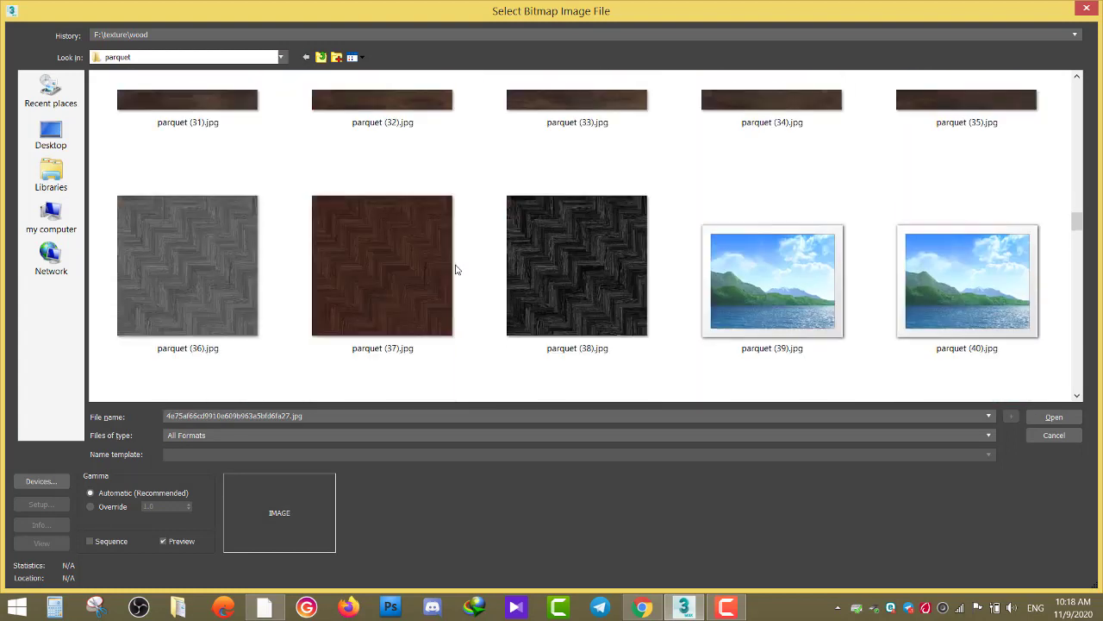
scroll(457, 270, "down", 2)
scroll(457, 270, "up", 1)
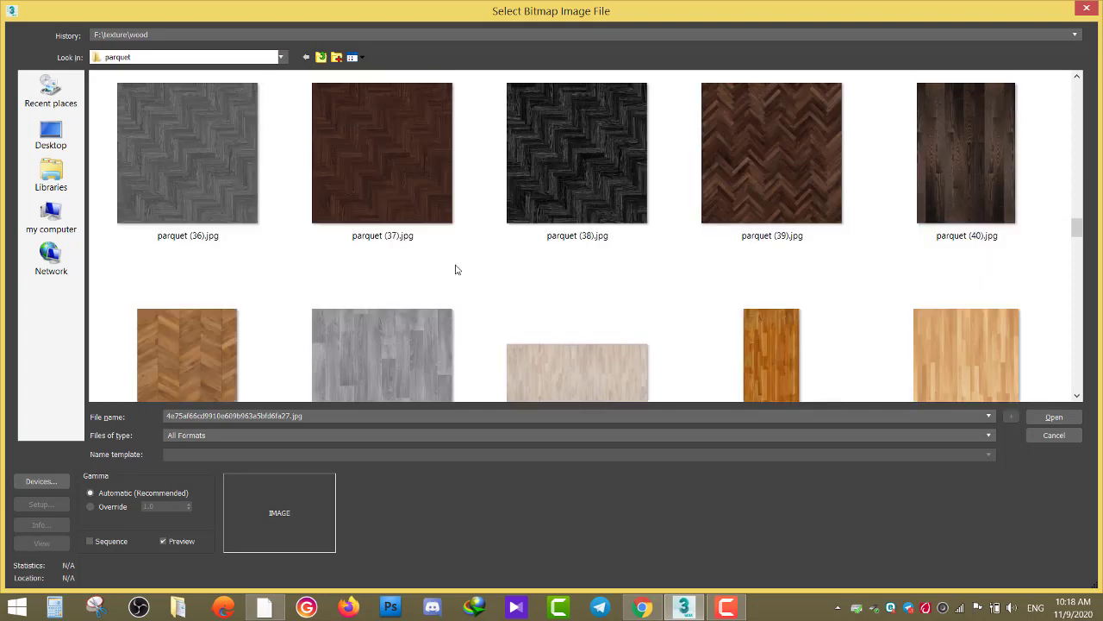
Step: Select parquet (37).jpg and preview it full size
left_click(382, 157)
right_click(382, 157)
left_click(410, 180)
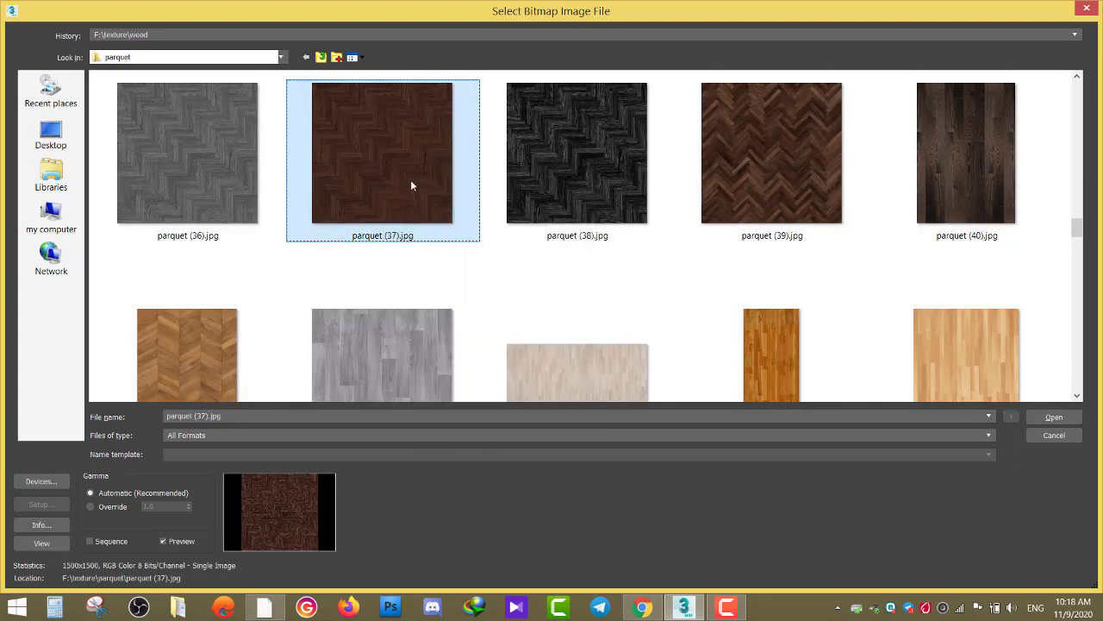
Step: Step through the parquet (36) to (38) previews and neighbouring images, then close the viewer
scroll(561, 292, "up", 2)
scroll(561, 293, "up", 2)
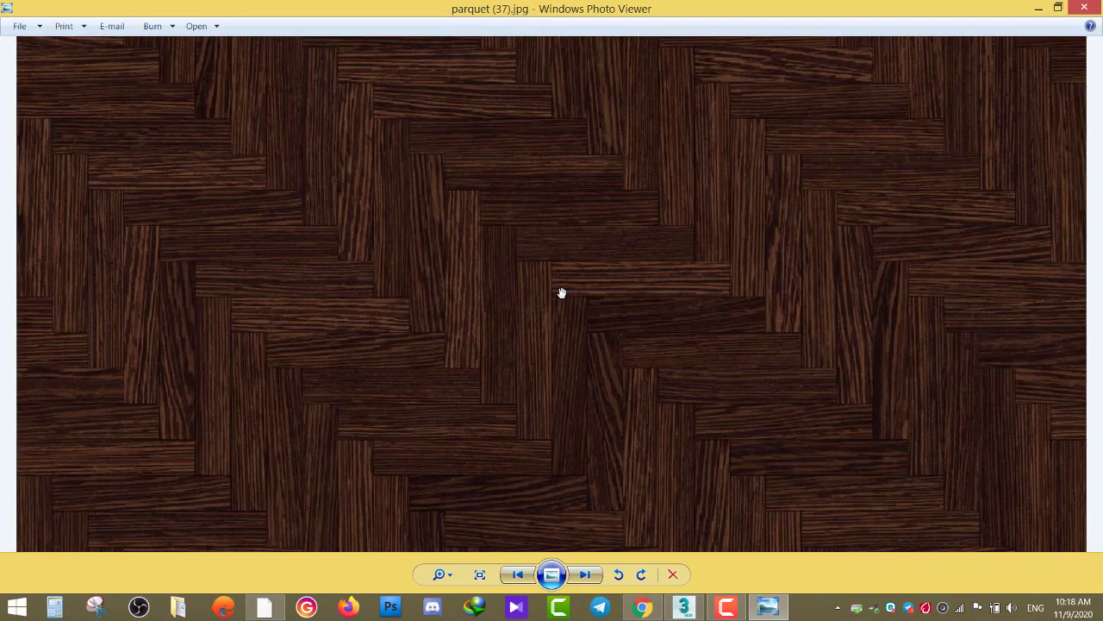
key("Right")
scroll(561, 290, "up", 2)
scroll(342, 318, "down", 2)
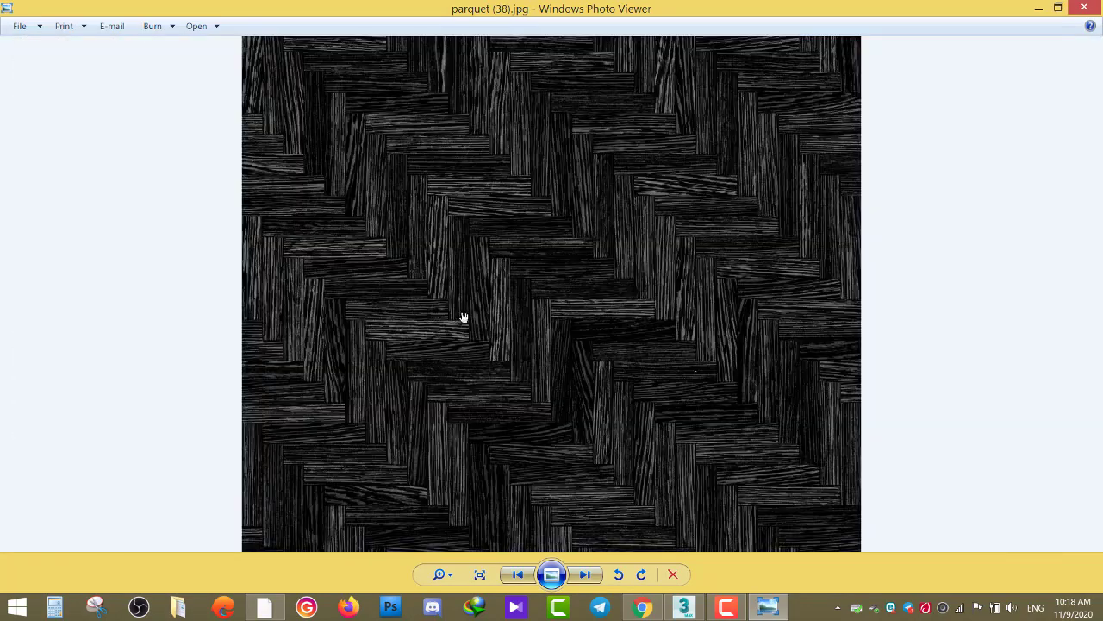
key("Left")
key("Left")
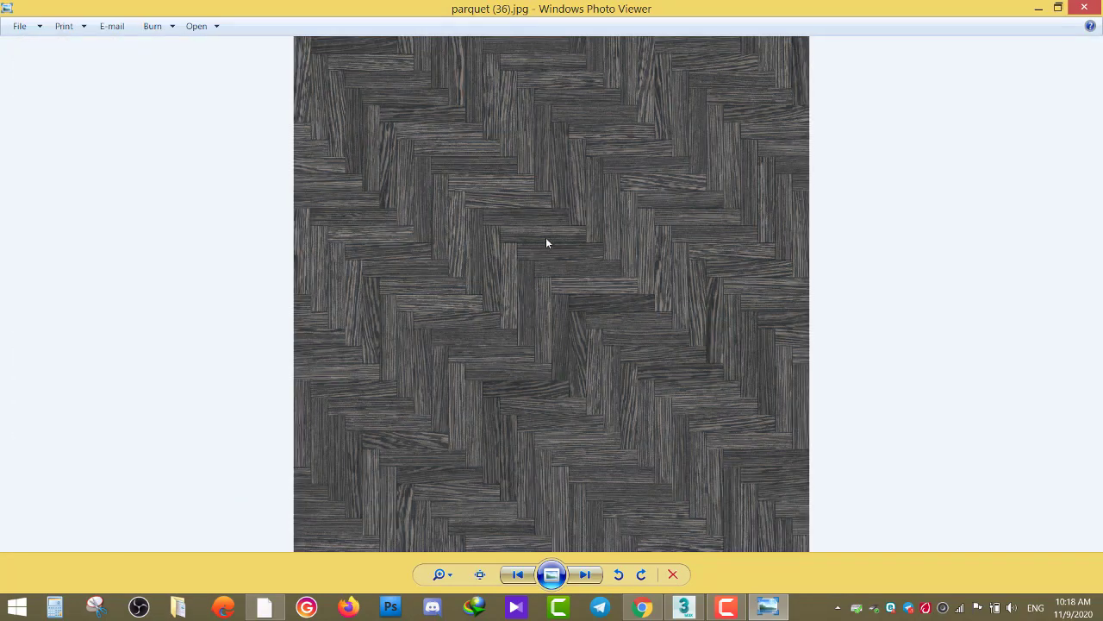
key("Right")
key("Right")
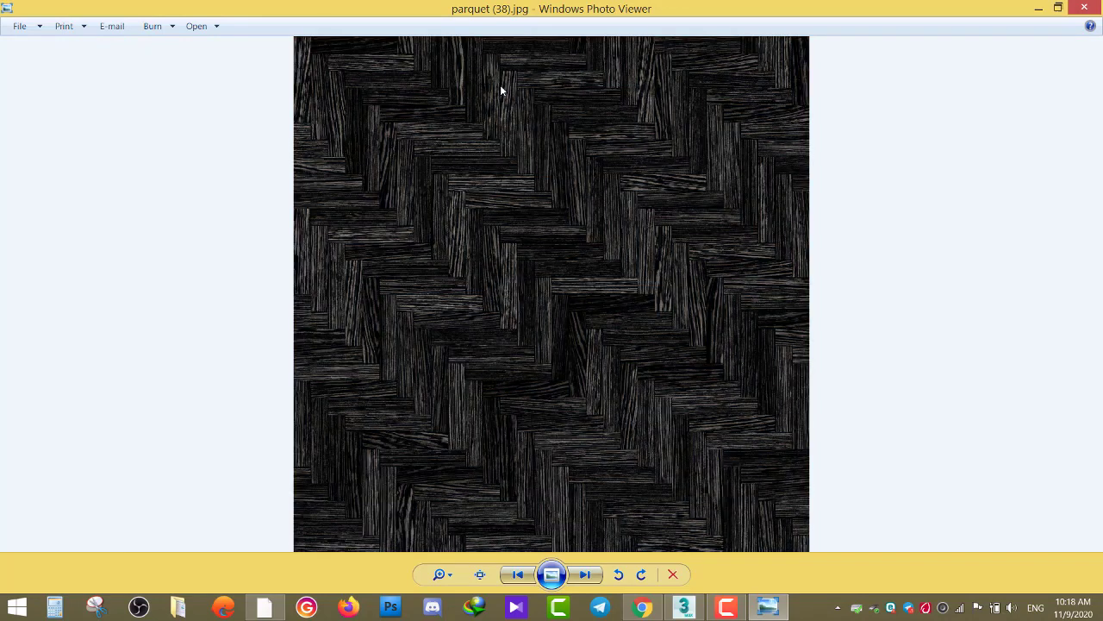
key("Right")
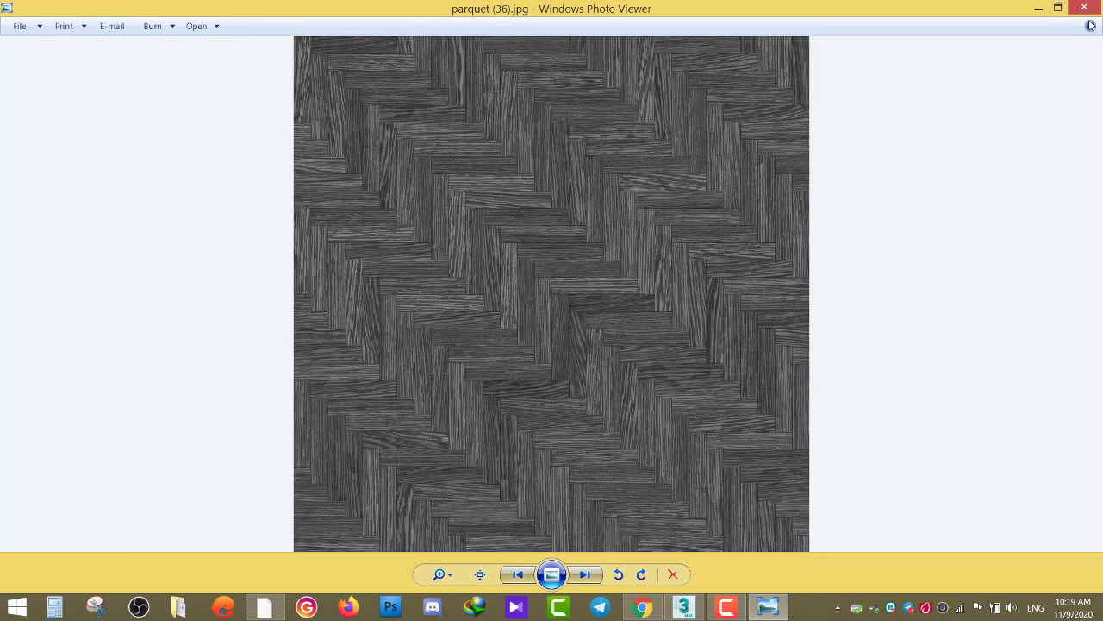
key("Right")
key("Right")
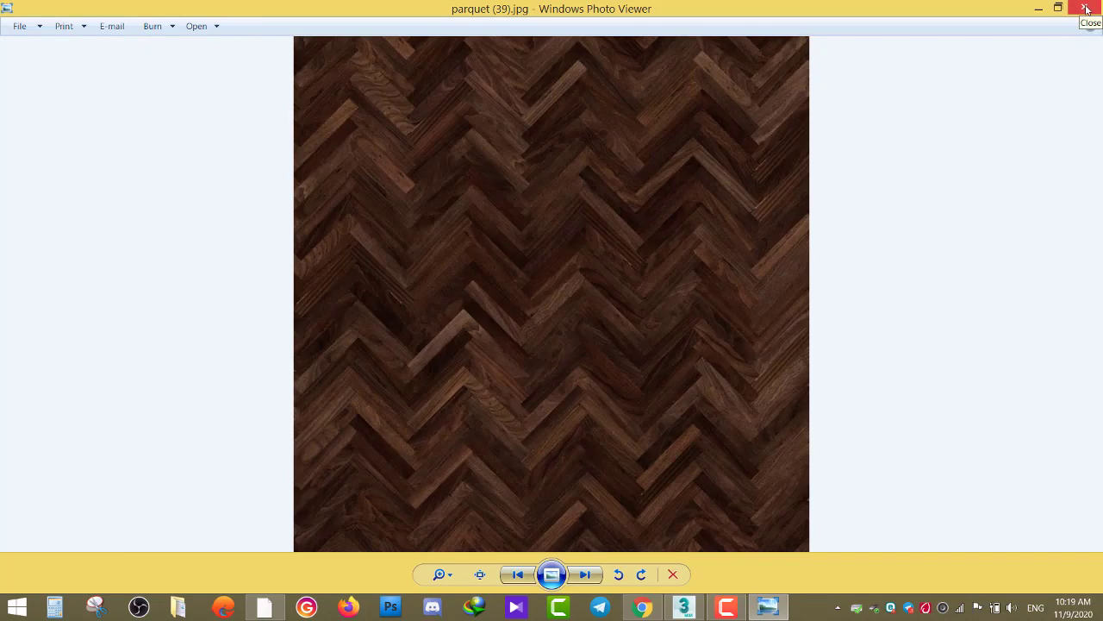
key("Right")
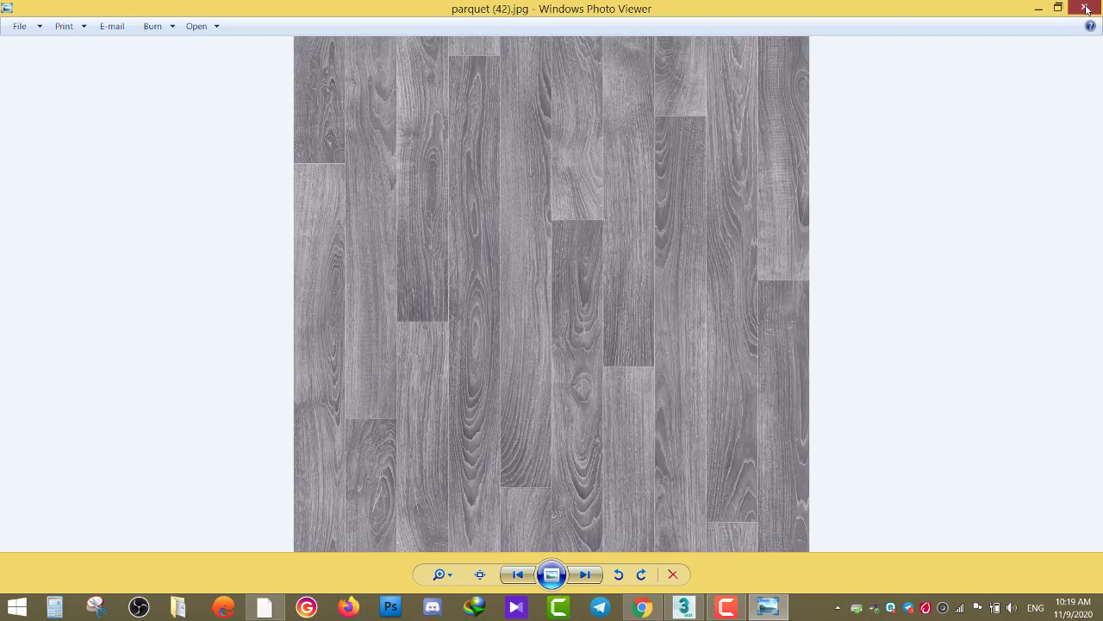
left_click(1086, 9)
Step: Preview parquet (46).jpg full size and close it
scroll(772, 254, "down", 2)
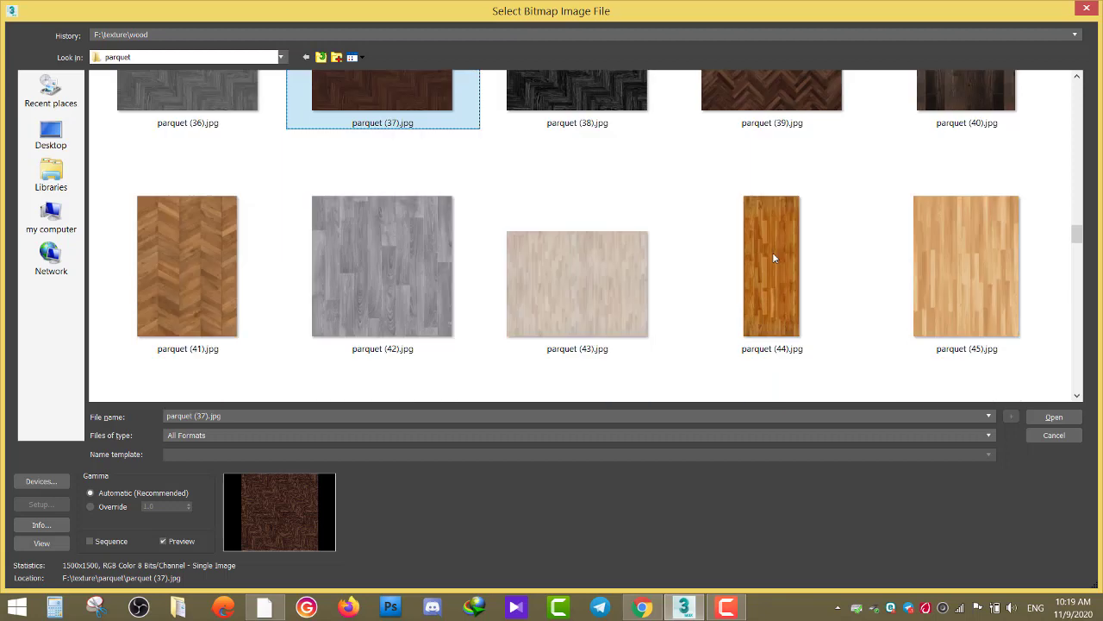
scroll(773, 252, "down", 2)
scroll(774, 263, "down", 1)
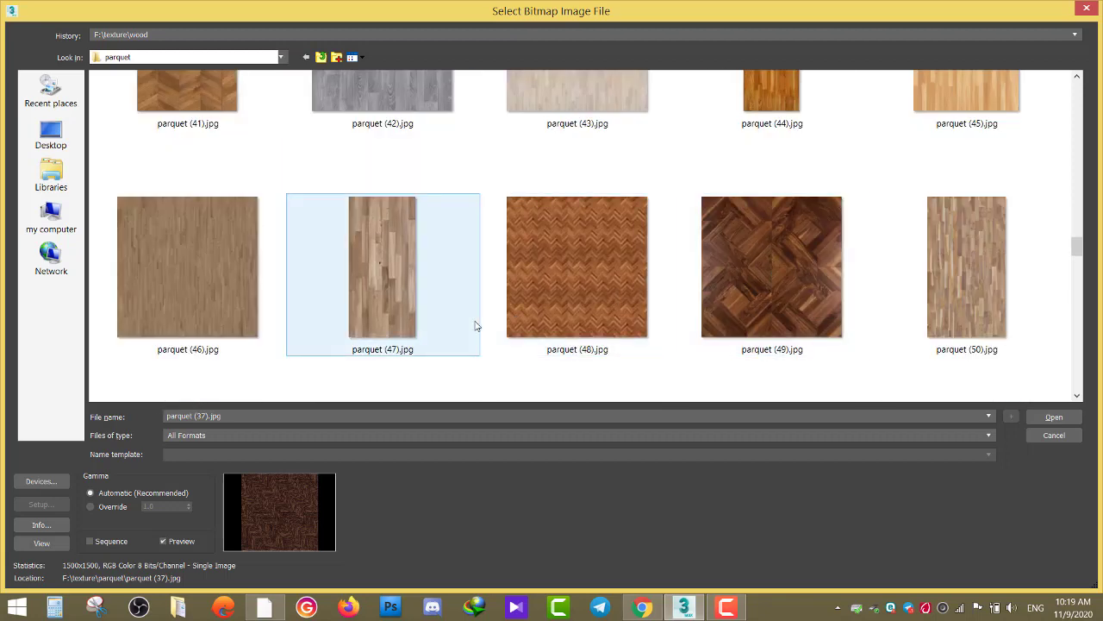
right_click(231, 272)
left_click(241, 269)
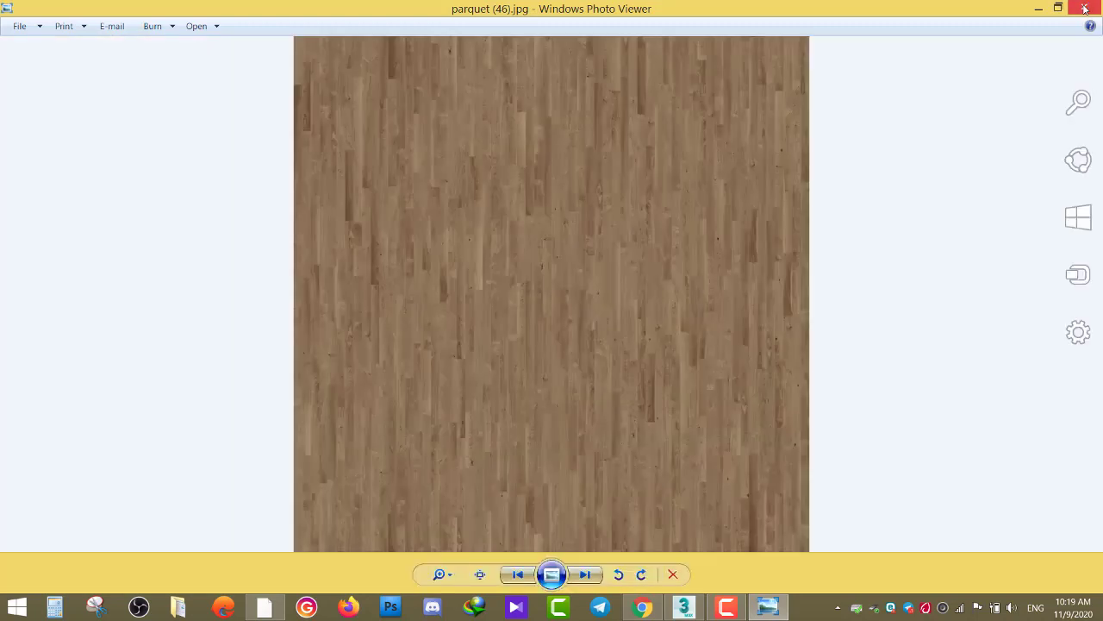
left_click(1084, 8)
Step: Preview the brown plank texture parquet (60).jpg full size, then close the viewer
scroll(692, 288, "down", 2)
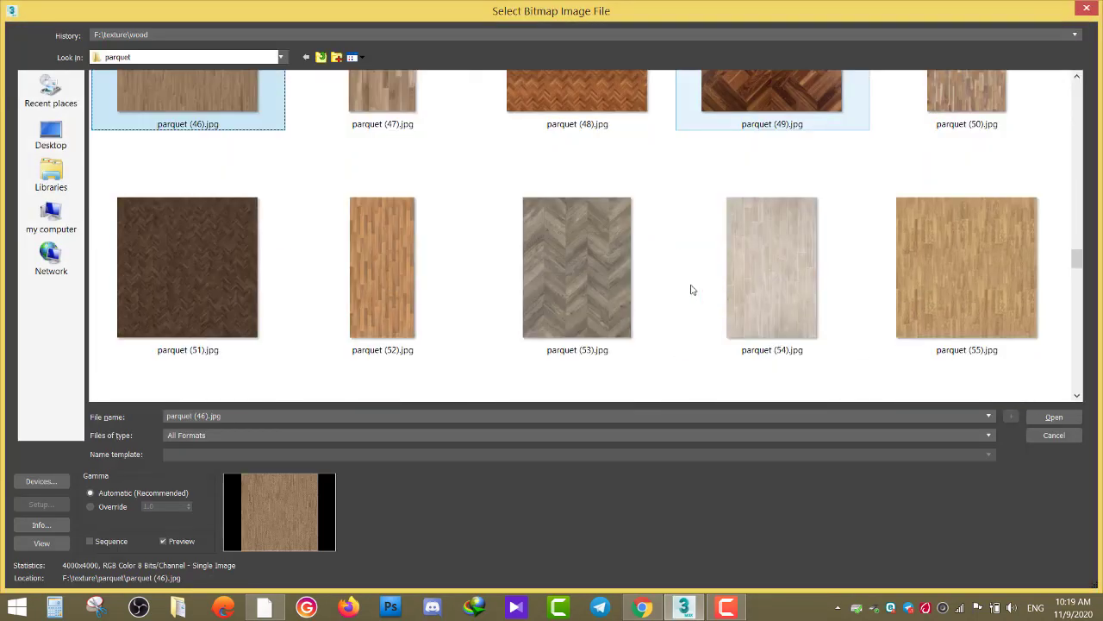
scroll(691, 290, "down", 1)
scroll(692, 289, "down", 1)
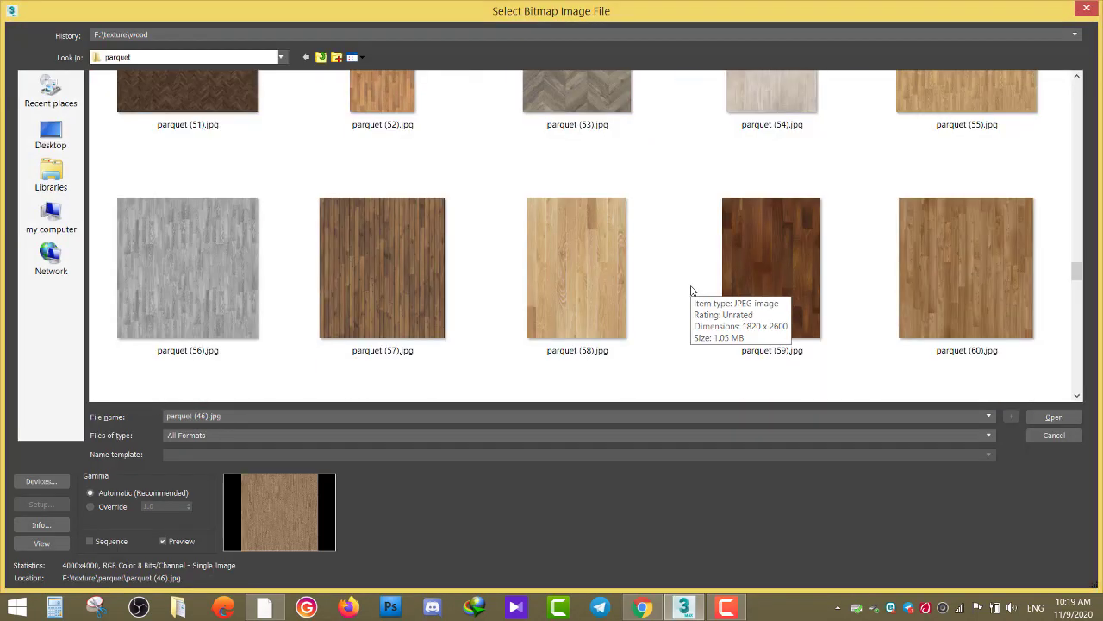
right_click(972, 226)
left_click(972, 248)
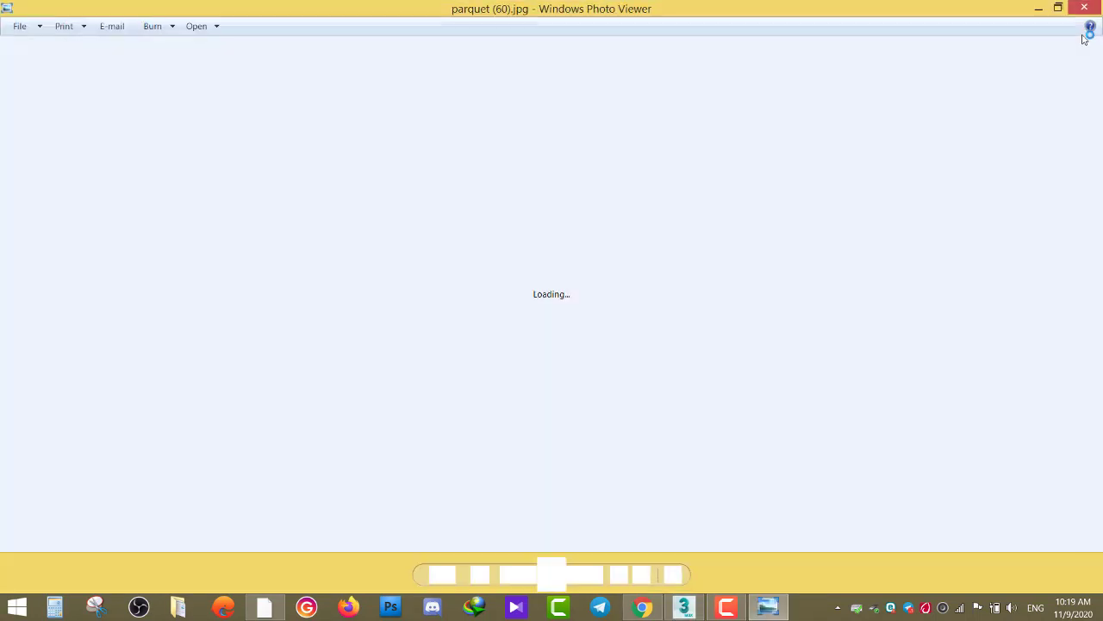
scroll(557, 300, "up", 2)
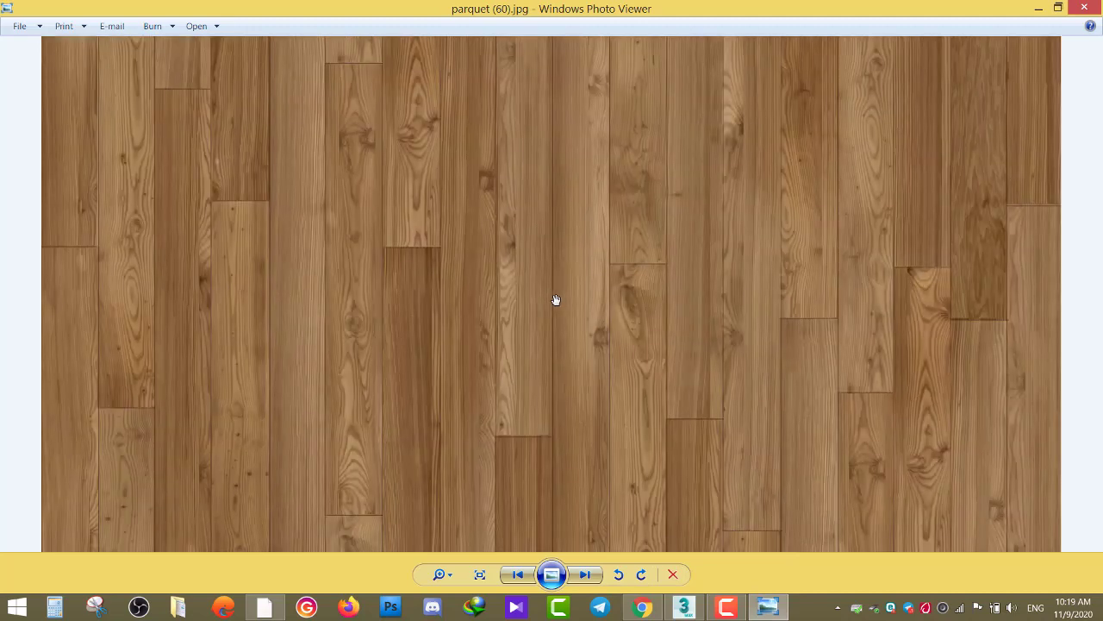
scroll(555, 303, "down", 2)
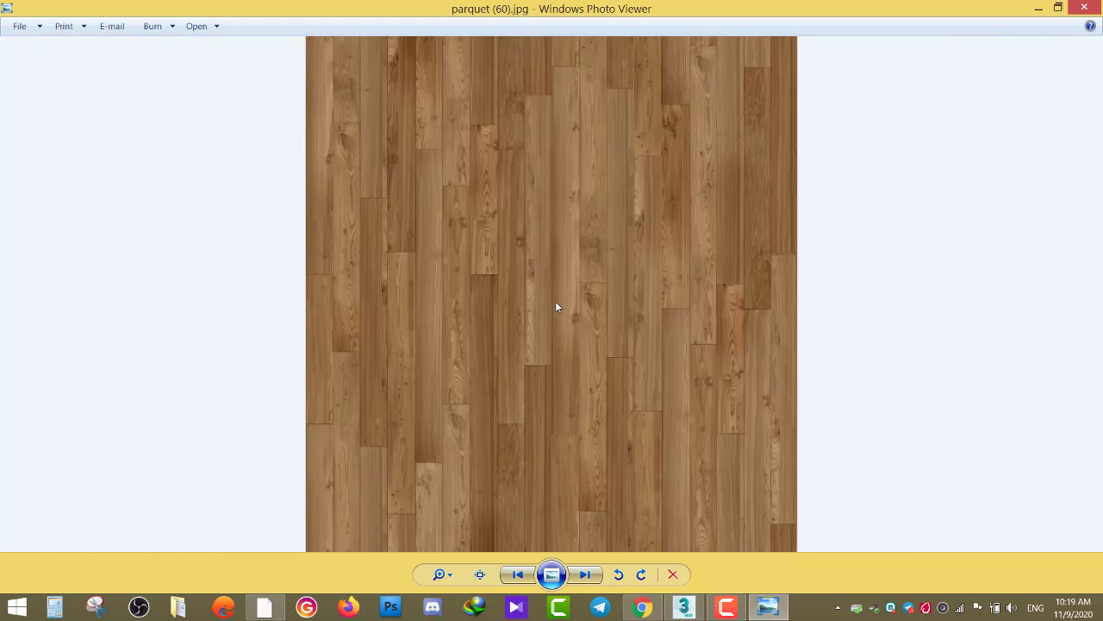
left_click(1087, 7)
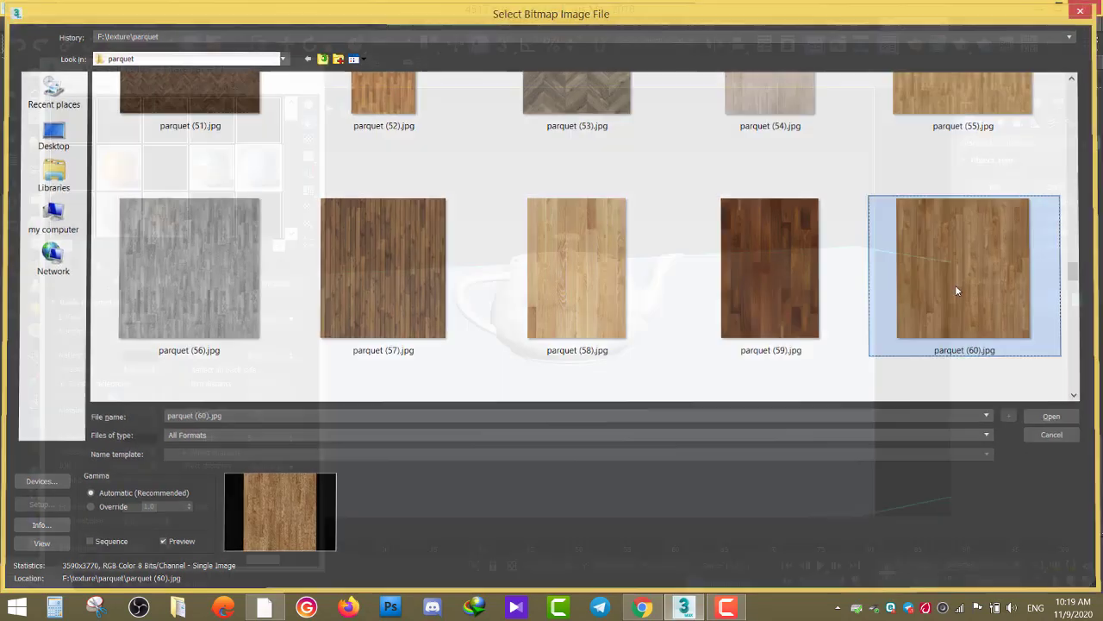
Step: Load parquet (60).jpg as the floor's diffuse bitmap and run a V-Ray test render
double_click(955, 286)
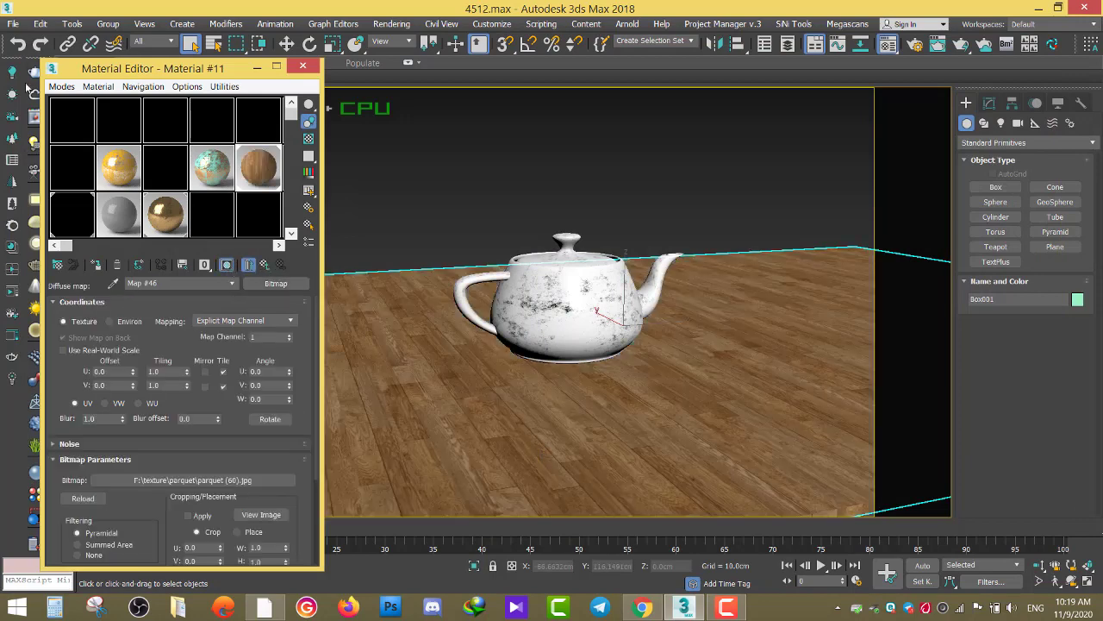
key("shift+q")
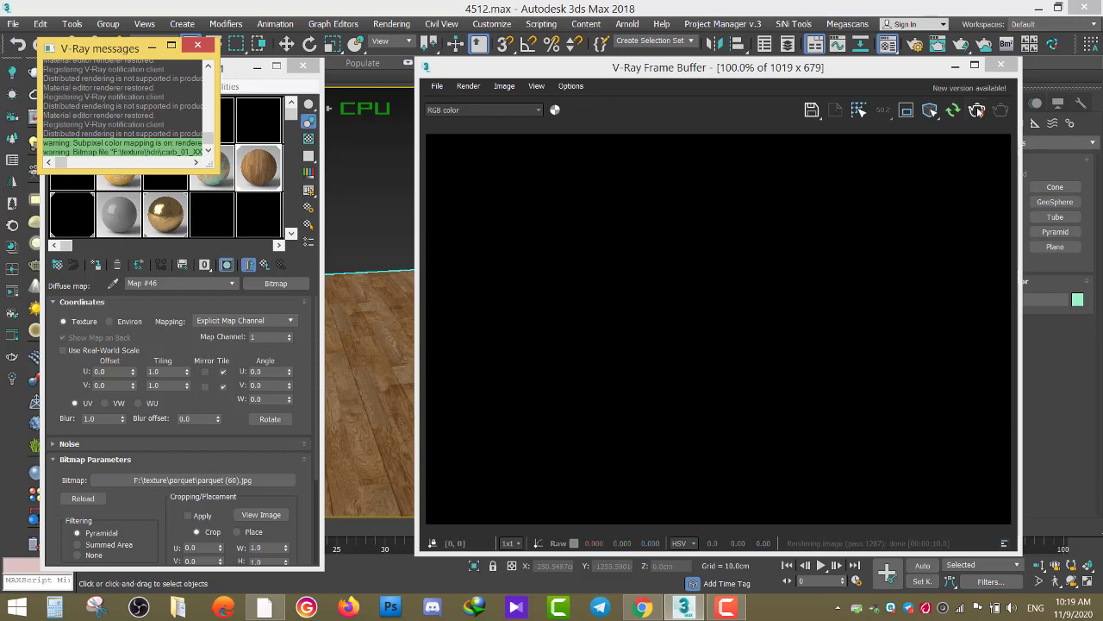
left_click(1000, 64)
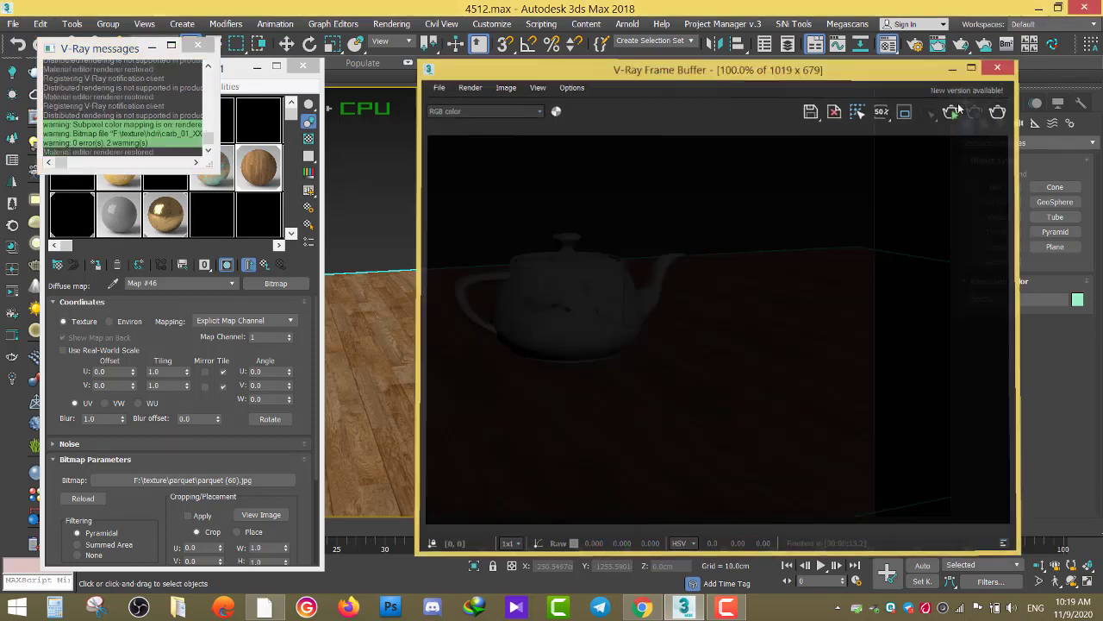
Step: Deselect the floor and orbit the Perspective view to look at the floor from underneath
left_click(644, 205)
key("p")
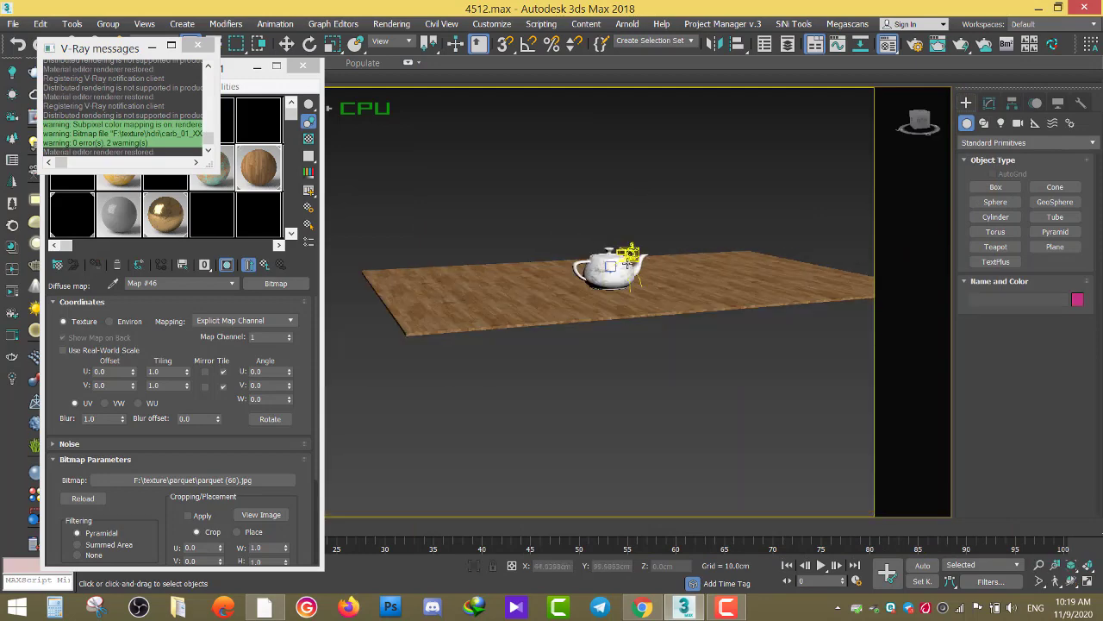
scroll(657, 309, "up", 2)
middle_click_drag(656, 308, 694, 327, "alt")
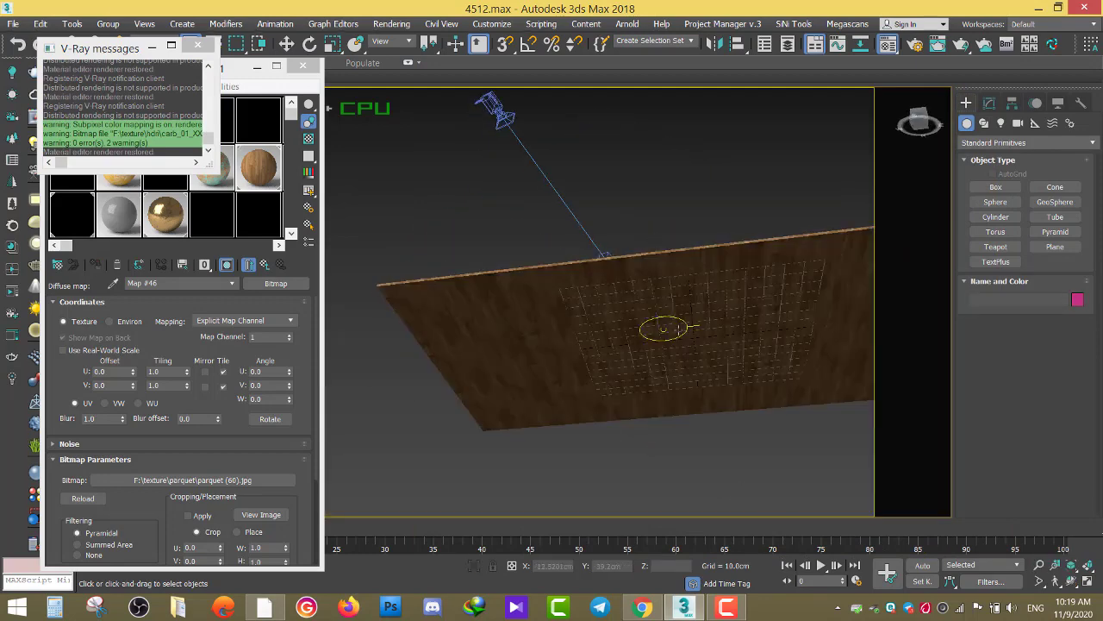
Step: Cycle past the floor and teapot to select VRayLight001 and show its Dome light settings
left_click(679, 321)
left_click(679, 320)
left_click(679, 320)
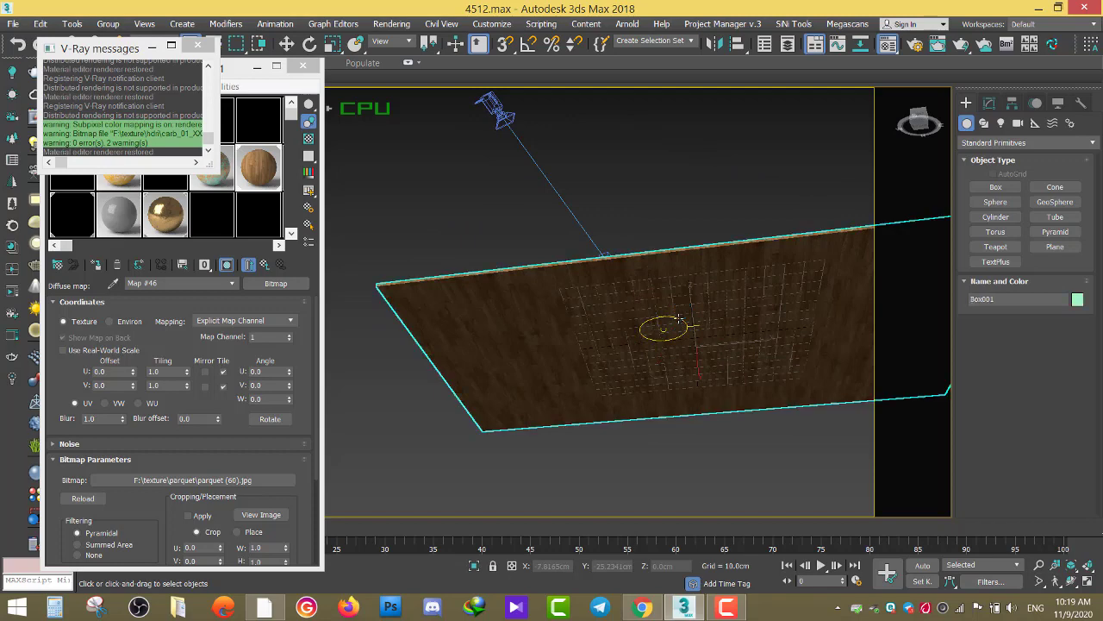
left_click(679, 320)
left_click(679, 324)
scroll(690, 326, "up", 2)
scroll(689, 329, "up", 2)
scroll(673, 332, "up", 3)
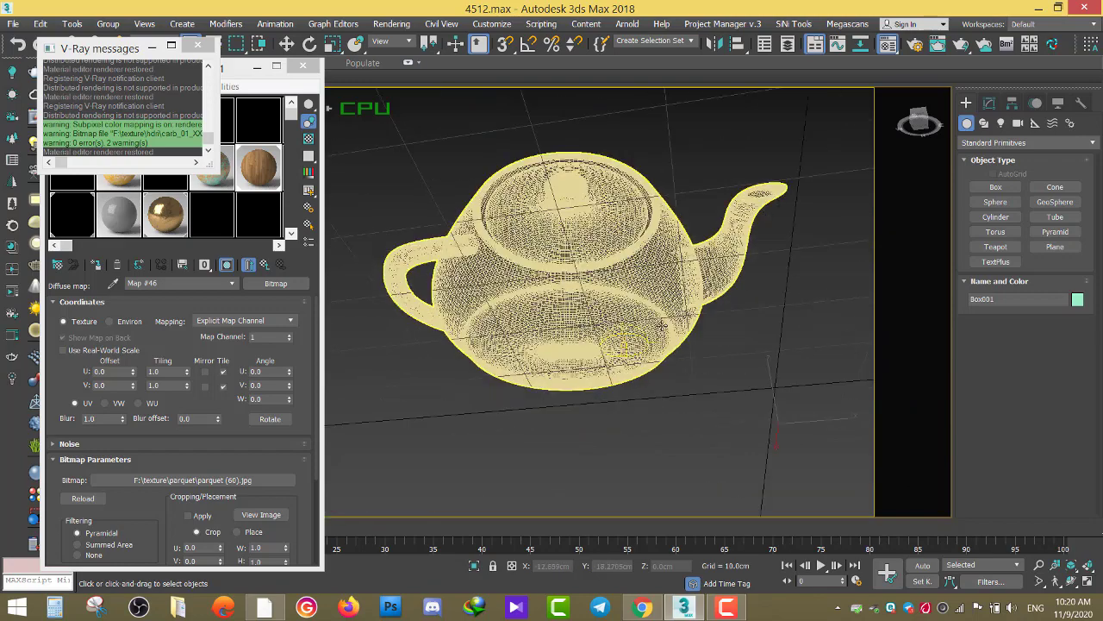
scroll(603, 353, "up", 3)
left_click(576, 362)
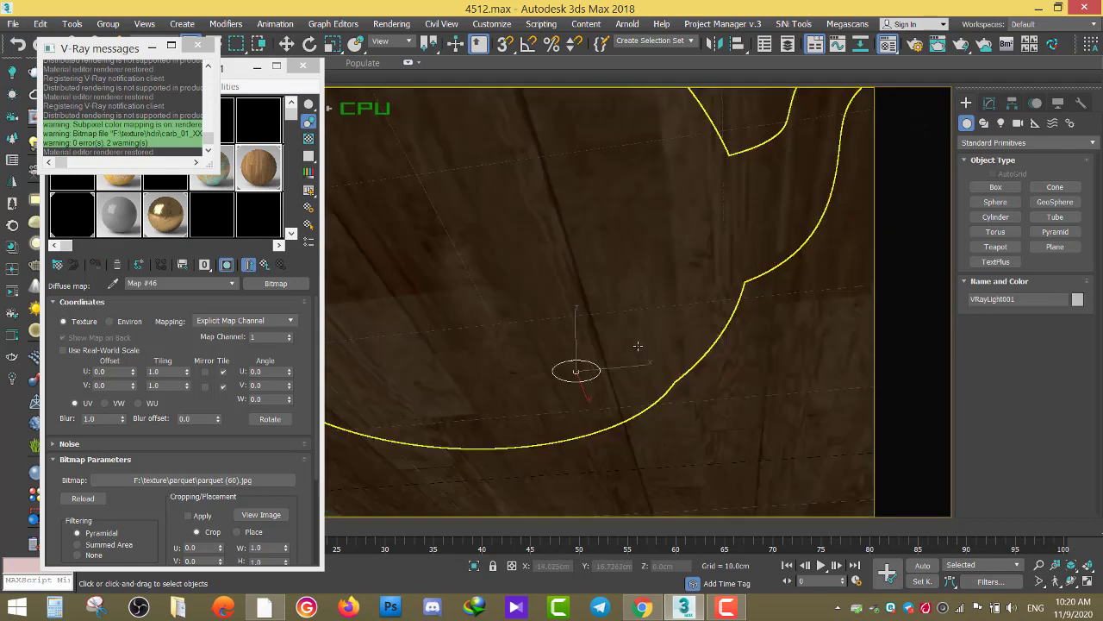
scroll(712, 342, "up", 2)
left_click(989, 102)
scroll(637, 286, "down", 5)
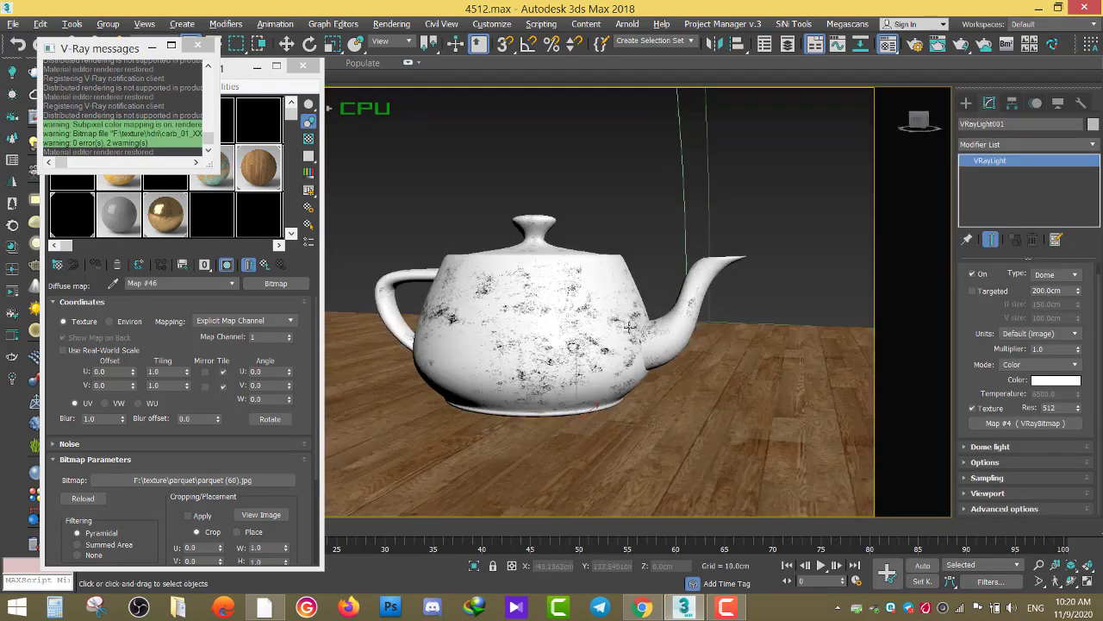
Step: Open the dome light's VRayBitmap settings, cancel the first HDR browse, and close a VPN window
left_click(259, 228)
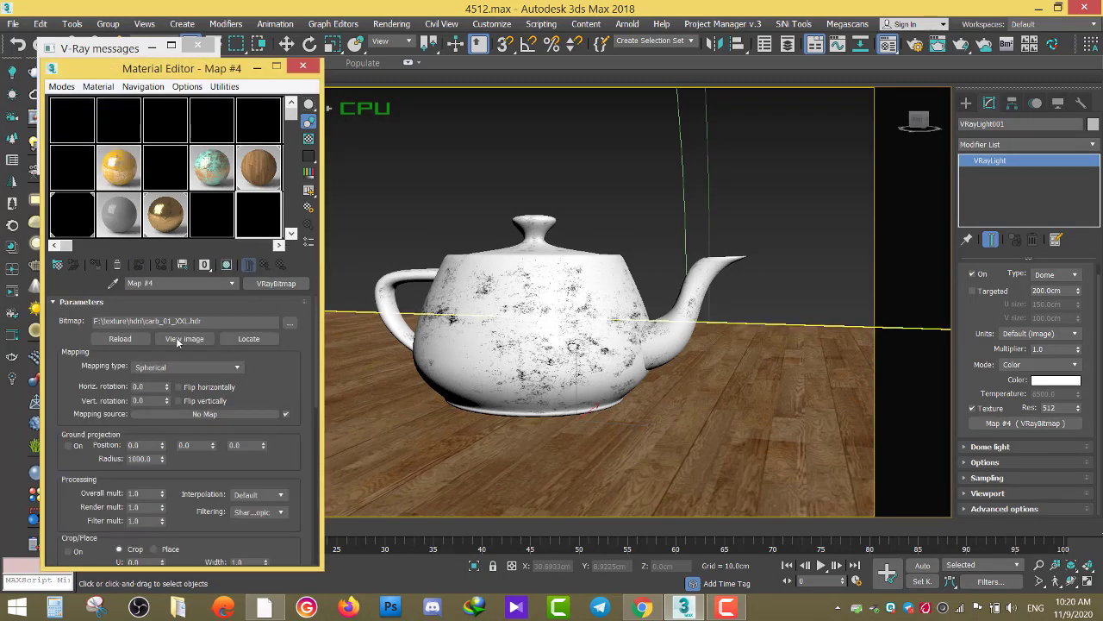
left_click(289, 325)
left_click(313, 305)
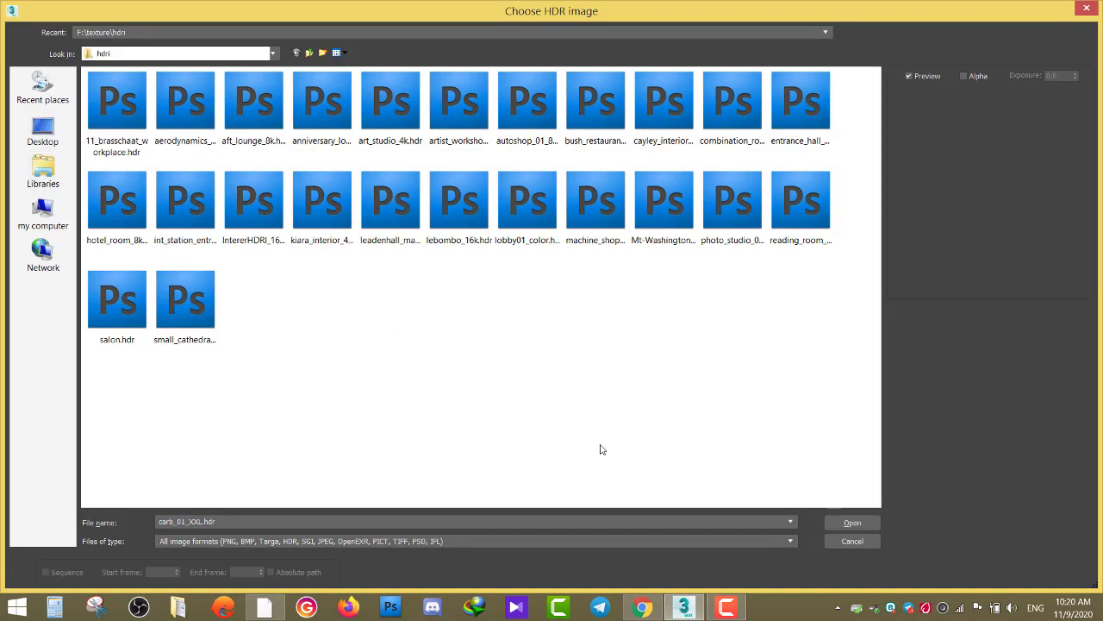
left_click(843, 543)
mouse_move(642, 608)
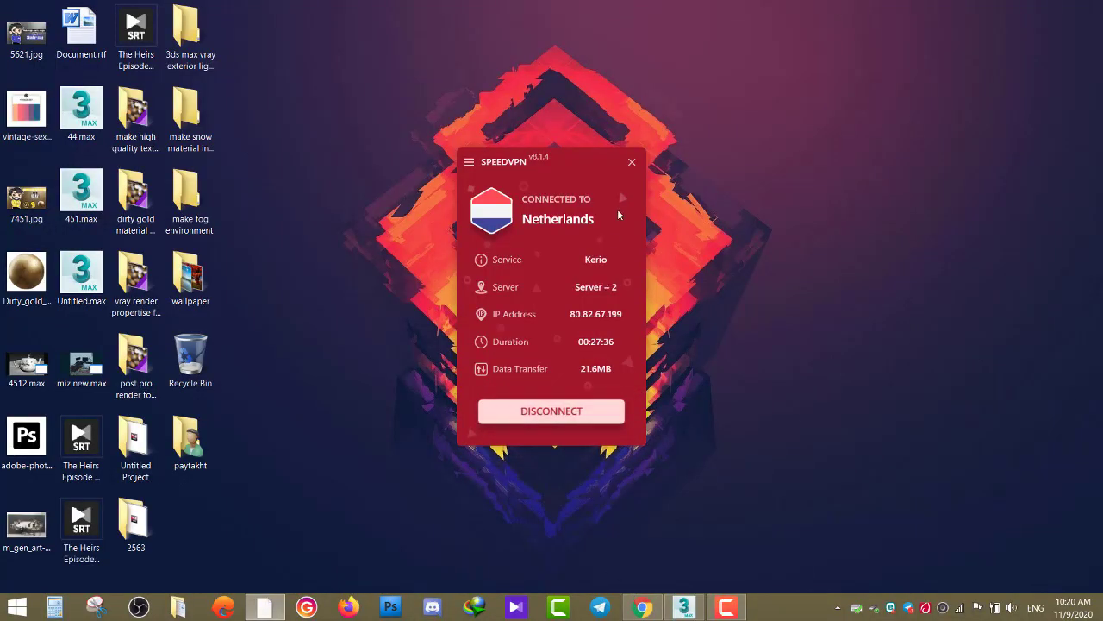
left_click(632, 159)
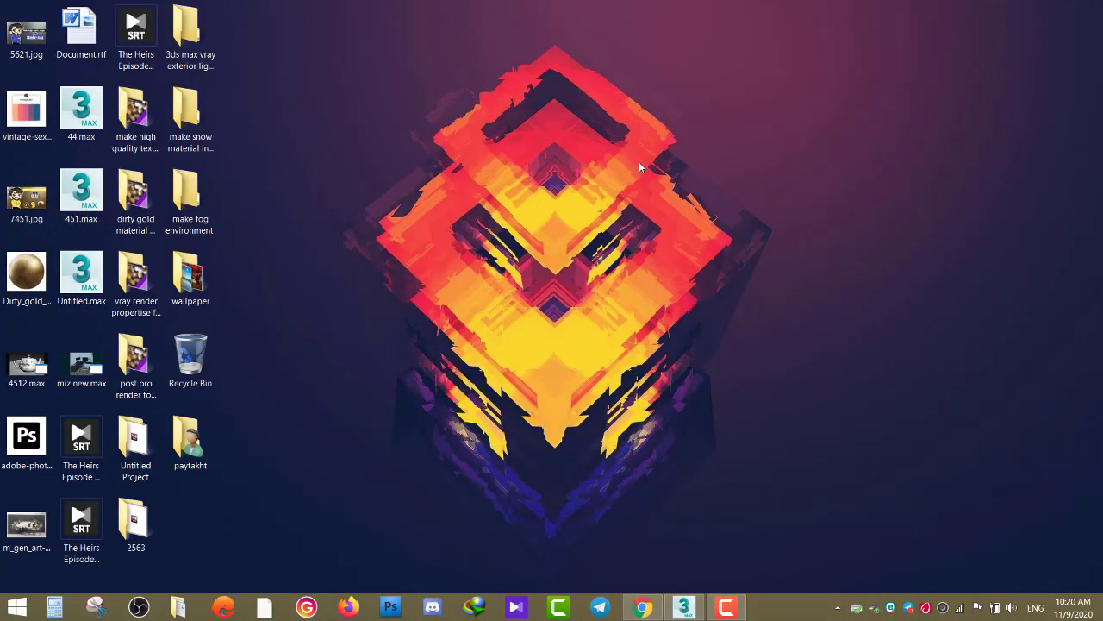
left_click(683, 608)
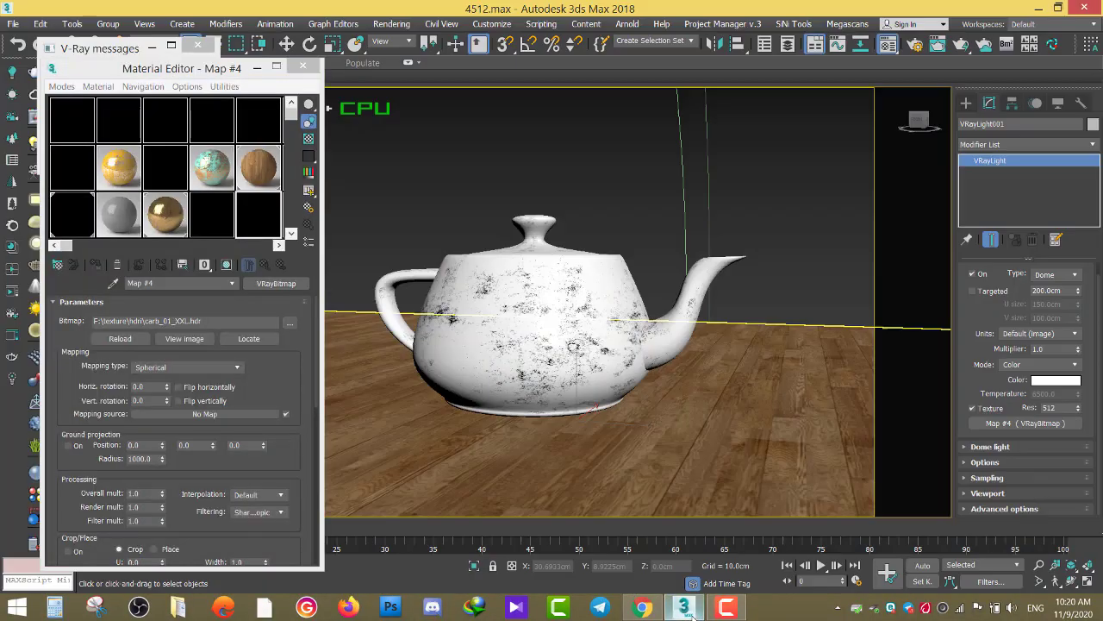
Step: Choose lebombo_16k.hdr as the dome light's HDR image
left_click(289, 322)
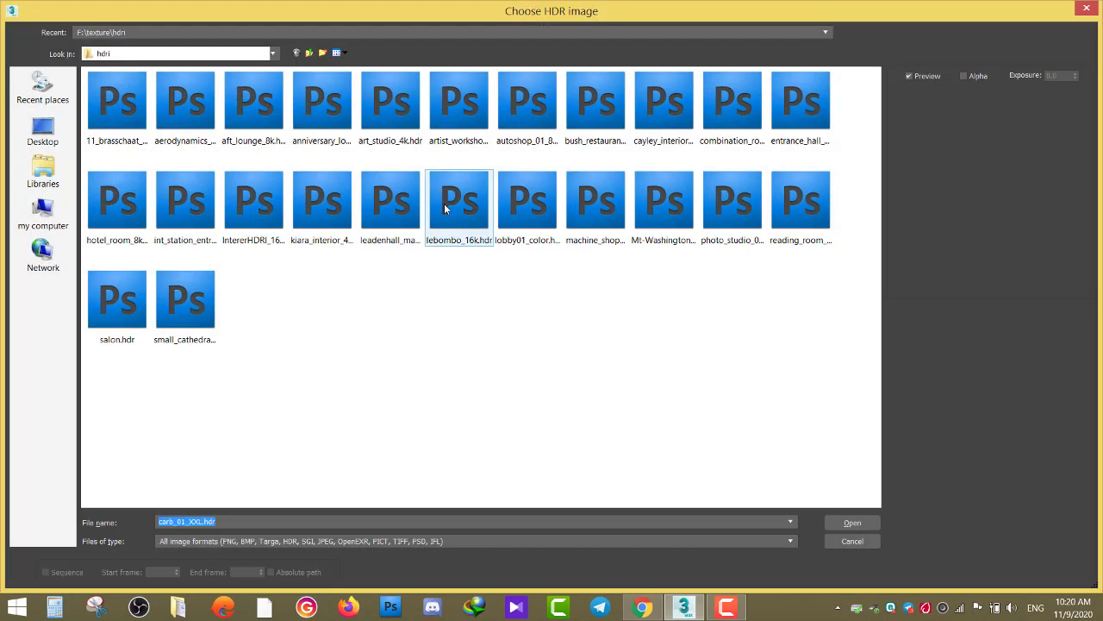
left_click(444, 204)
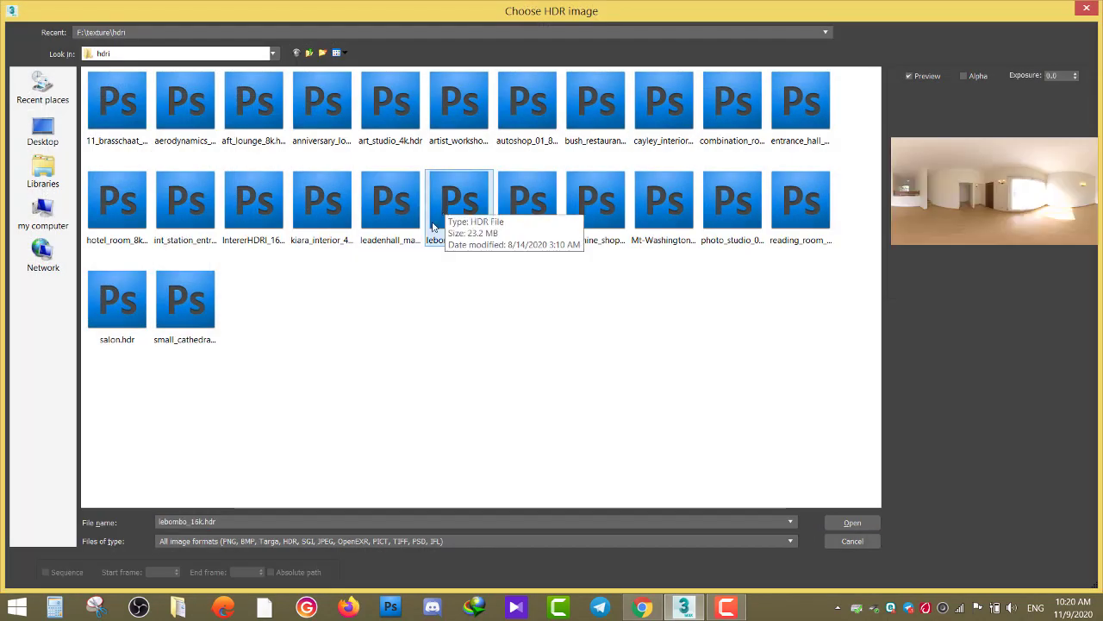
key("Return")
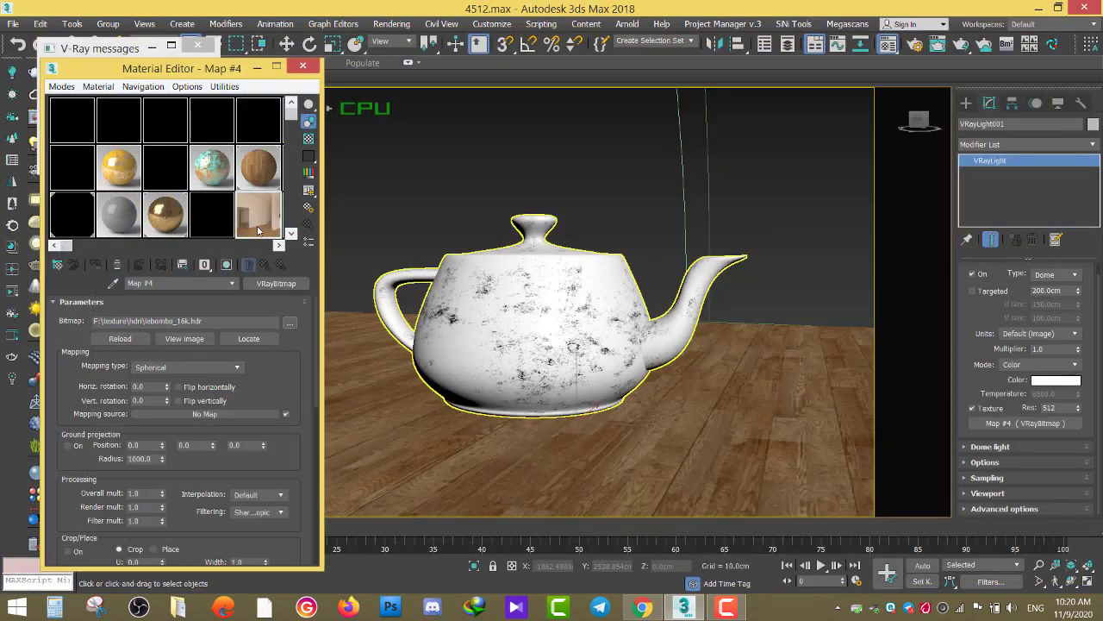
Step: Render the gold teapot lit by lebombo_16k.hdr and bring the Material Editor forward
left_click(31, 118)
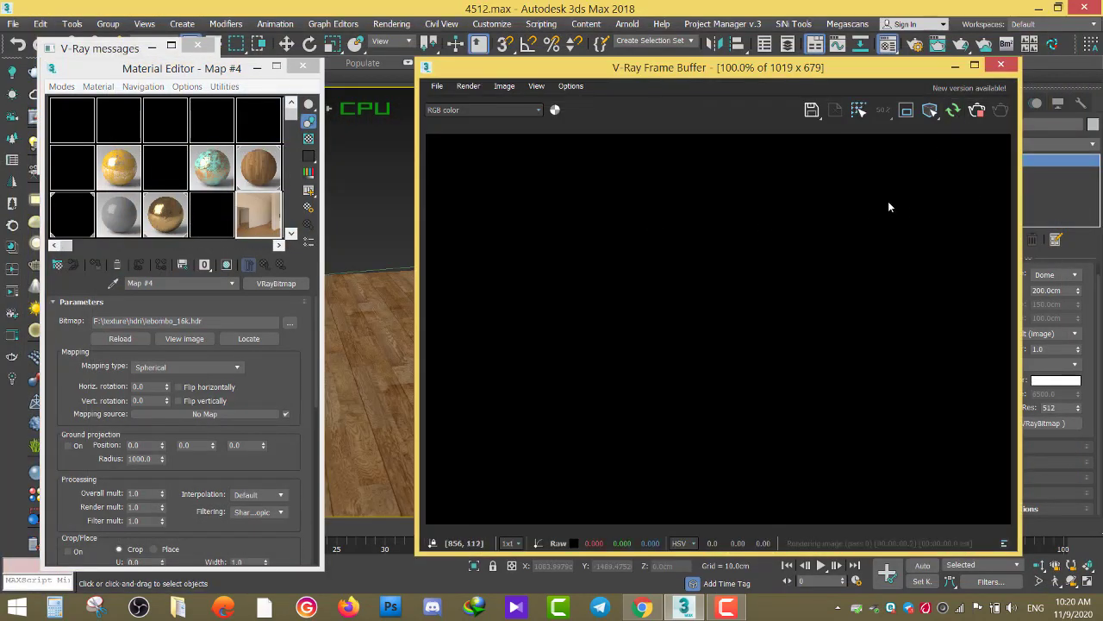
left_click(1043, 424)
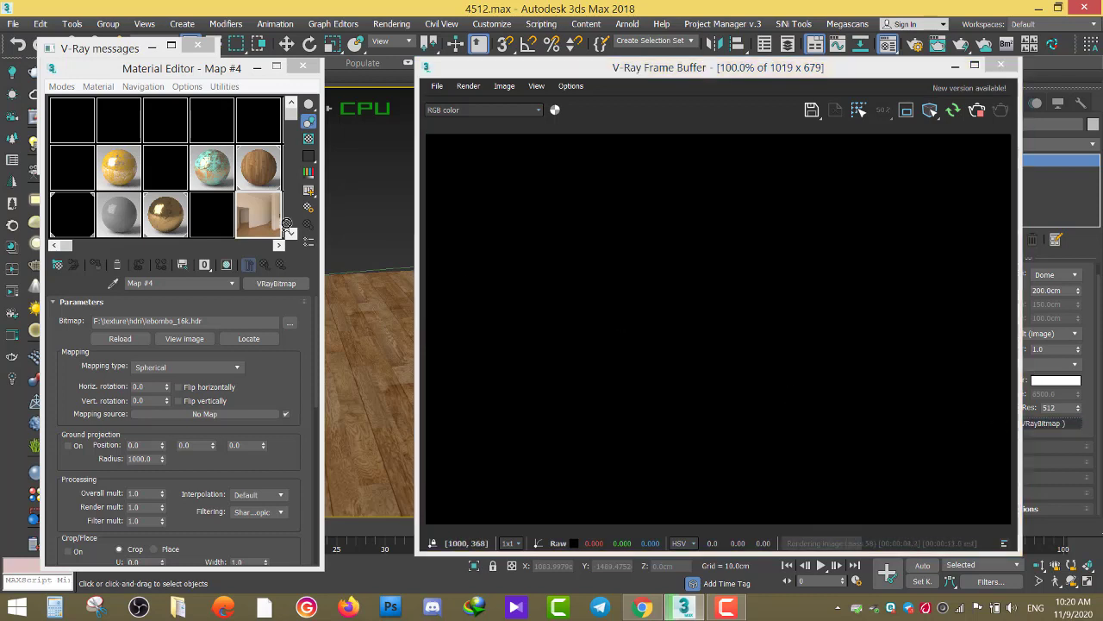
left_click(314, 278)
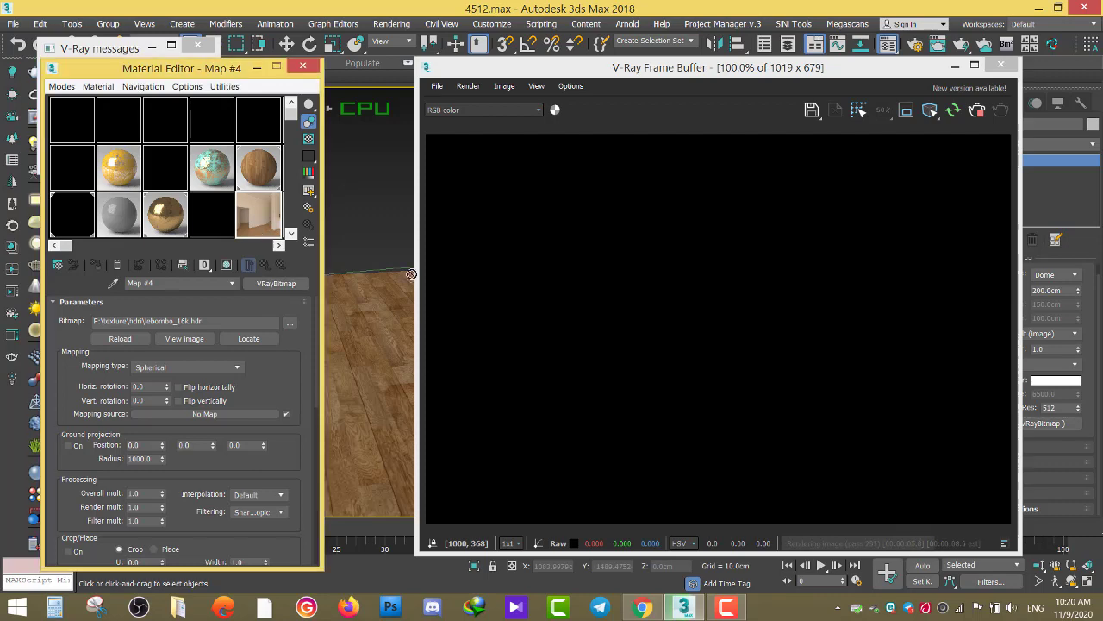
left_click(518, 342)
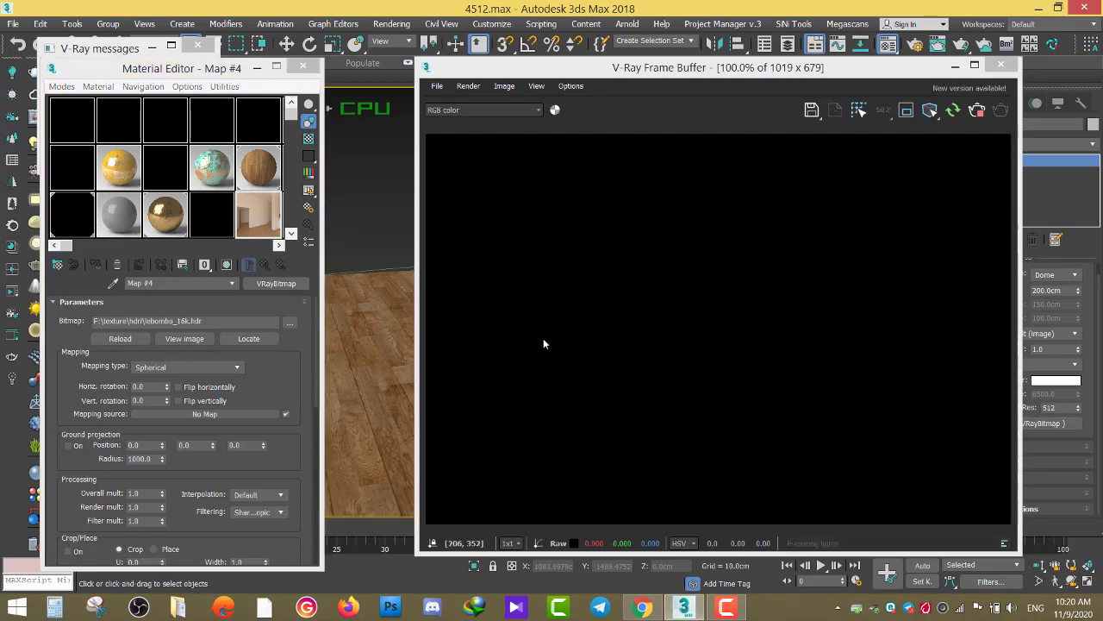
Step: Copy the HDR map into another material slot and reopen the HDR image browser
left_click_drag(256, 214, 1056, 423)
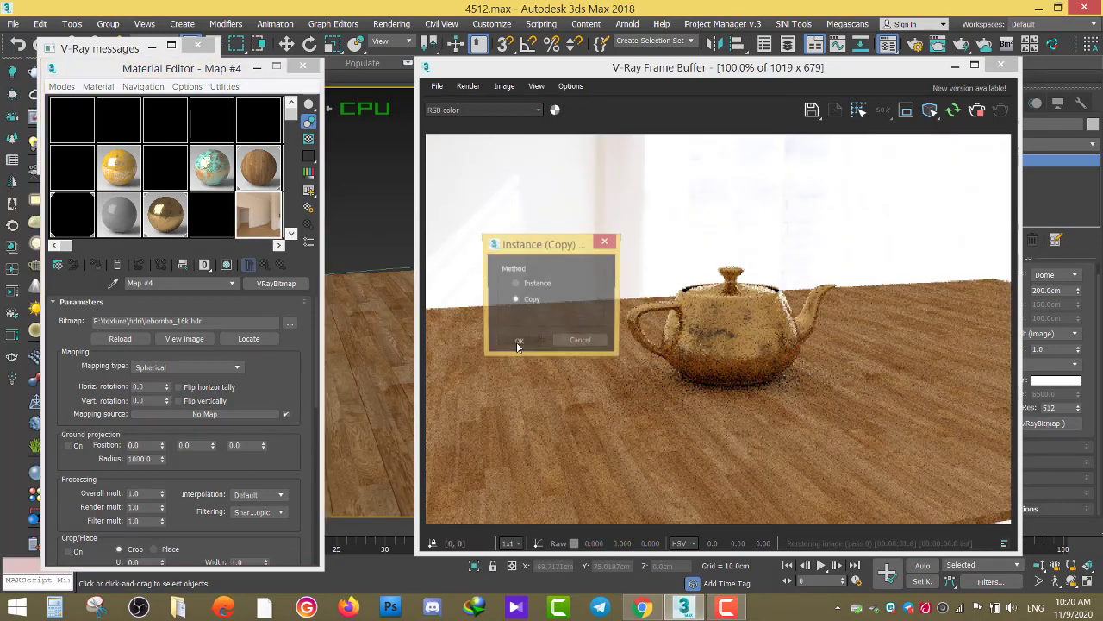
left_click(513, 343)
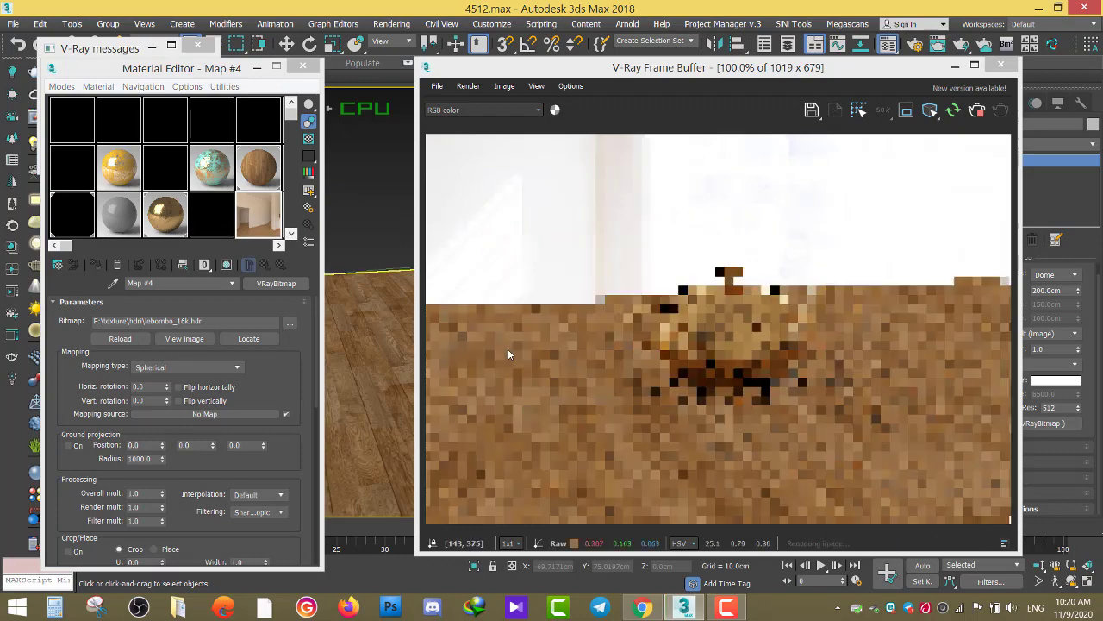
left_click(290, 321)
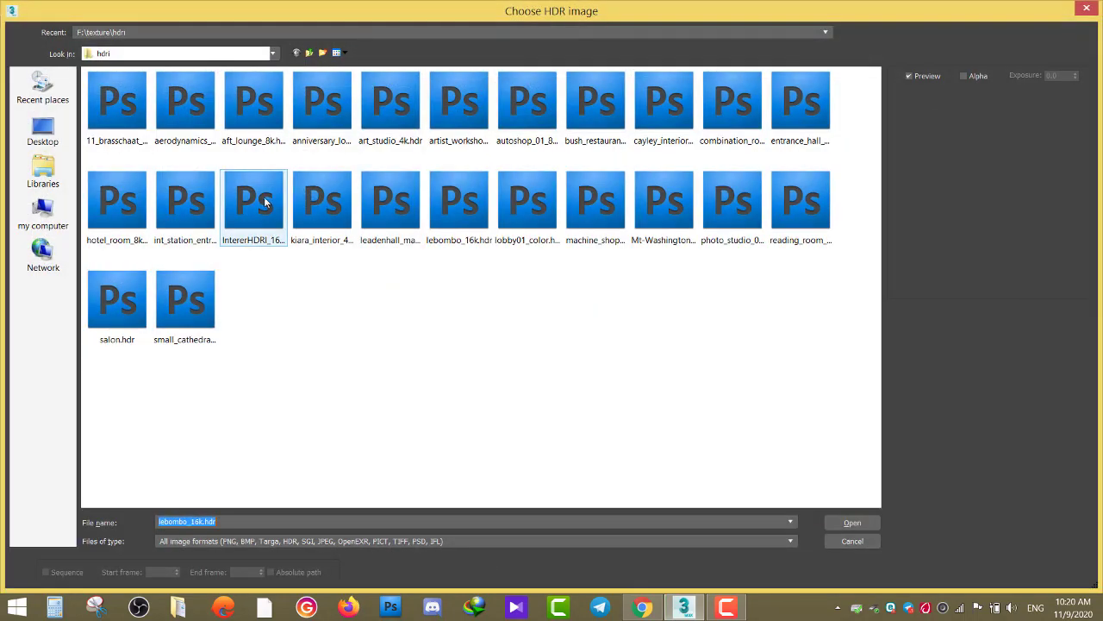
Step: Try InterierHDRI_16a.hdr and aft_lounge_8k.hdr, then load aerodynamics_workshop_4k.hdr for the dome light
left_click(266, 202)
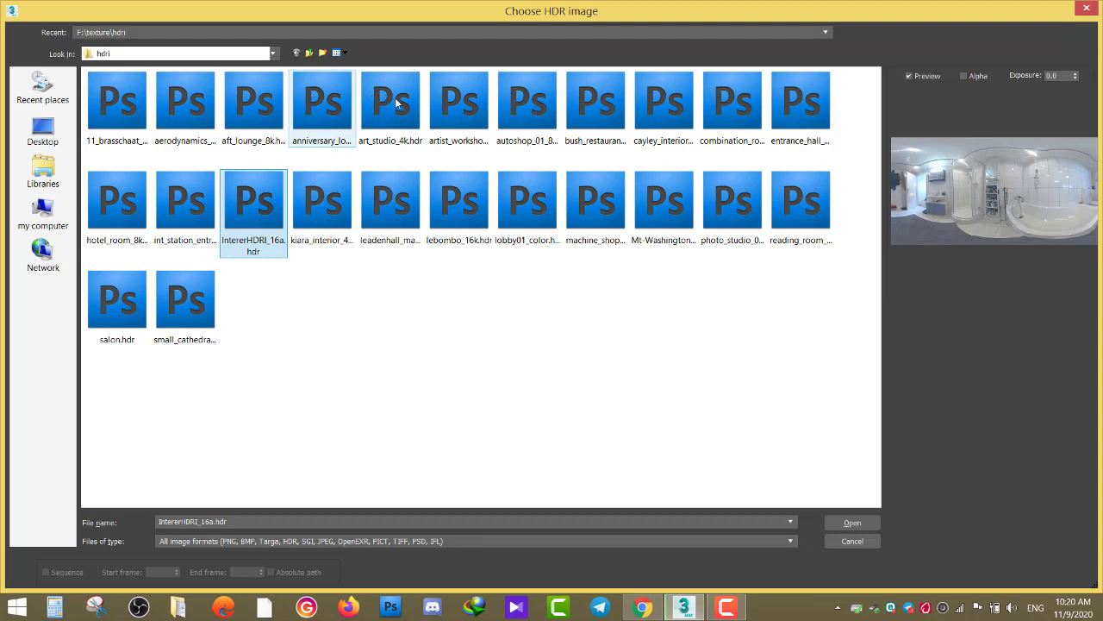
double_click(249, 101)
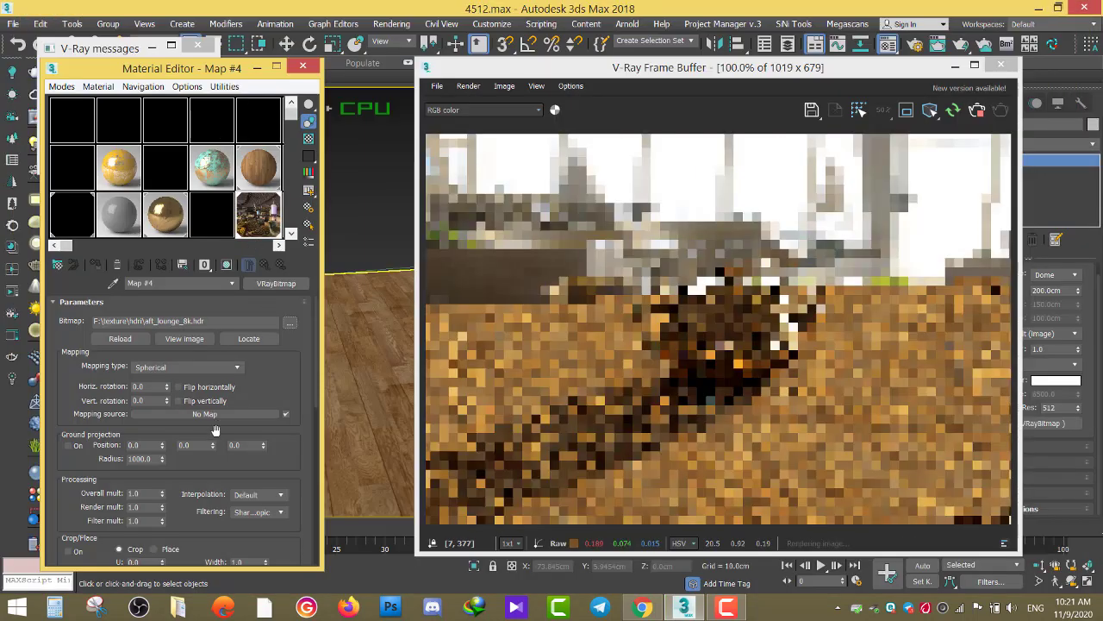
left_click(290, 325)
double_click(200, 170)
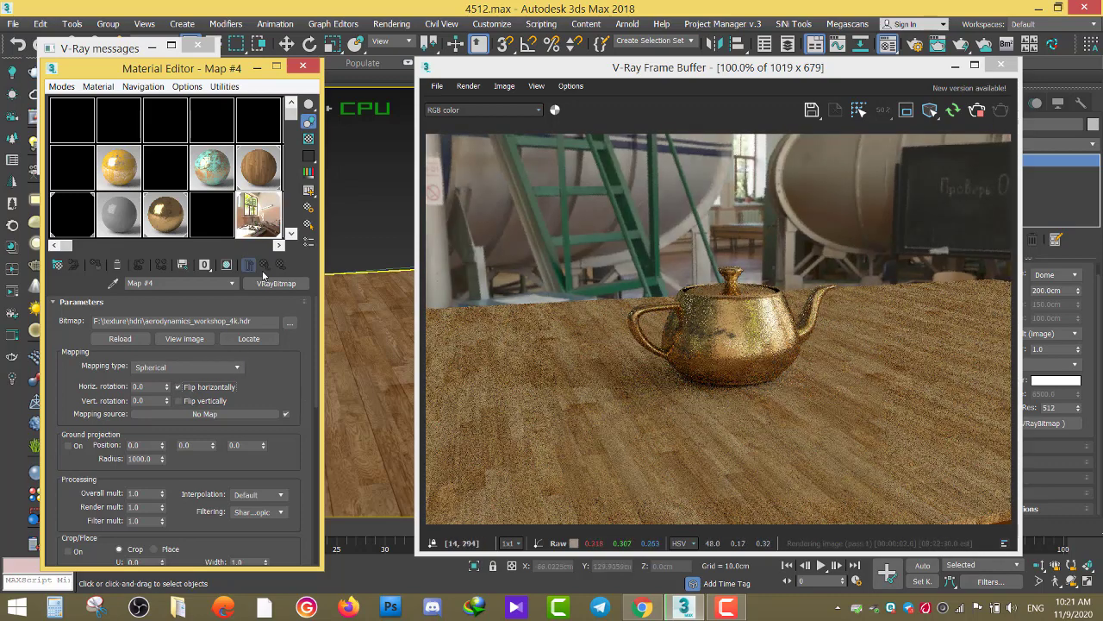
Step: Set the parquet floor material's reflection glossiness to 0.75
left_click(260, 169)
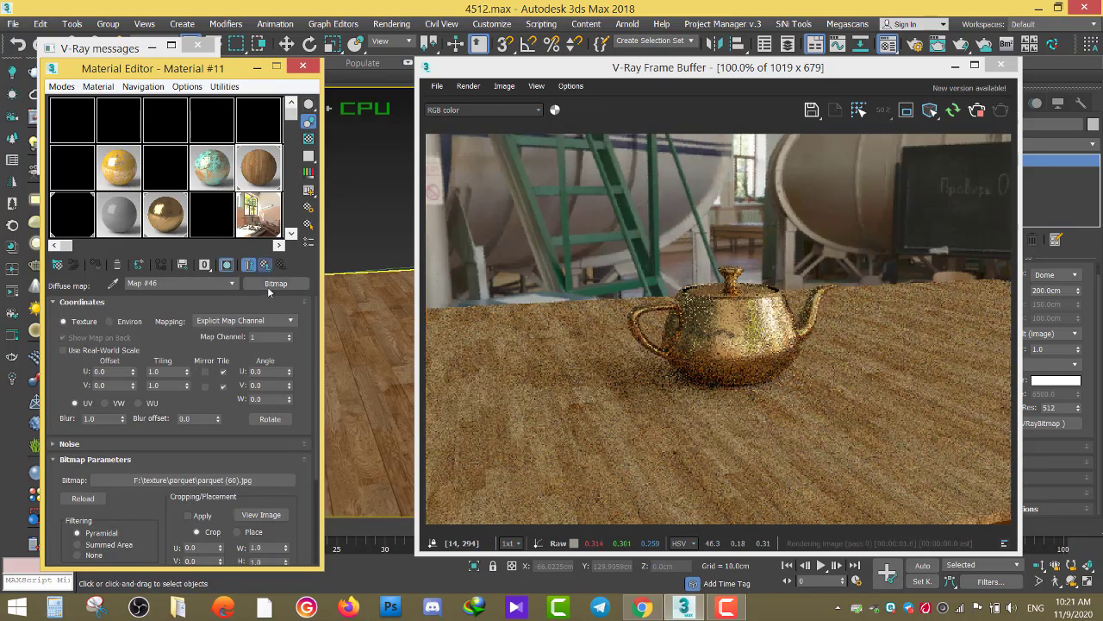
key("Up")
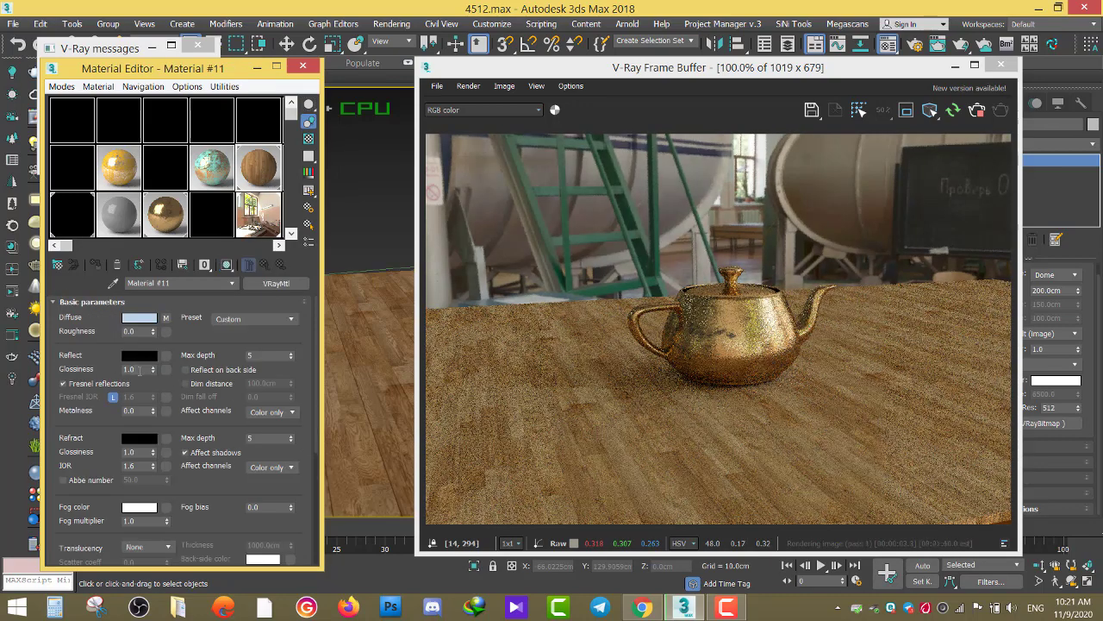
double_click(138, 369)
type("0.")
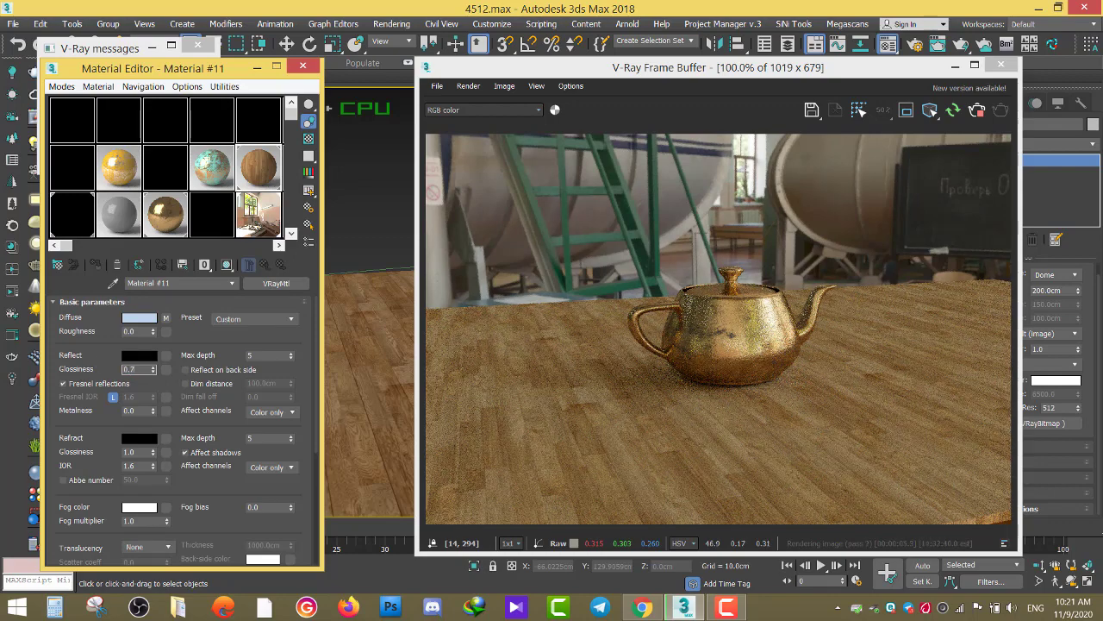
type("75")
key("Return")
Step: Set the floor reflection colour to grey 150 and test-render a region around the teapot
left_click(143, 357)
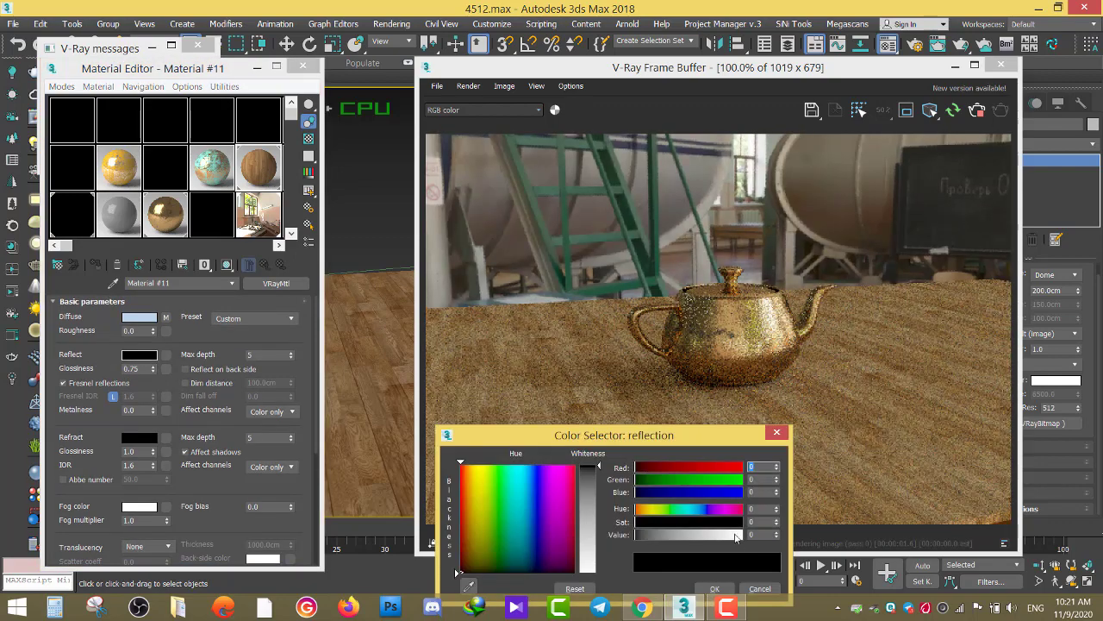
type("150")
left_click(715, 588)
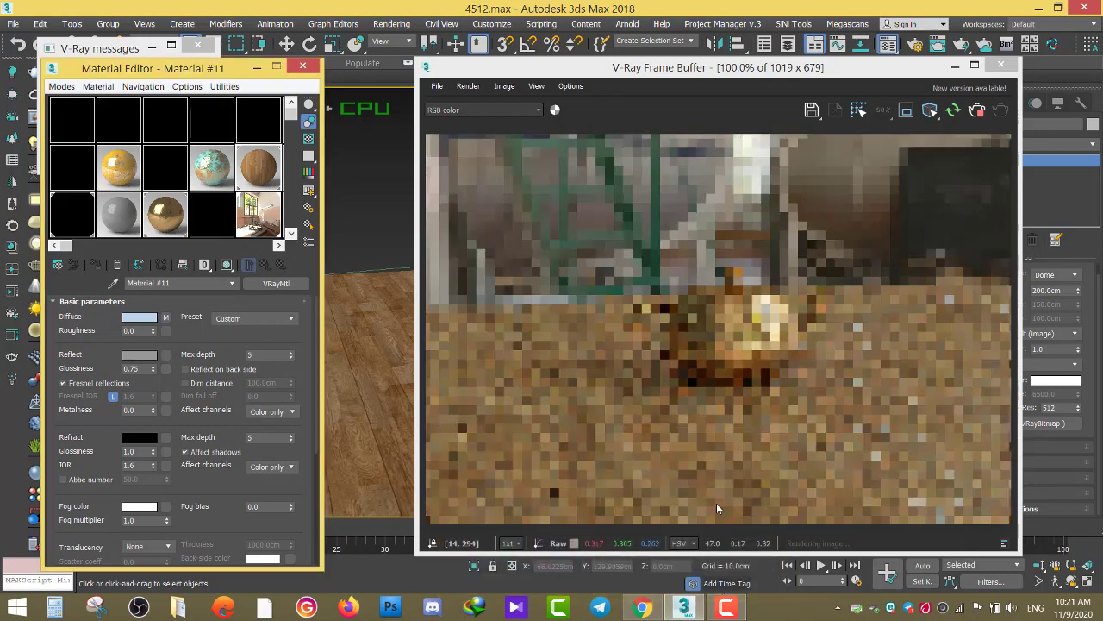
left_click(930, 110)
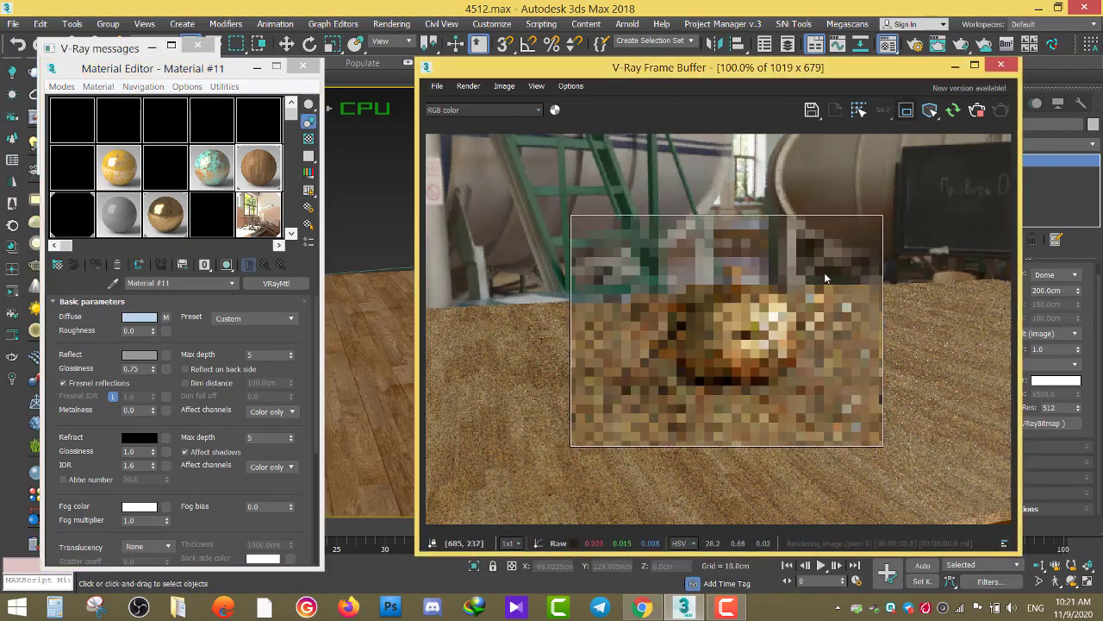
scroll(783, 384, "up", 2)
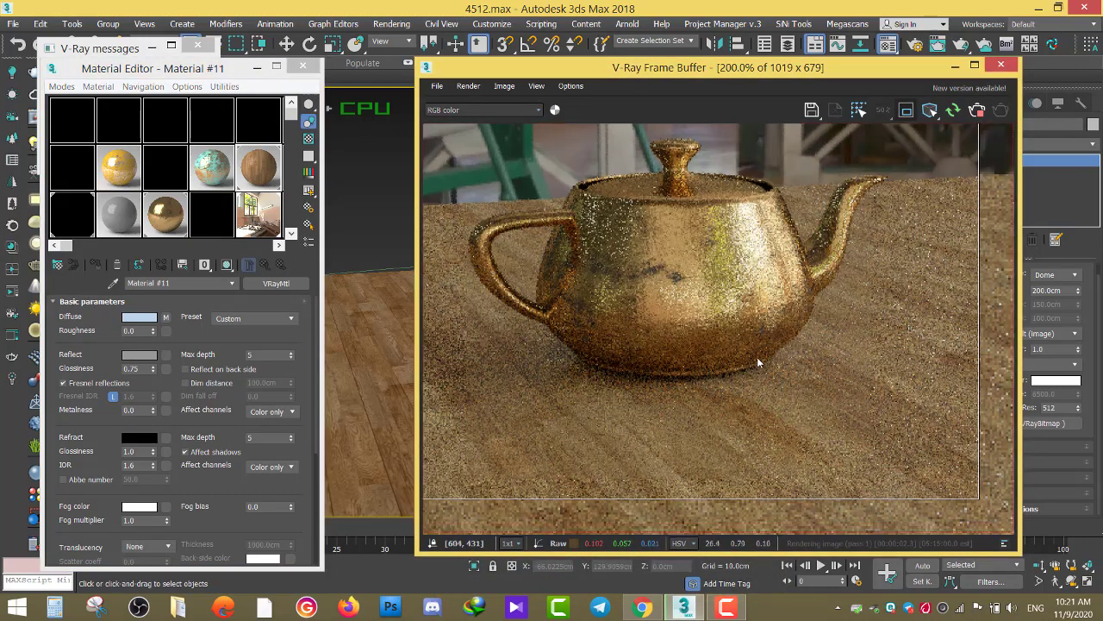
scroll(755, 333, "down", 2)
scroll(670, 408, "up", 2)
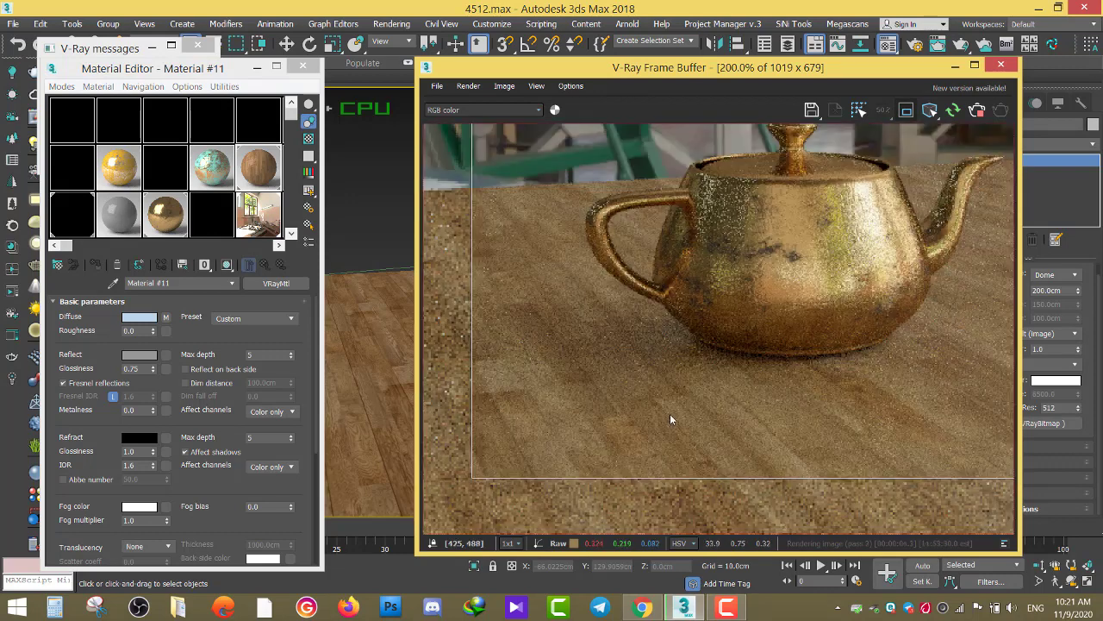
scroll(669, 413, "down", 2)
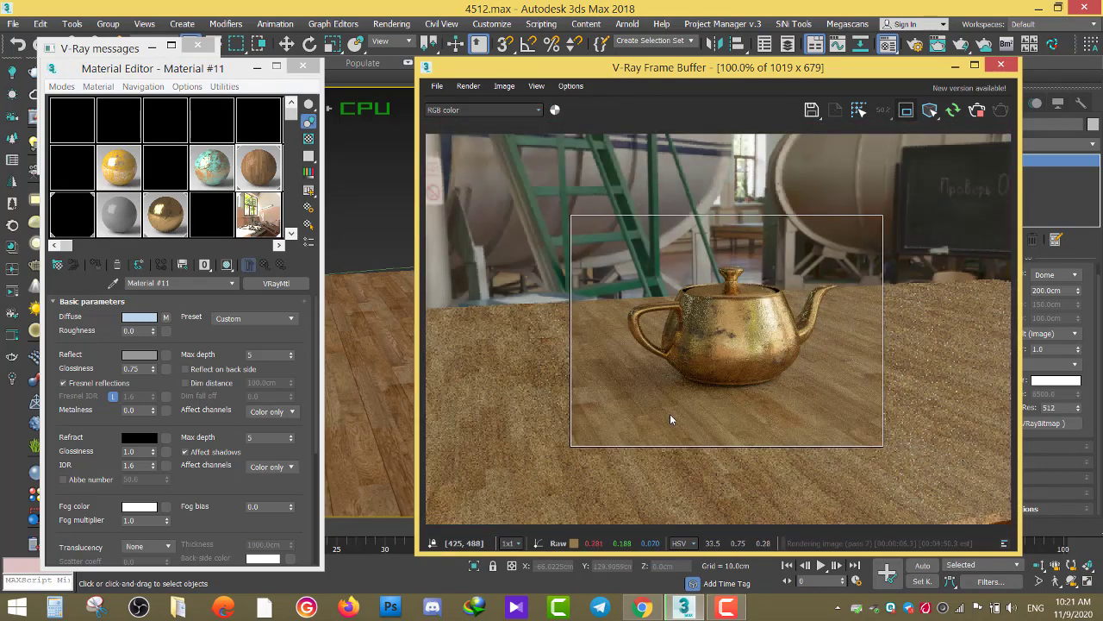
Step: Raise the floor reflection colour to pure white and render the full frame
left_click(138, 356)
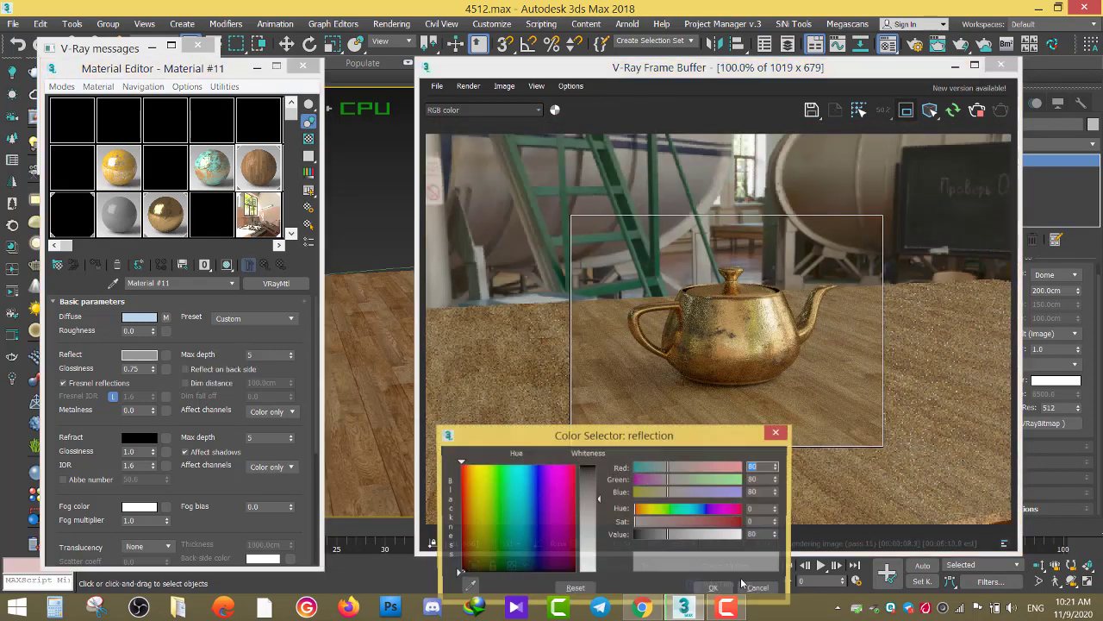
left_click_drag(576, 500, 593, 571)
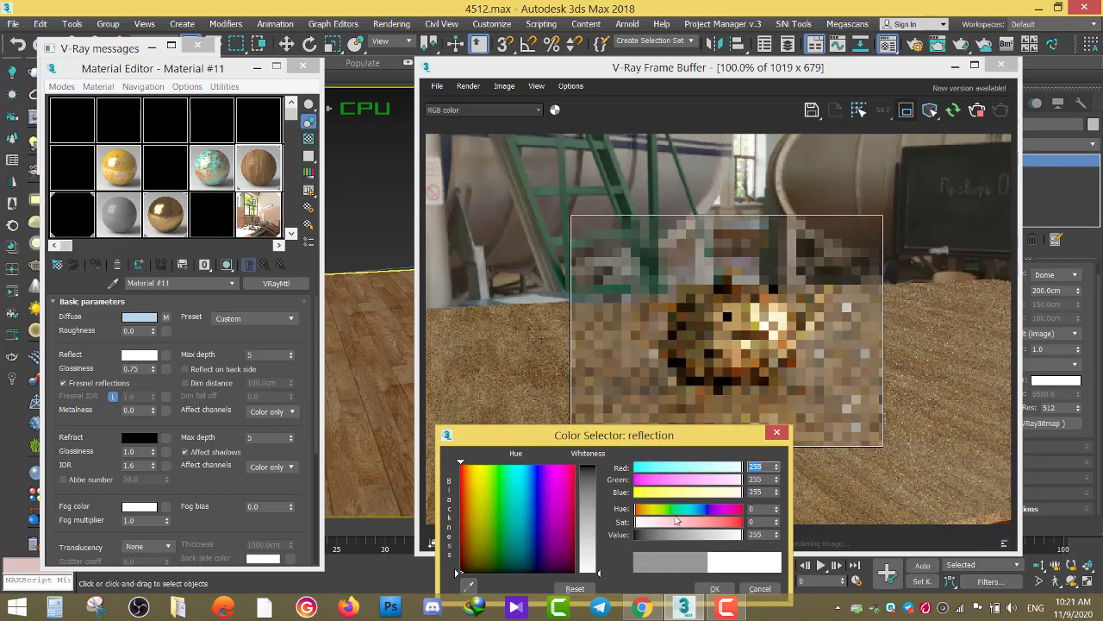
left_click(726, 590)
left_click(1077, 515)
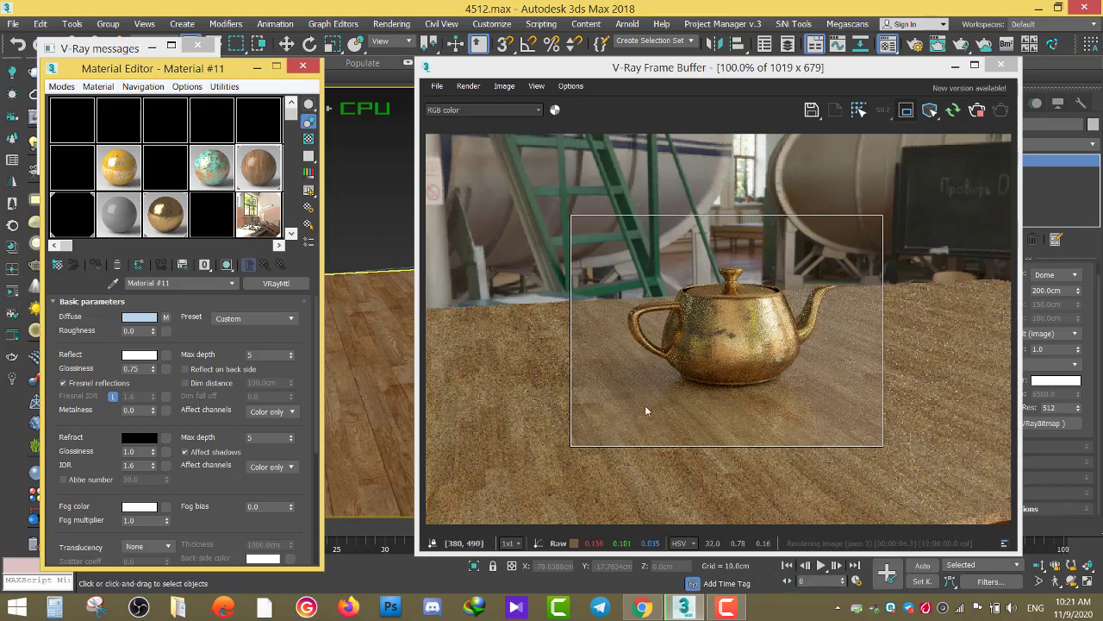
left_click(907, 111)
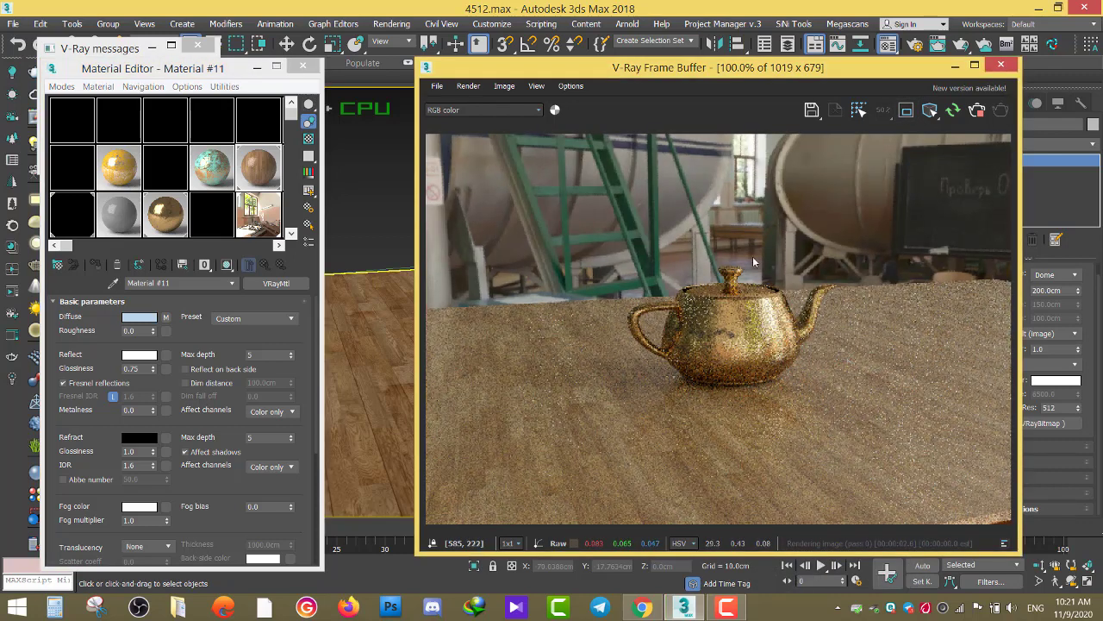
Step: Mark a render region around the teapot and floor, then try reflection glossiness 1.0
left_click(907, 111)
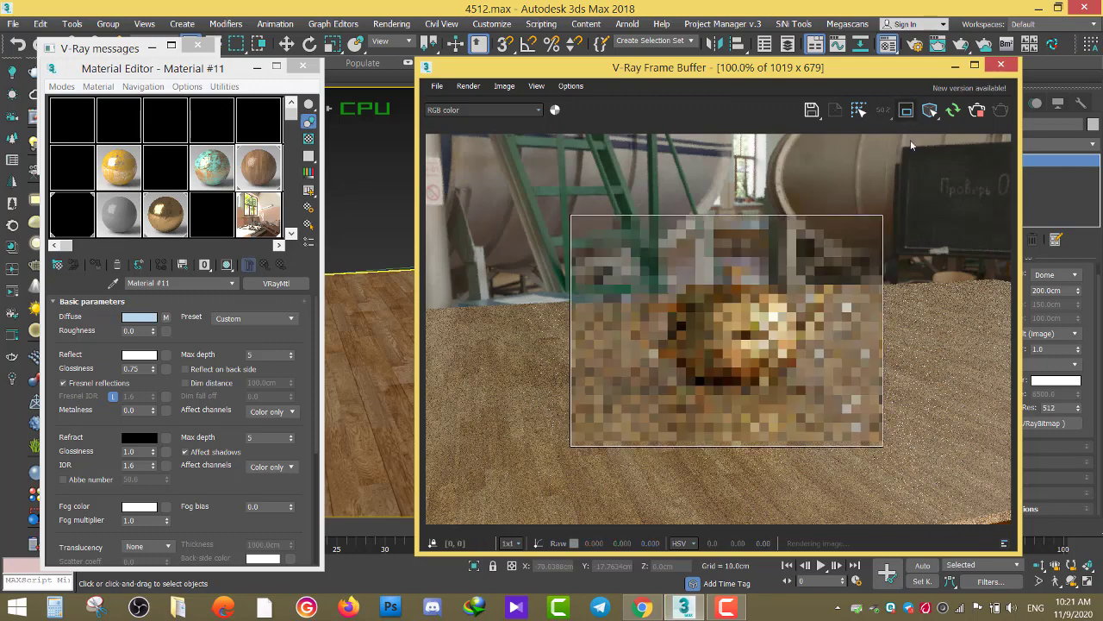
mouse_move(916, 177)
left_mouse_down()
mouse_move(545, 512)
mouse_move(568, 512)
left_mouse_up()
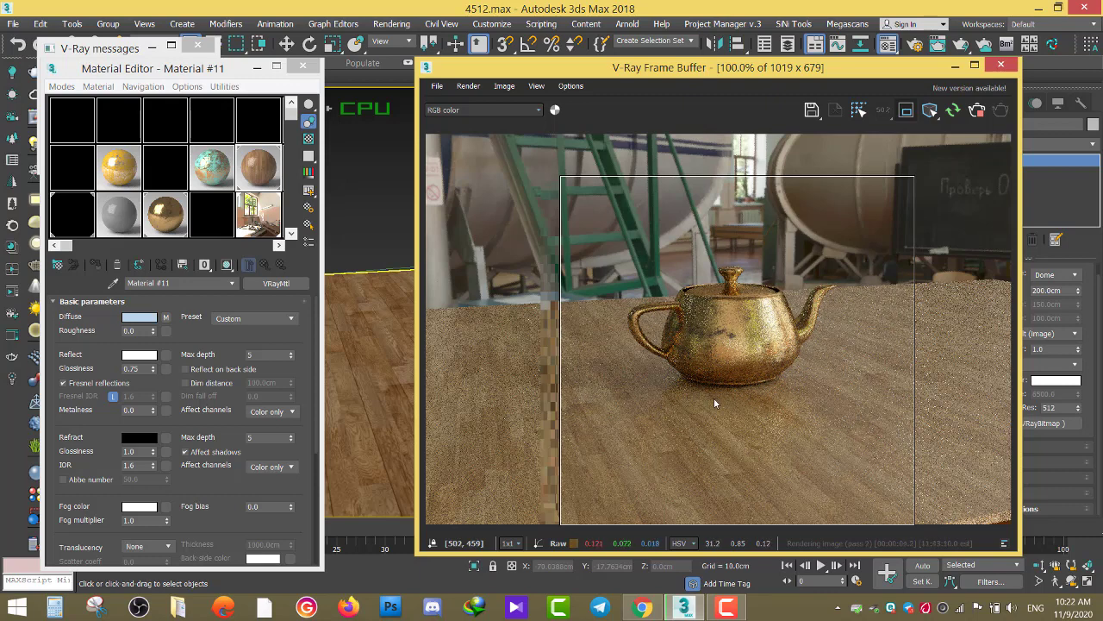
scroll(722, 396, "up", 1)
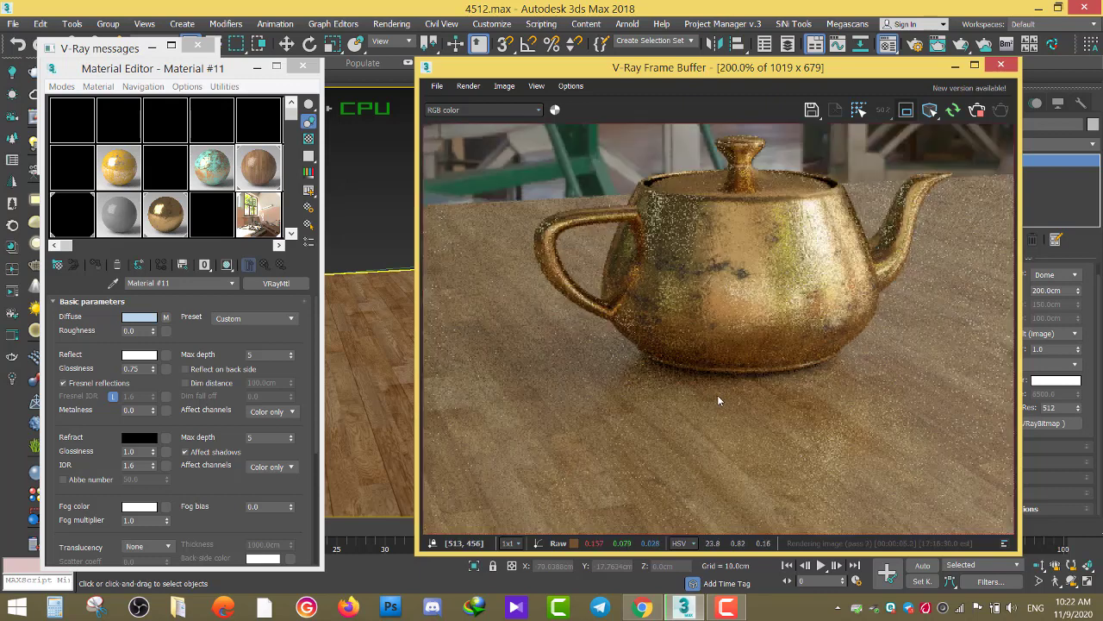
double_click(134, 368)
type("1")
key("Return")
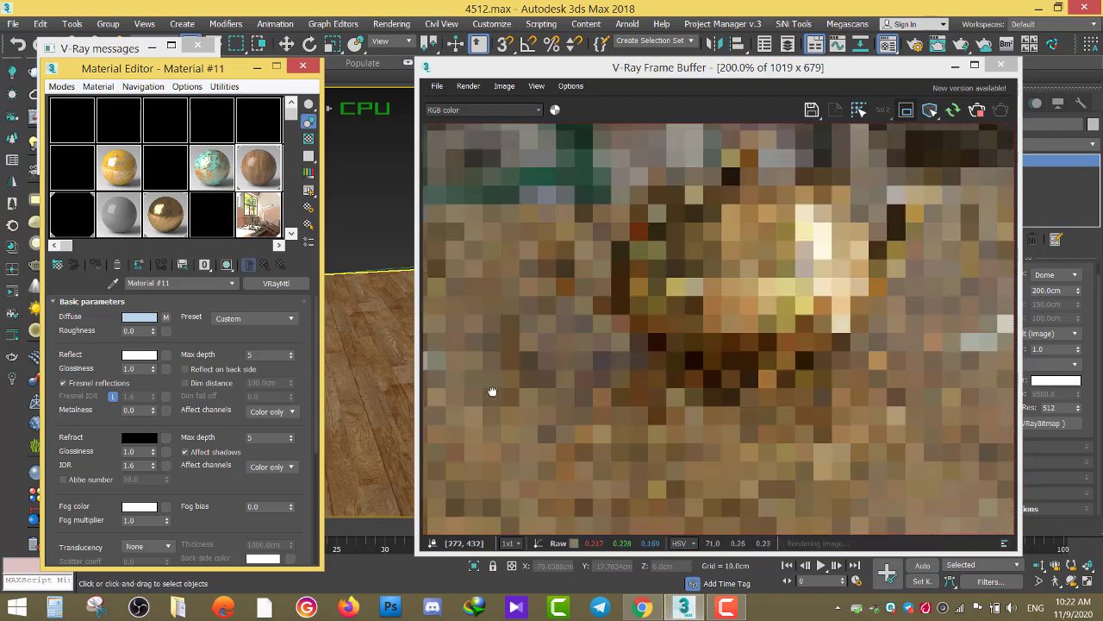
Step: Try glossiness 0.9, compare with the parquet reference photos, then settle on 0.8
scroll(679, 389, "down", 1)
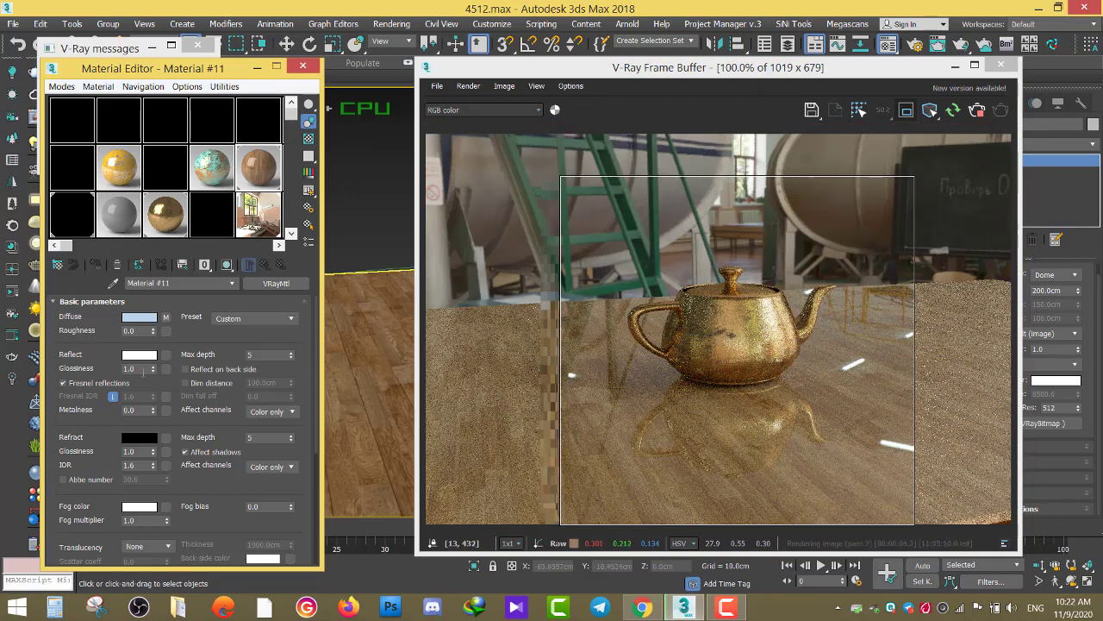
double_click(136, 368)
type("0.9")
key("Return")
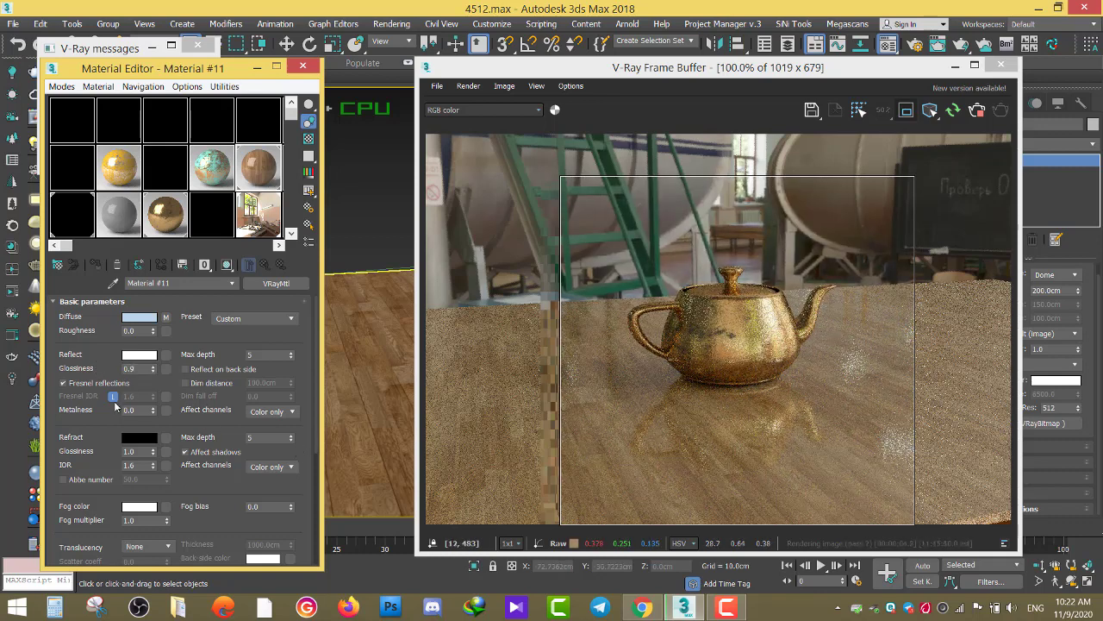
left_click(644, 609)
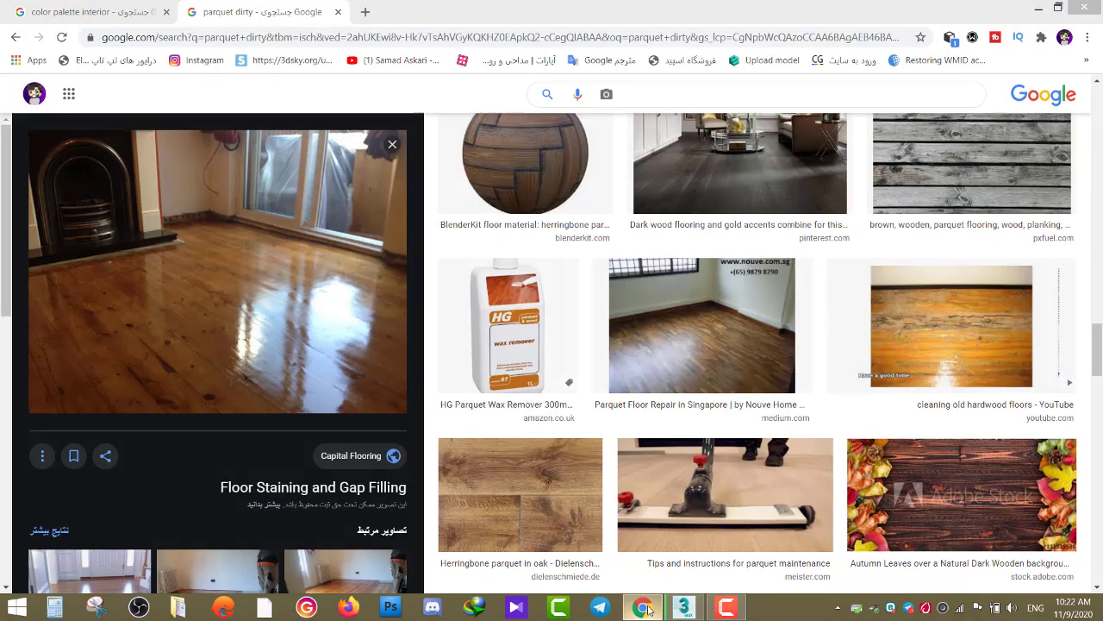
left_click(649, 609)
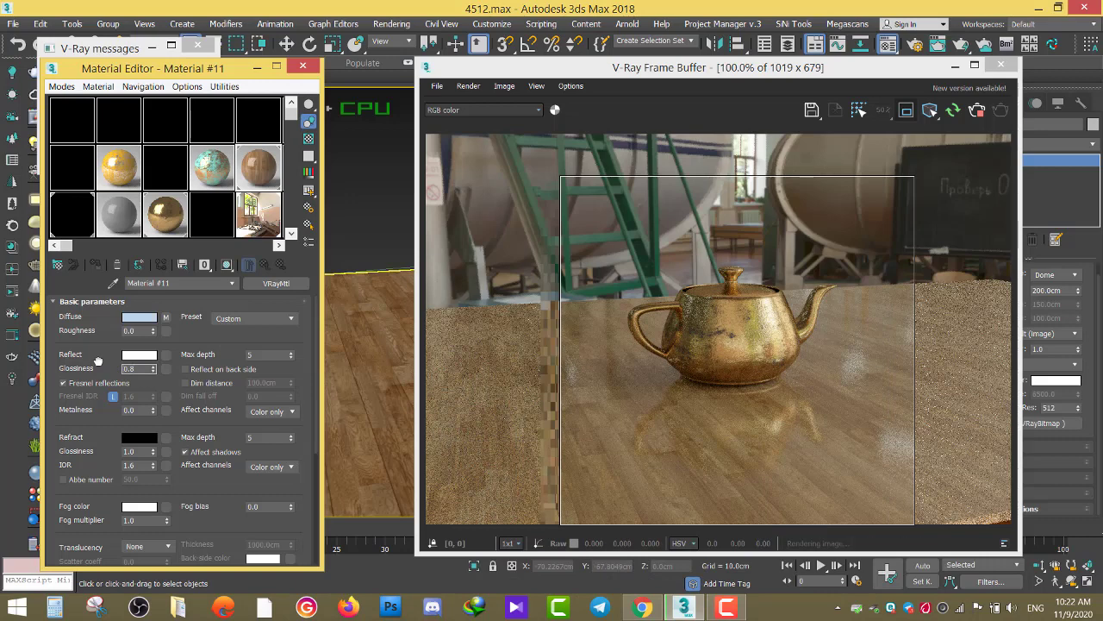
key("Return")
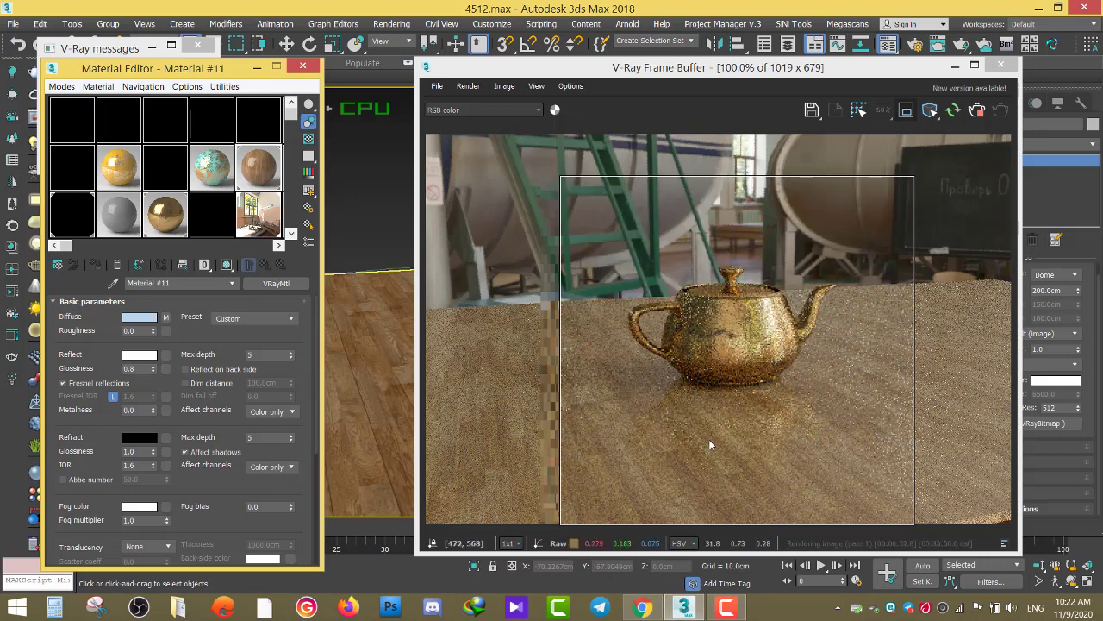
Step: Load office_set_dirt1.jpg from the dirt textures folder as the reflection glossiness map
left_click(167, 369)
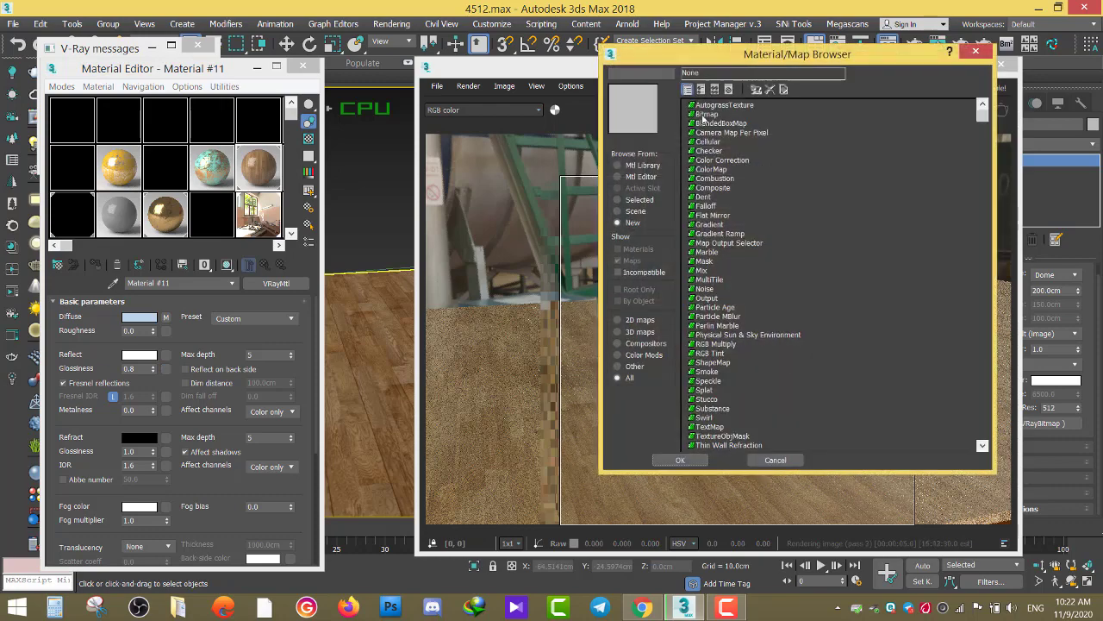
double_click(702, 114)
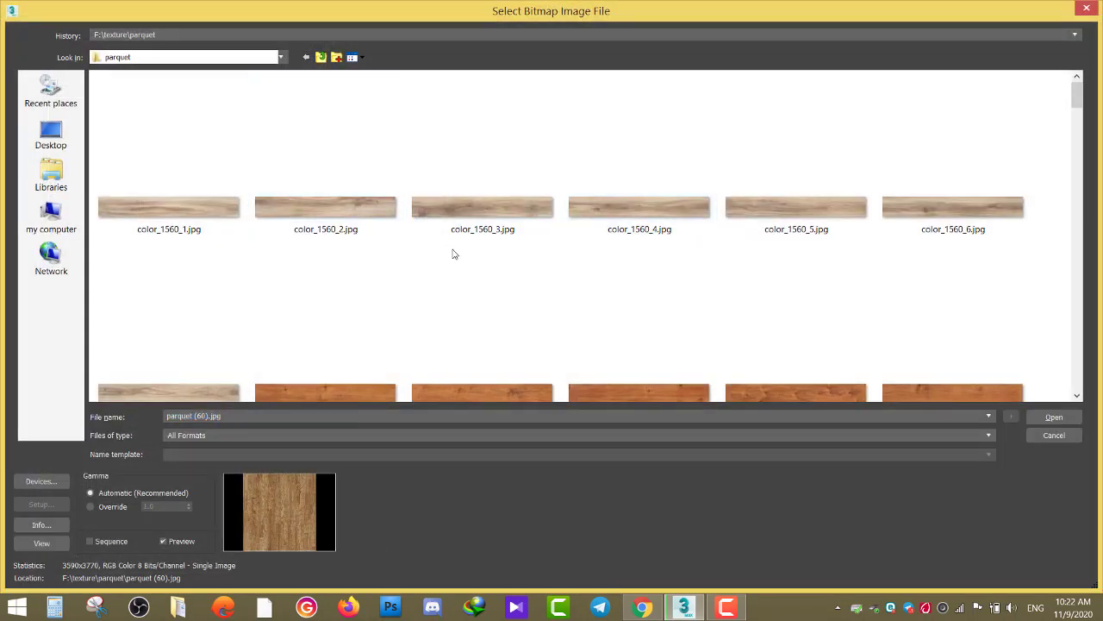
key("BackSpace")
double_click(436, 121)
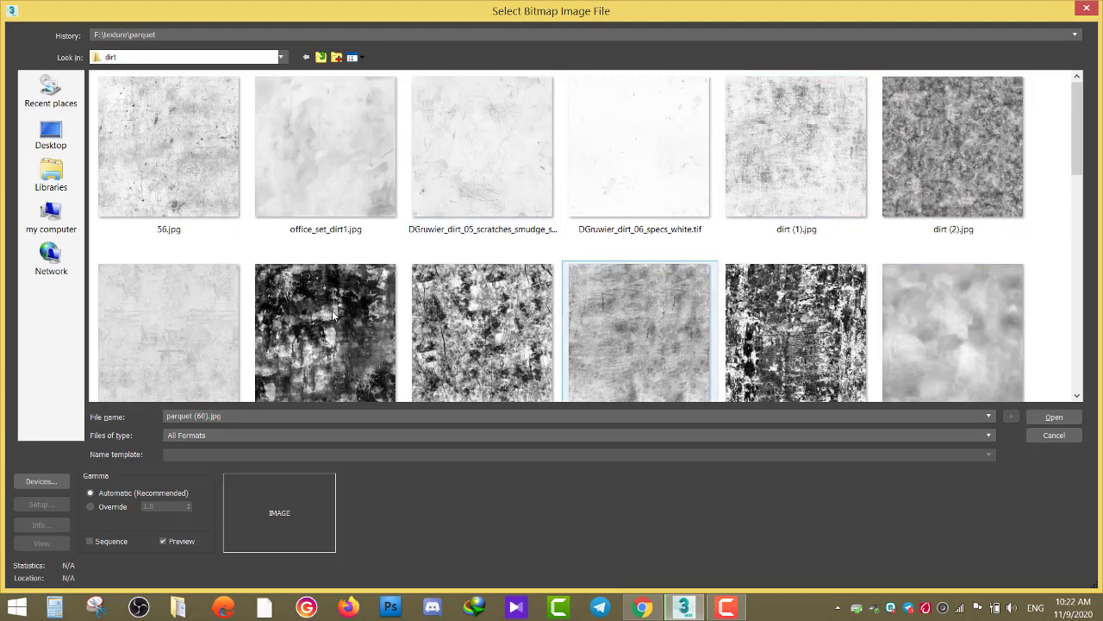
left_click(182, 306)
left_click(288, 173)
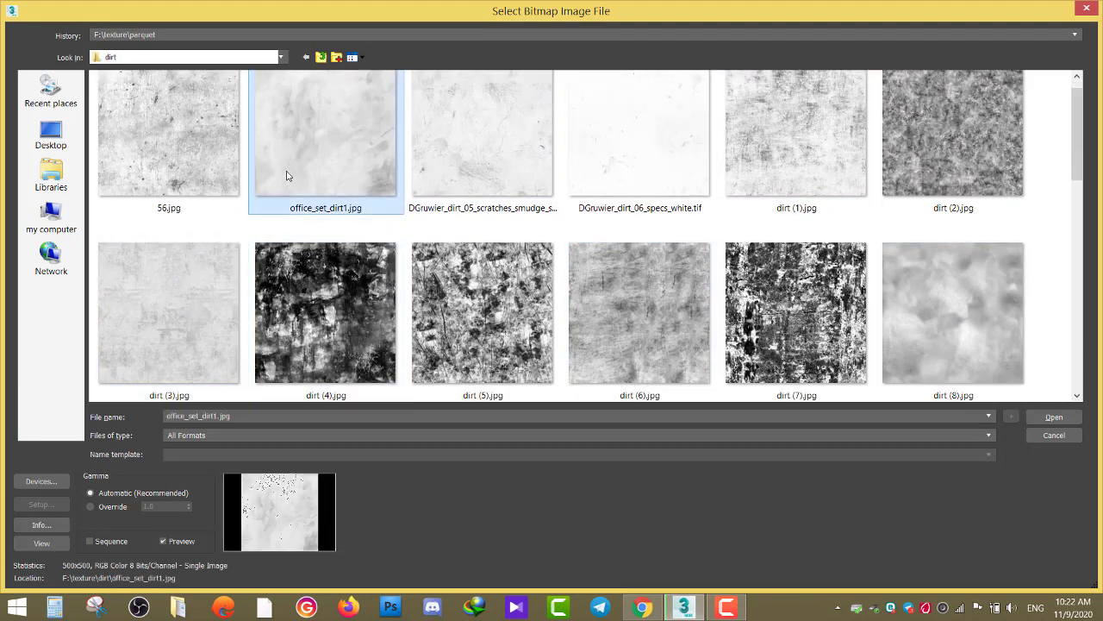
double_click(351, 184)
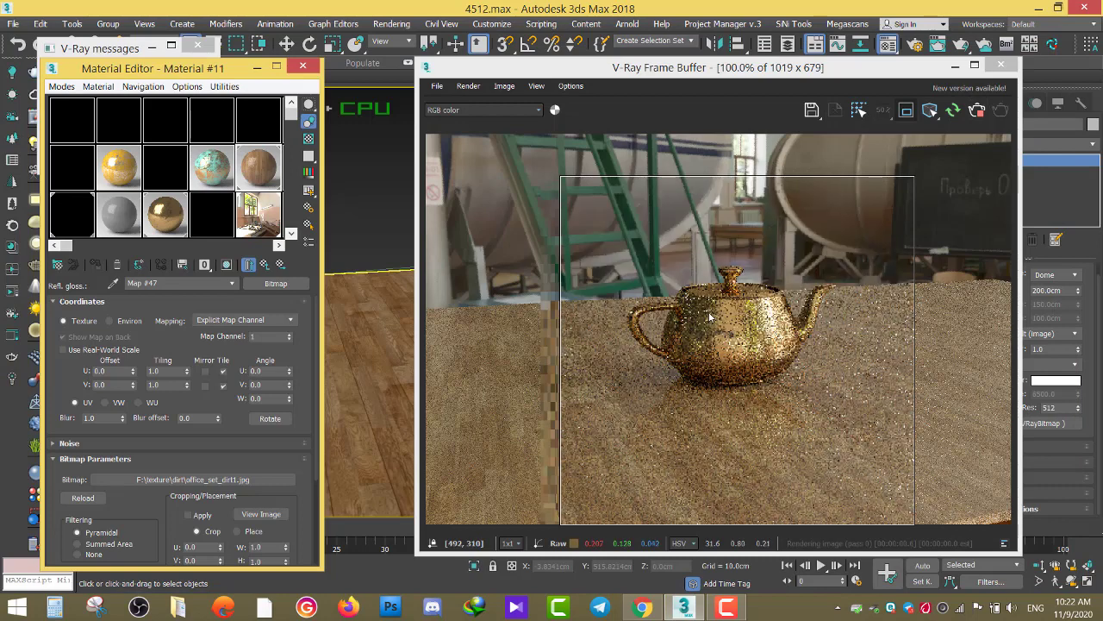
Step: Show the dirt map in the viewport, tile it at 0.7, and start an interactive render
left_click_drag(762, 68, 705, 480)
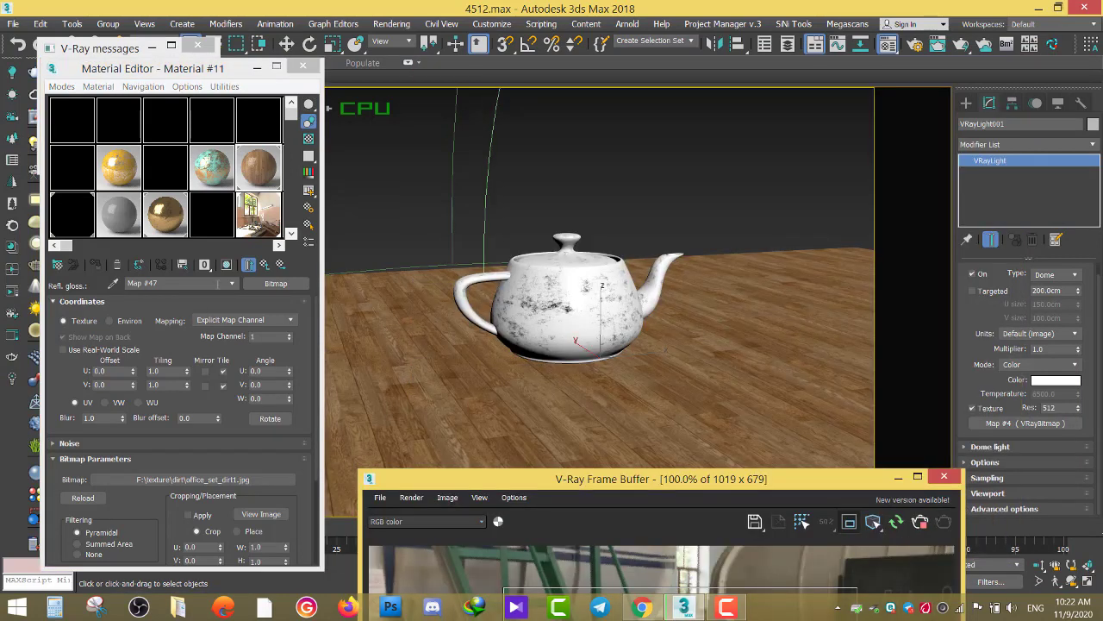
left_click(265, 284)
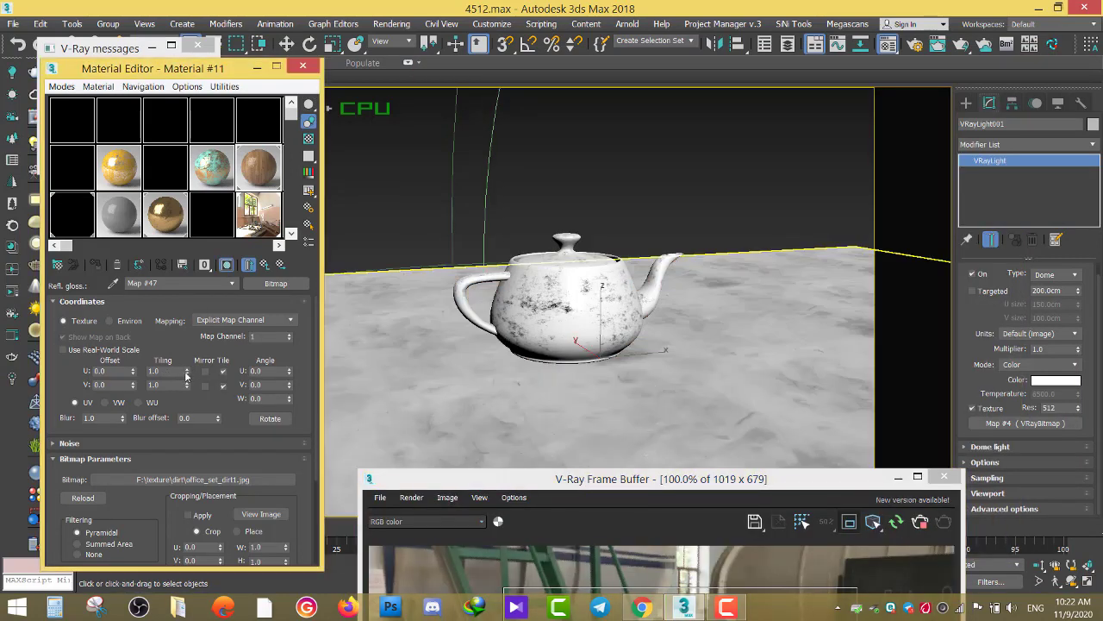
left_click_drag(186, 370, 189, 393)
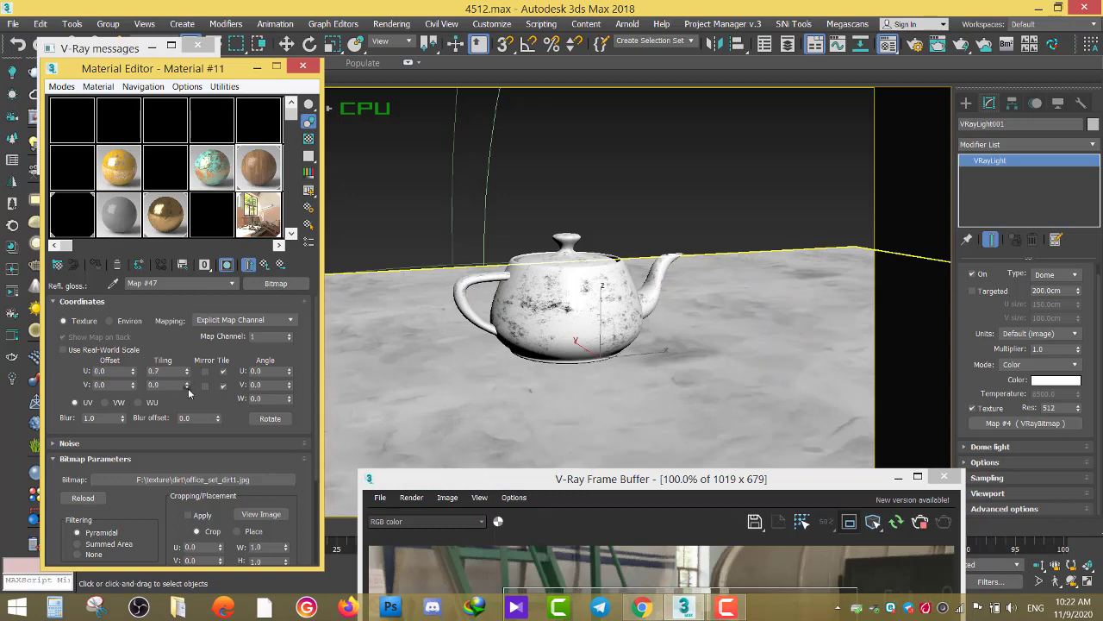
type("0.7")
key("shift+q")
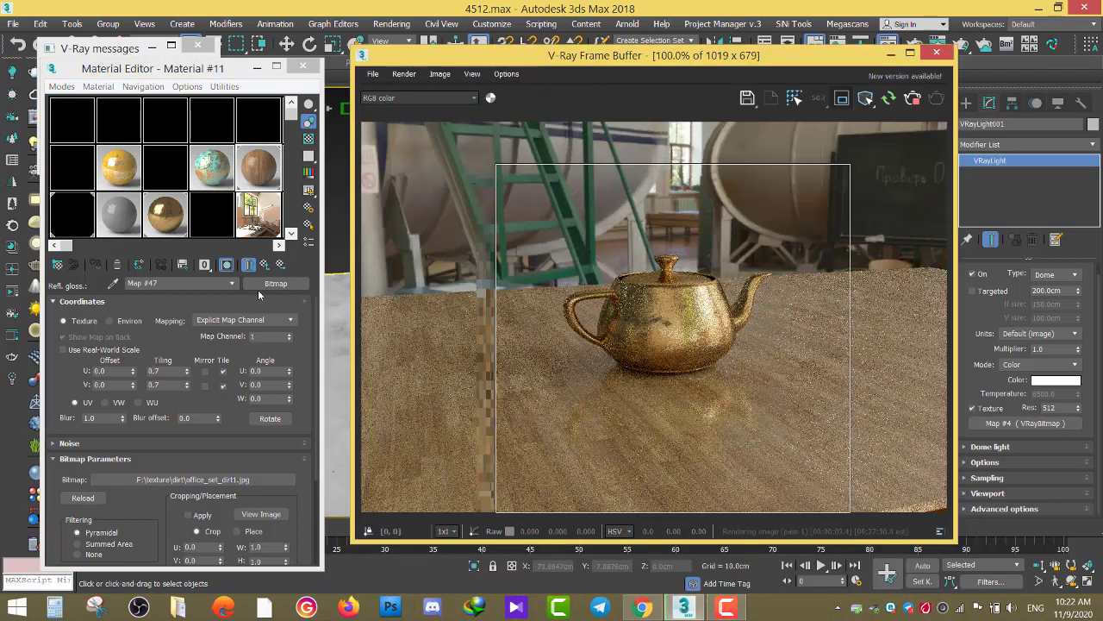
Step: Return to the floor material and open the Diffuse map's bitmap settings
left_click(264, 264)
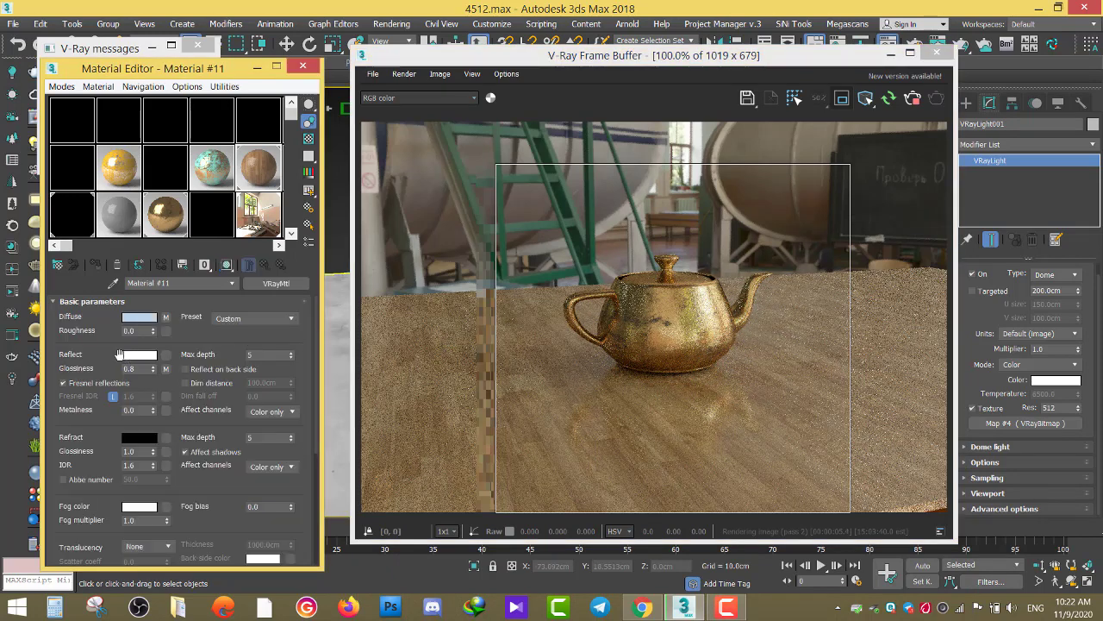
left_click_drag(95, 510, 86, 259)
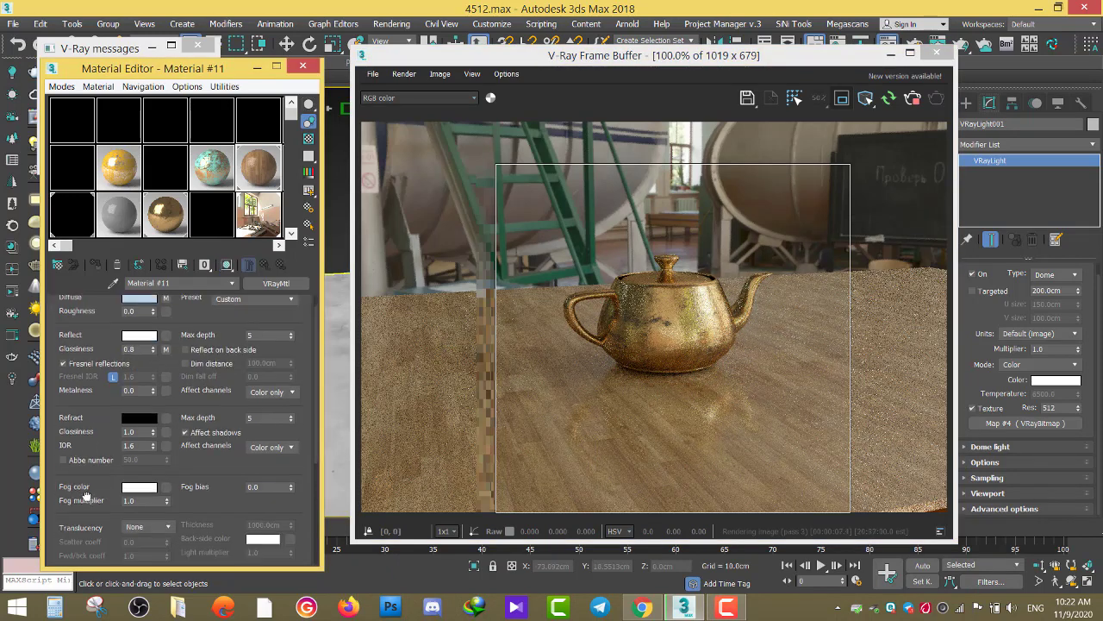
left_click(93, 557)
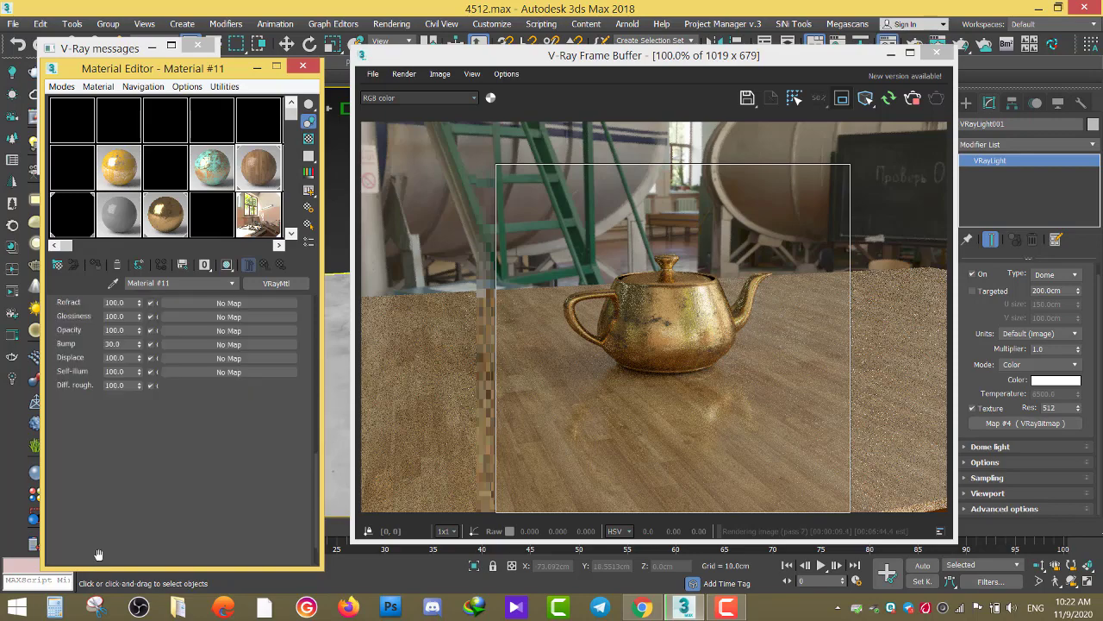
scroll(636, 431, "up", 1)
scroll(636, 435, "down", 1)
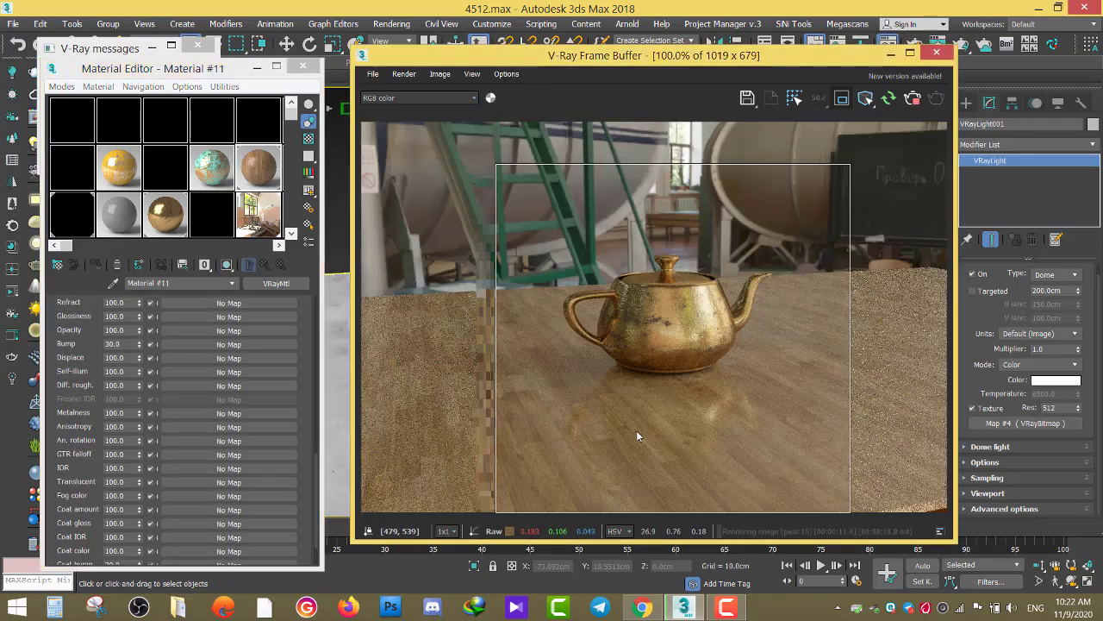
scroll(78, 354, "up", 5)
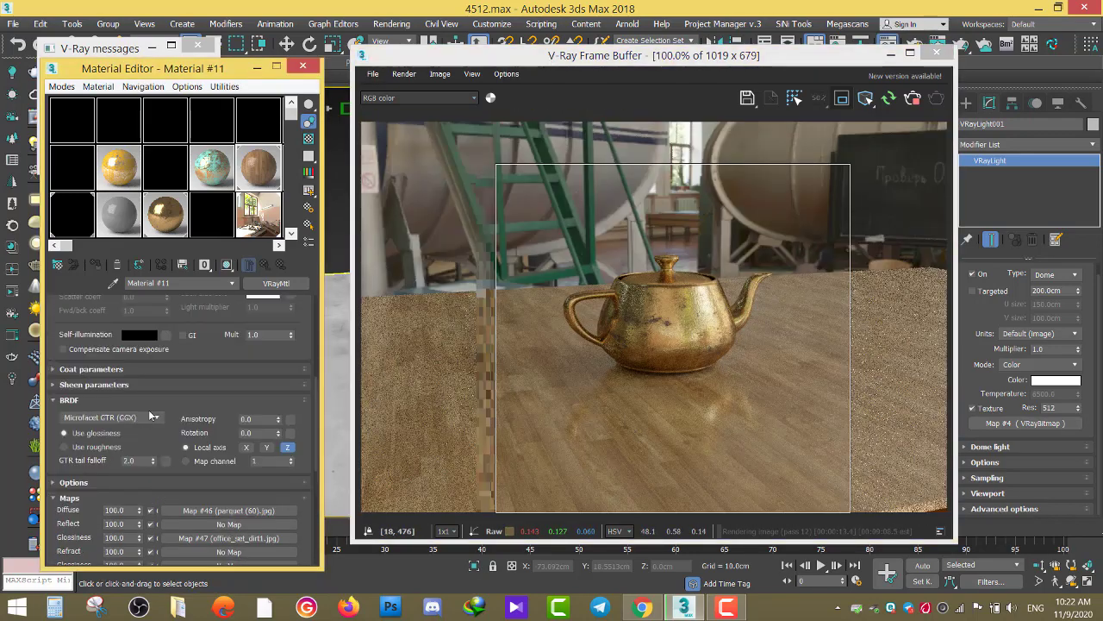
left_click(186, 349)
Step: Replace the diffuse image with parquet (6).jpg
left_click(185, 348)
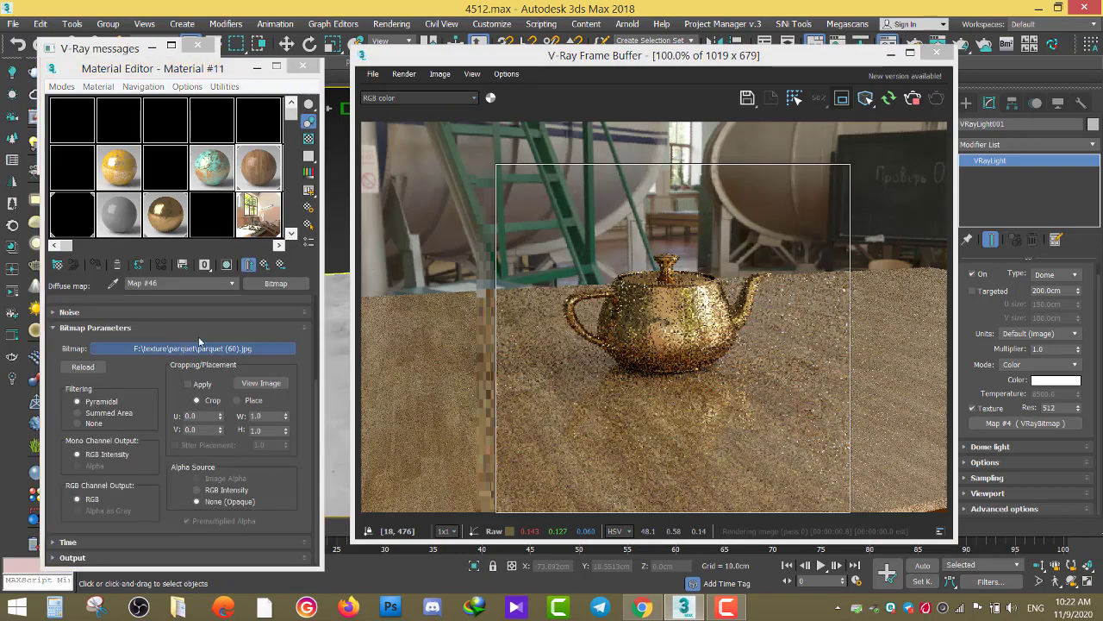
left_click(349, 288)
scroll(349, 297, "up", 2)
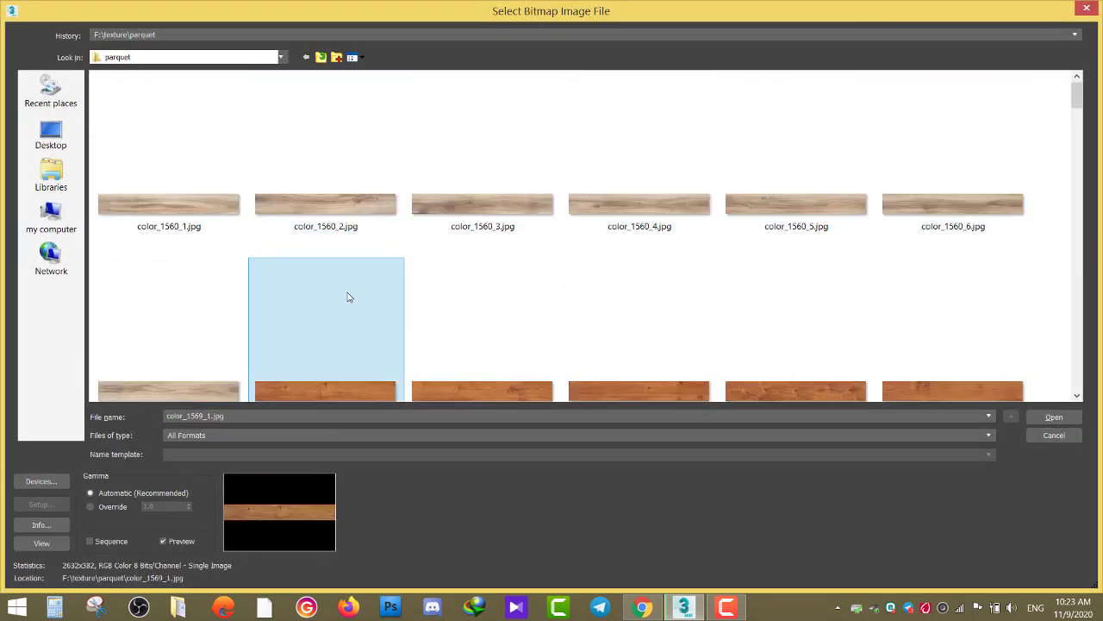
scroll(345, 297, "up", 5)
double_click(318, 159)
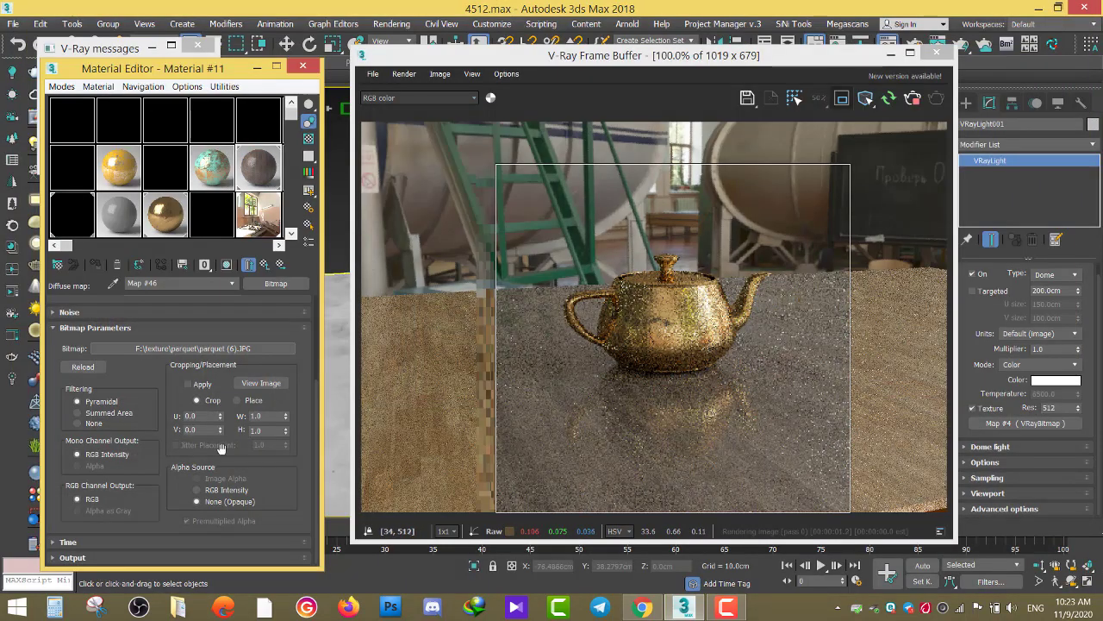
Step: Swap the diffuse image for the dark wood parquet (88).jpg and render the full frame
left_click(210, 348)
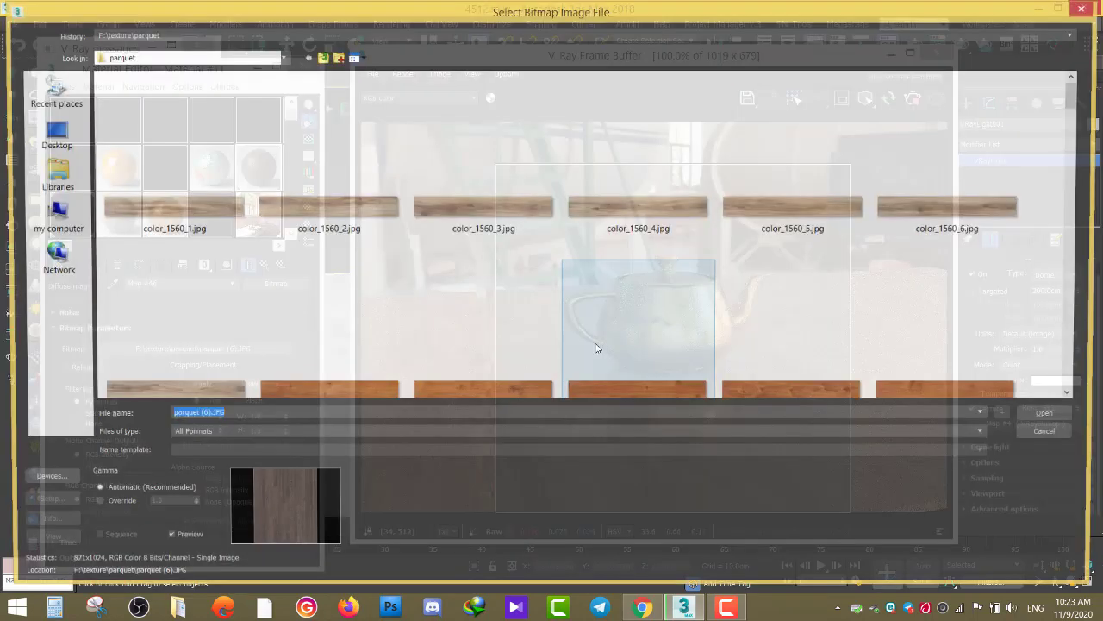
scroll(593, 360, "down", 3)
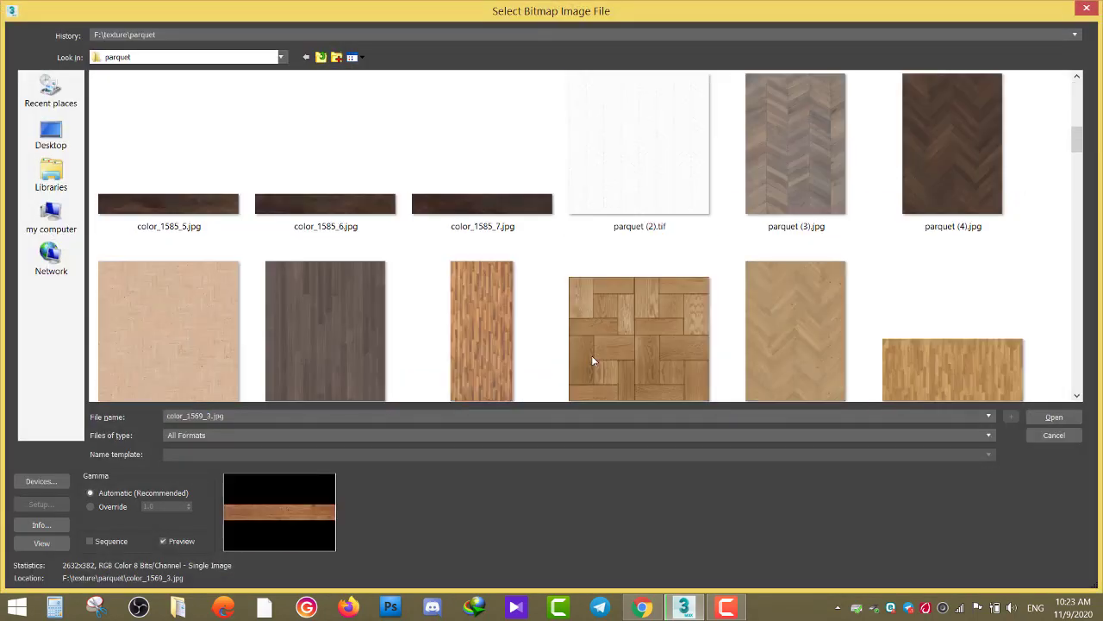
scroll(406, 357, "down", 2)
scroll(374, 357, "down", 2)
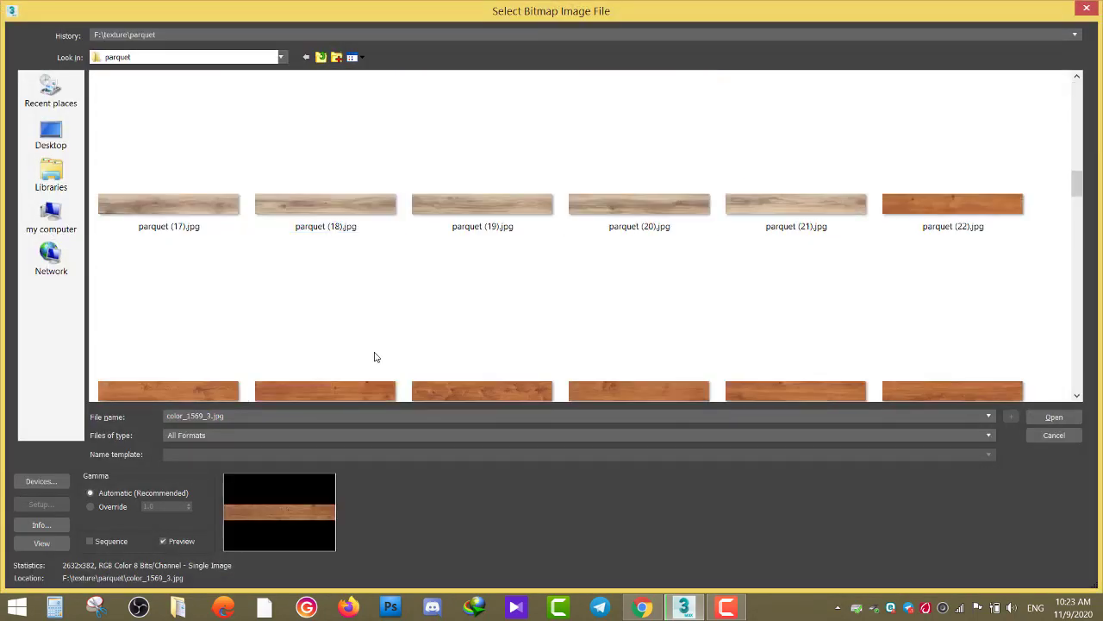
scroll(387, 353, "down", 4)
scroll(387, 357, "down", 4)
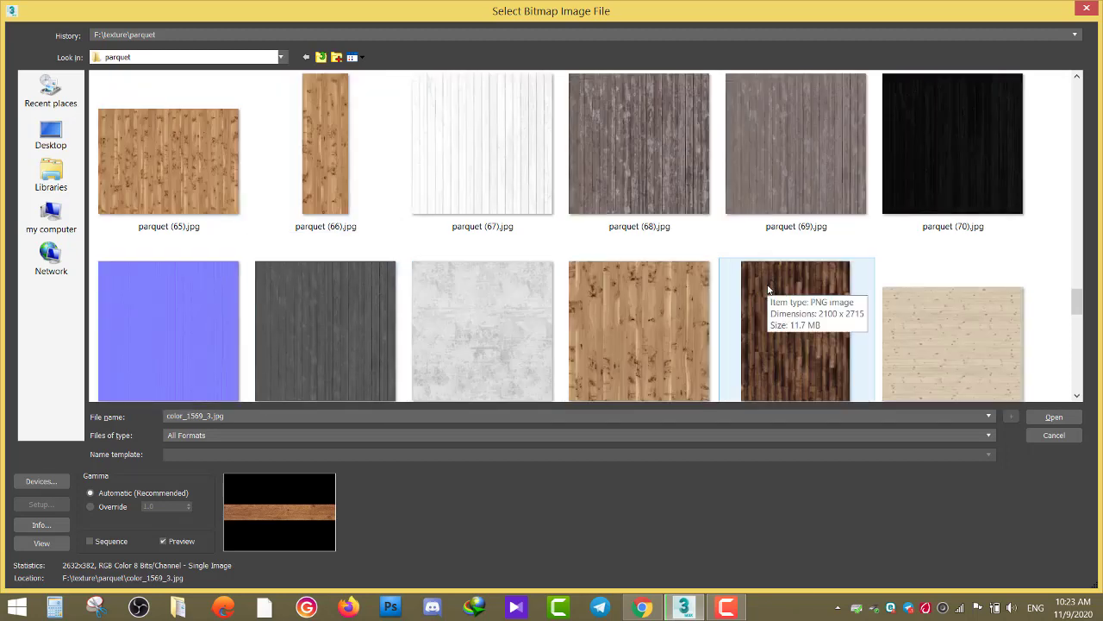
scroll(769, 289, "down", 1)
scroll(768, 290, "down", 1)
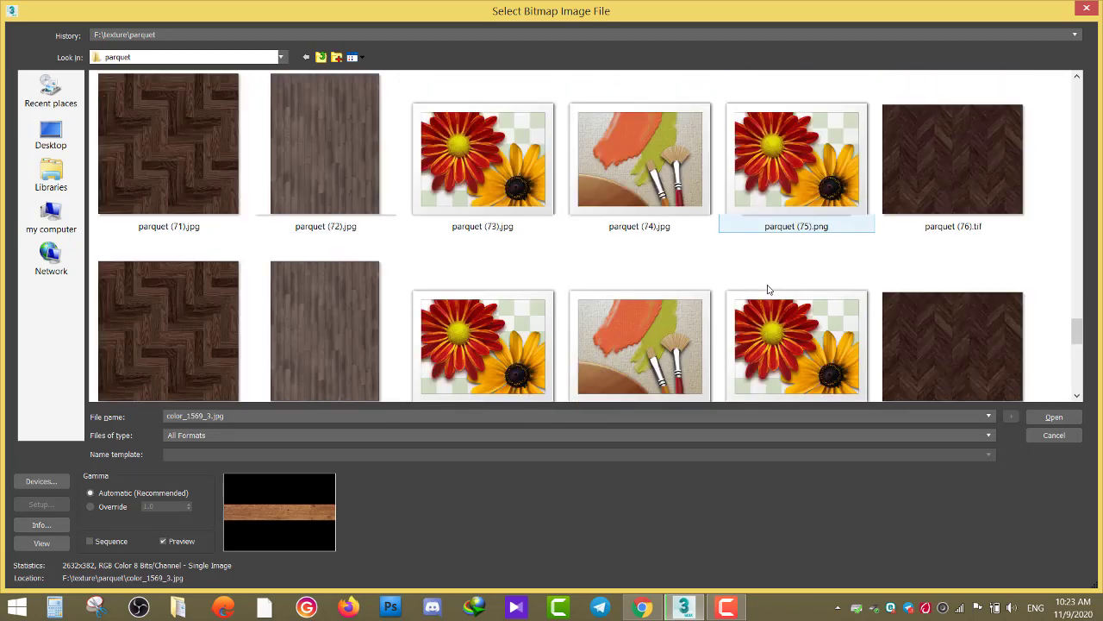
scroll(766, 289, "down", 1)
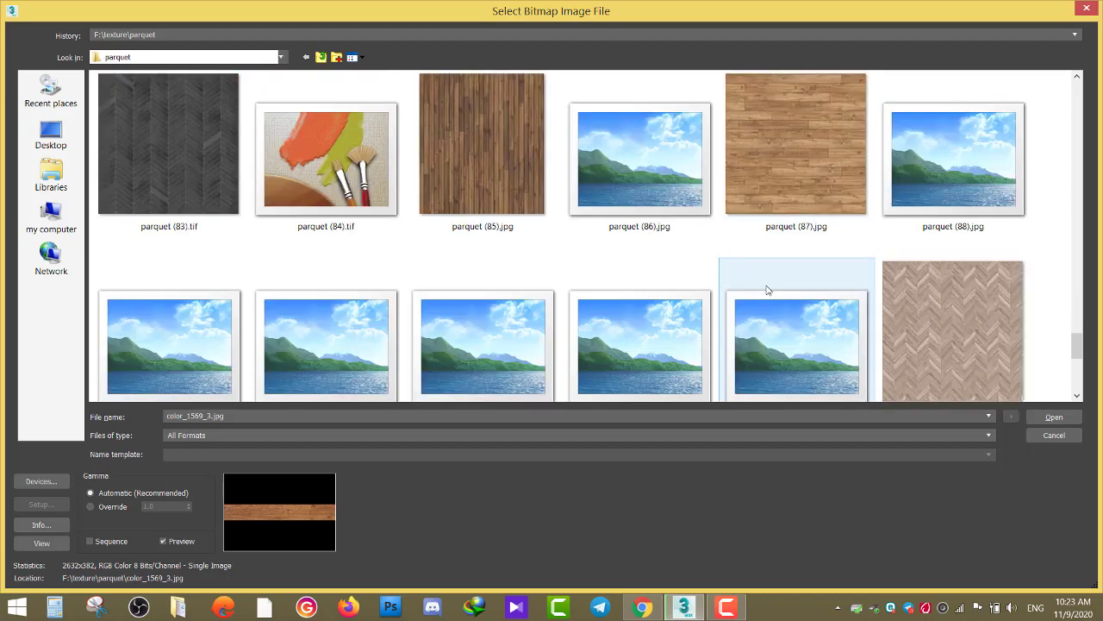
scroll(766, 289, "down", 1)
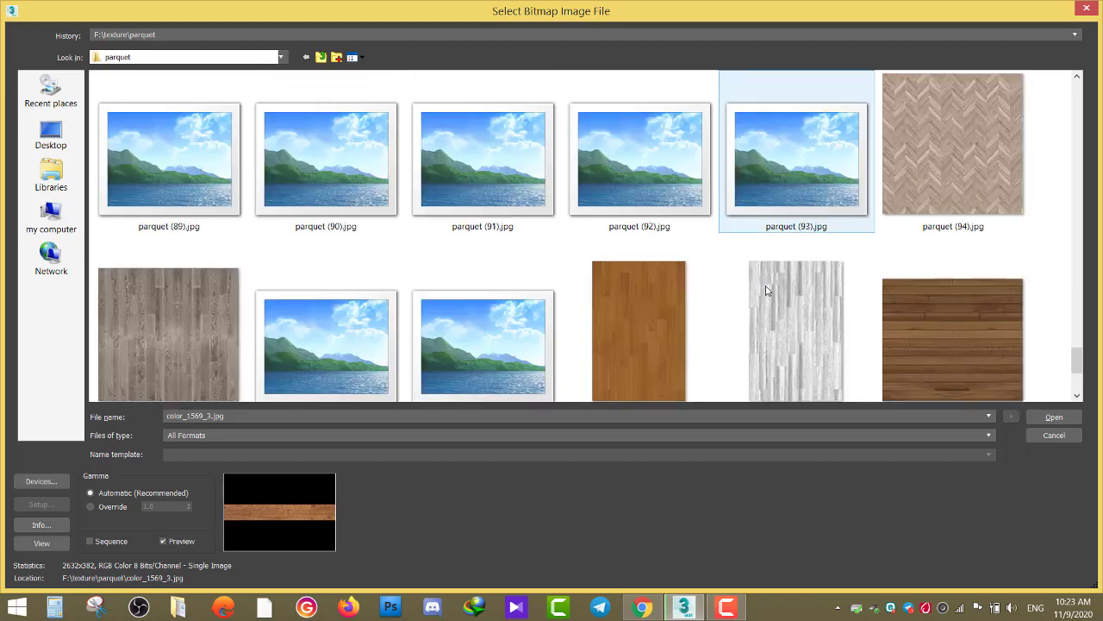
scroll(767, 290, "down", 1)
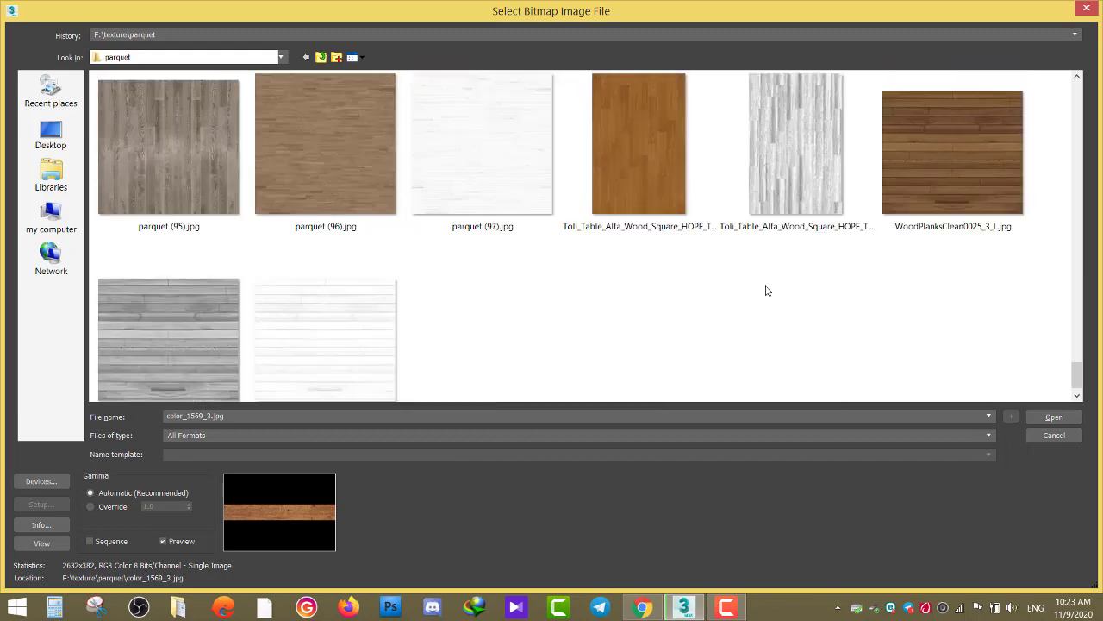
scroll(767, 290, "up", 1)
scroll(767, 290, "up", 1)
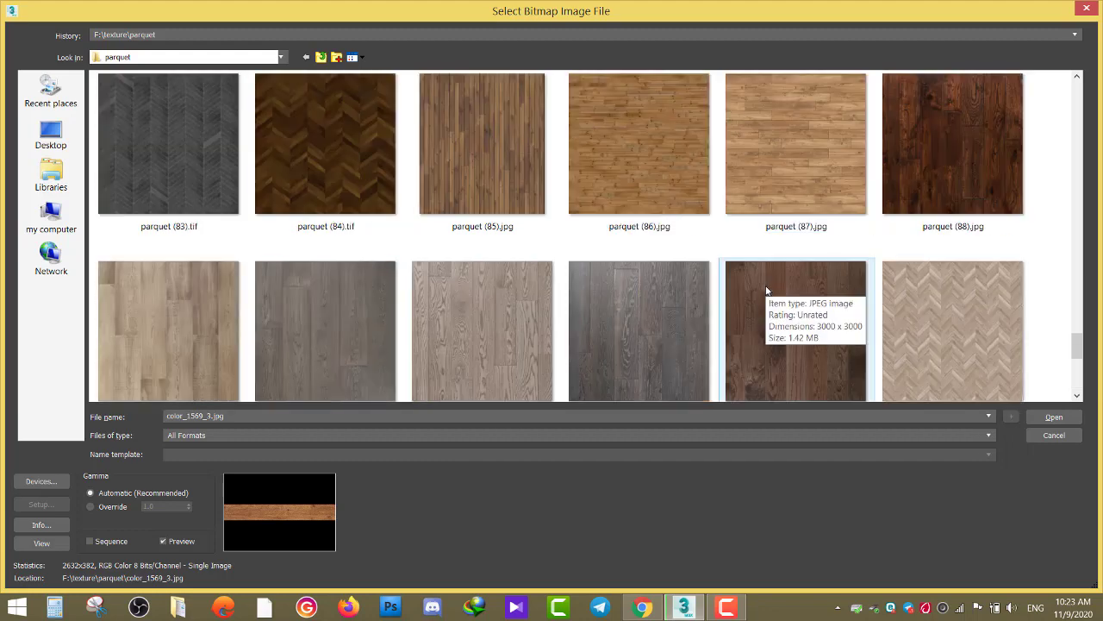
left_click(936, 149)
double_click(937, 149)
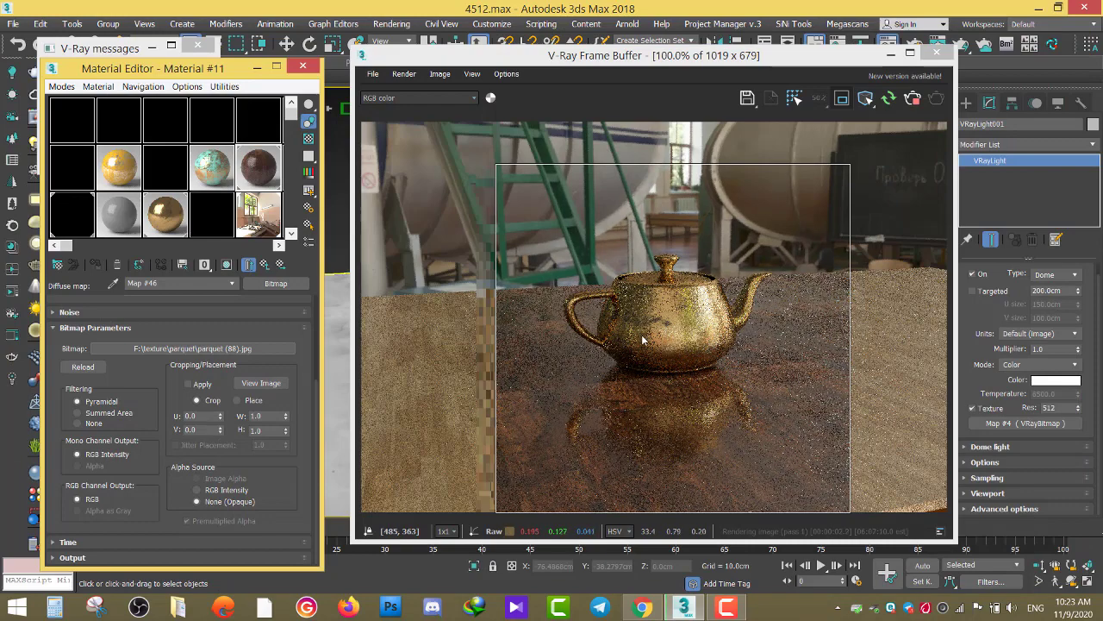
left_click(842, 99)
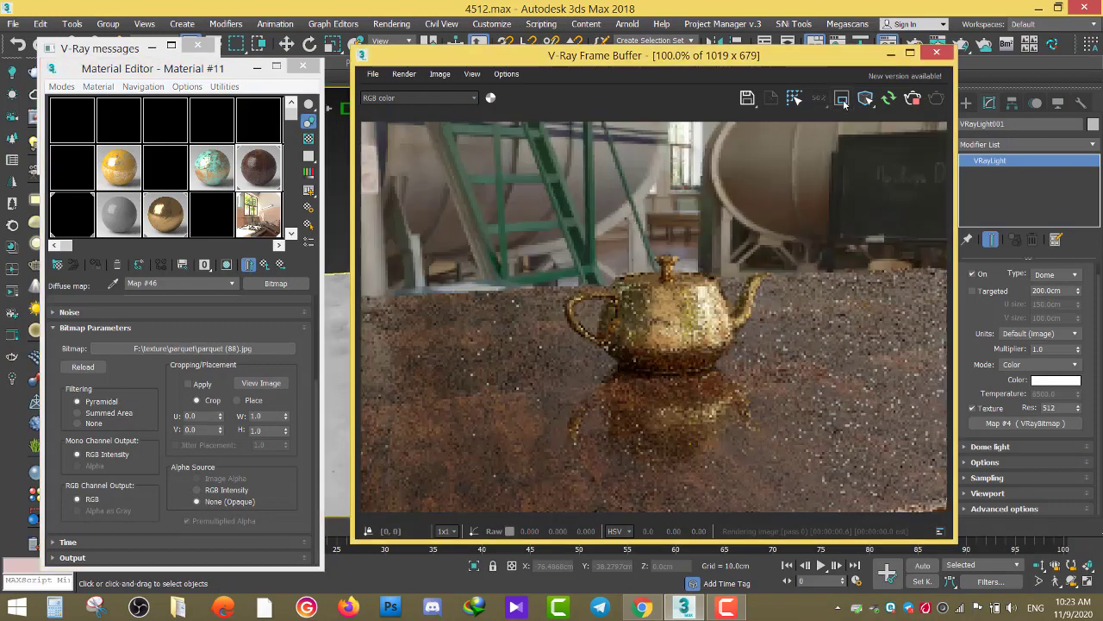
Step: Load the diamond-pattern parquet (13).jpg as the diffuse bitmap, then return to Material #11
left_click(192, 348)
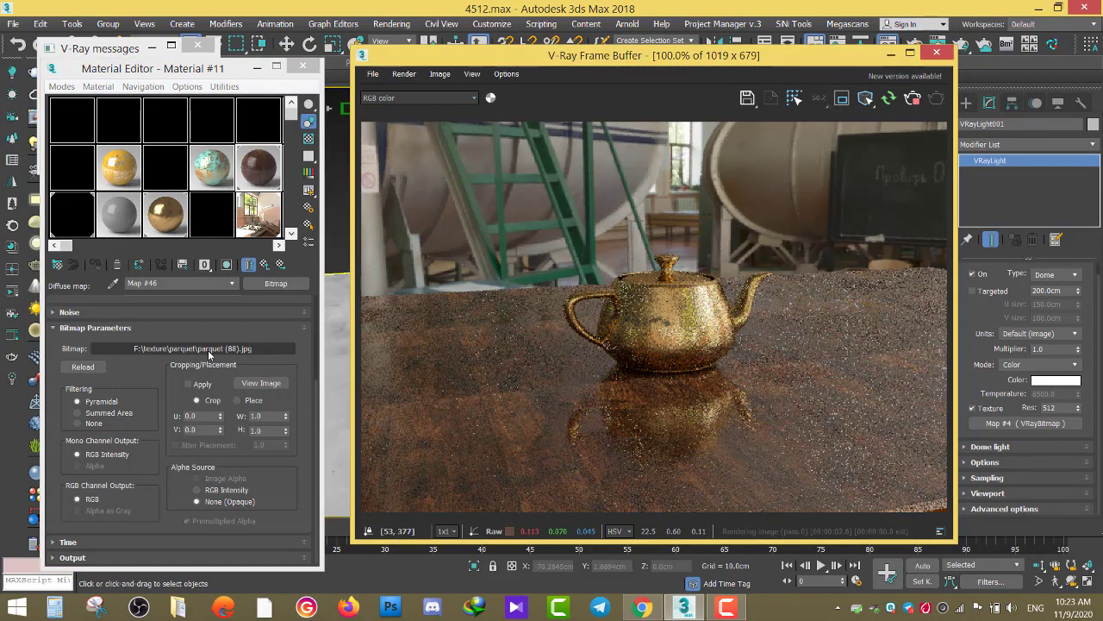
scroll(488, 307, "down", 5)
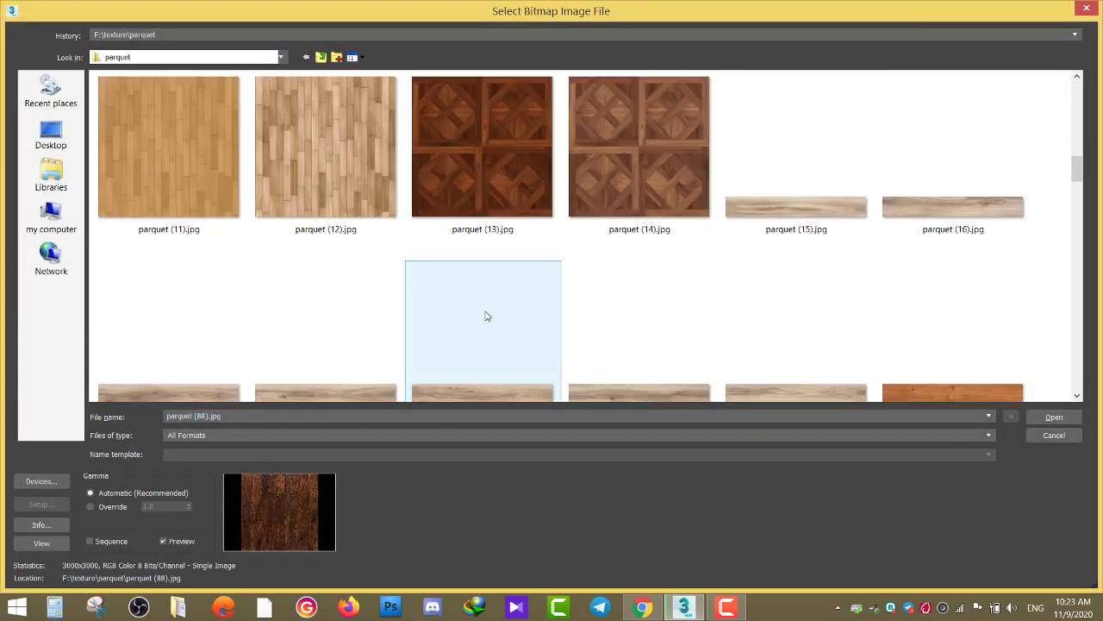
double_click(468, 170)
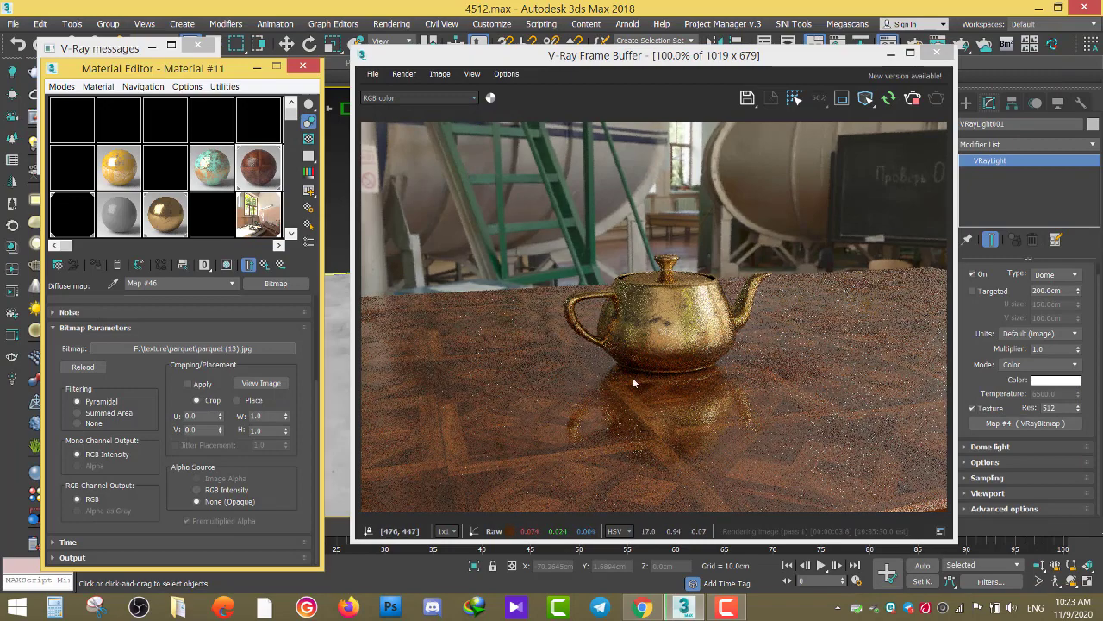
scroll(668, 404, "up", 2)
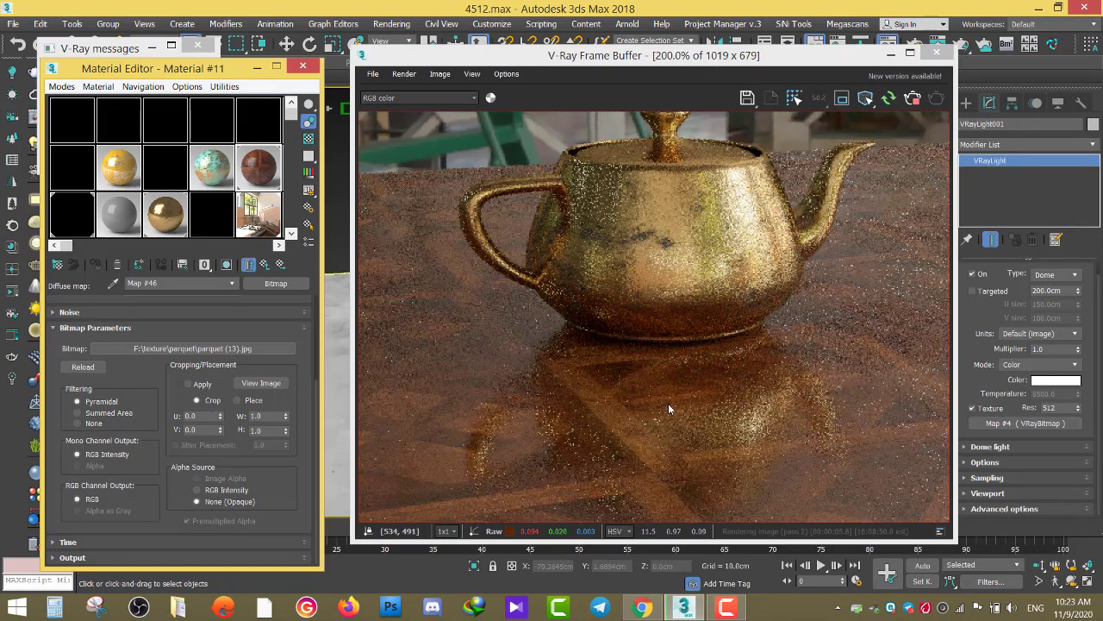
scroll(668, 403, "down", 2)
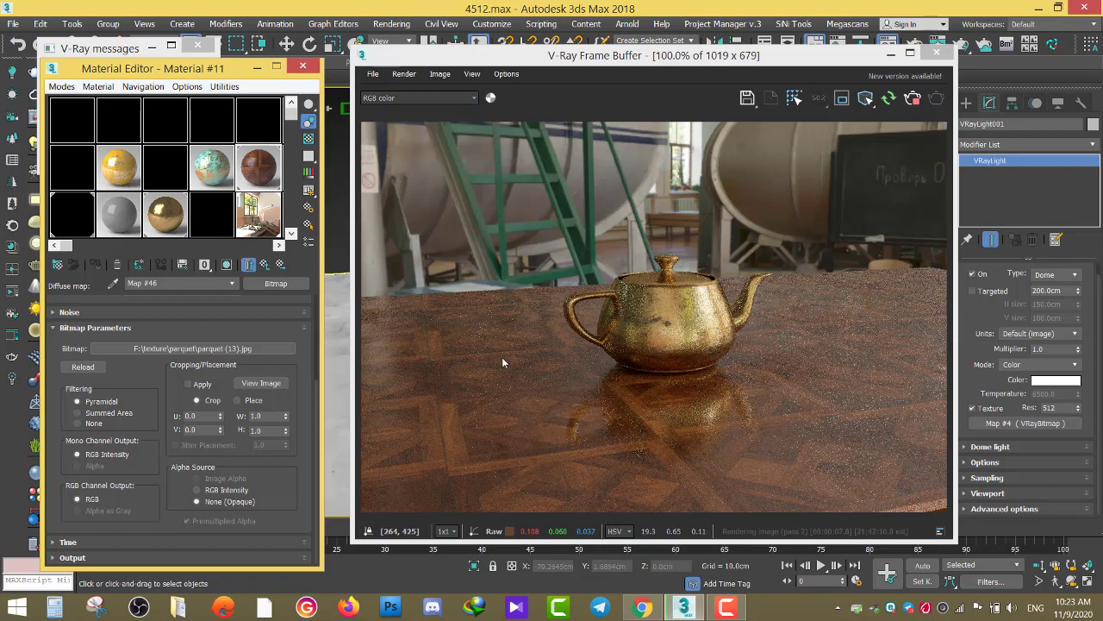
left_click(264, 265)
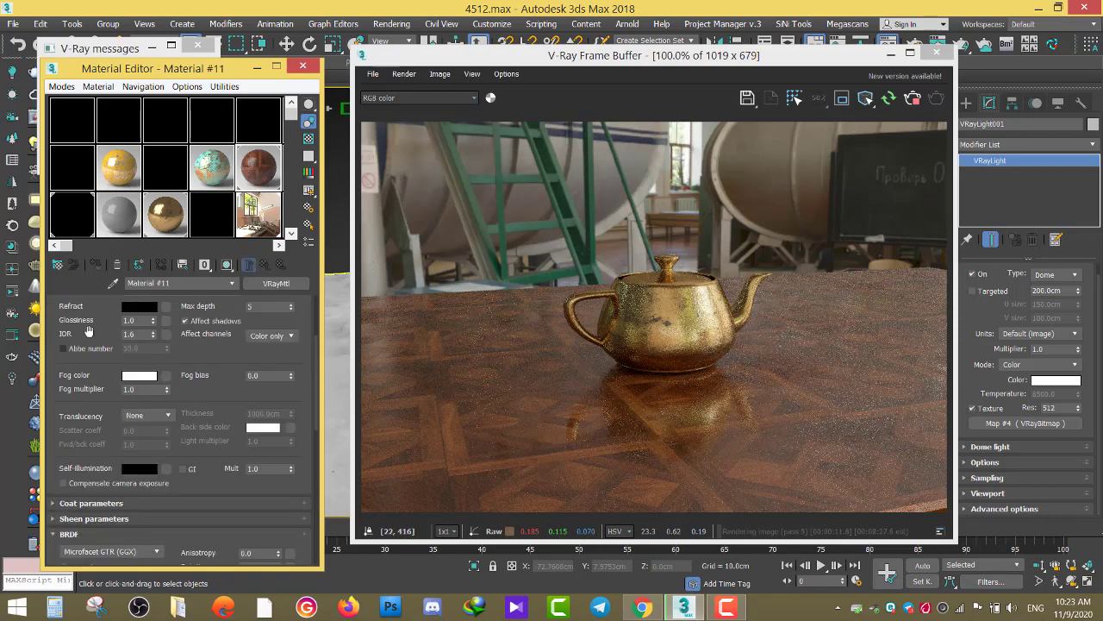
Step: Darken the floor's reflection colour to grey 124 and set reflection glossiness to 1.0
left_click_drag(88, 330, 99, 538)
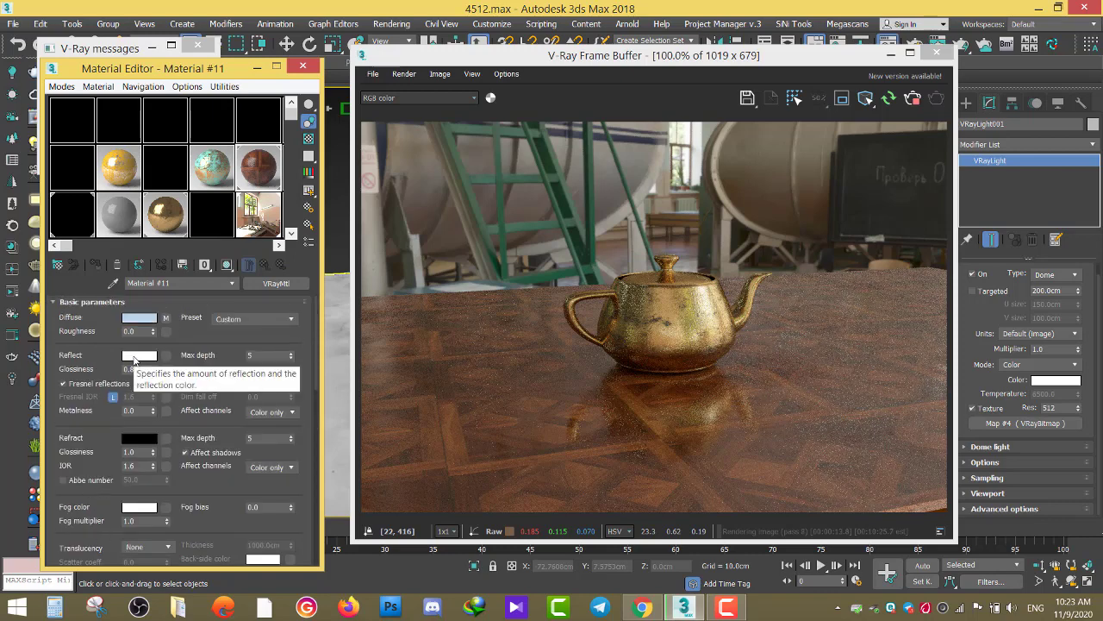
left_click(136, 355)
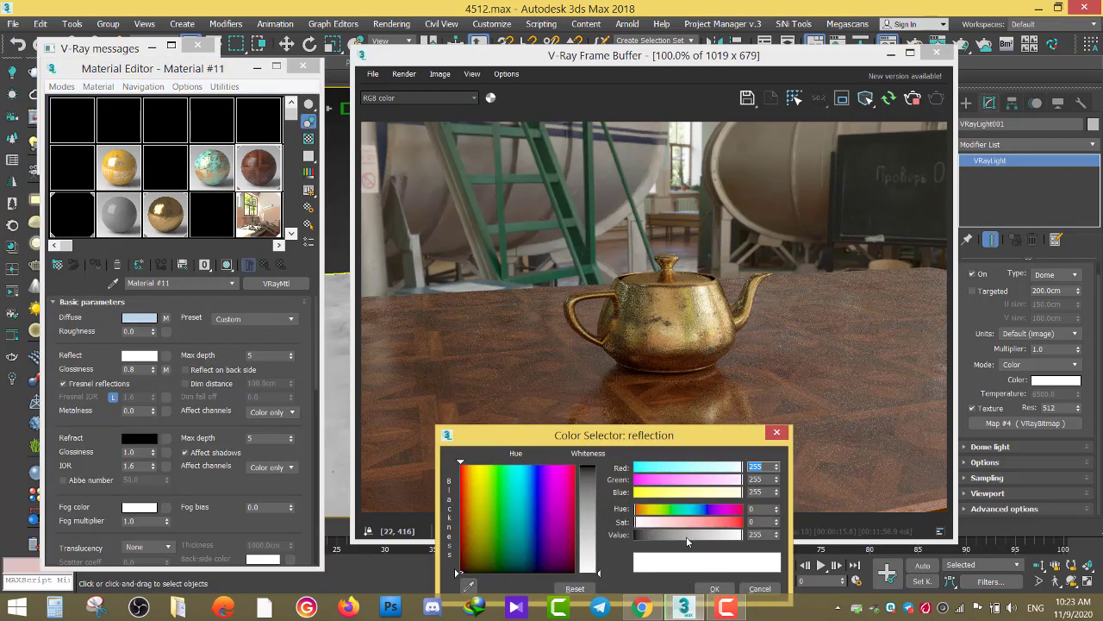
left_click(686, 538)
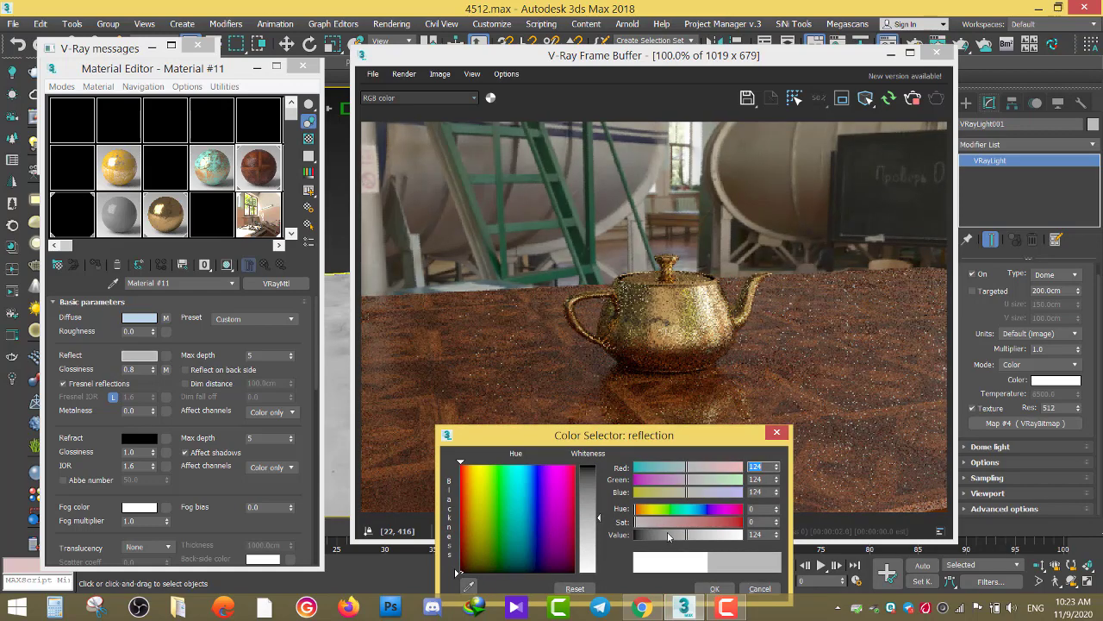
left_click(715, 588)
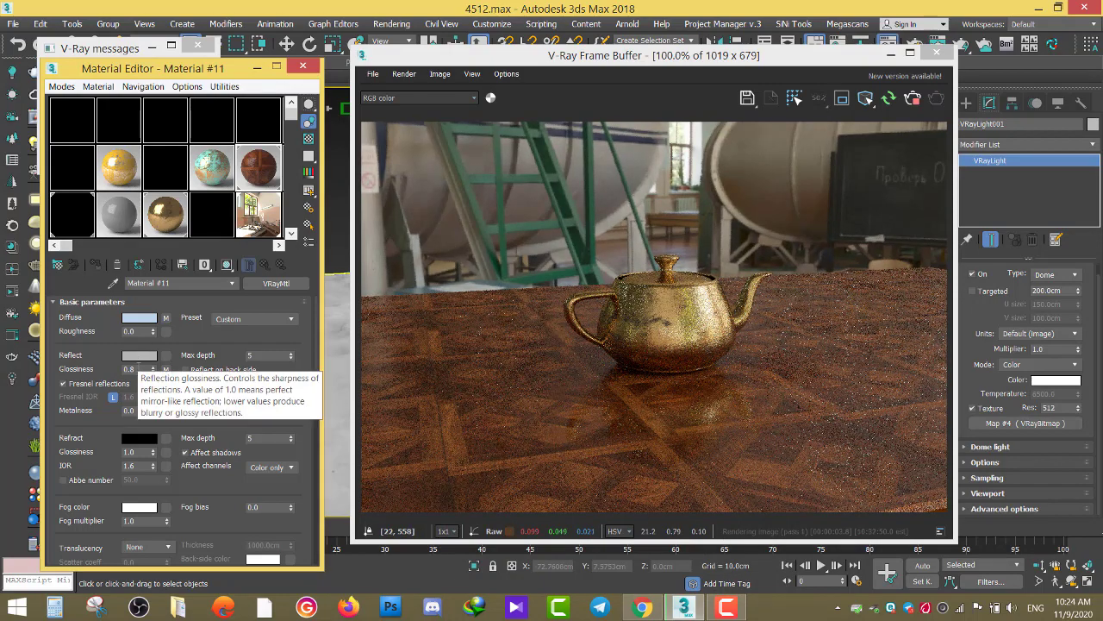
double_click(132, 369)
type("1")
key("Return")
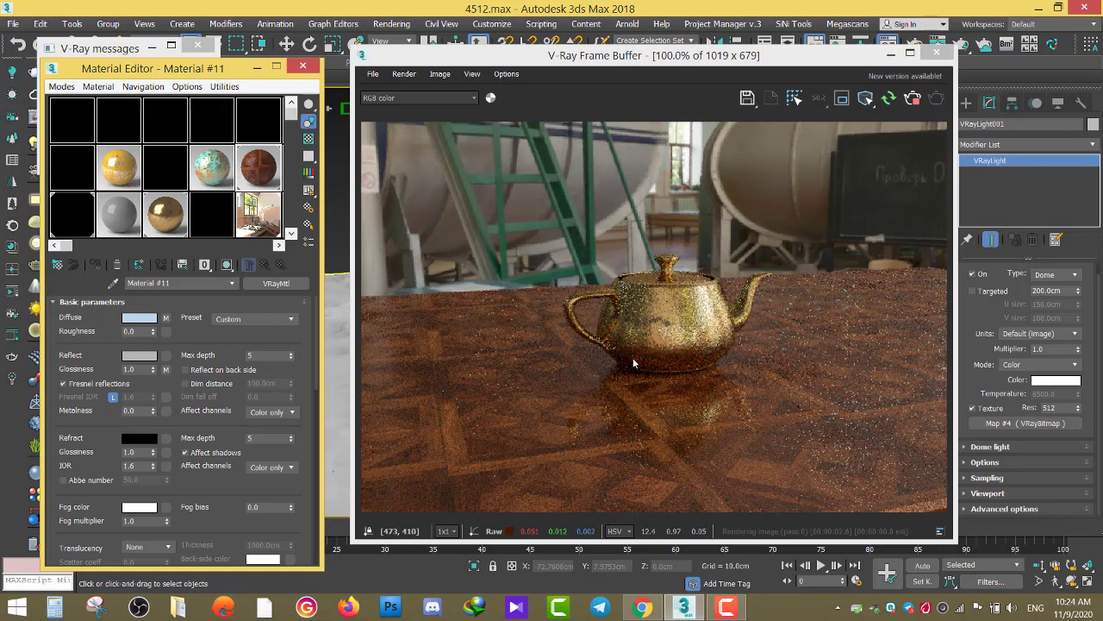
Step: Render a region around the teapot and switch off the floor's glossiness map
scroll(97, 495, "down", 1)
scroll(97, 495, "down", 4)
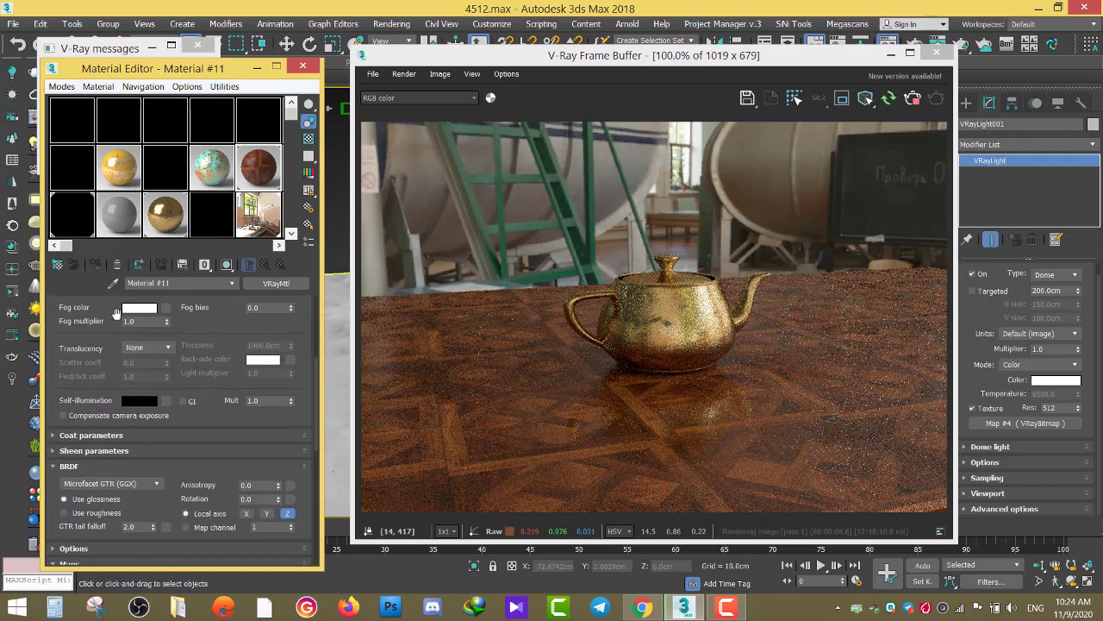
left_click(843, 99)
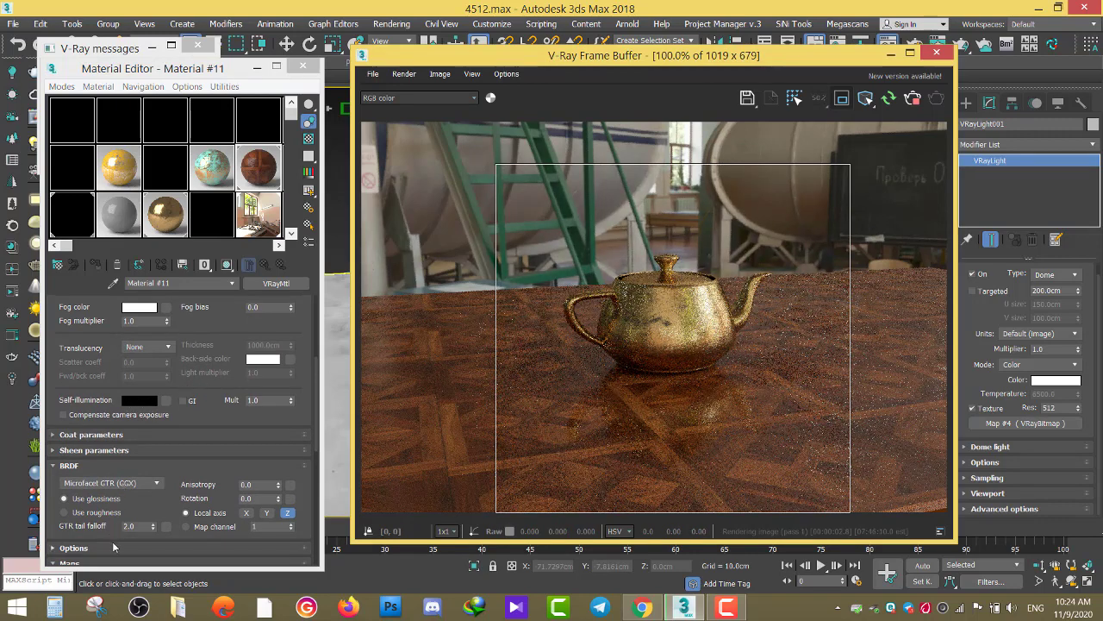
left_click(53, 536)
scroll(114, 453, "down", 3)
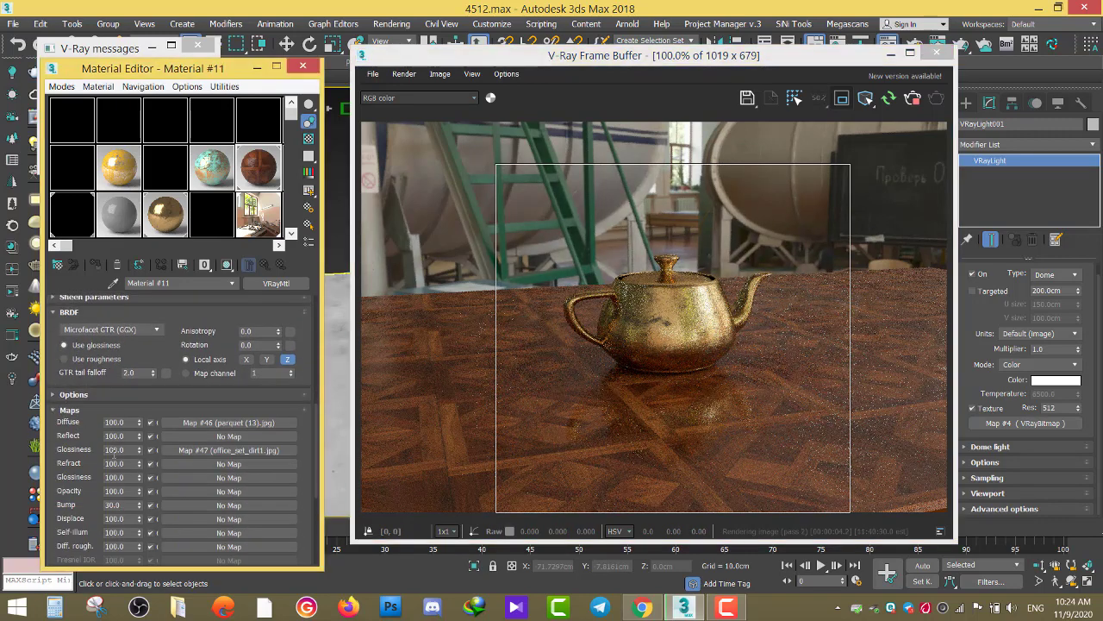
left_click(150, 450)
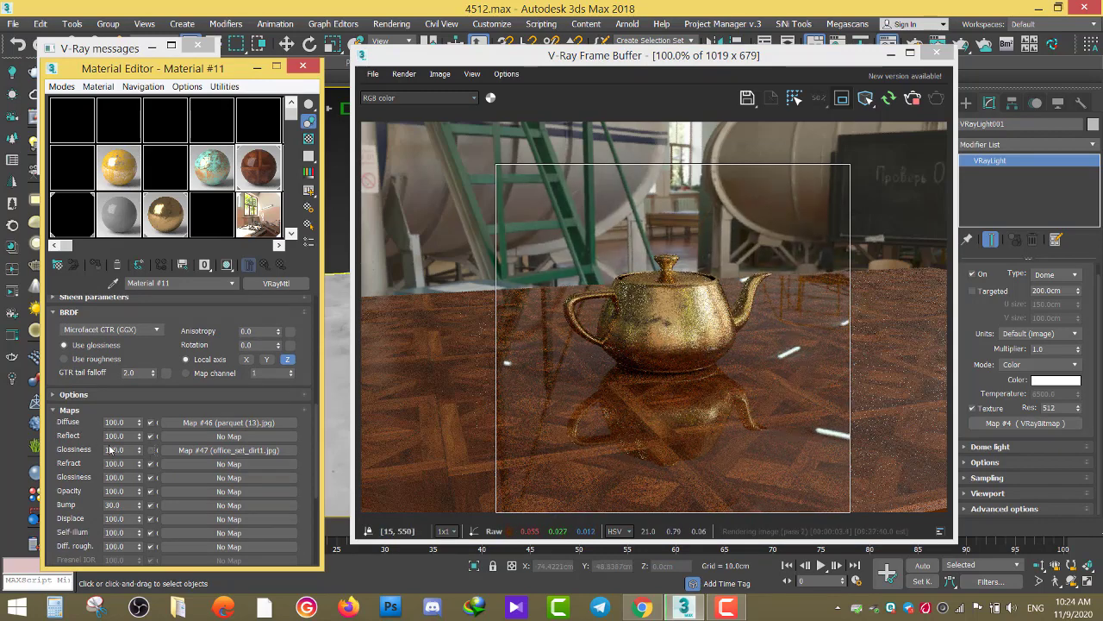
Step: Re-enable the glossiness map, swap its image to dirt (4).jpg, and return to Material #11
left_click(151, 450)
left_click(186, 449)
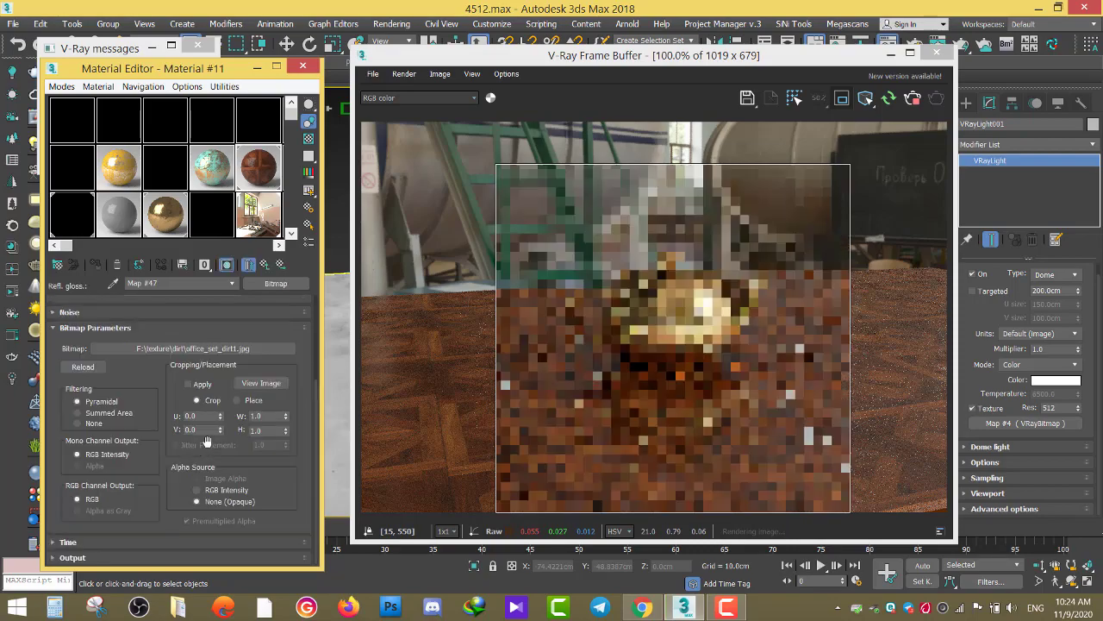
left_click(178, 349)
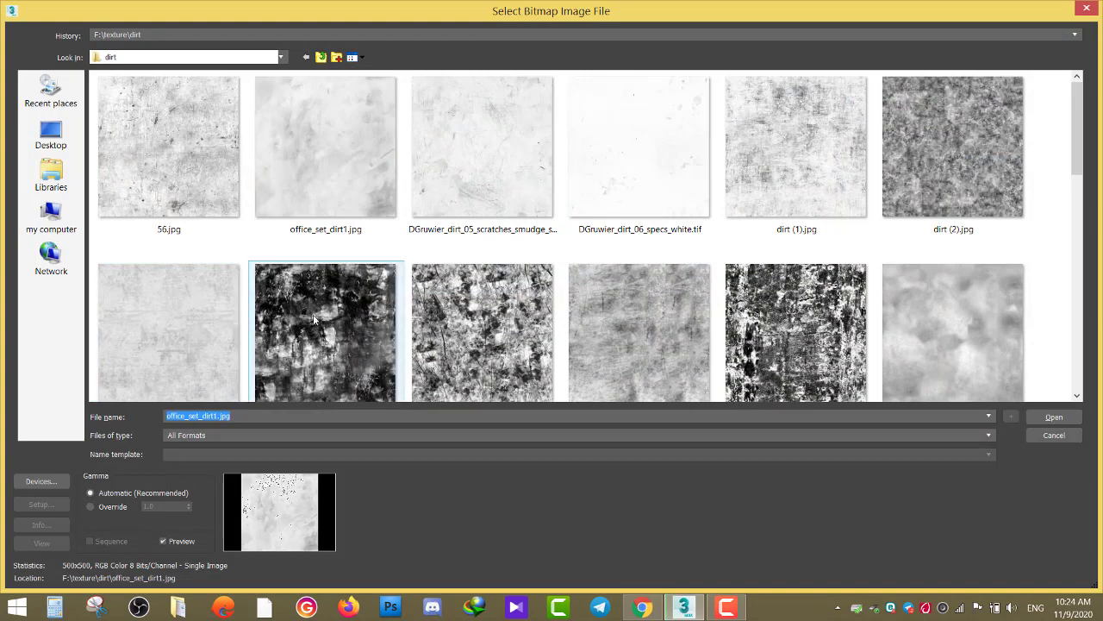
double_click(383, 353)
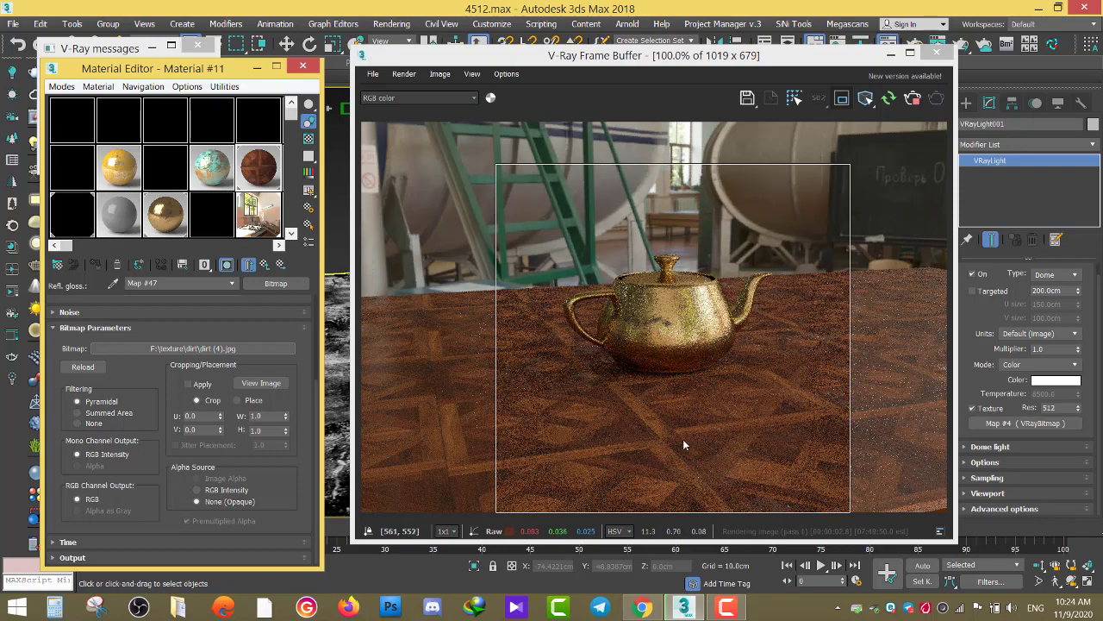
scroll(683, 439, "up", 1)
scroll(503, 317, "down", 1)
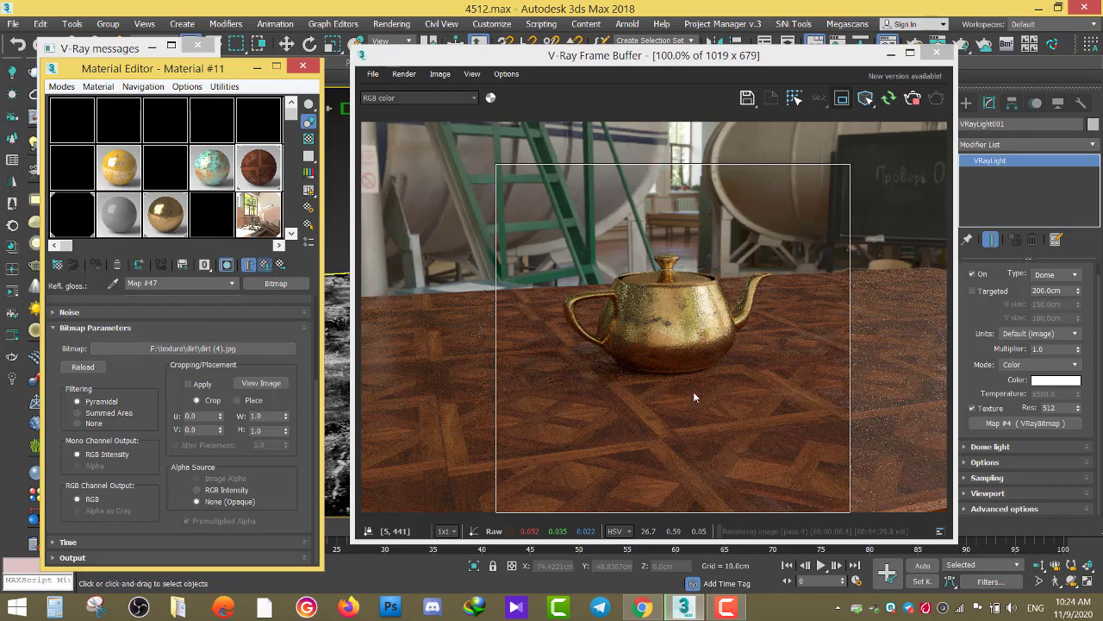
left_click(247, 263)
scroll(150, 371, "up", 3)
scroll(151, 371, "up", 3)
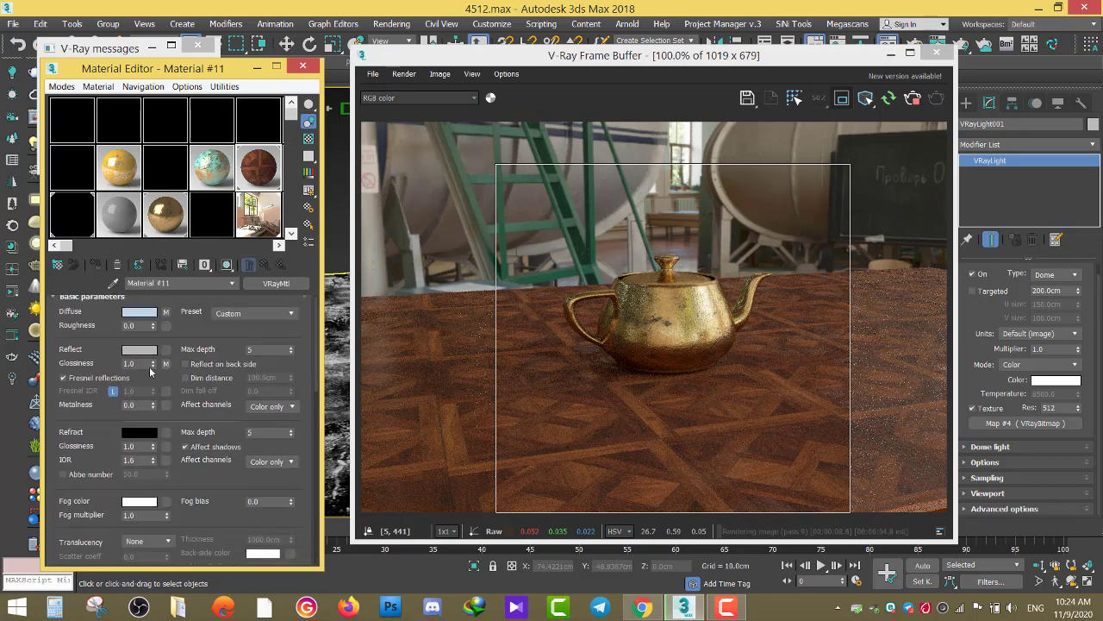
scroll(80, 493, "down", 3)
scroll(80, 493, "down", 3)
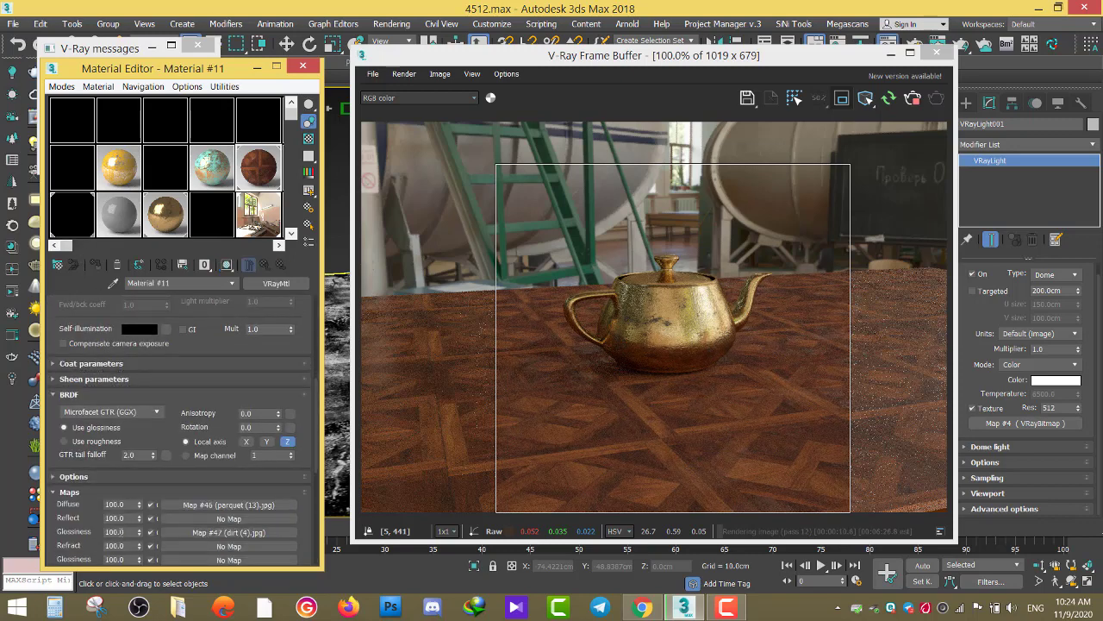
type("50")
Step: Set the Glossiness map amount to 50, then lower it to 30
key("Return")
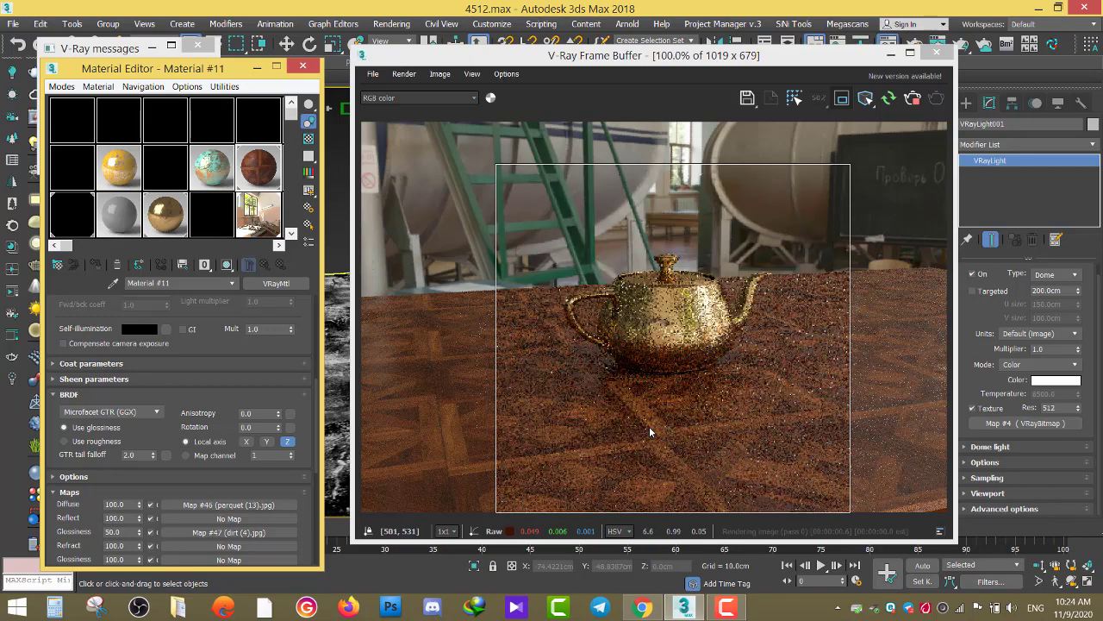
scroll(647, 410, "up", 1)
scroll(648, 361, "up", 1)
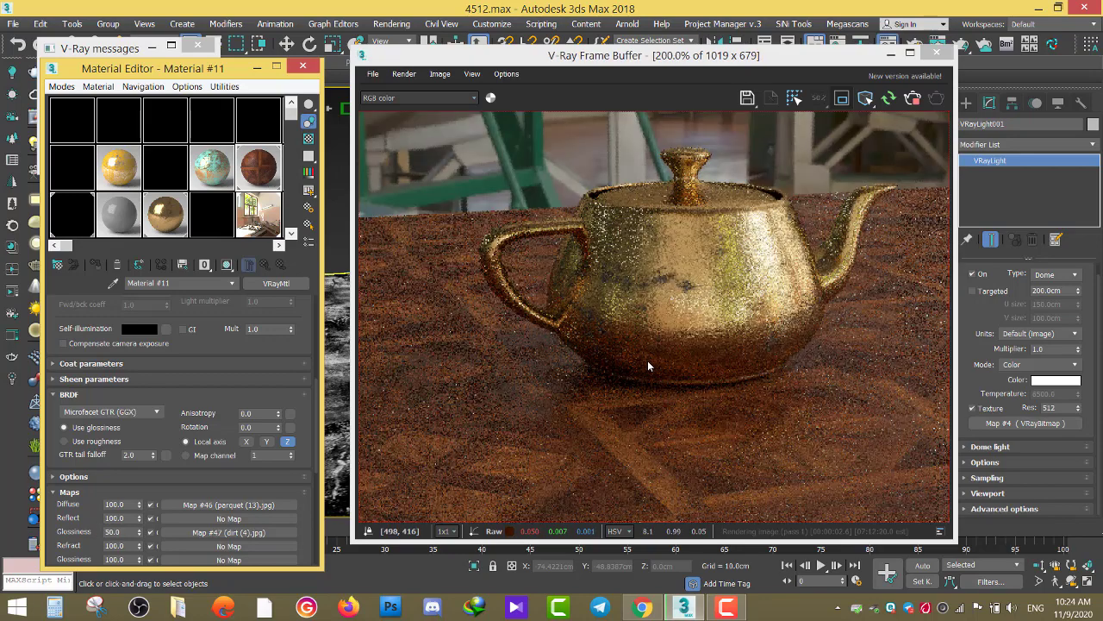
scroll(647, 361, "down", 1)
scroll(578, 362, "up", 1)
type("30")
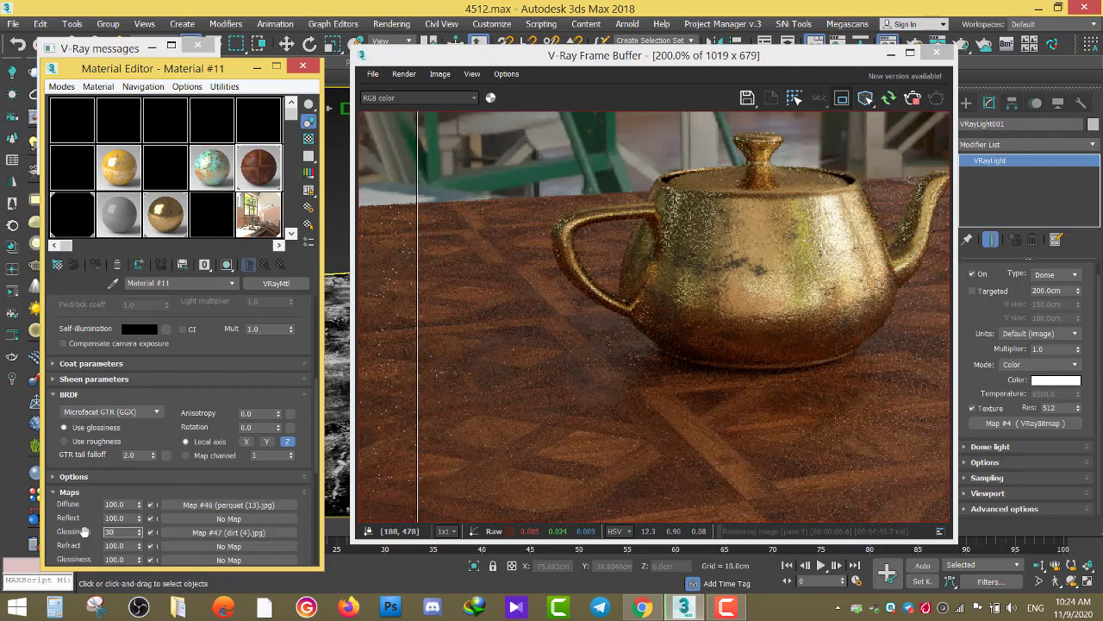
key("Return")
scroll(604, 384, "down", 1)
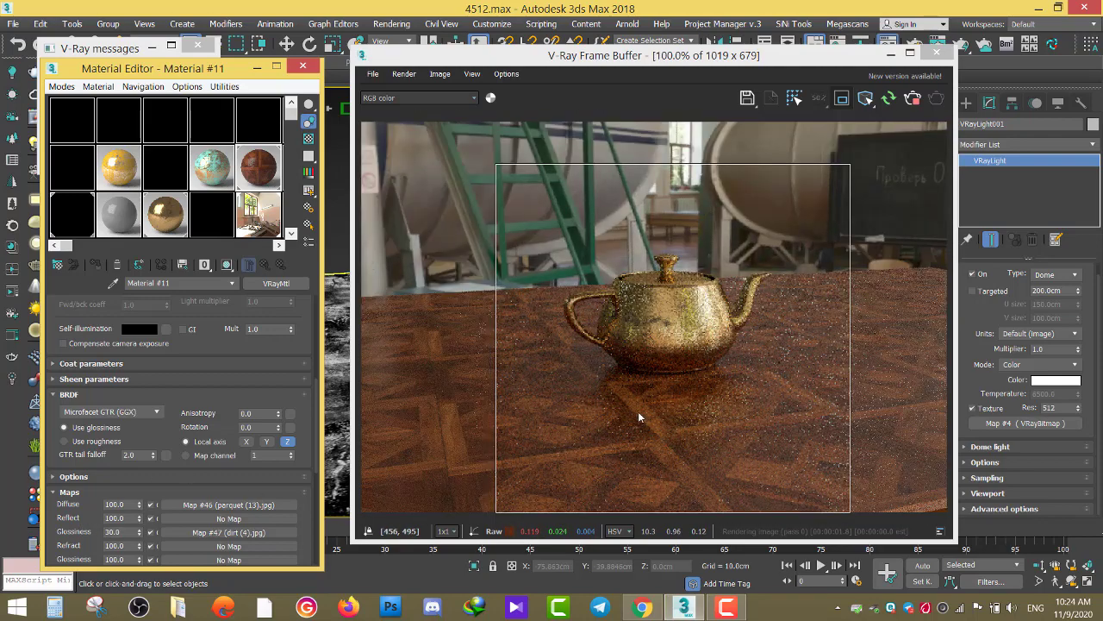
scroll(680, 424, "up", 1)
scroll(680, 424, "down", 1)
scroll(680, 424, "down", 1)
scroll(680, 424, "up", 1)
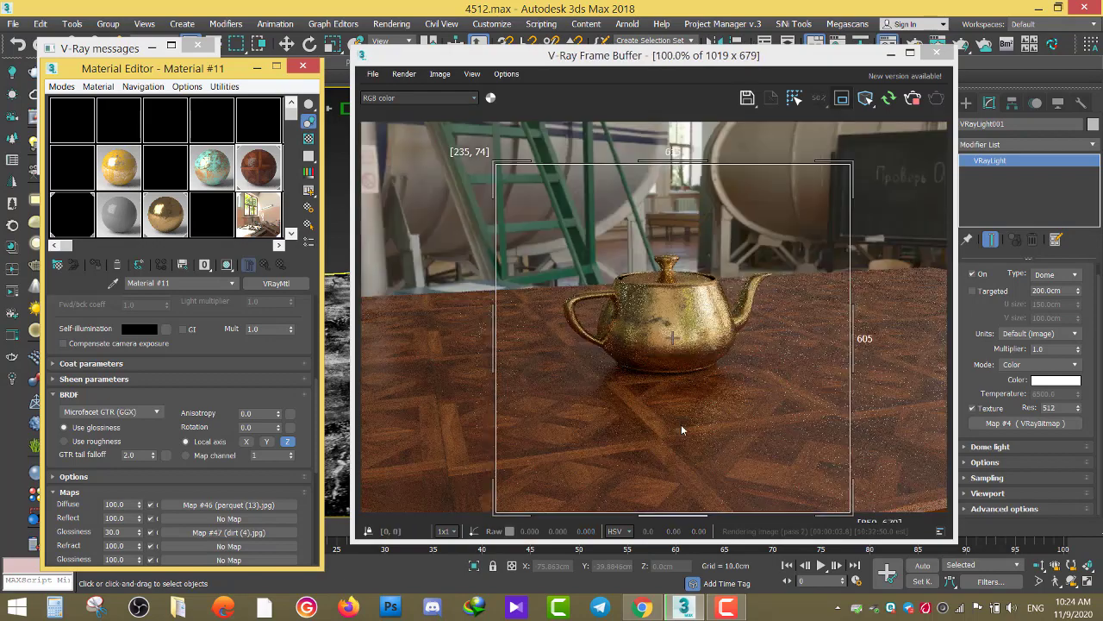
scroll(681, 424, "up", 1)
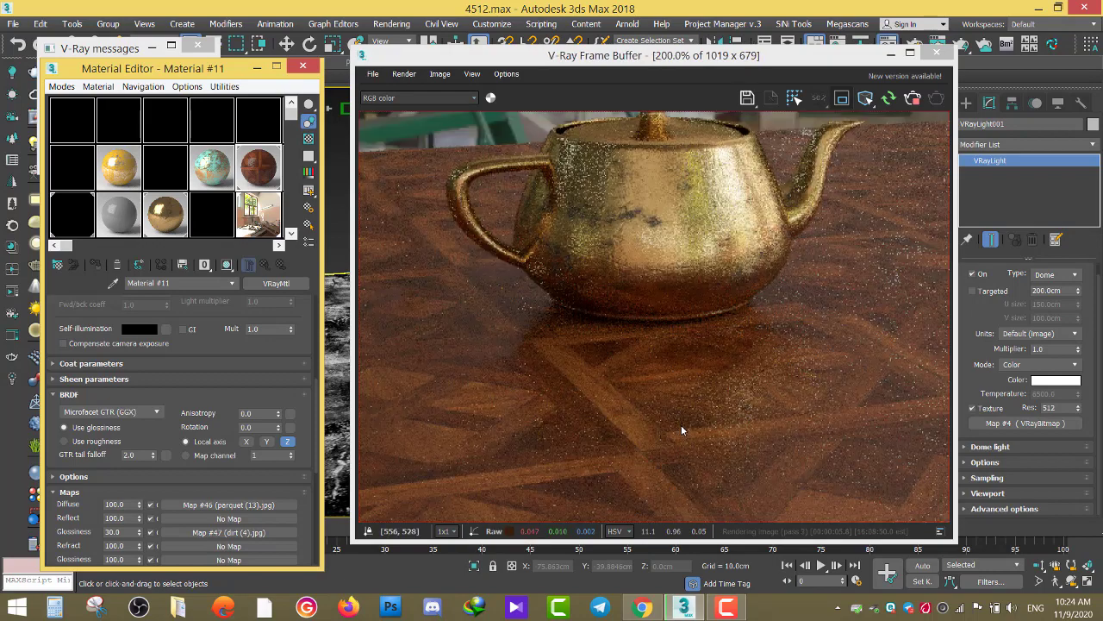
scroll(681, 429, "down", 1)
Step: Open the floor's diffuse bitmap settings and load parquet (6).jpg
left_click(228, 505)
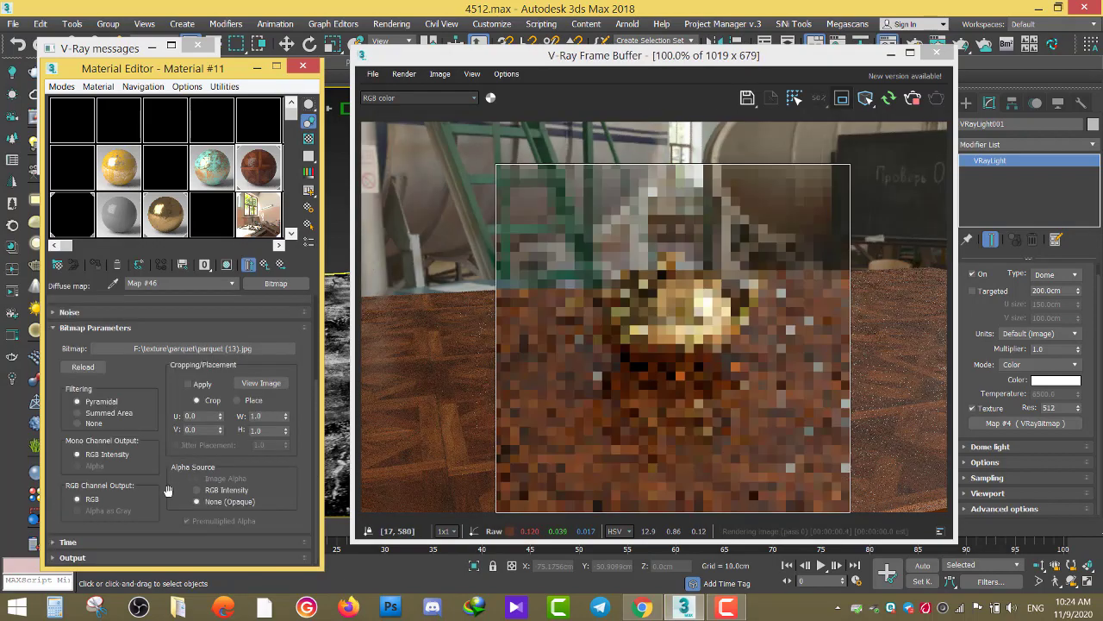
left_click(249, 348)
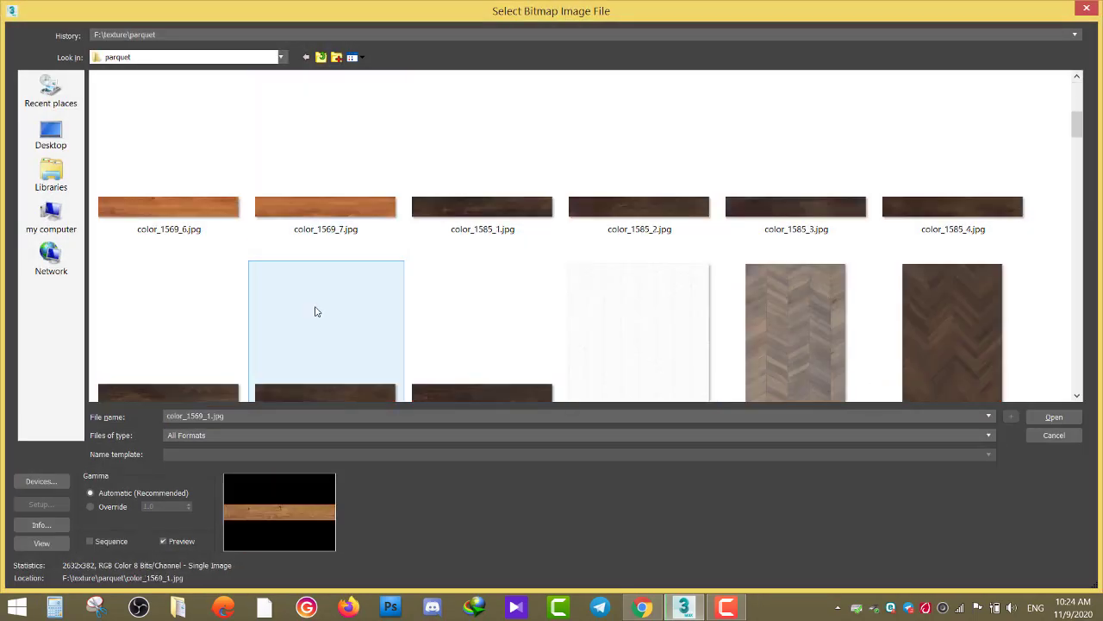
scroll(316, 311, "up", 1)
scroll(317, 312, "down", 1)
scroll(388, 308, "down", 1)
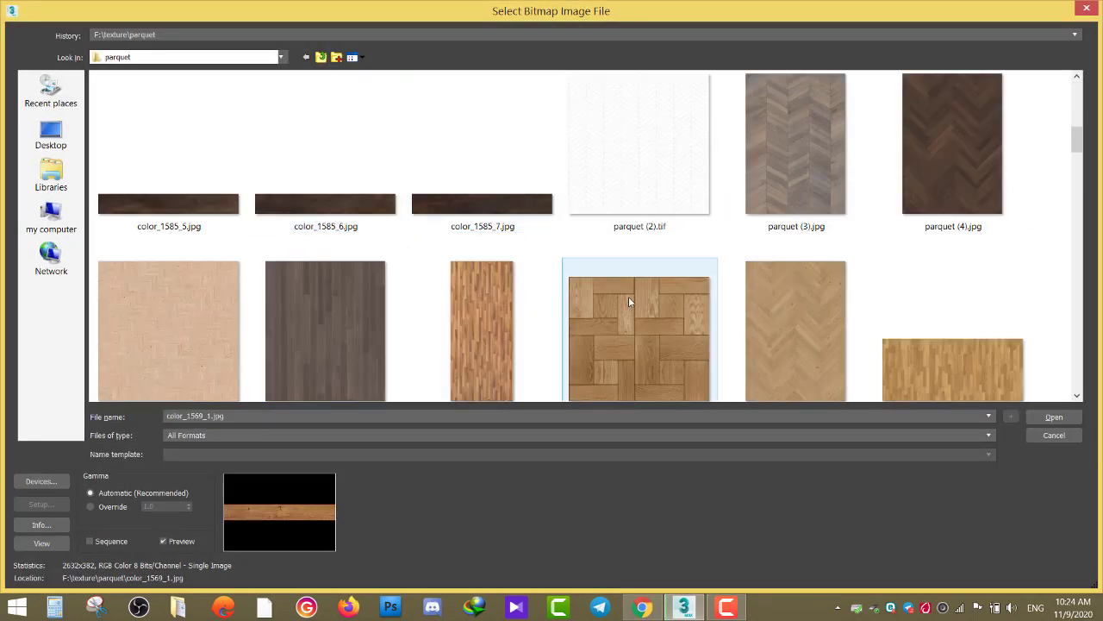
left_click(319, 312)
double_click(319, 312)
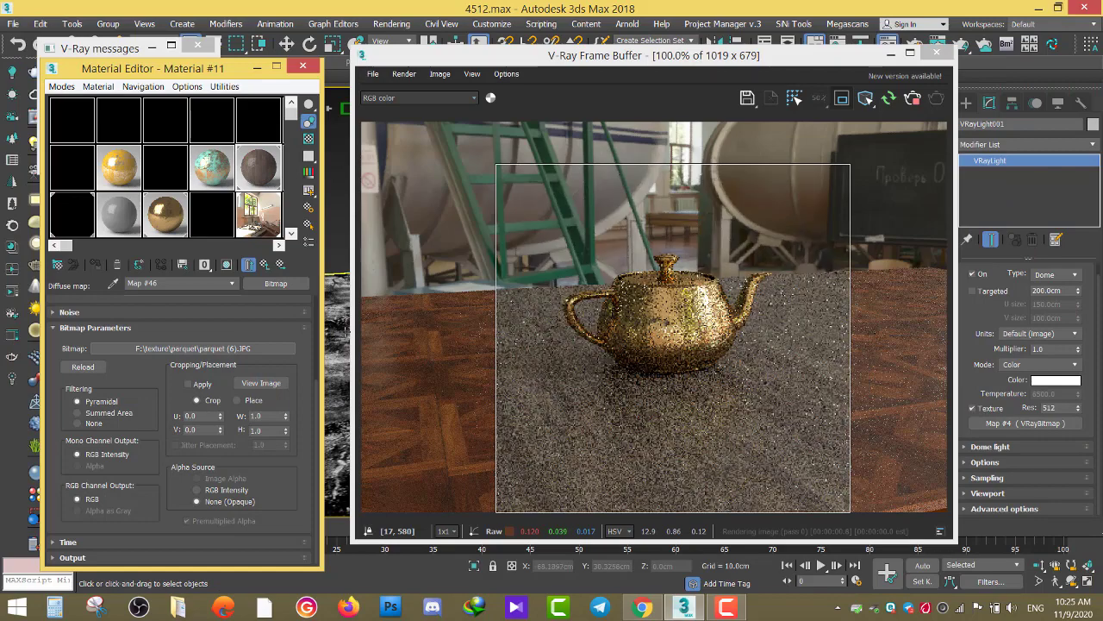
Step: Replace the diffuse image with the dark plank texture parquet (40).jpg
left_click(198, 348)
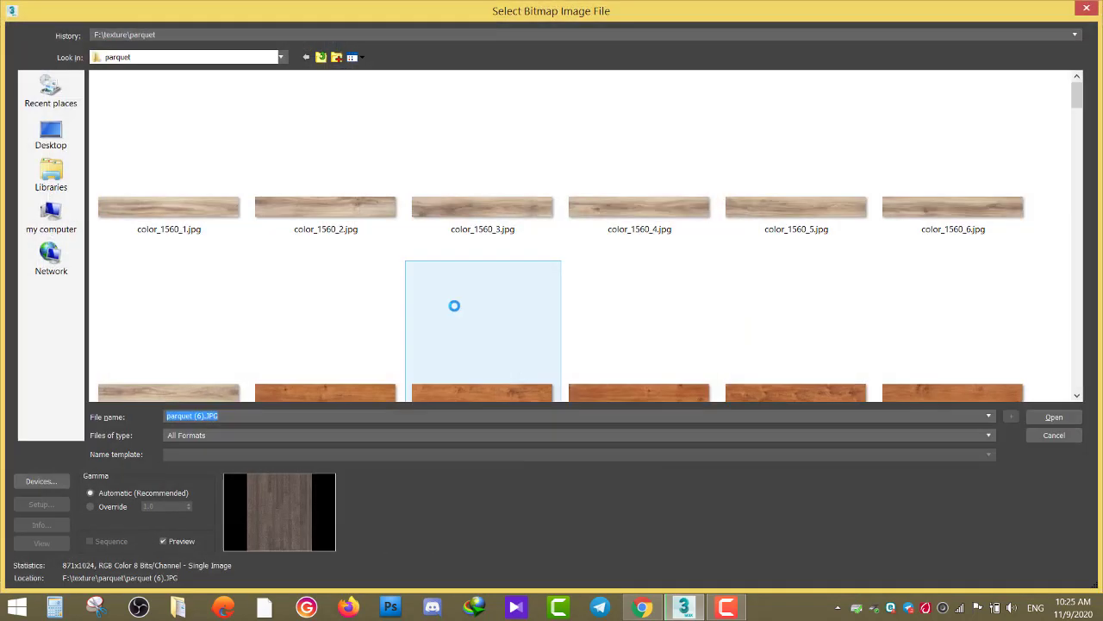
scroll(454, 305, "down", 2)
scroll(436, 335, "down", 1)
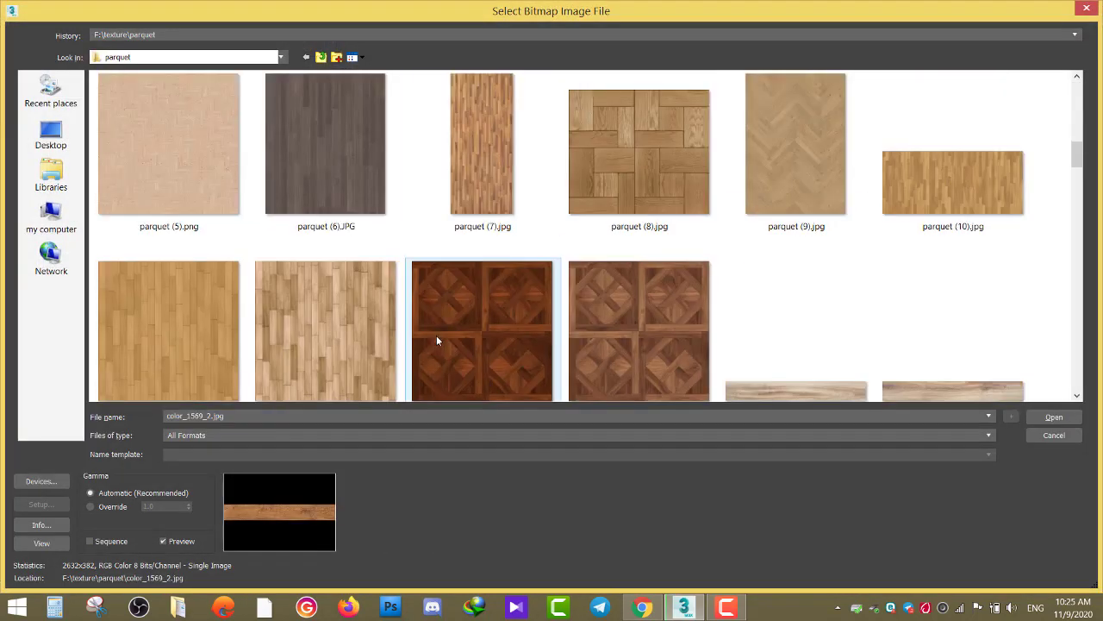
scroll(437, 341, "down", 2)
scroll(437, 341, "down", 1)
scroll(437, 341, "down", 3)
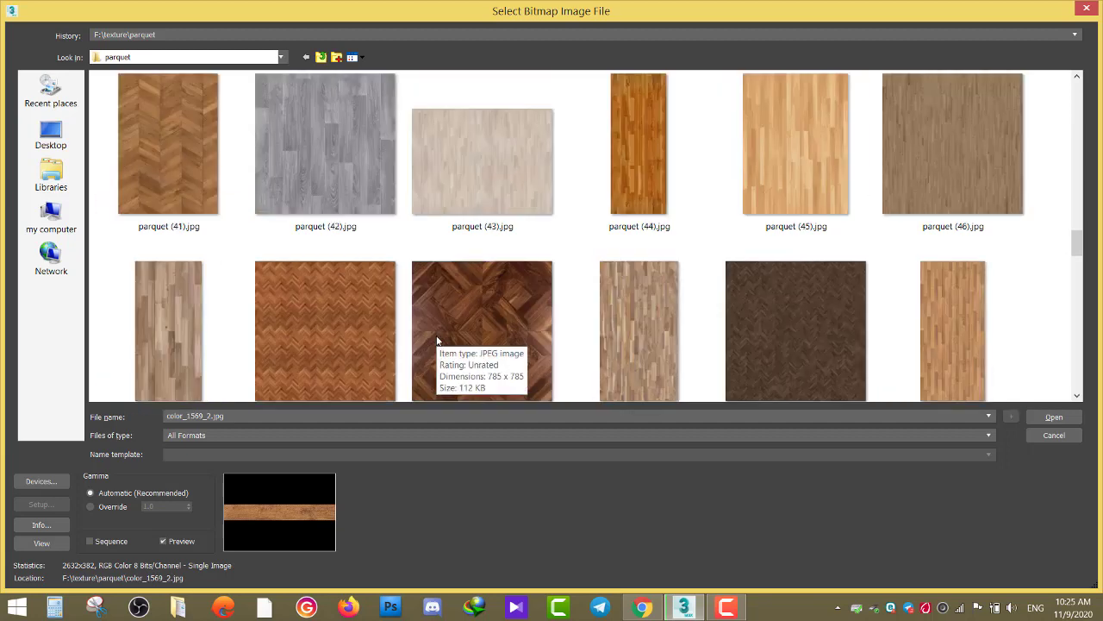
scroll(436, 341, "up", 2)
left_click(952, 339)
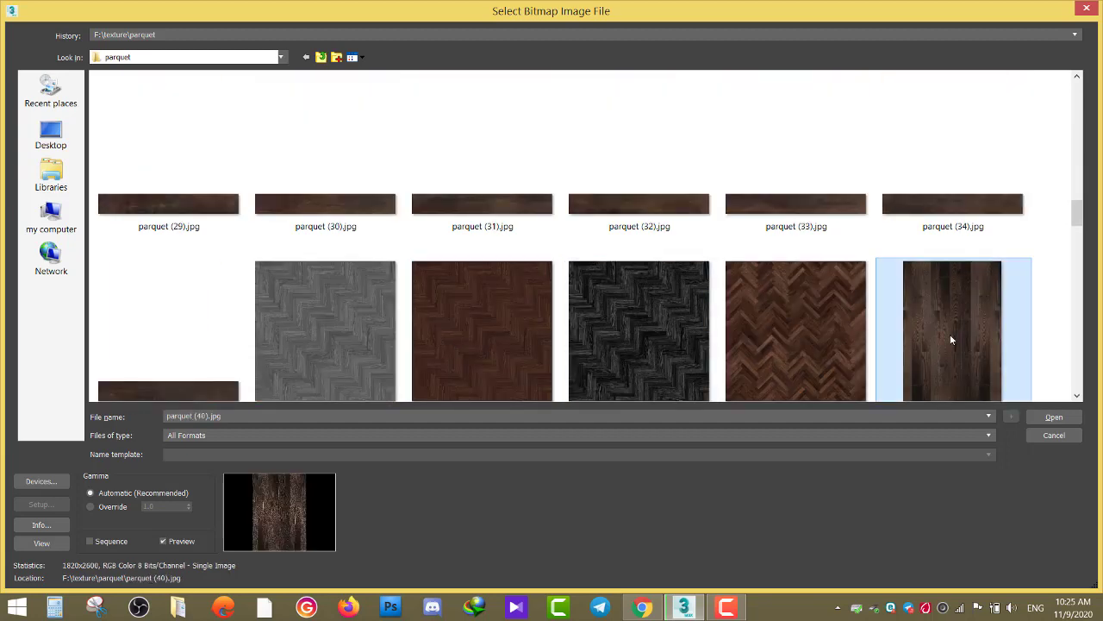
key("Return")
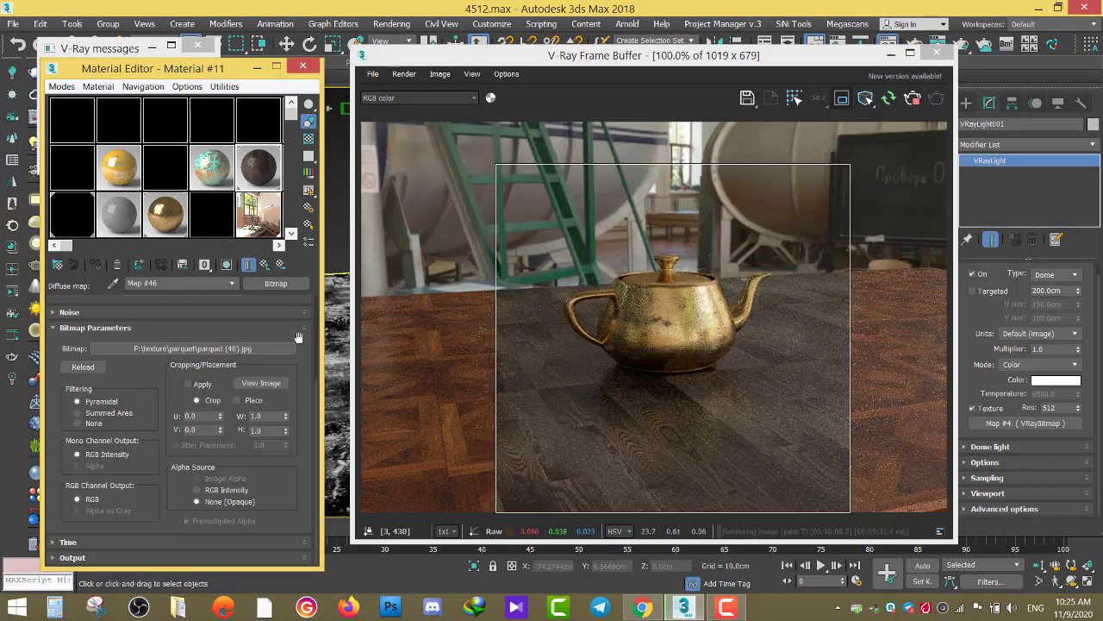
scroll(197, 353, "up", 2)
scroll(224, 328, "up", 2)
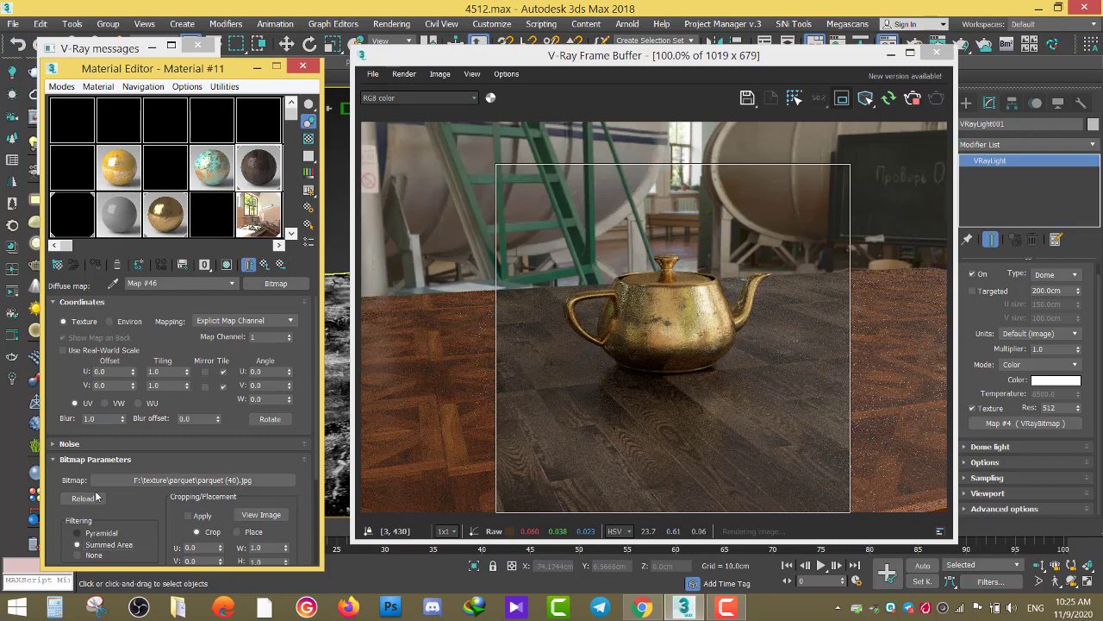
Step: Reduce the floor texture blur to 0.01, return to Material #11, and render the full frame
right_click(122, 418)
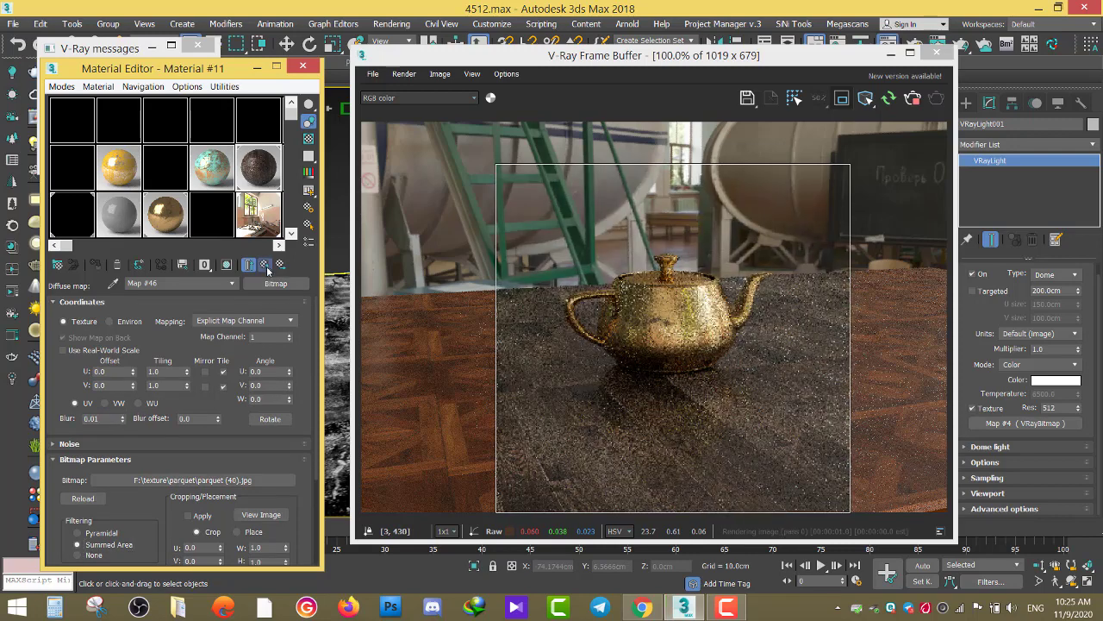
left_click(267, 270)
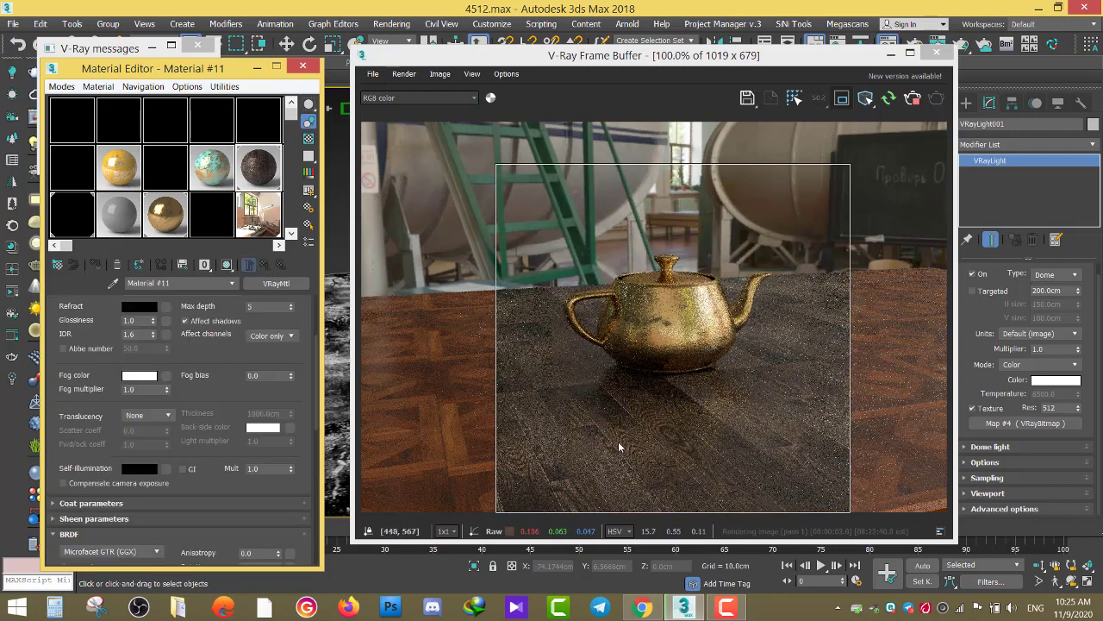
scroll(618, 441, "up", 1)
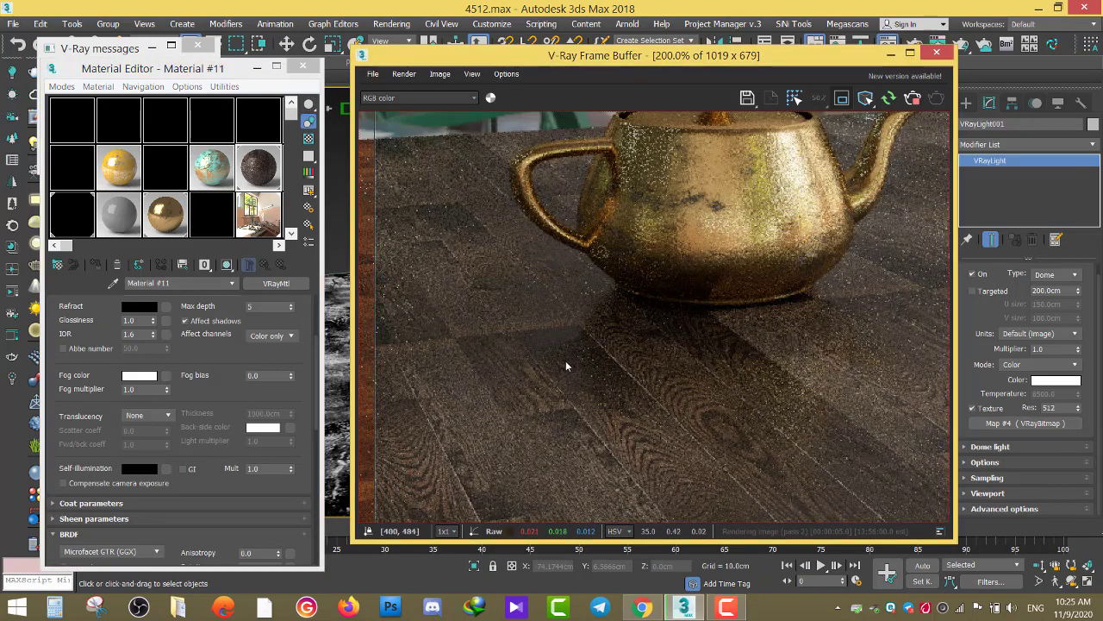
scroll(565, 361, "down", 2)
scroll(713, 379, "up", 1)
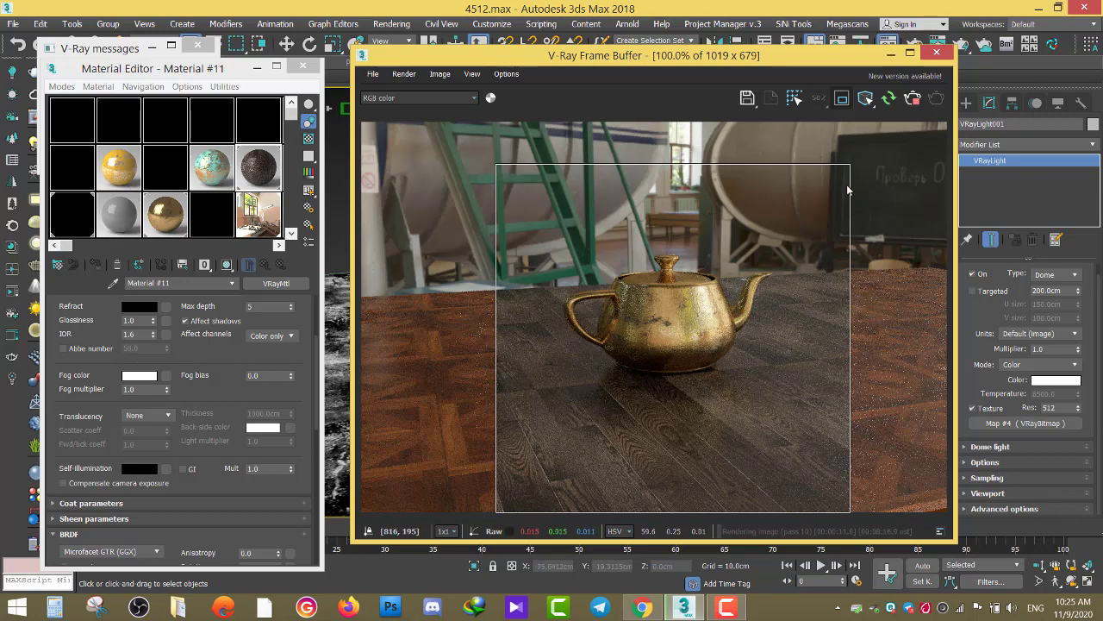
left_click(842, 99)
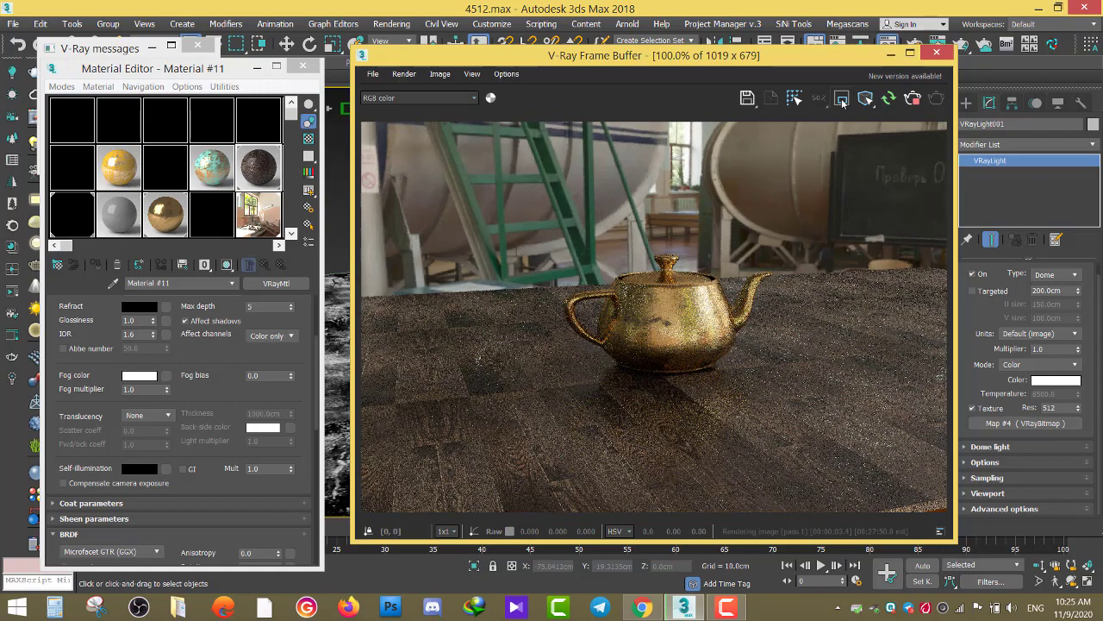
left_click(95, 388)
Step: Copy the parquet (40).jpg diffuse map into Material #11's Bump slot
scroll(120, 379, "up", 5)
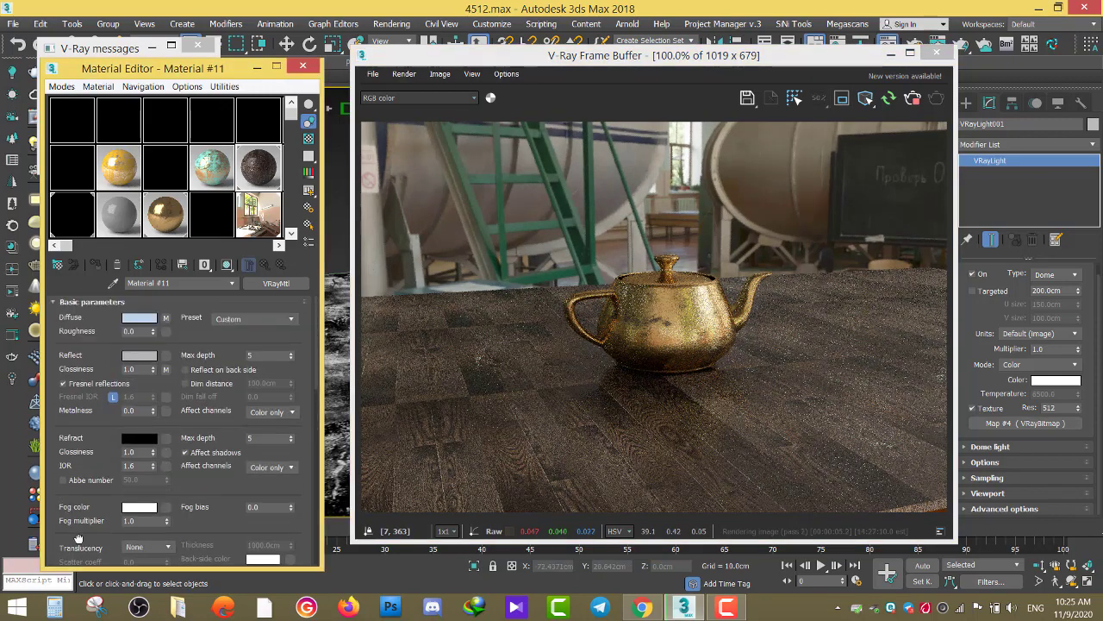
left_click(167, 357)
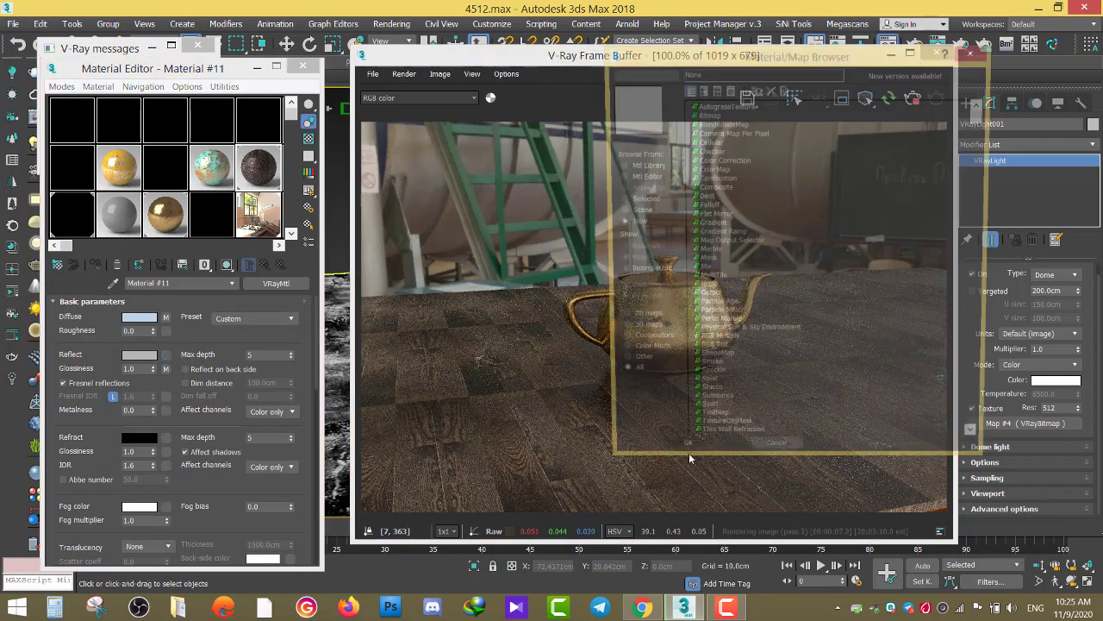
left_click(776, 457)
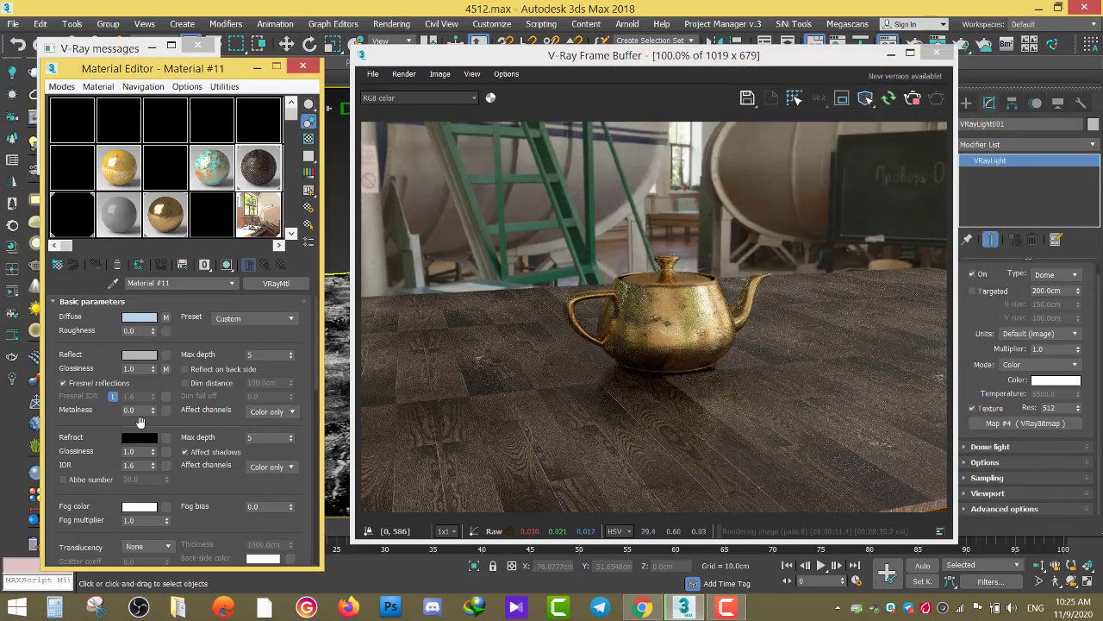
scroll(90, 534, "down", 3)
scroll(127, 410, "down", 5)
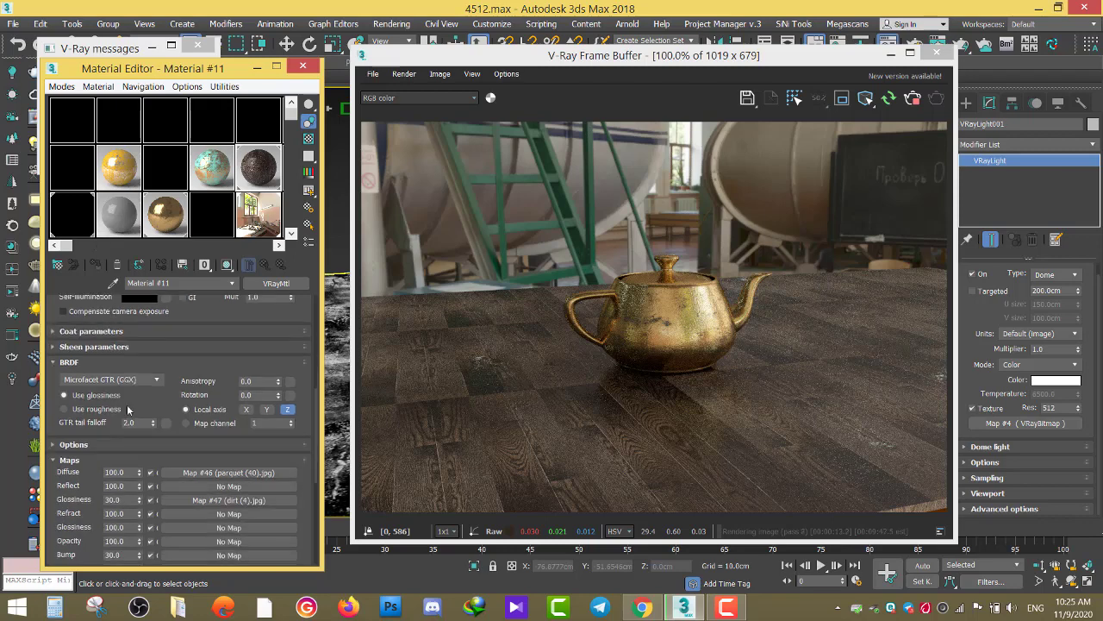
scroll(80, 522, "down", 1)
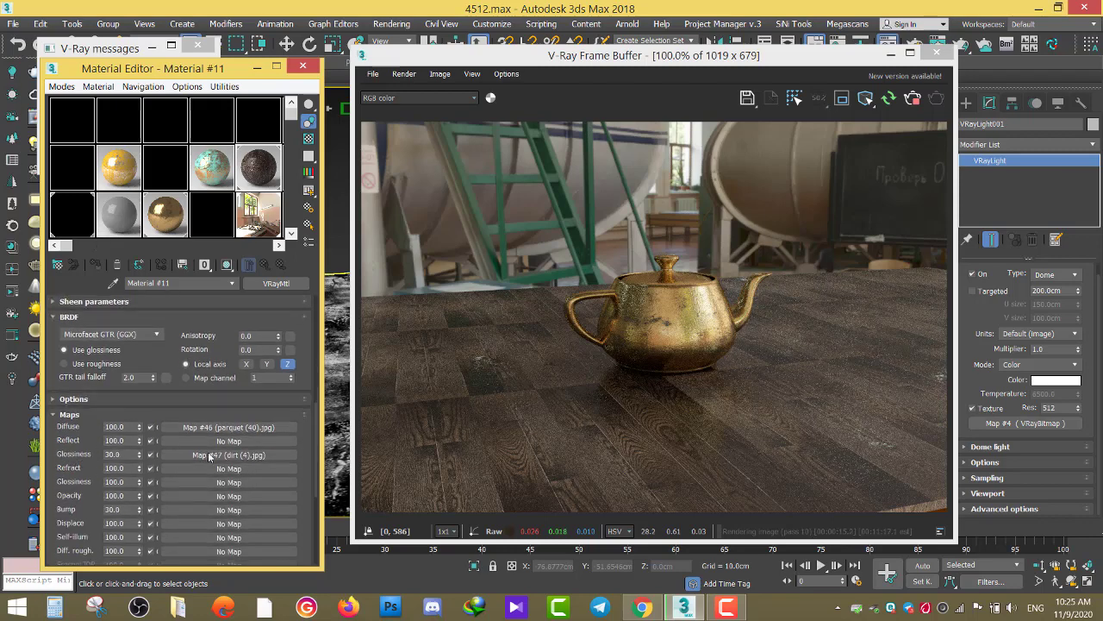
left_click_drag(207, 427, 207, 513)
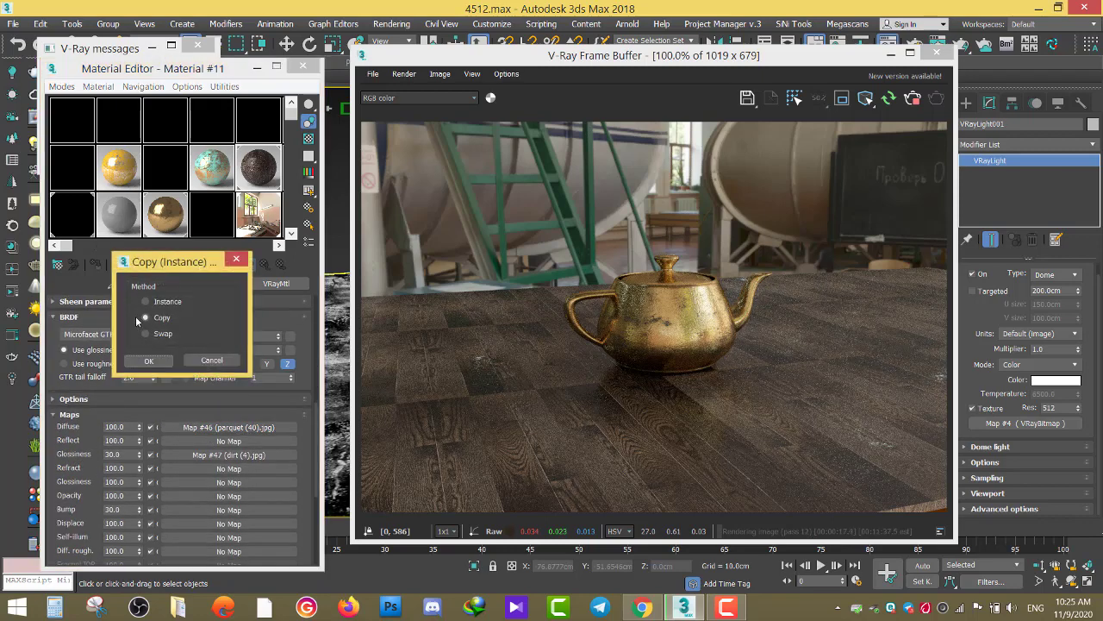
left_click(149, 361)
Step: Replace bump bitmap Map #48 with a Color Correction map
left_click(179, 510)
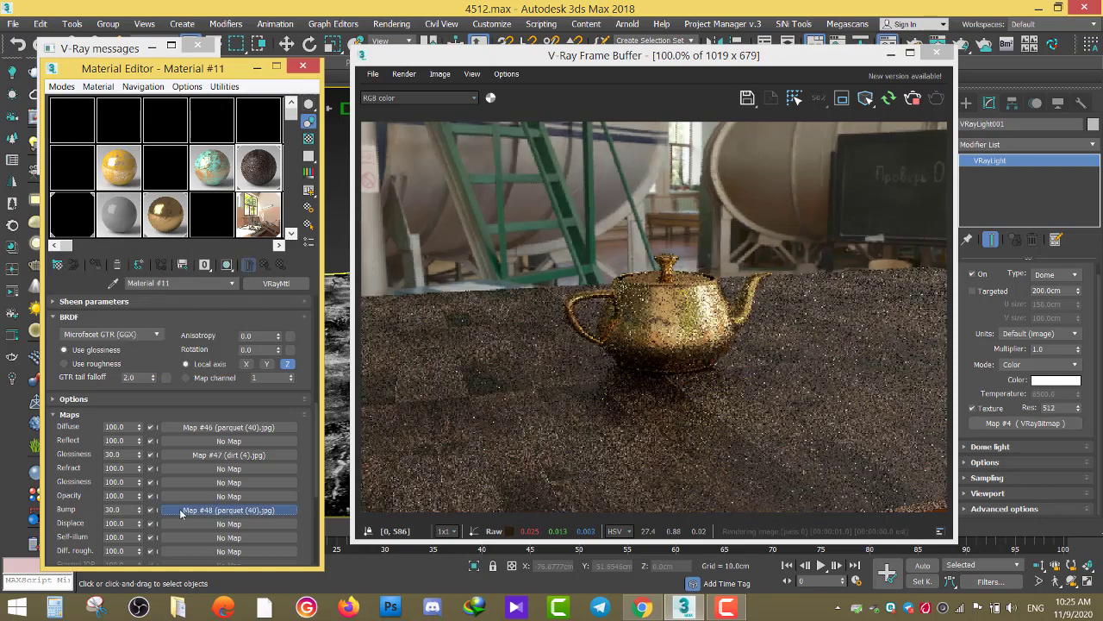
left_click(276, 283)
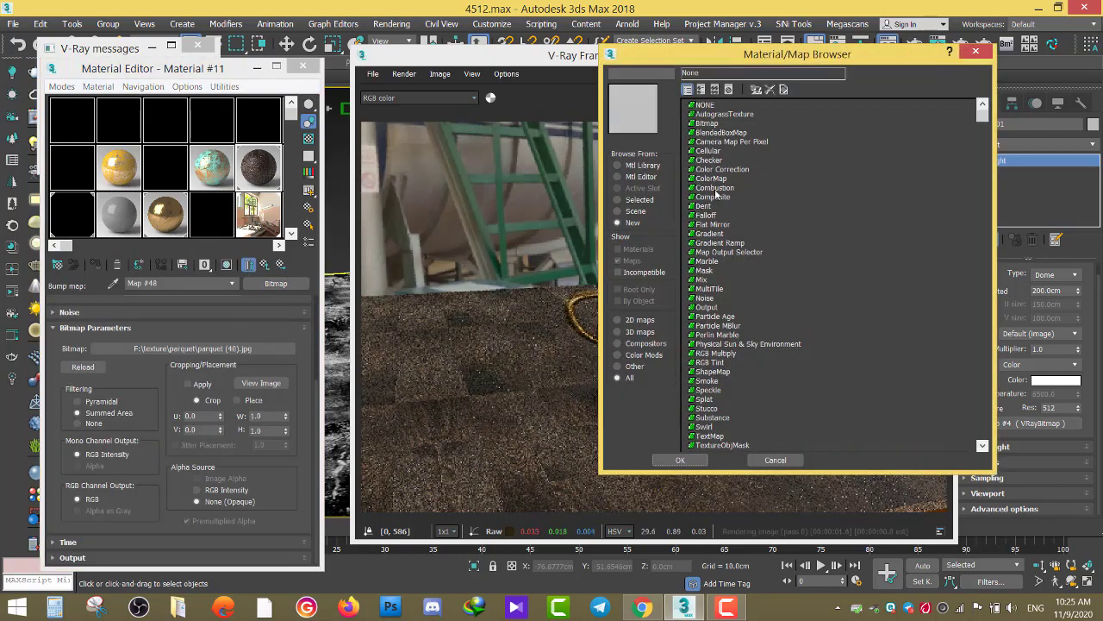
double_click(708, 161)
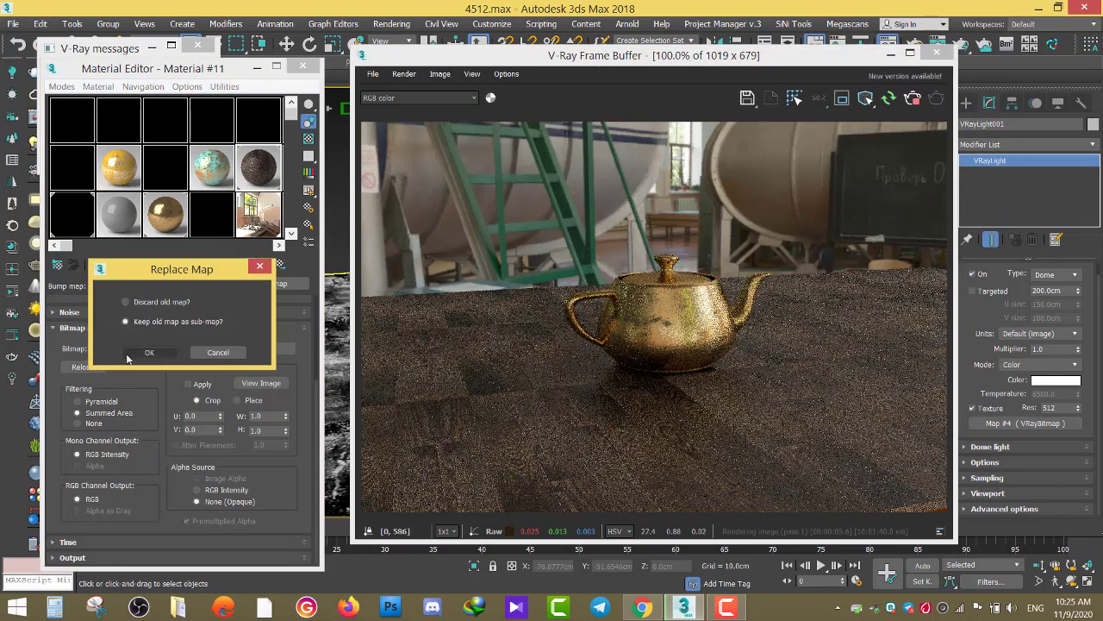
Step: Keep the parquet texture as the Color Correction sub-map, preview it, and set Channels to Monochrome
left_click(141, 350)
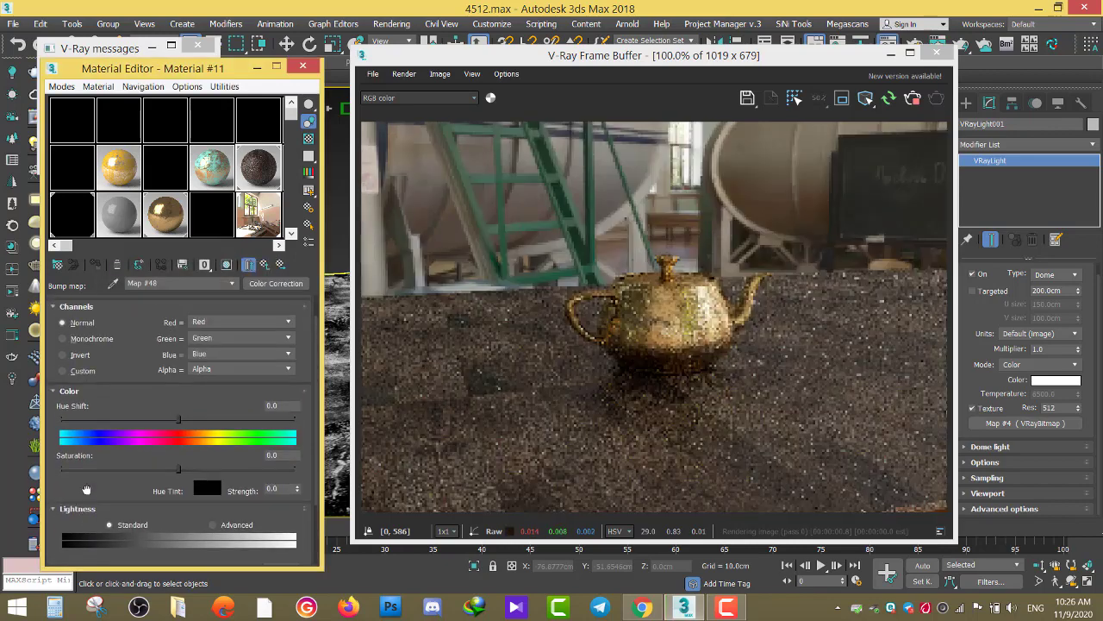
double_click(251, 181)
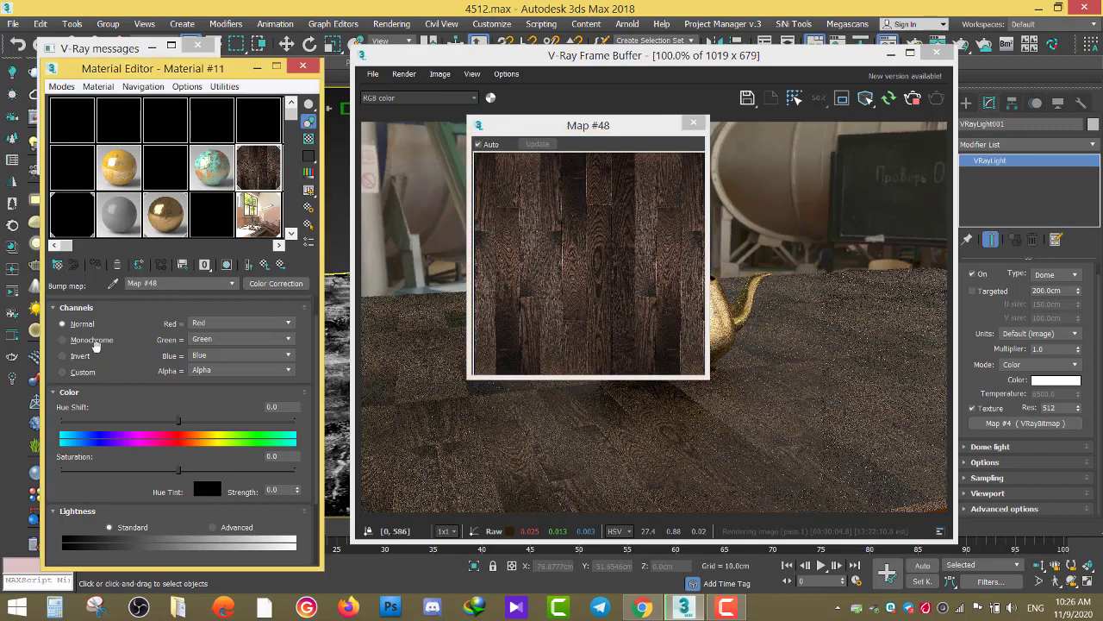
left_click(91, 340)
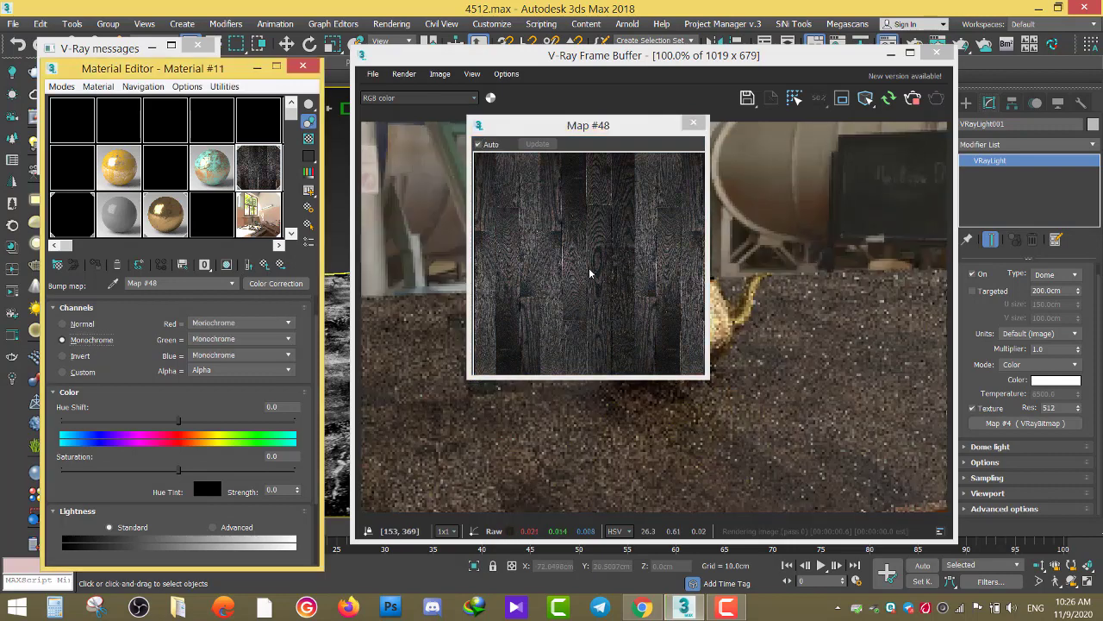
scroll(227, 388, "down", 2)
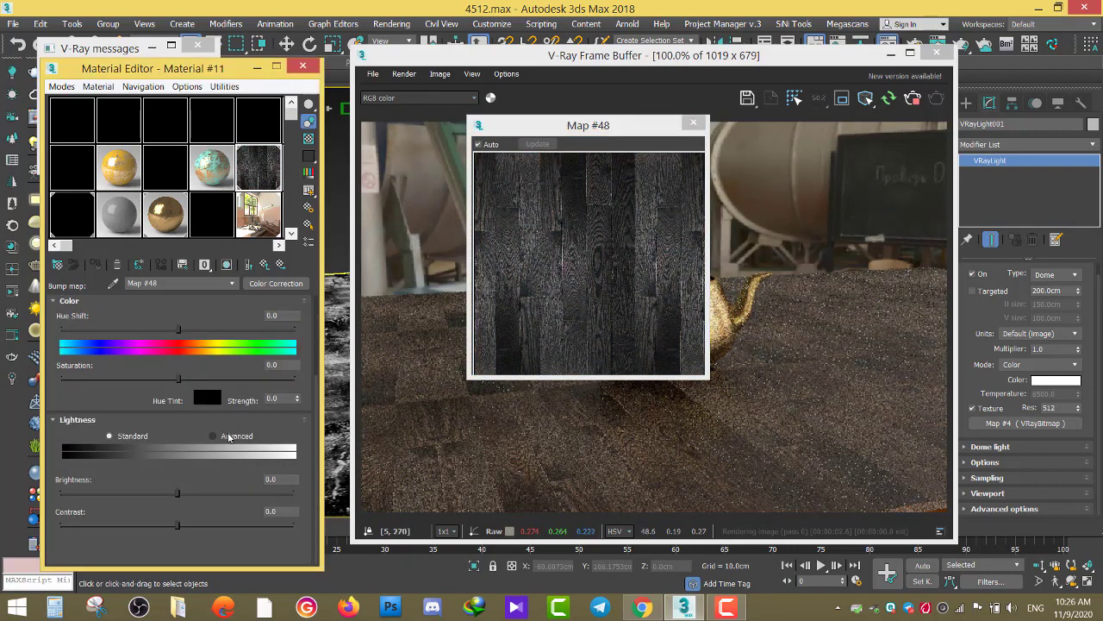
Step: Switch Lightness to Advanced with RGB gain 404.7 and gamma 0.71, checking the enlarged preview
left_click(213, 436)
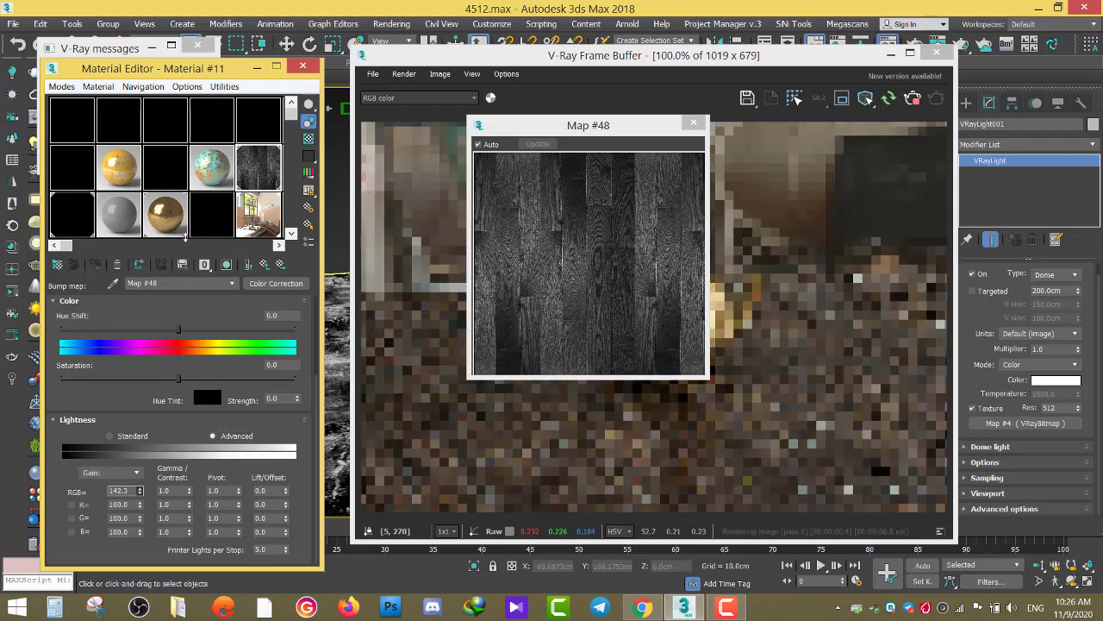
left_click_drag(139, 491, 139, 414)
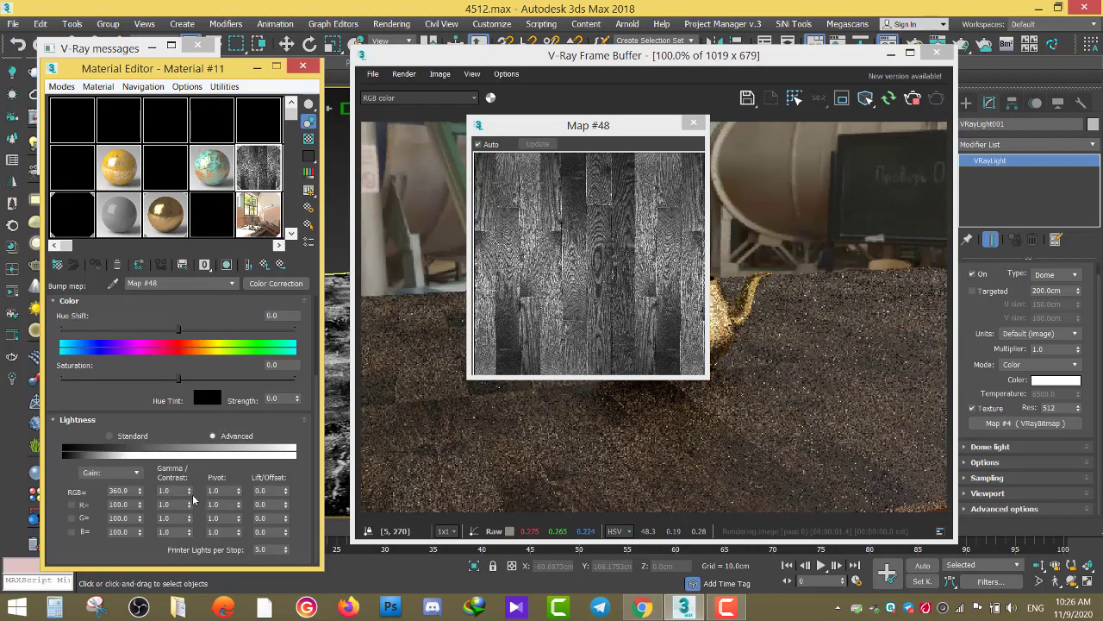
mouse_move(189, 492)
left_mouse_down()
mouse_move(189, 510)
mouse_move(128, 478)
left_mouse_up()
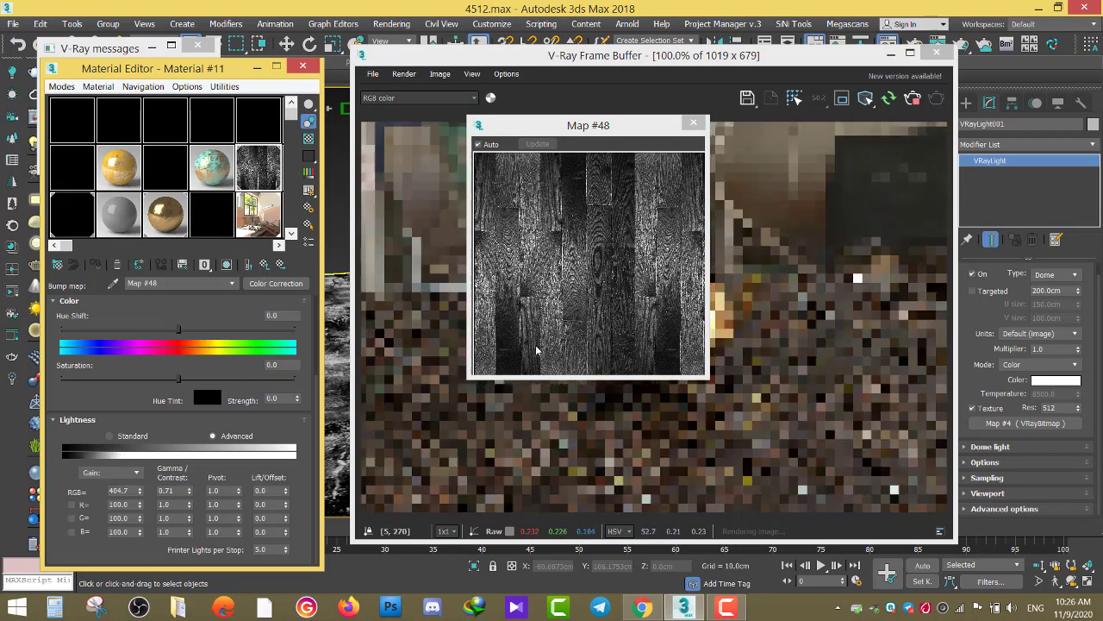
left_click_drag(706, 378, 898, 483)
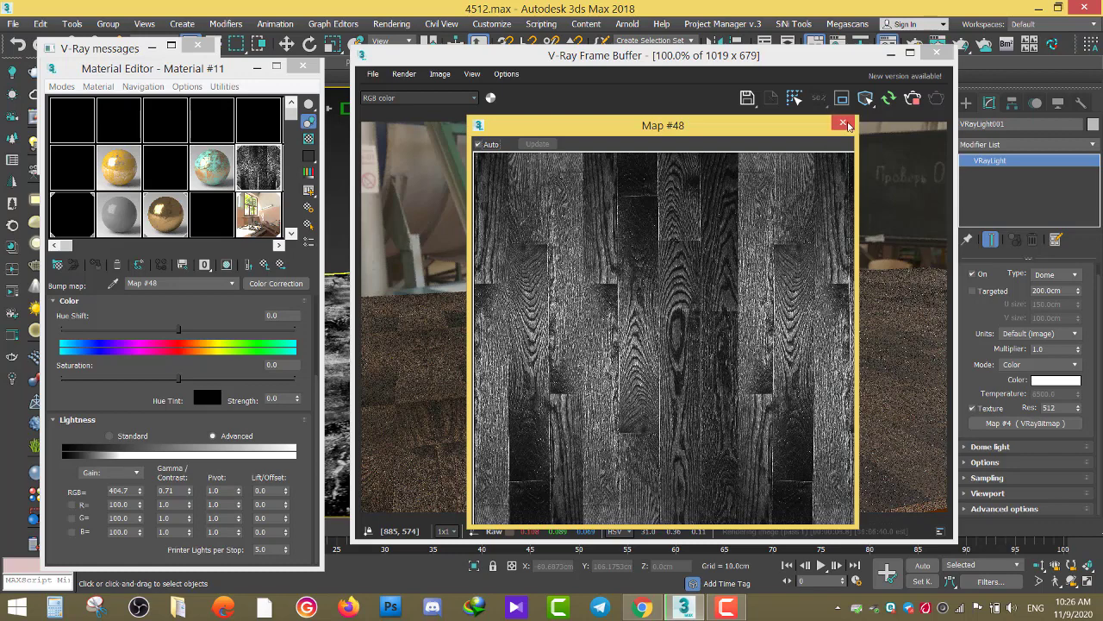
left_click(844, 124)
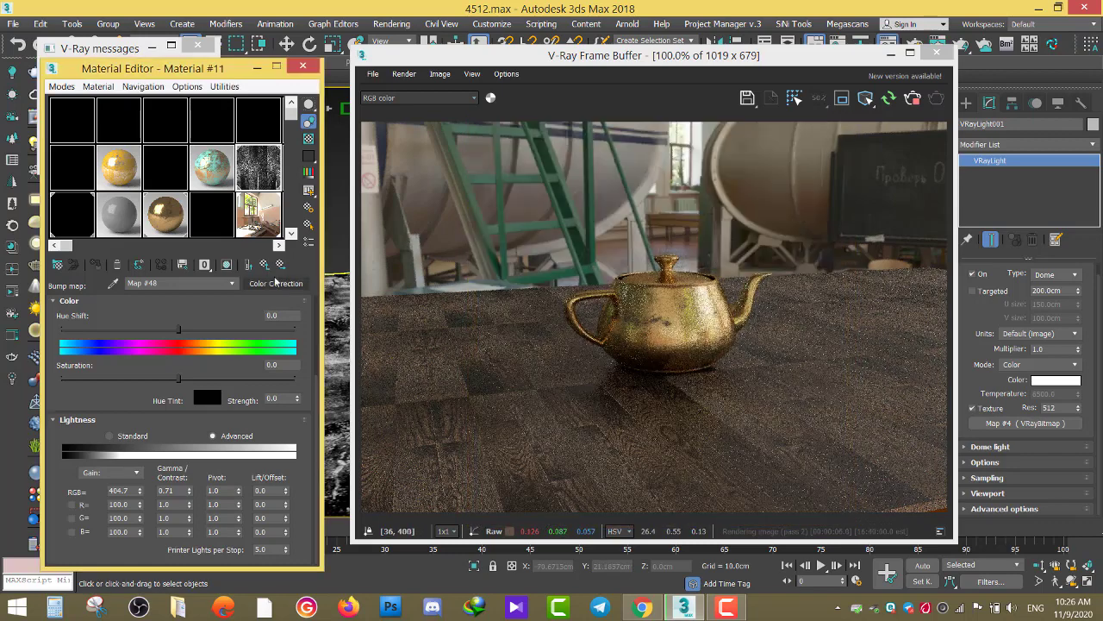
Step: Back on the floor material, set the Bump map amount to 10
left_click(265, 264)
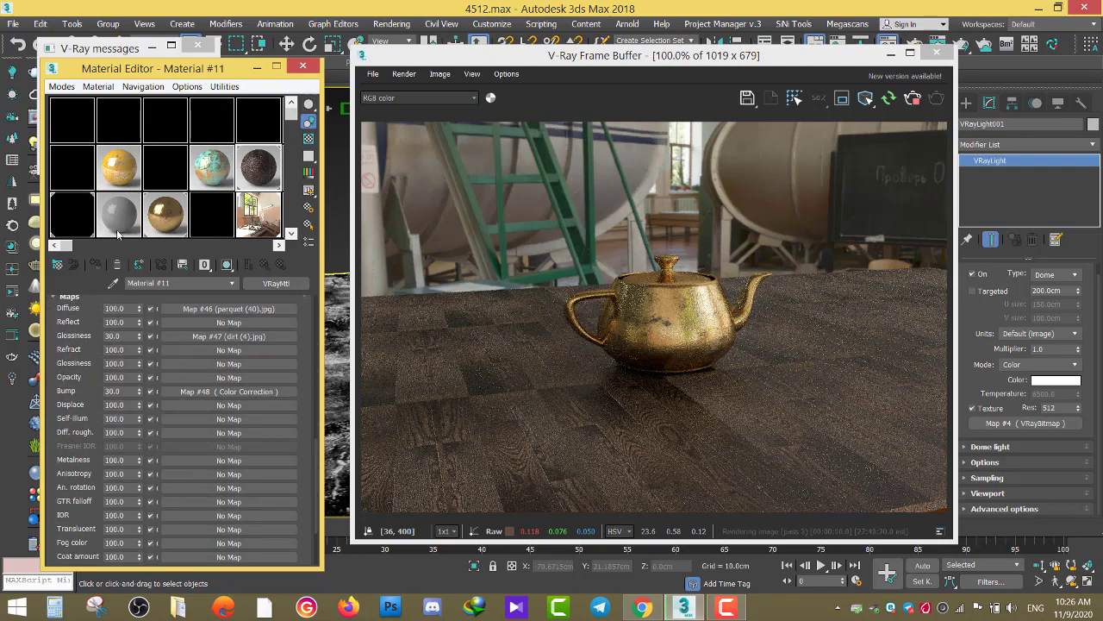
double_click(125, 390)
type("10")
key("Return")
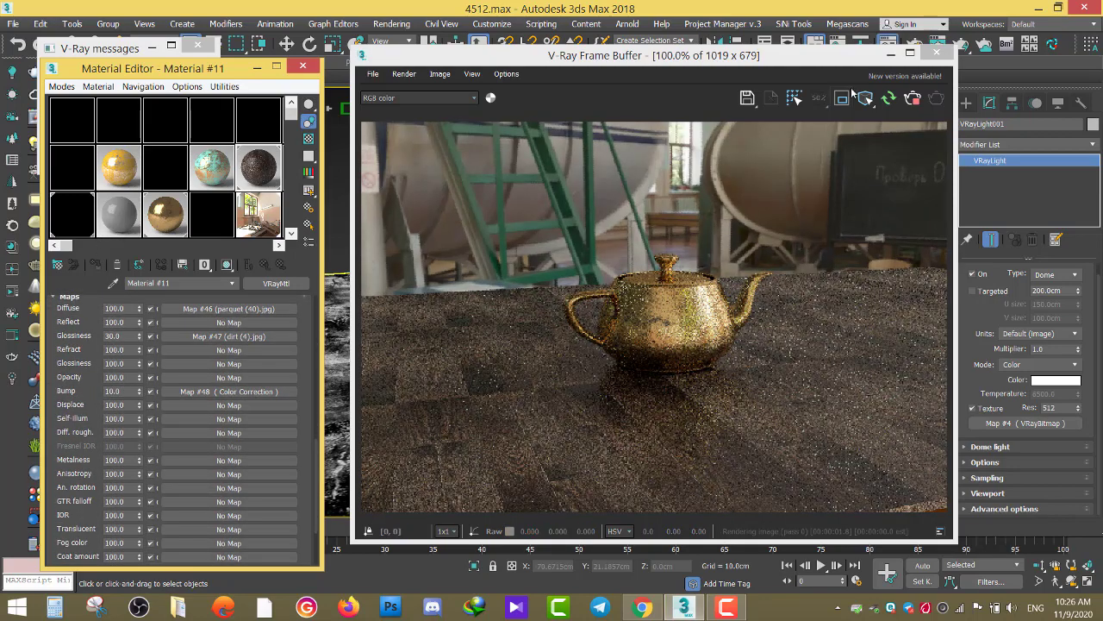
Step: Re-render and zoom the frame buffer to inspect the wood grain around the teapot
left_click(842, 98)
scroll(690, 388, "up", 1)
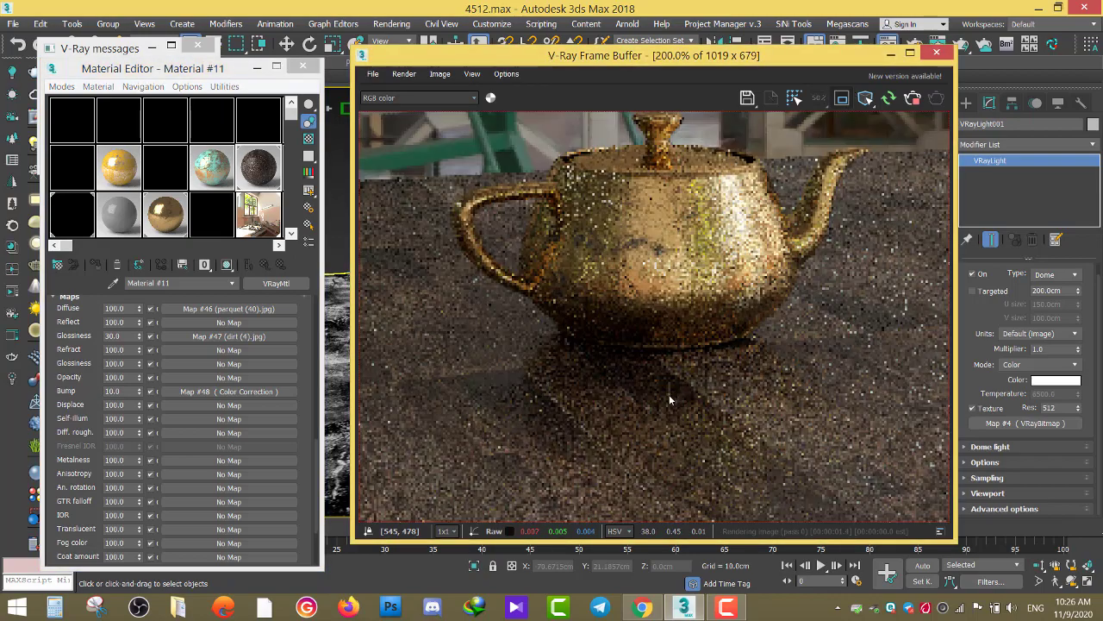
scroll(673, 388, "down", 1)
scroll(666, 392, "up", 1)
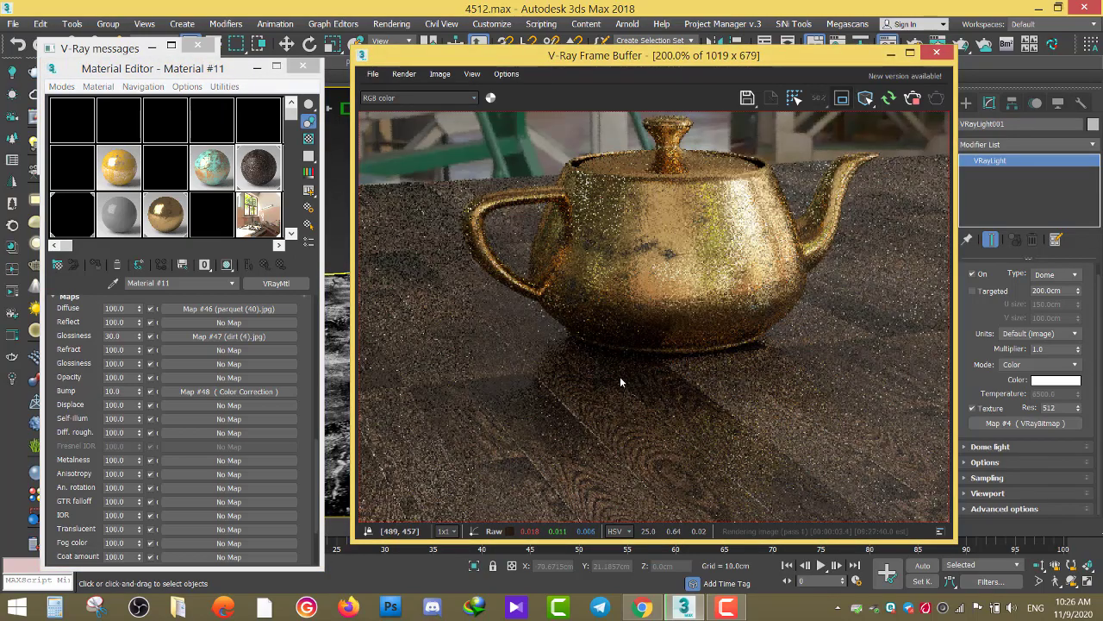
scroll(620, 376, "down", 1)
scroll(625, 438, "up", 1)
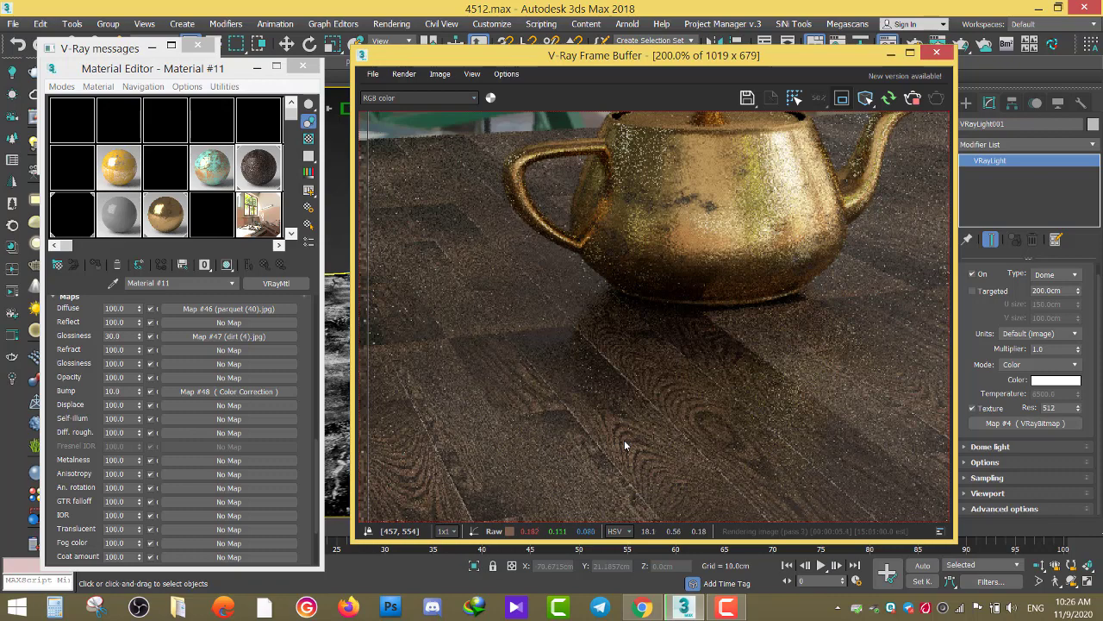
scroll(625, 445, "down", 1)
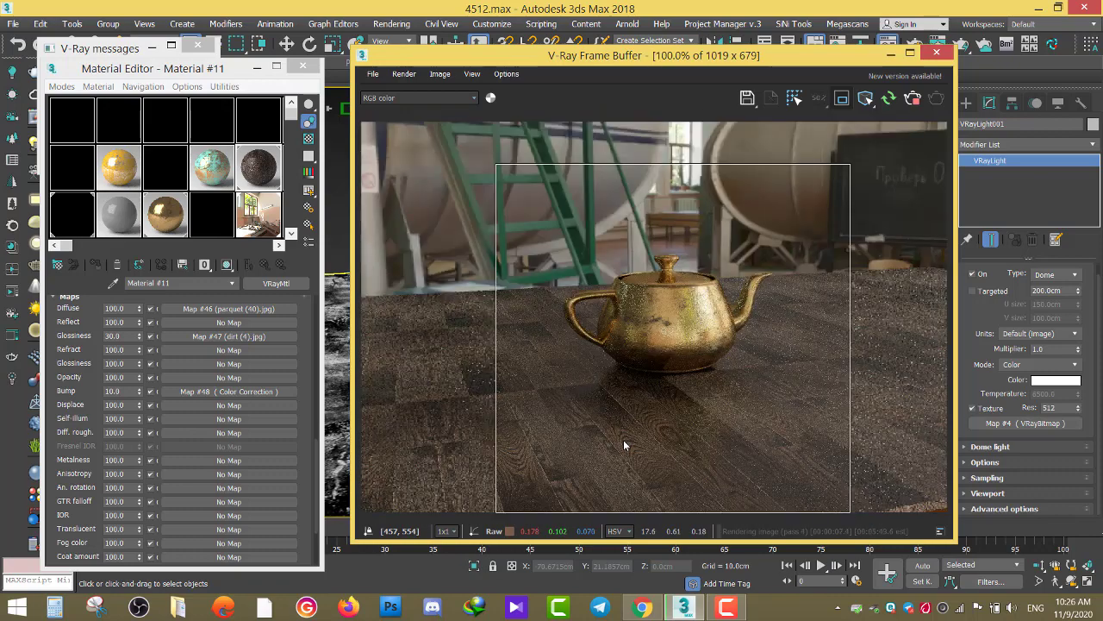
scroll(623, 480, "up", 1)
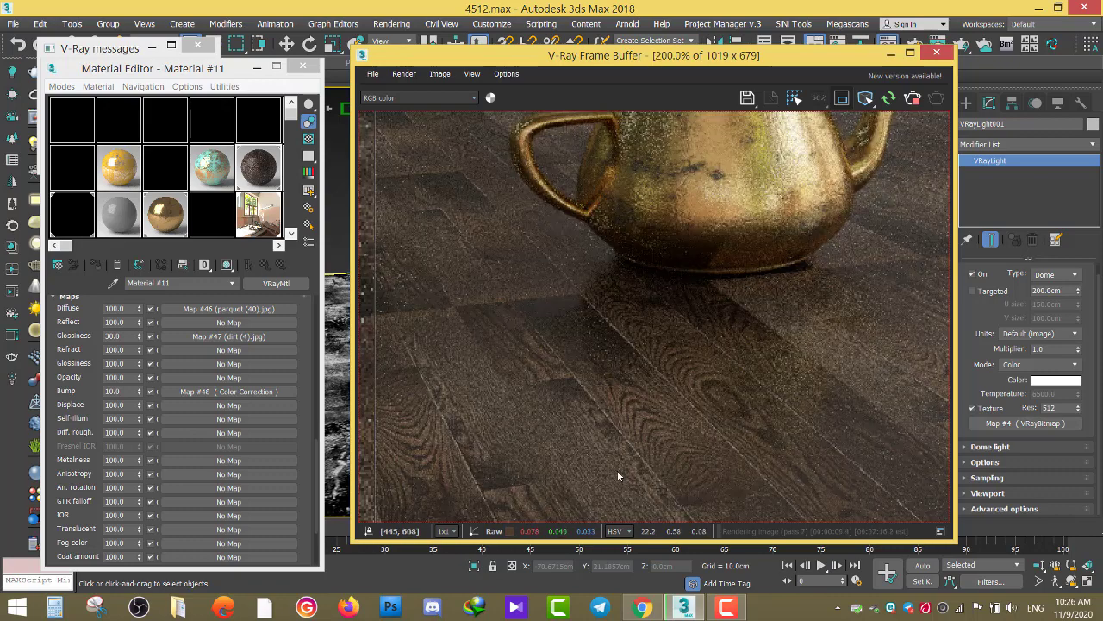
scroll(617, 470, "down", 1)
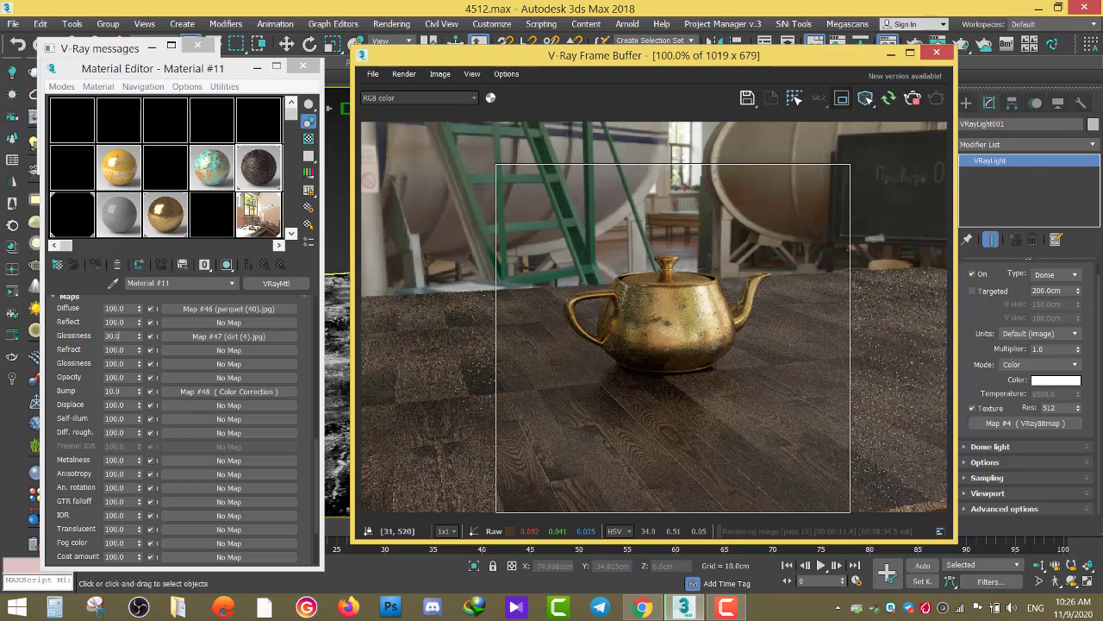
Step: Set the glossiness map amount to 5, then drag the bump Color Correction map toward the Reflect slot
double_click(112, 336)
type("80")
key("Return")
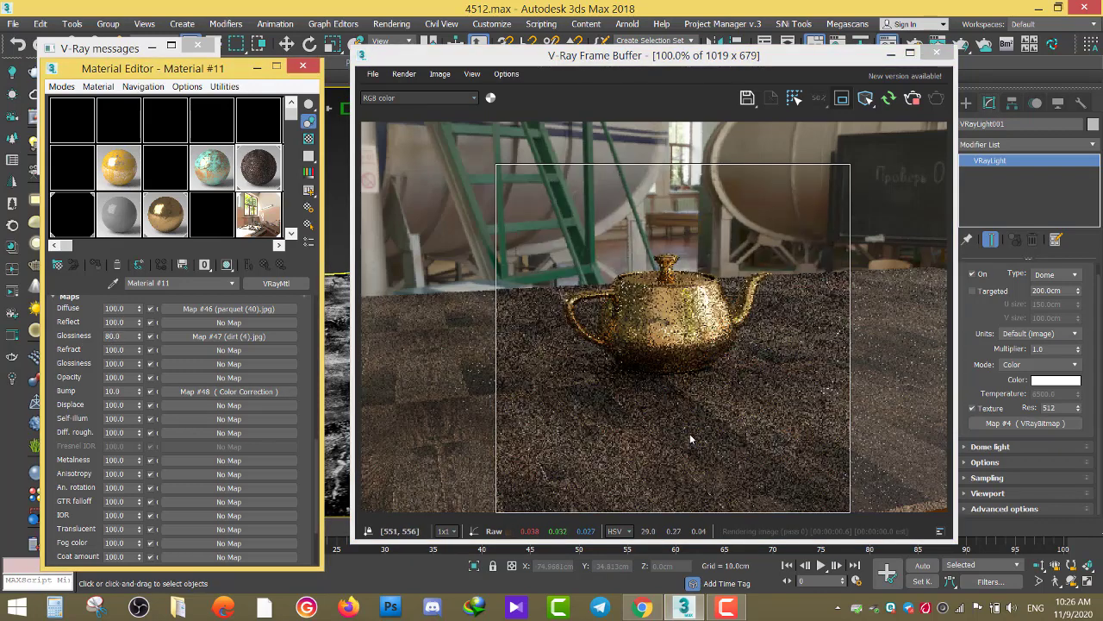
double_click(112, 336)
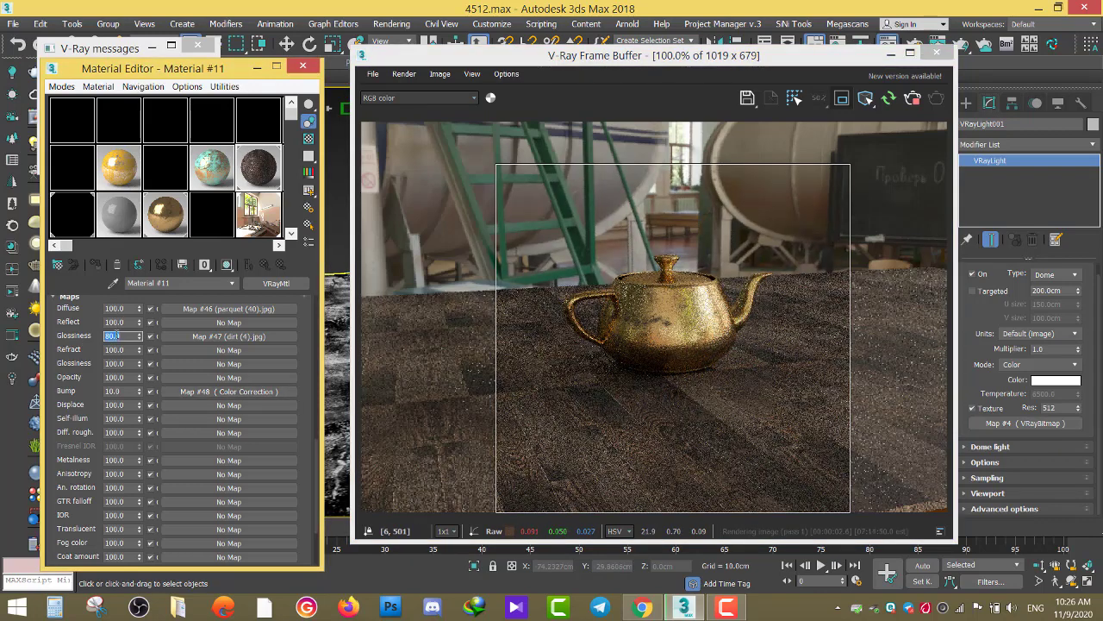
type("5")
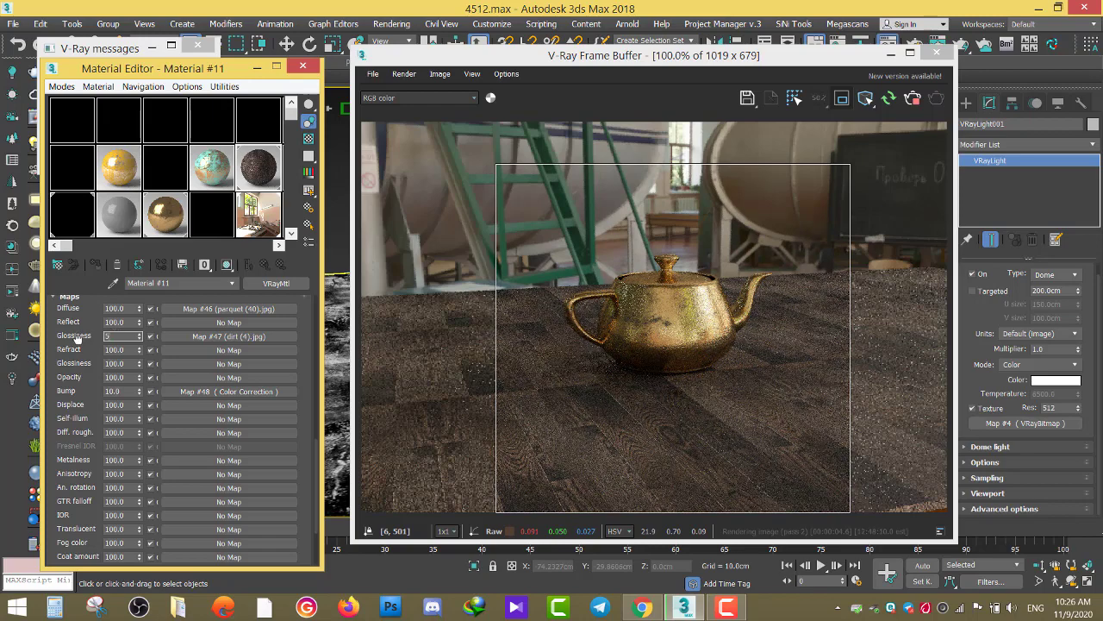
key("Return")
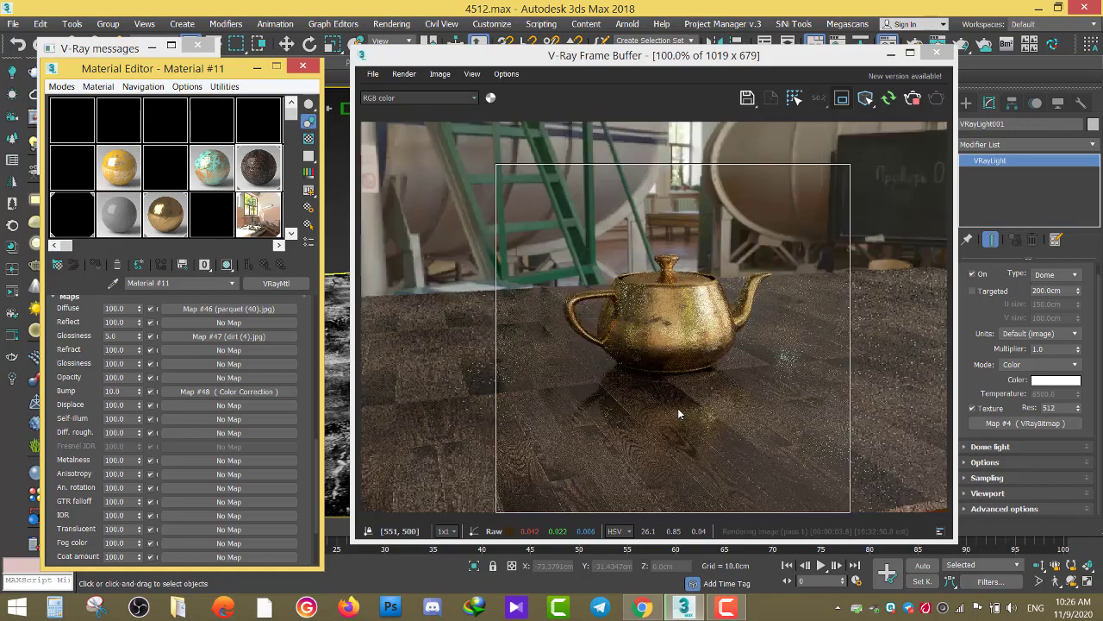
scroll(677, 408, "up", 1)
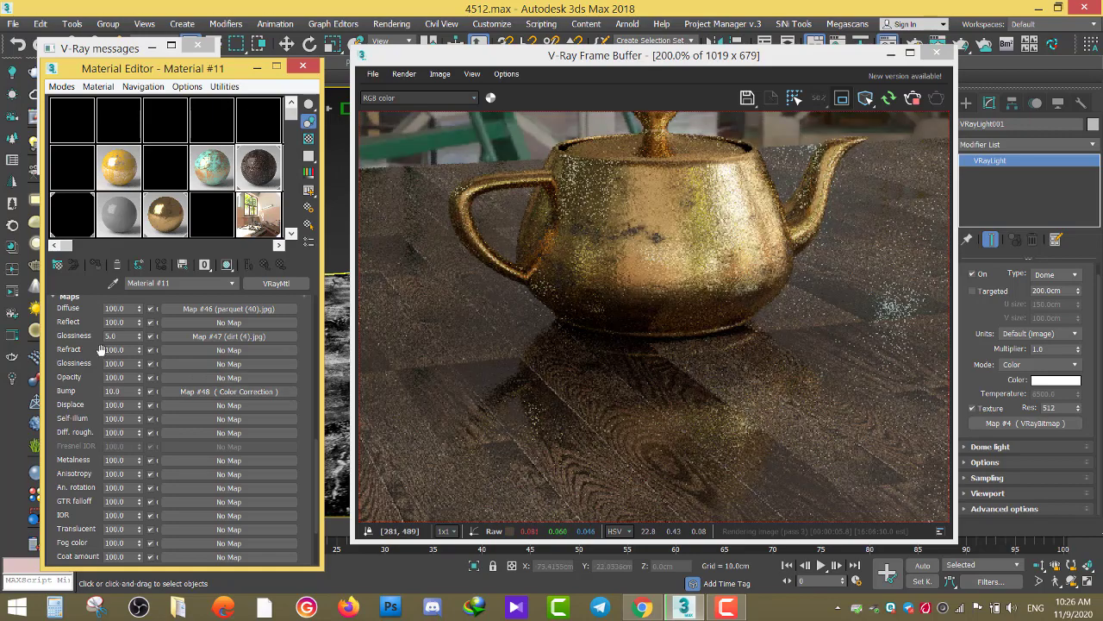
left_click_drag(197, 393, 204, 393)
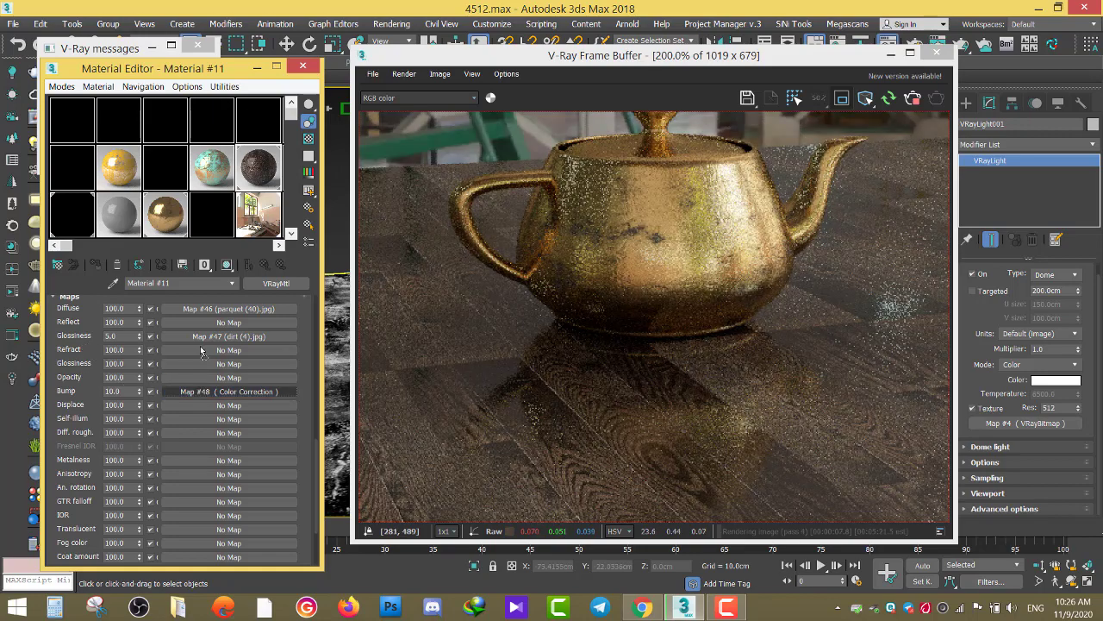
Step: Place an independent copy in the Reflect slot and reset its gamma to 1 and gain to 100
left_click_drag(211, 329, 211, 336)
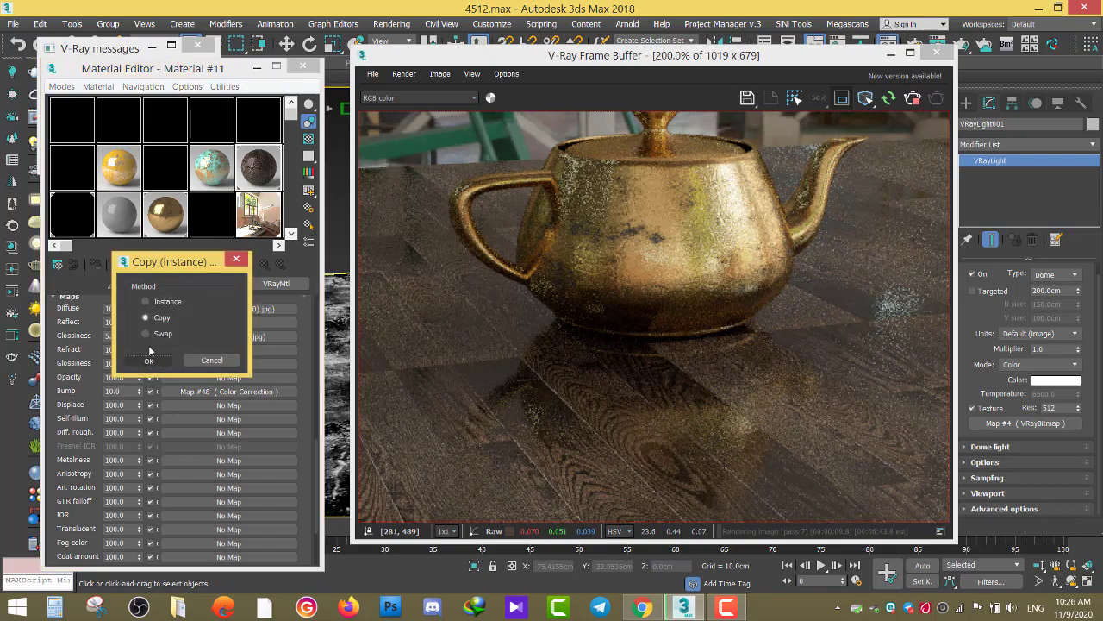
left_click(148, 360)
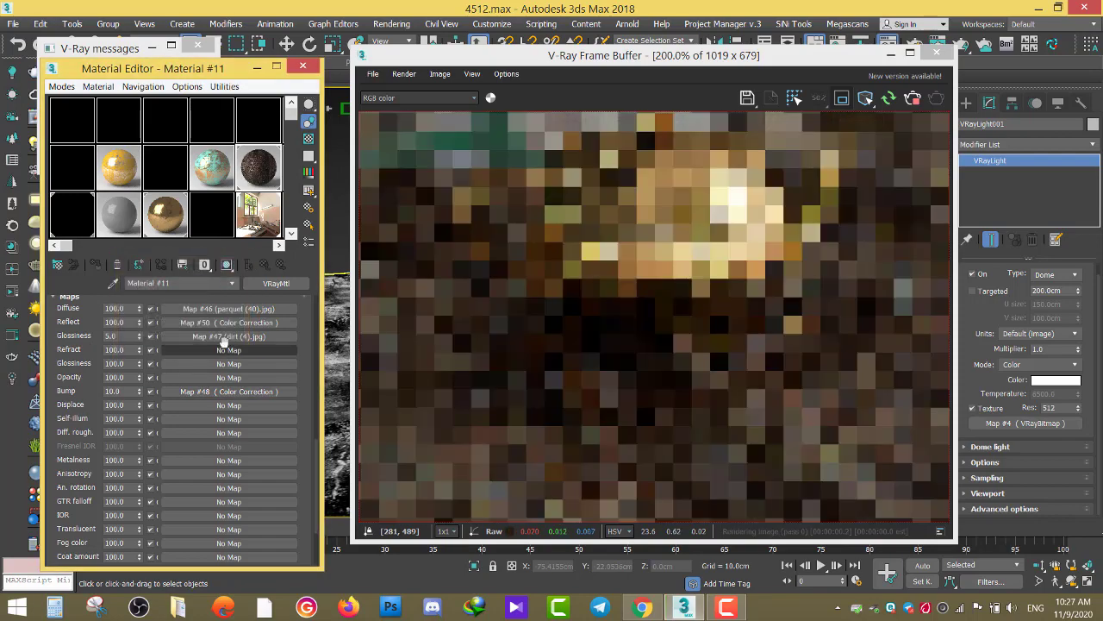
left_click(217, 327)
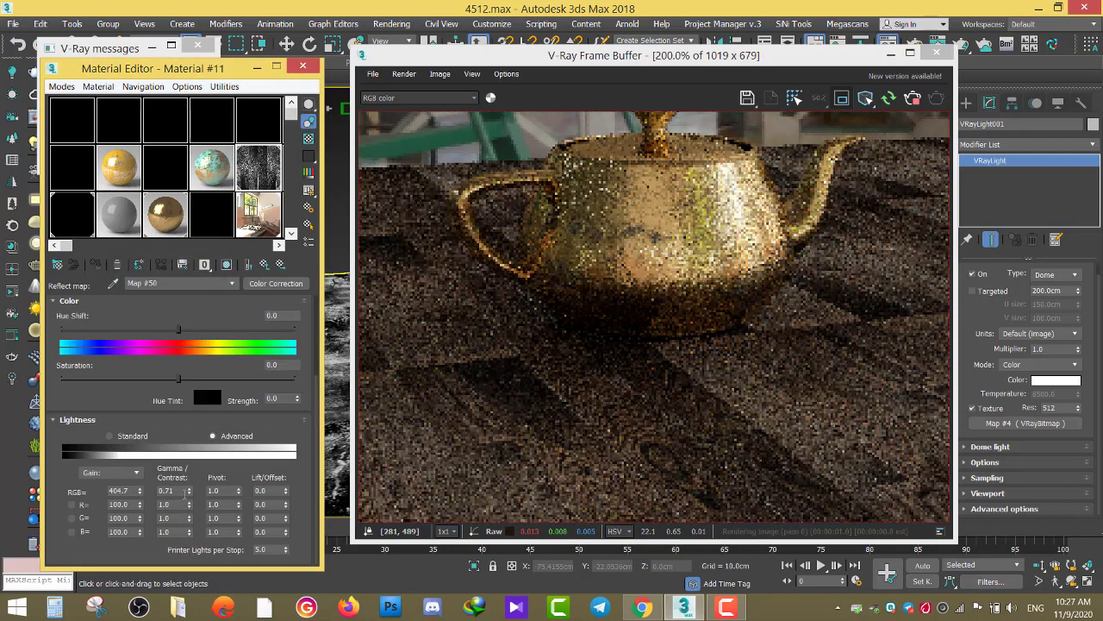
double_click(172, 491)
type("1")
double_click(118, 490)
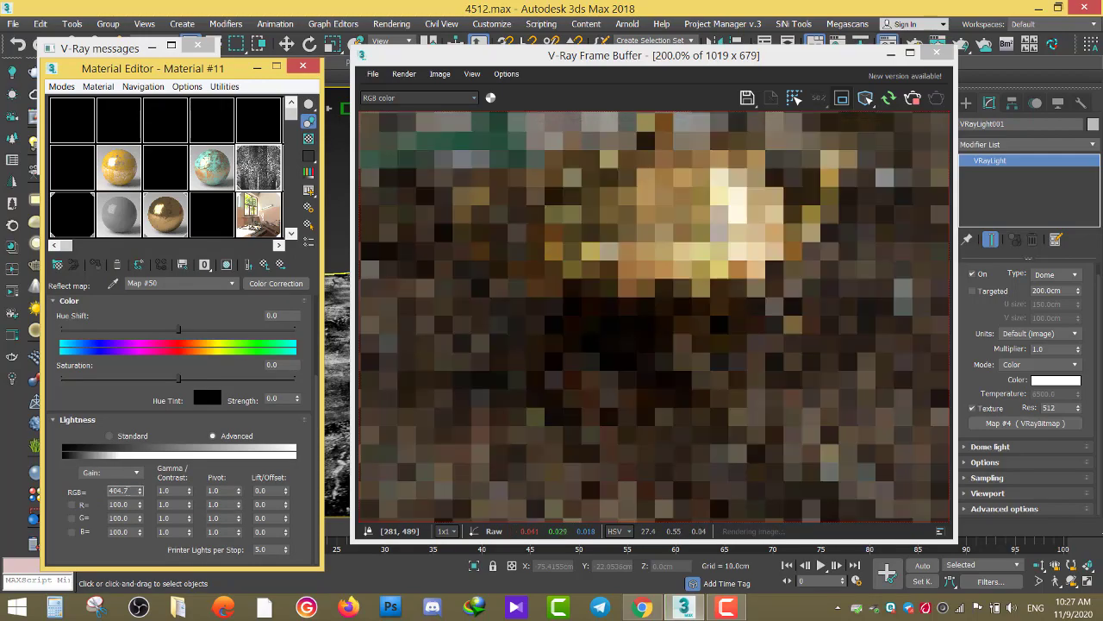
type("100")
key("Return")
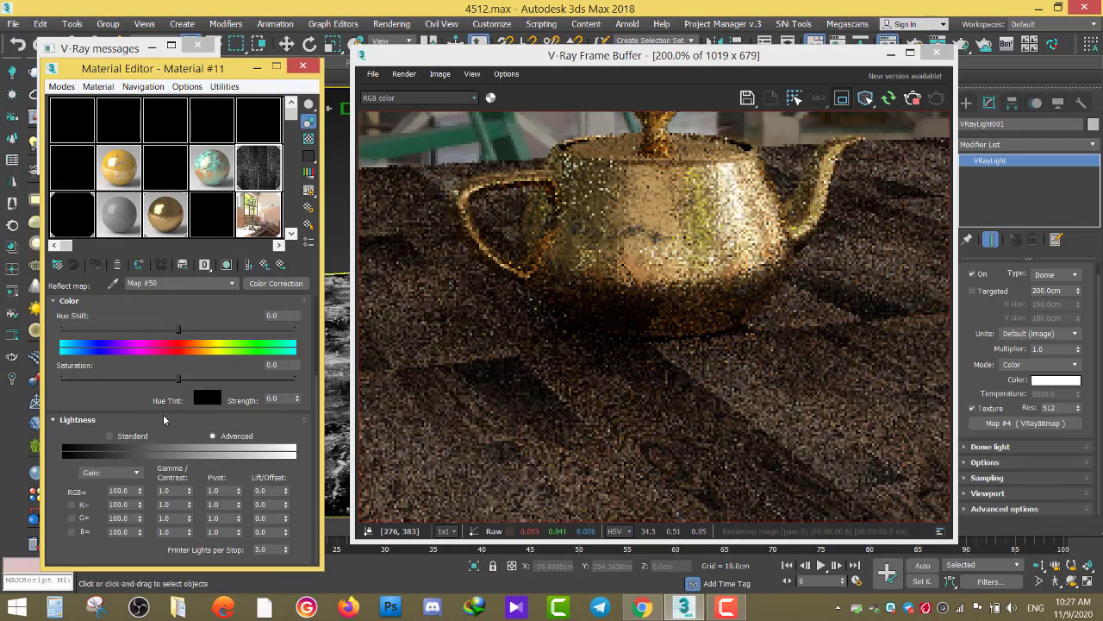
Step: Switch the reflect map's lightness to Standard, brightness 0, contrast 0.2469, and check the render
scroll(205, 413, "up", 2)
scroll(80, 424, "up", 2)
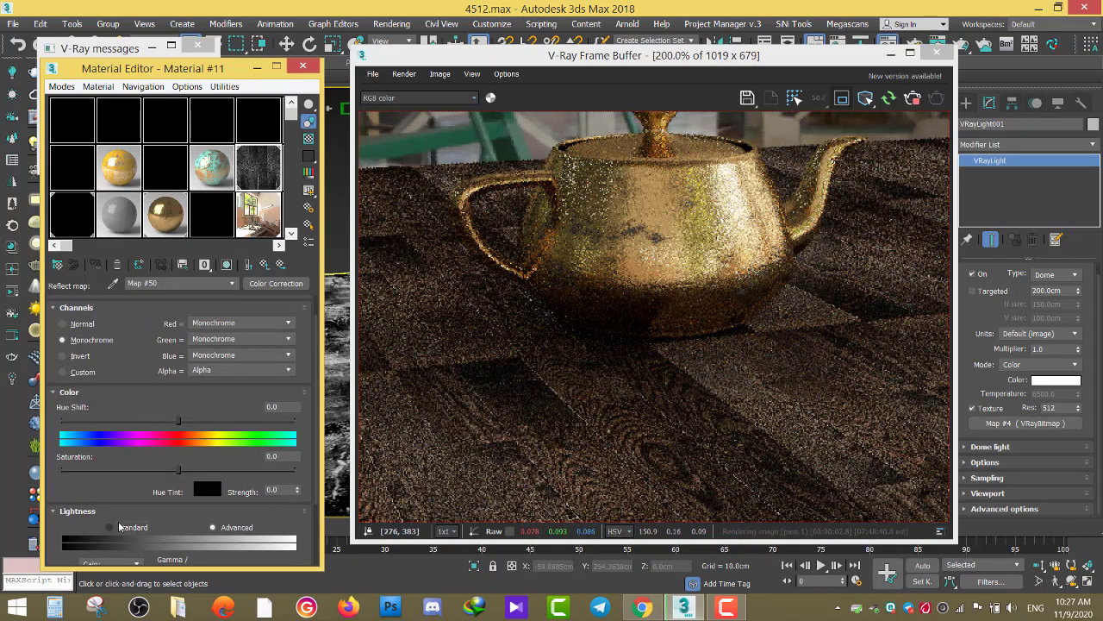
left_click(118, 523)
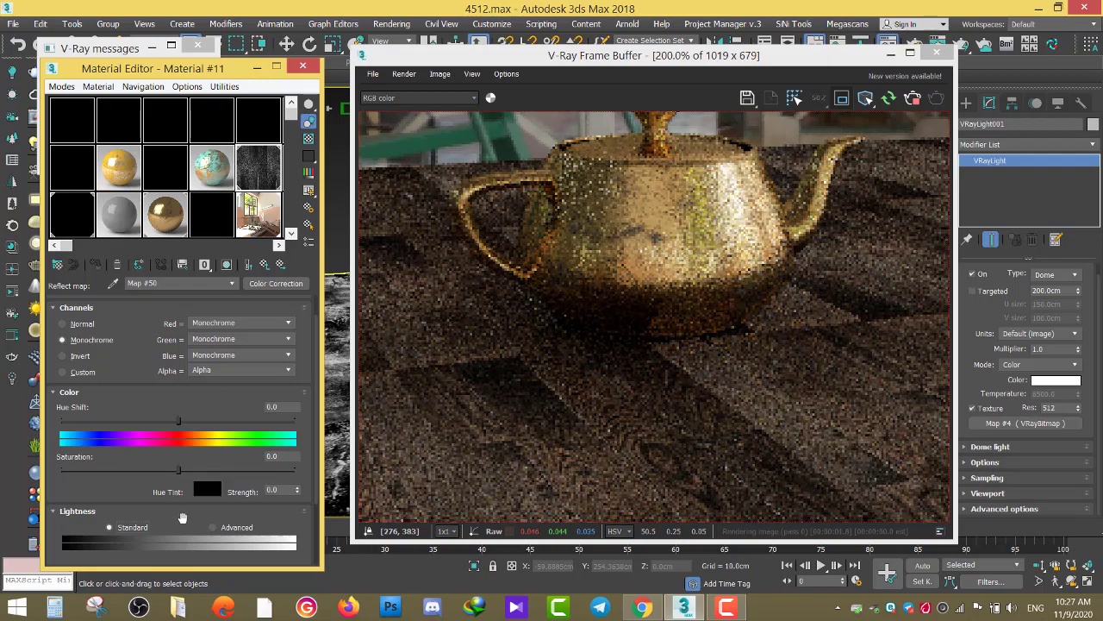
scroll(183, 477, "down", 3)
left_click_drag(179, 494, 188, 499)
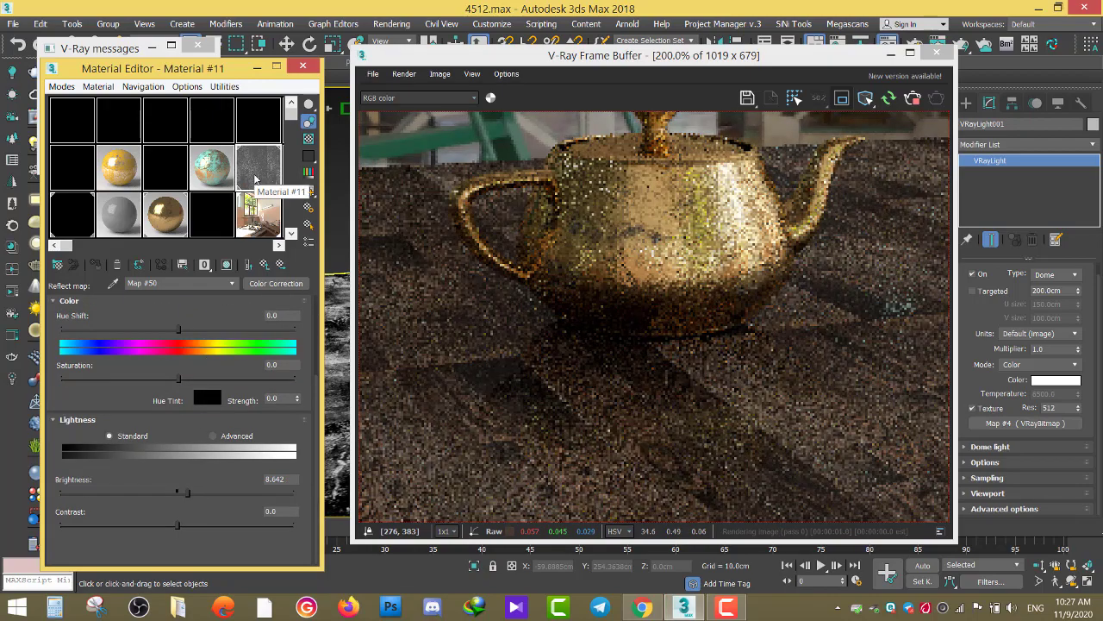
double_click(259, 177)
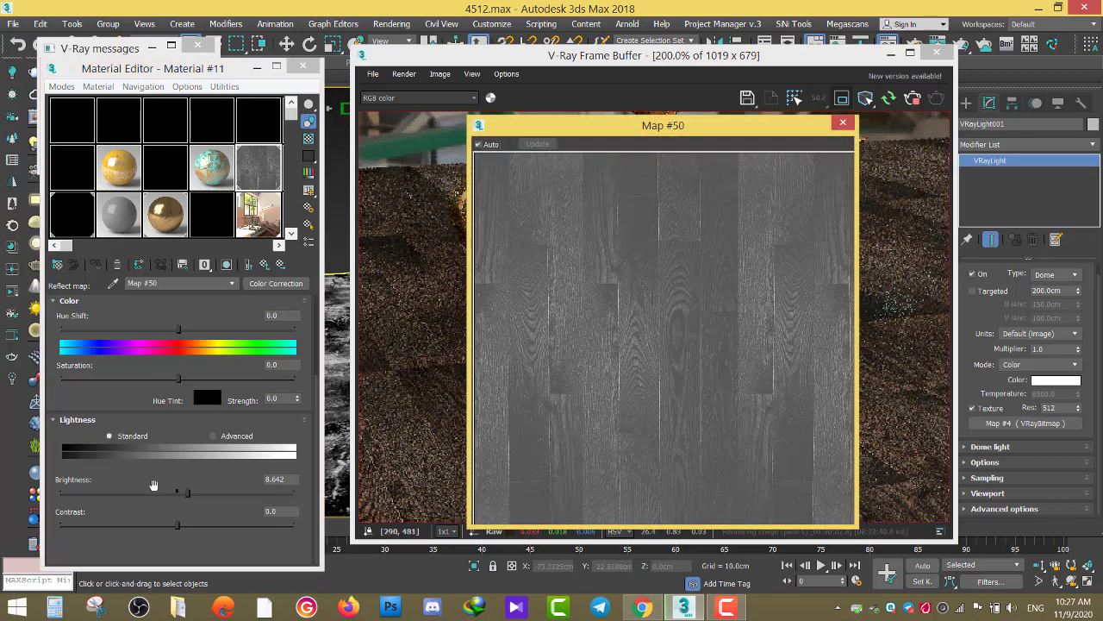
right_click(164, 492)
mouse_move(178, 524)
left_mouse_down()
mouse_move(145, 524)
mouse_move(177, 530)
left_mouse_up()
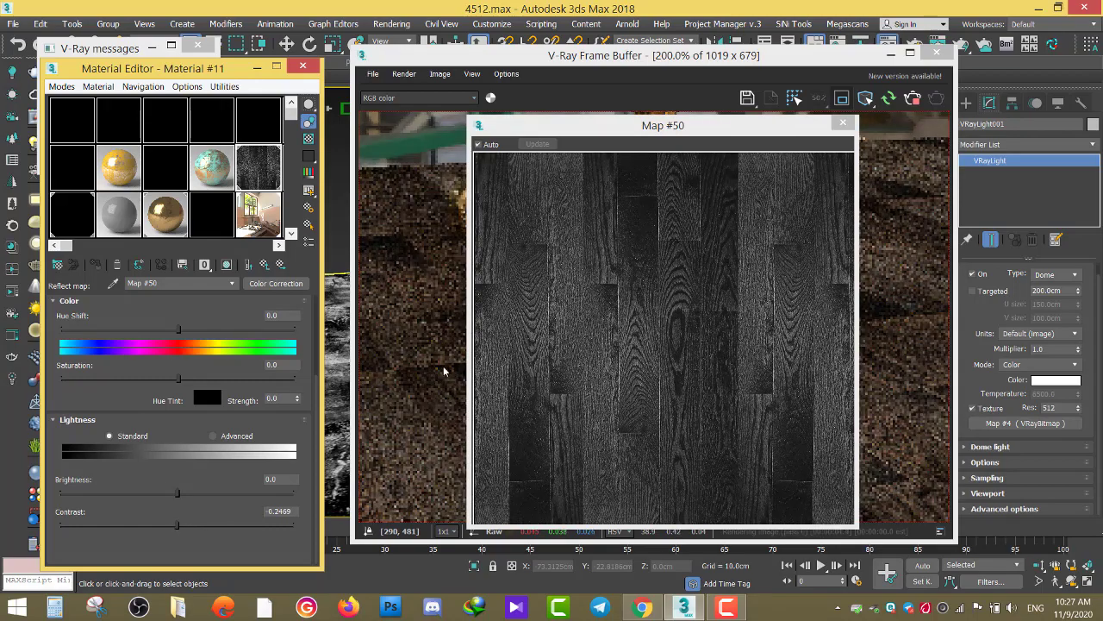
left_click(547, 290)
scroll(537, 301, "down", 1)
scroll(550, 321, "down", 1)
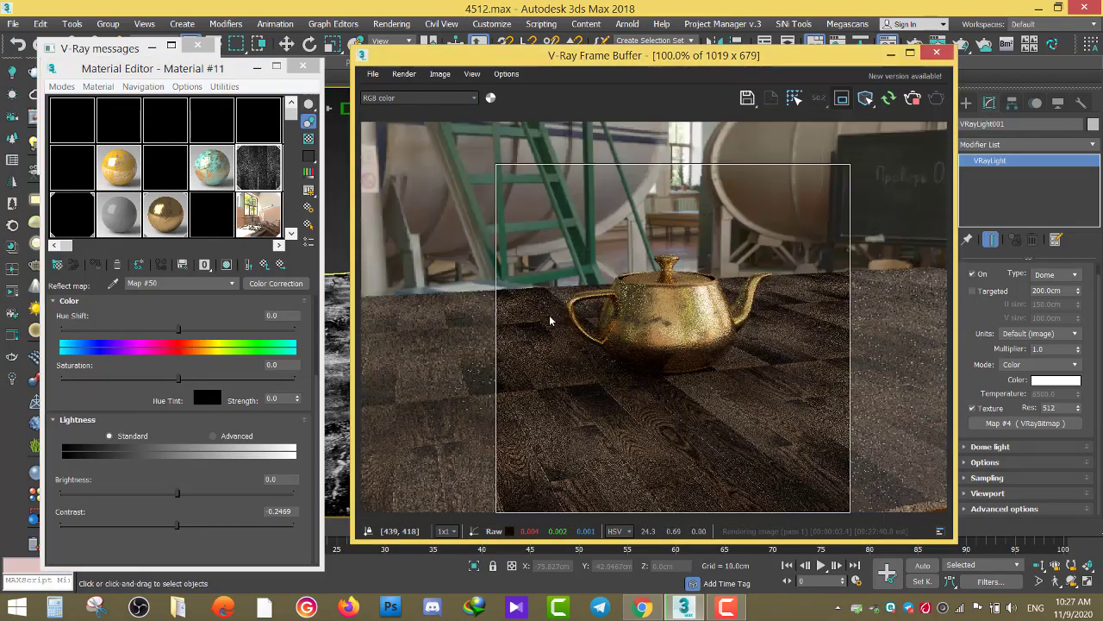
Step: Set the floor material's reflection colour to pure white (Value 255)
left_click(266, 264)
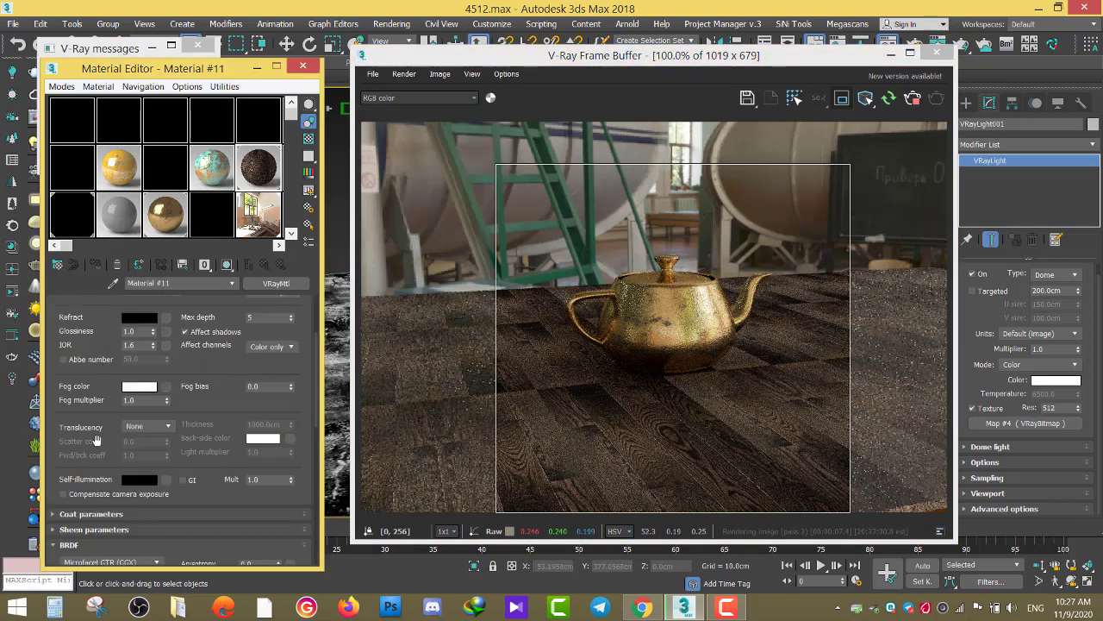
scroll(97, 441, "down", 2)
scroll(99, 436, "up", 3)
scroll(108, 427, "down", 5)
scroll(118, 412, "down", 2)
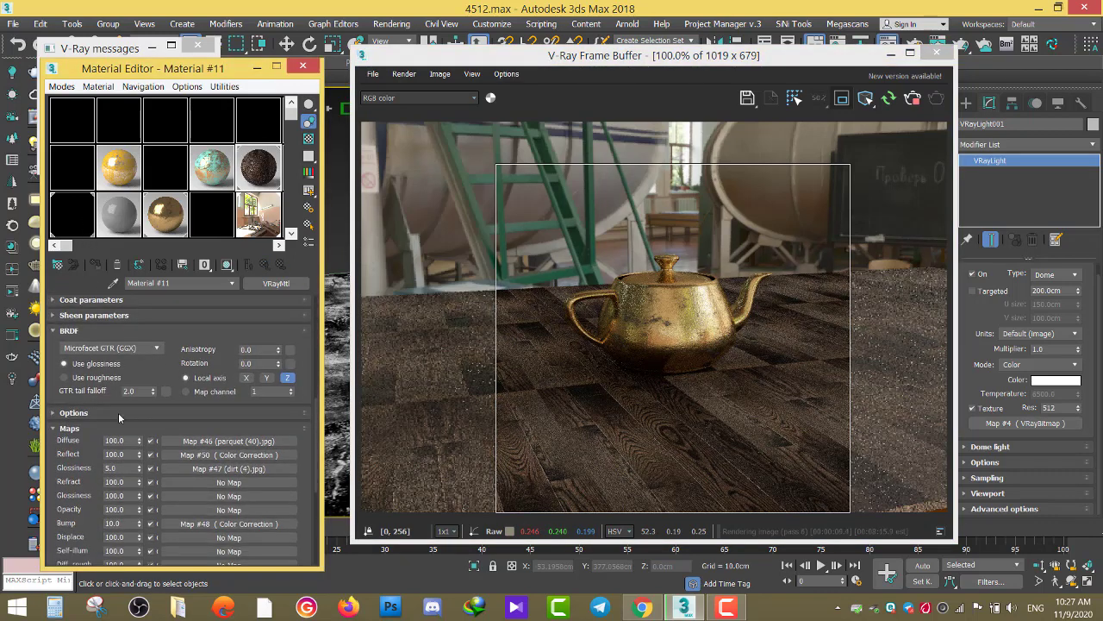
scroll(121, 414, "up", 3)
scroll(120, 413, "up", 3)
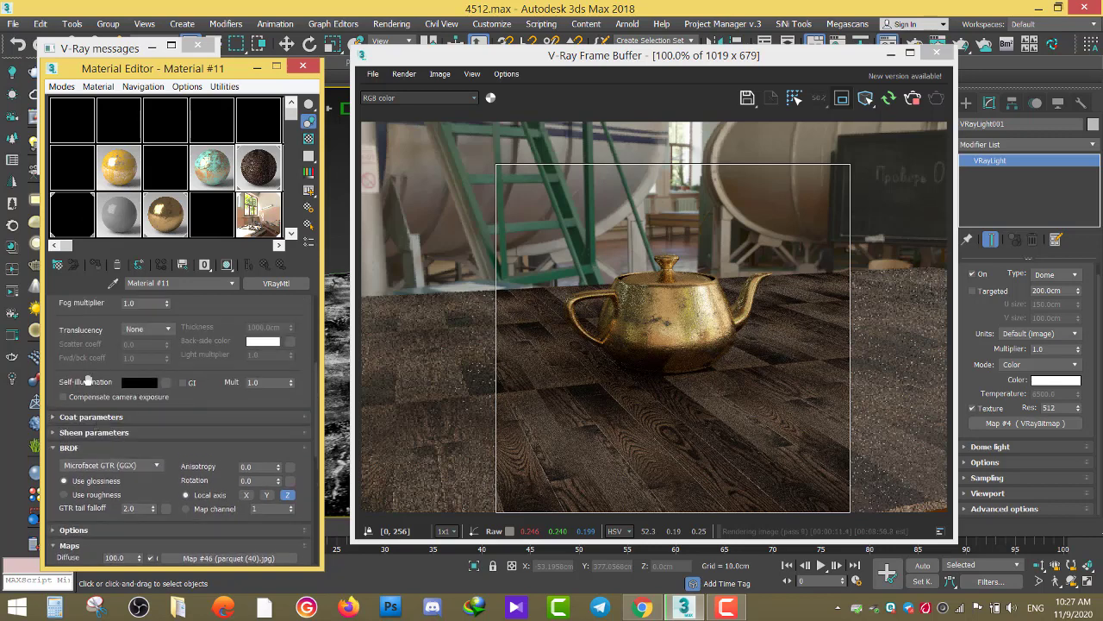
scroll(121, 449, "up", 3)
left_click(139, 355)
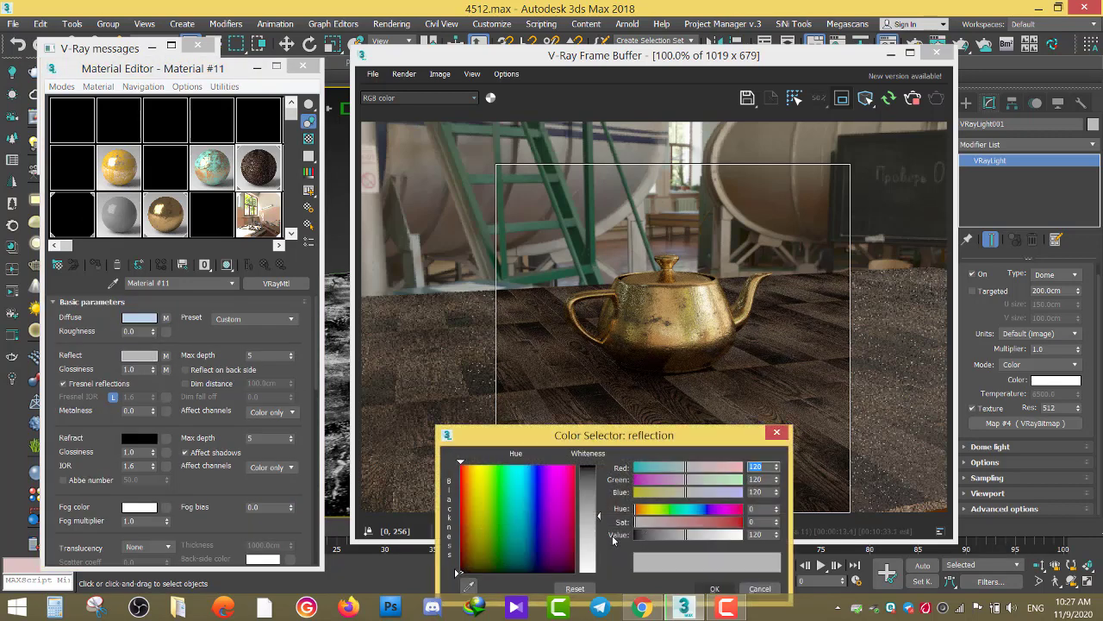
left_click_drag(638, 535, 743, 536)
left_click(714, 589)
left_click(727, 609)
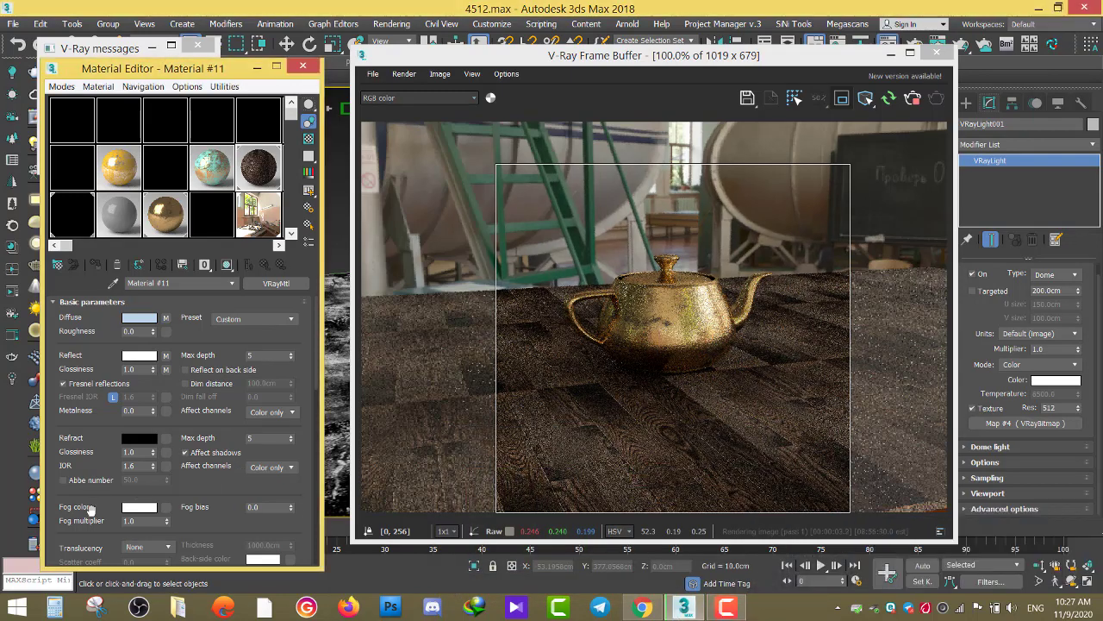
Step: Set the Reflect map amount to 50
scroll(95, 509, "down", 5)
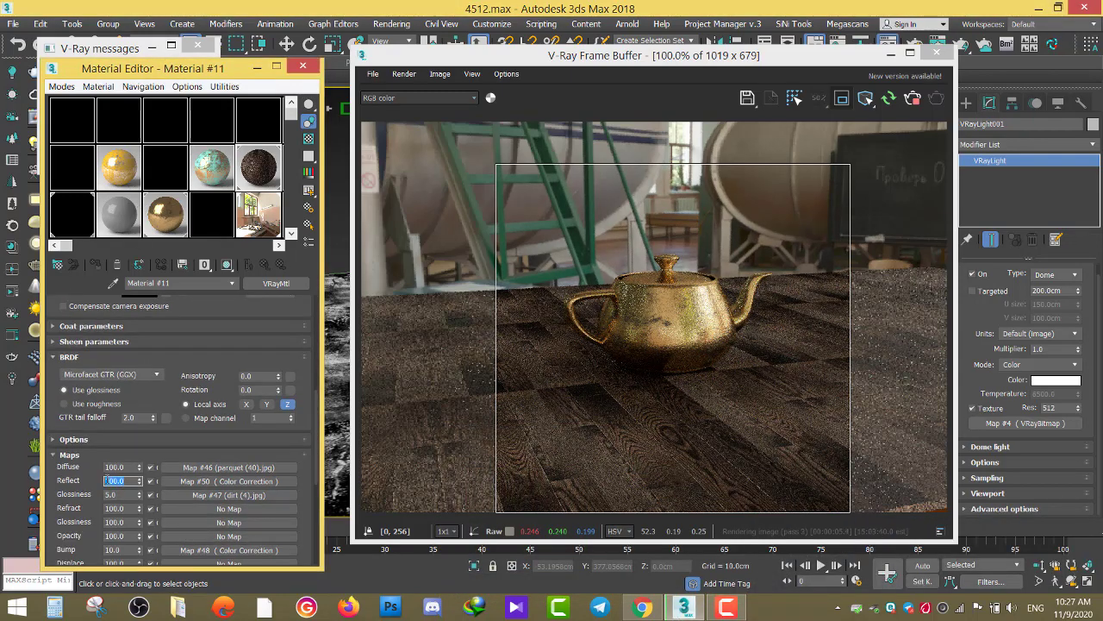
type("50")
key("Return")
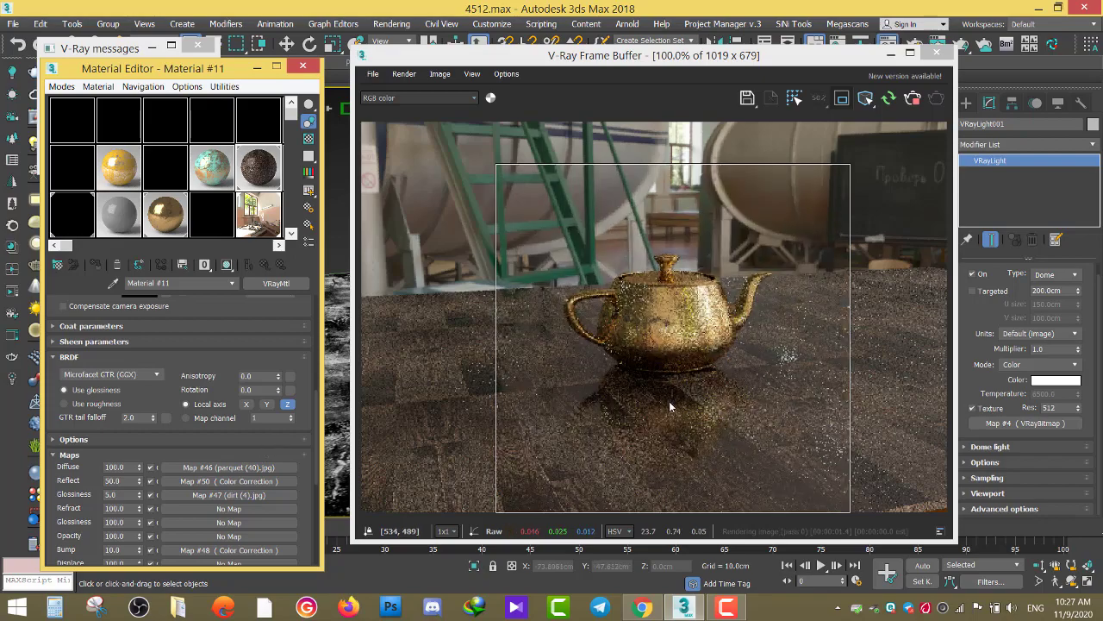
Step: Move the Material Editor up and left and make it taller
scroll(674, 391, "up", 1)
scroll(687, 315, "down", 2)
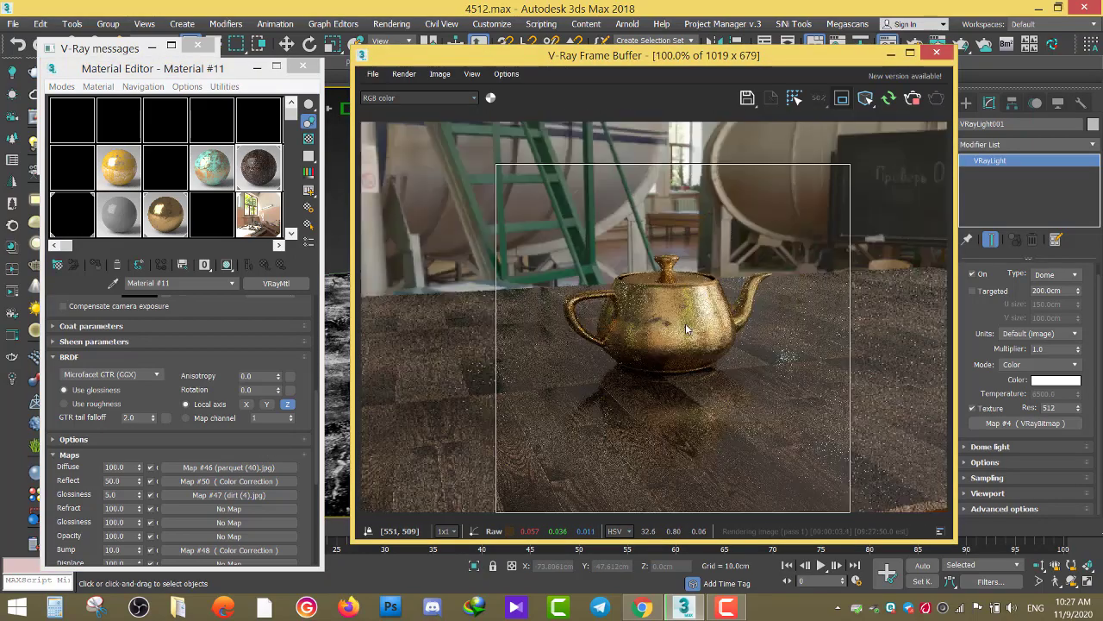
scroll(638, 418, "up", 2)
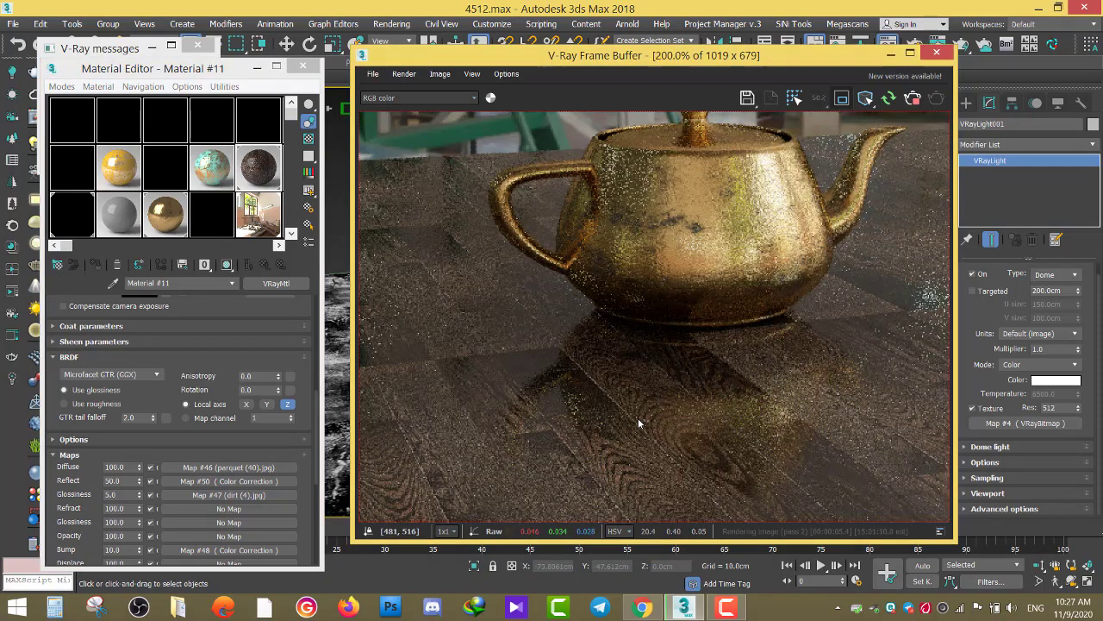
left_click_drag(166, 68, 153, 18)
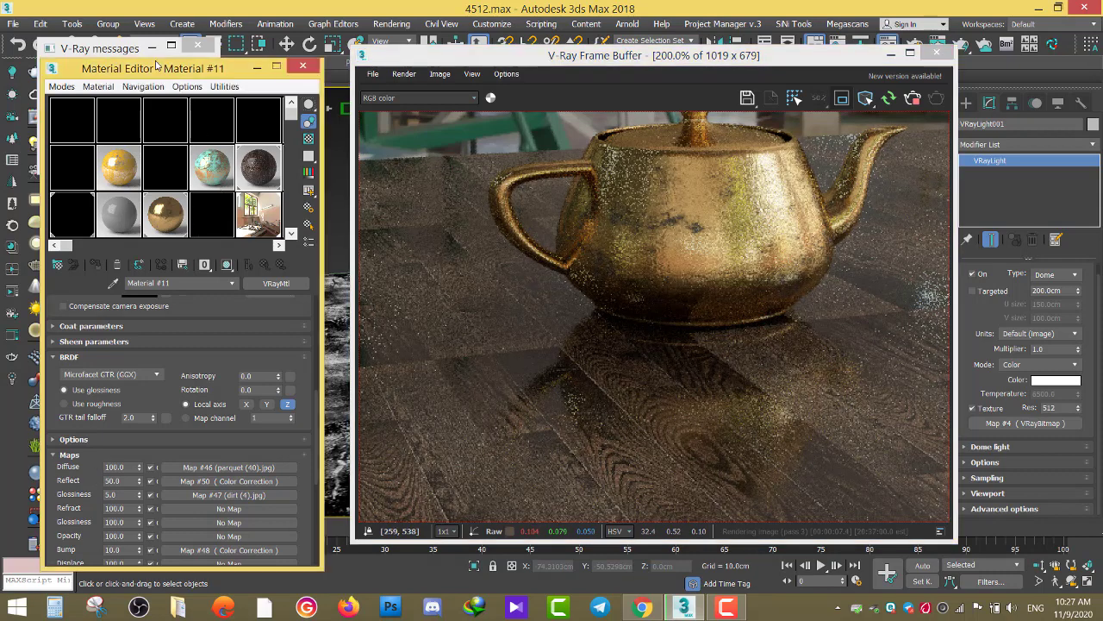
left_click_drag(109, 517, 125, 593)
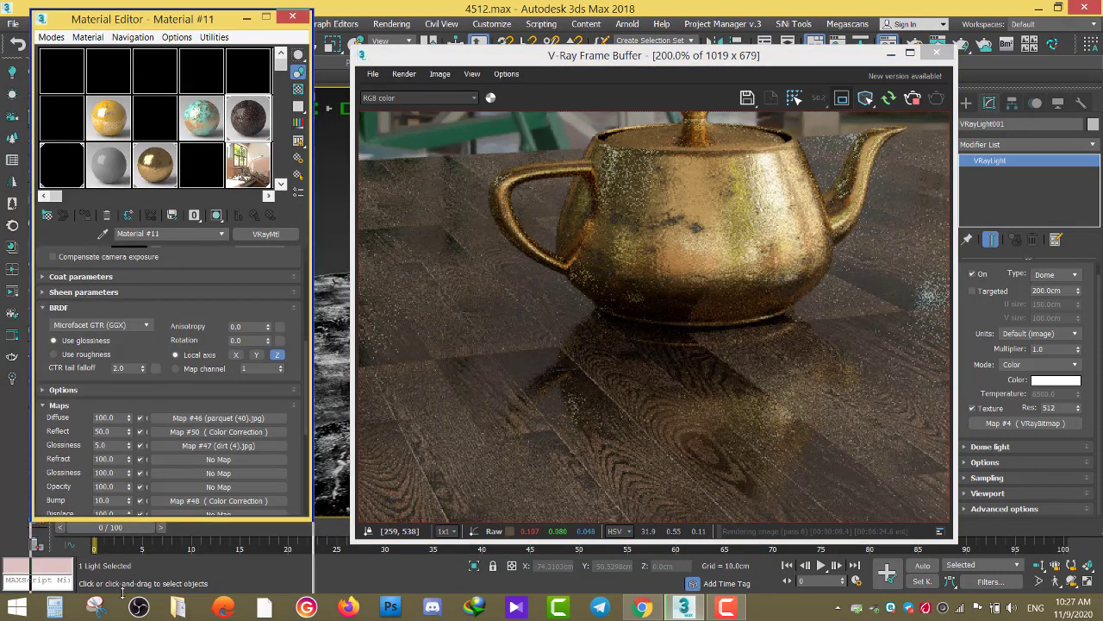
mouse_move(63, 449)
left_mouse_down()
mouse_move(77, 572)
mouse_move(77, 539)
left_mouse_up()
Step: Set the glossiness map amount to 50 and inspect the updated render
left_click(112, 536)
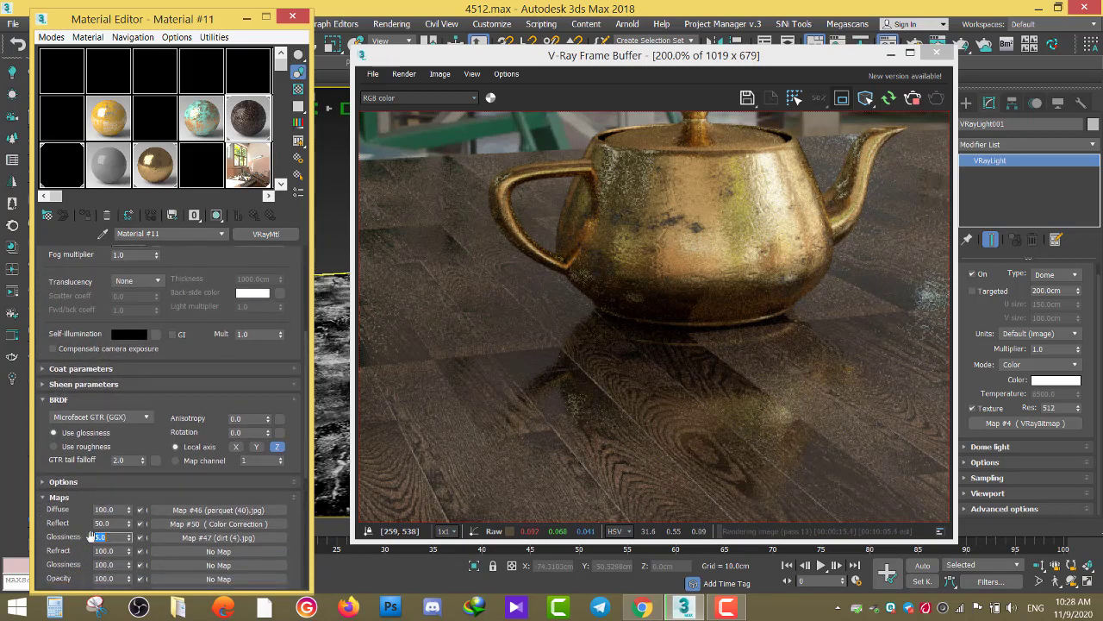
type("50")
key("Return")
scroll(669, 382, "down", 1)
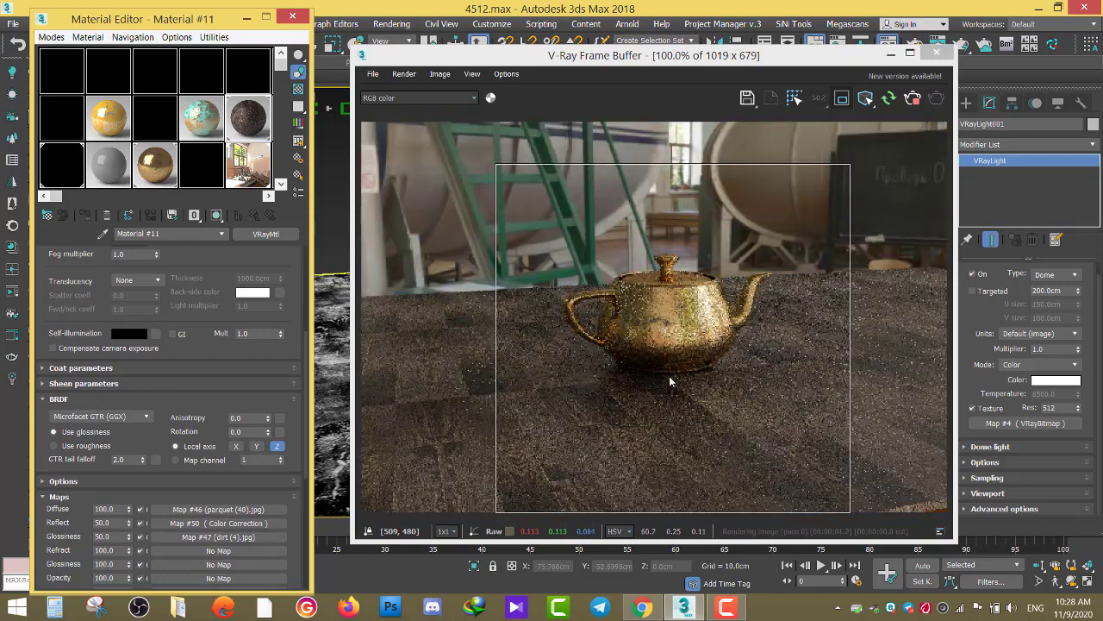
scroll(670, 412, "up", 1)
scroll(668, 410, "down", 1)
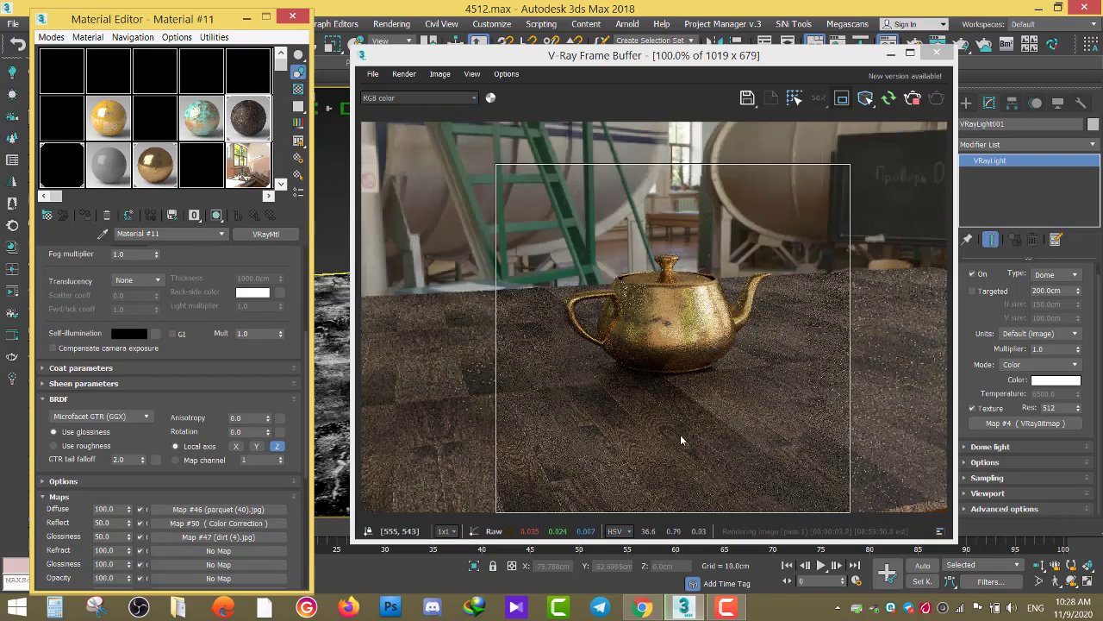
scroll(680, 437, "up", 1)
scroll(678, 417, "down", 1)
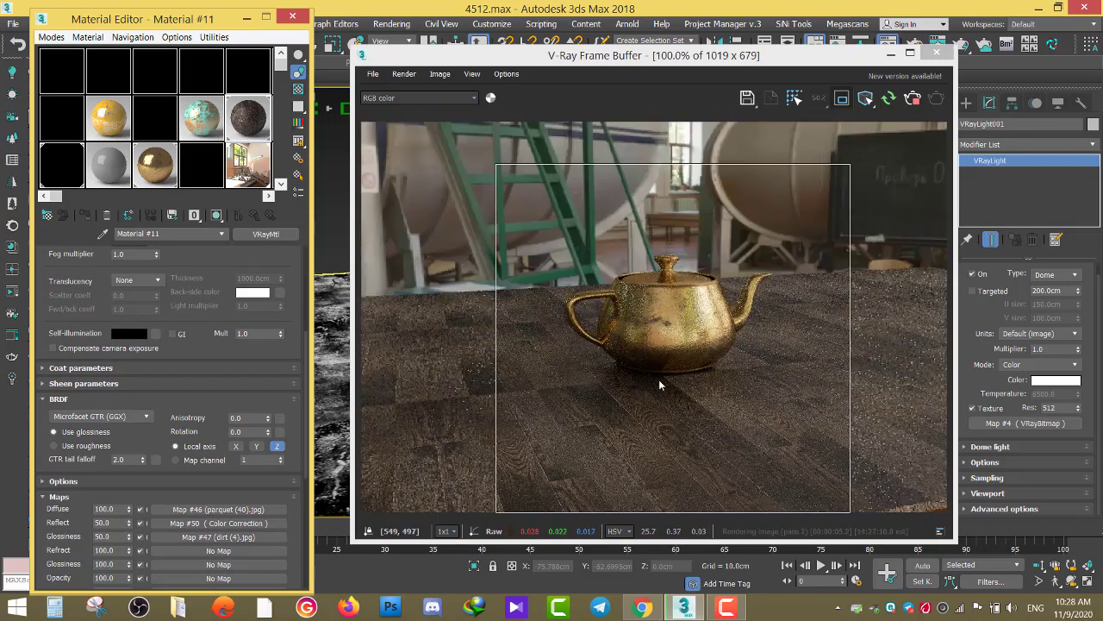
scroll(655, 377, "up", 1)
scroll(652, 371, "down", 1)
scroll(660, 413, "up", 1)
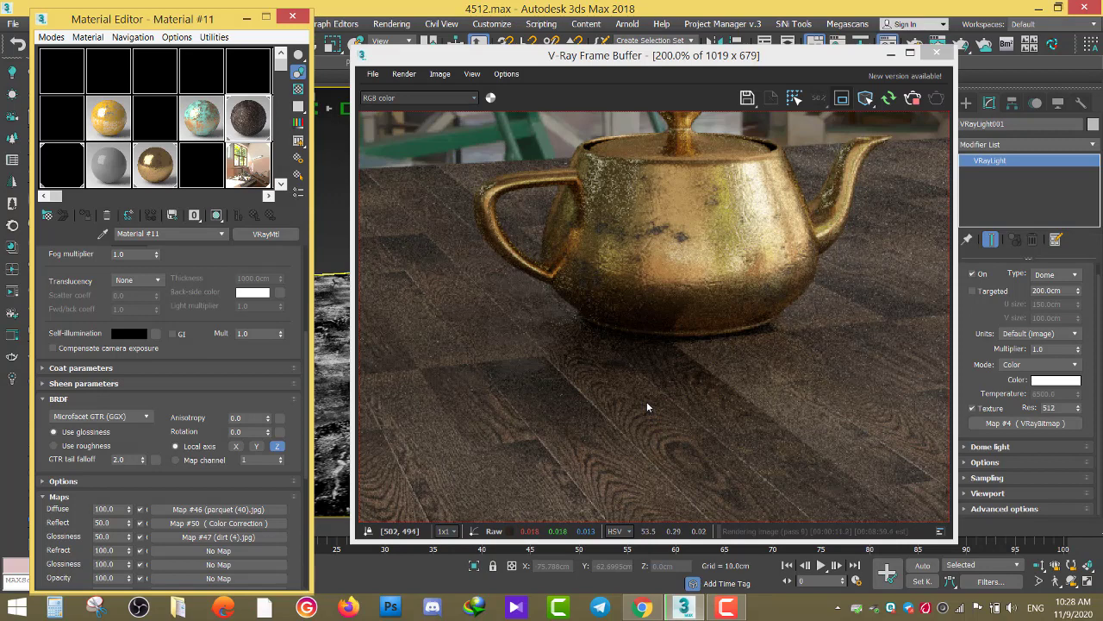
scroll(647, 405, "down", 1)
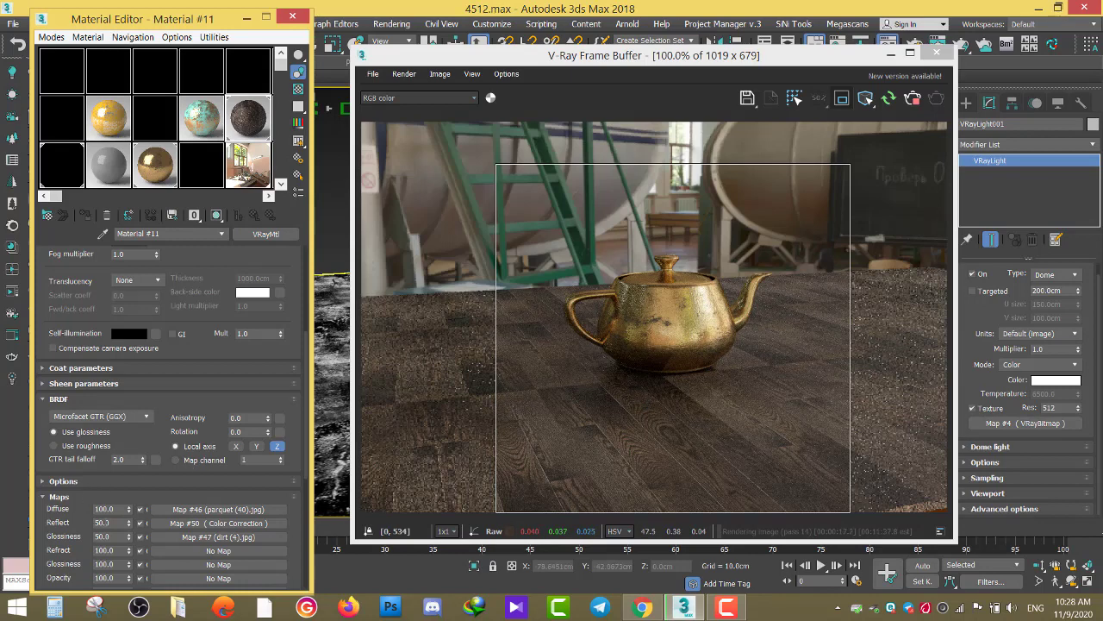
type("20")
Step: Try Reflect map amounts of 20 and 100, settling on 30
key("Return")
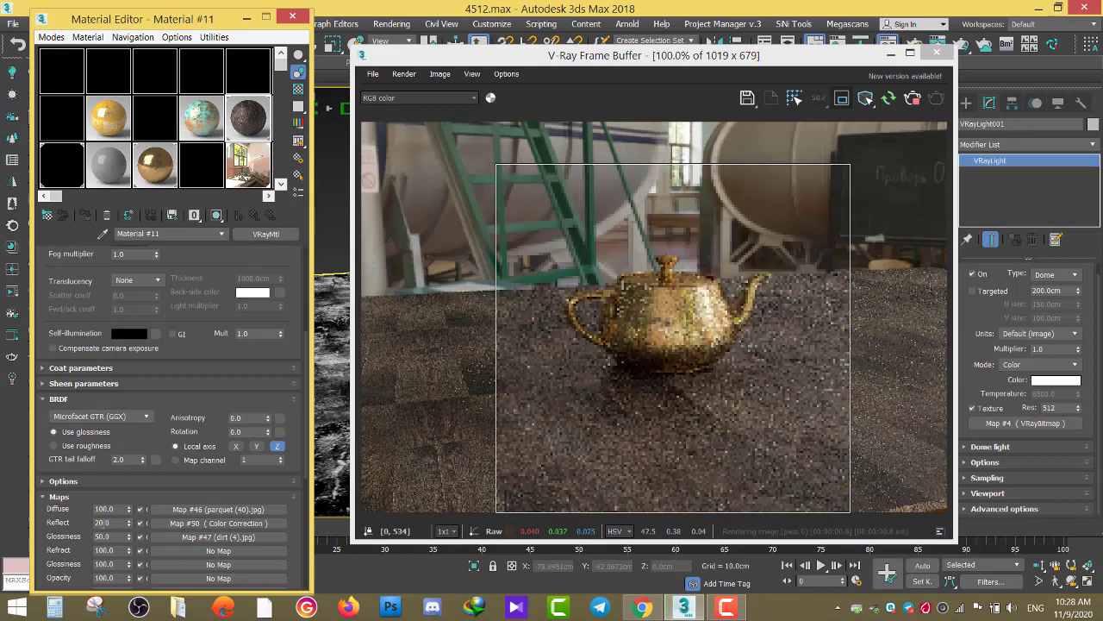
type("100")
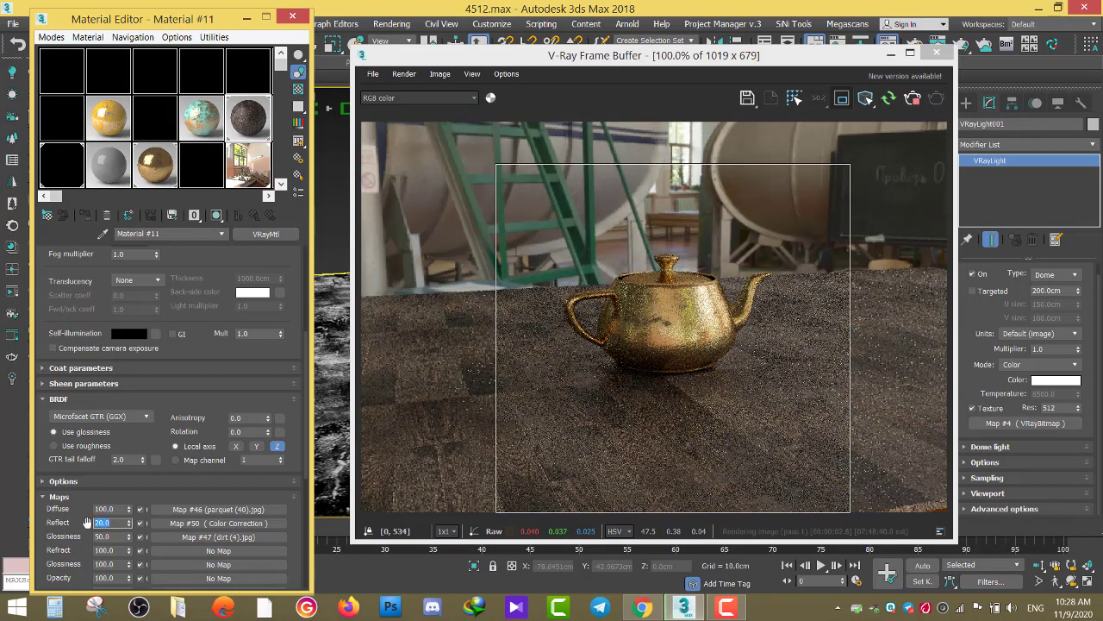
key("Return")
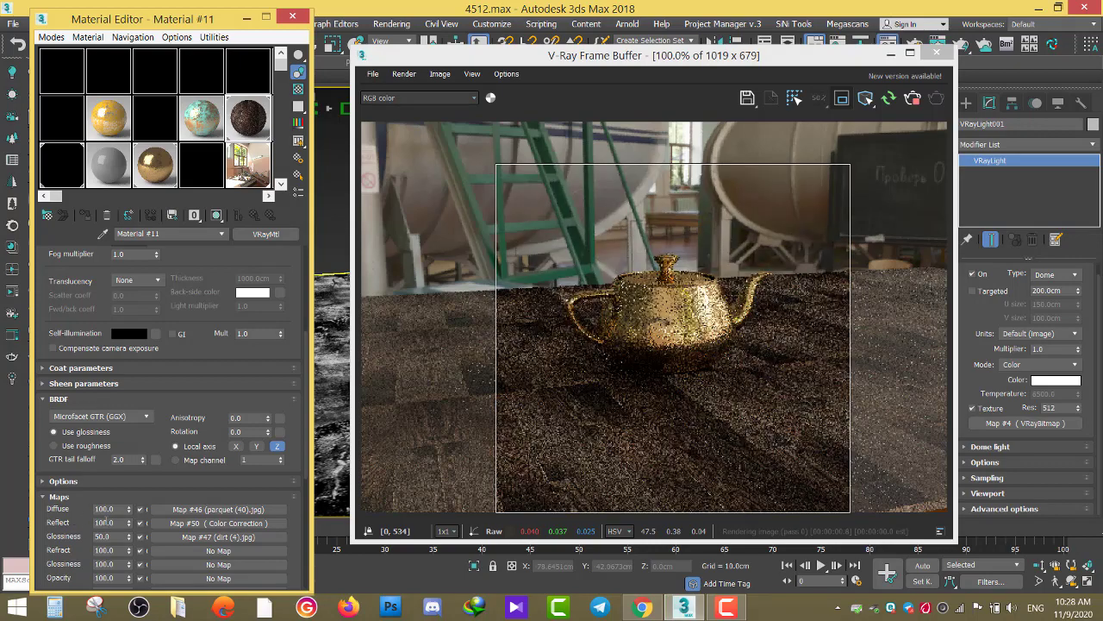
type("1")
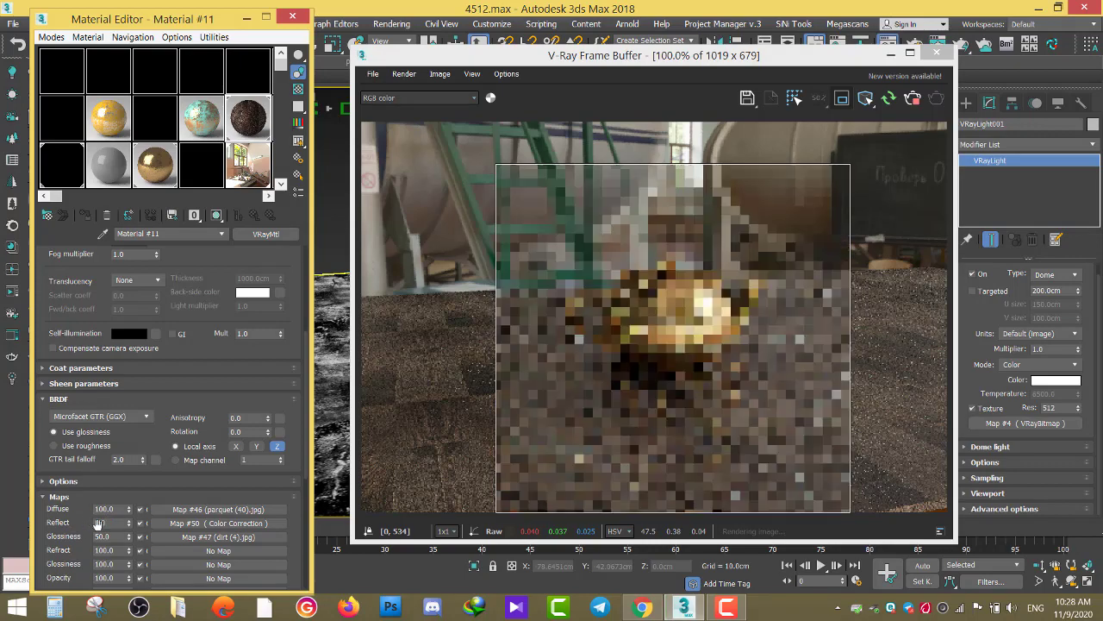
key("BackSpace")
type("20")
key("Return")
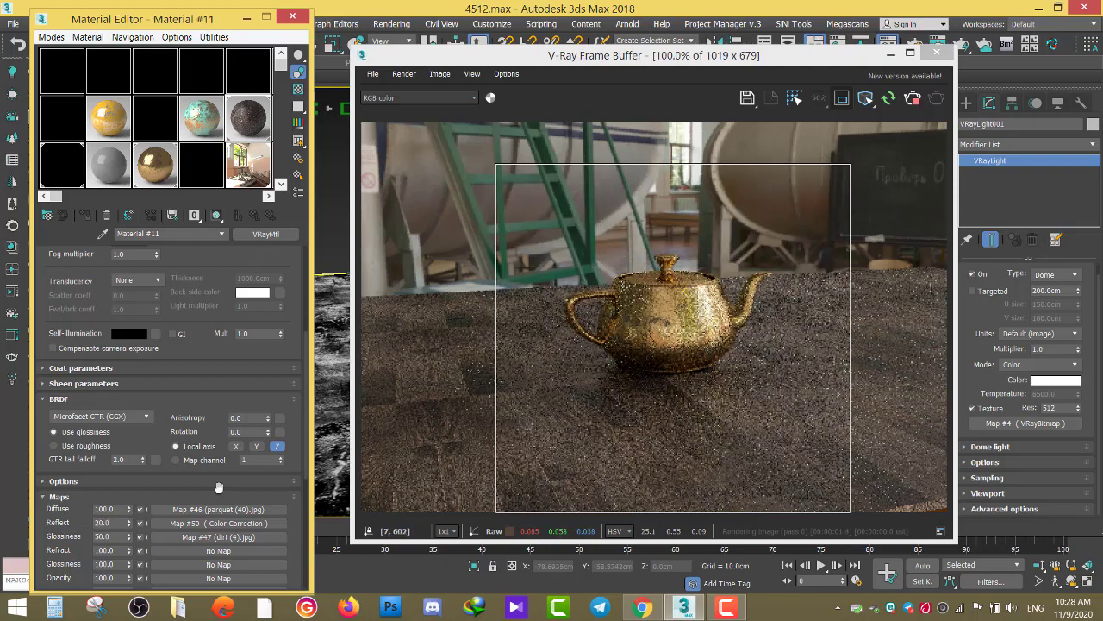
type("30")
key("Tab")
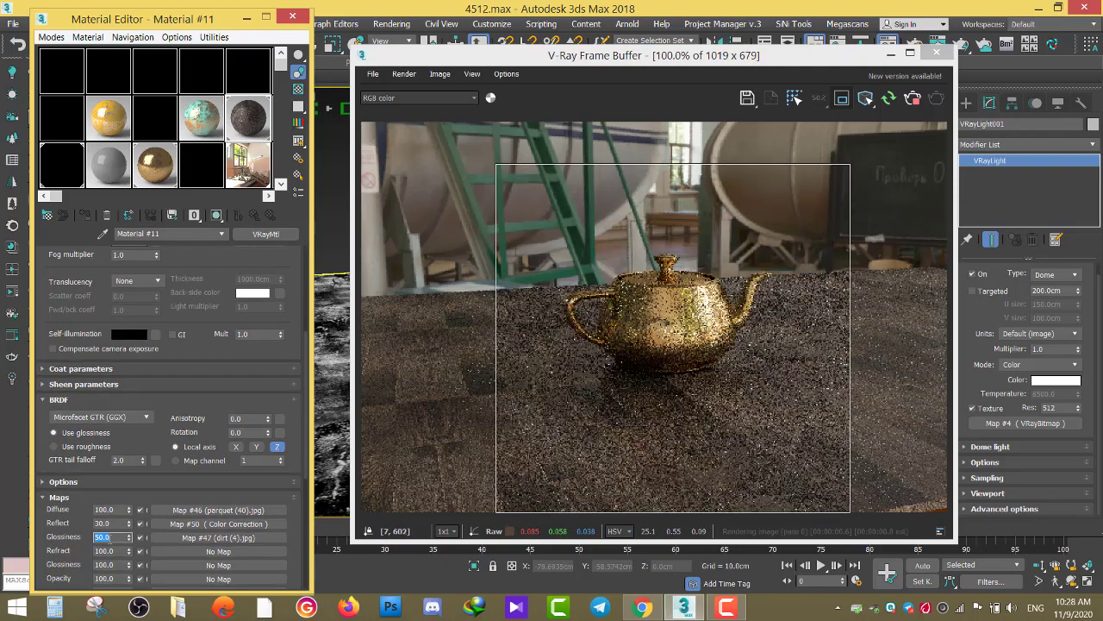
Step: Try glossiness map amounts of 10 and 30, settling on 20
type("10")
key("Return")
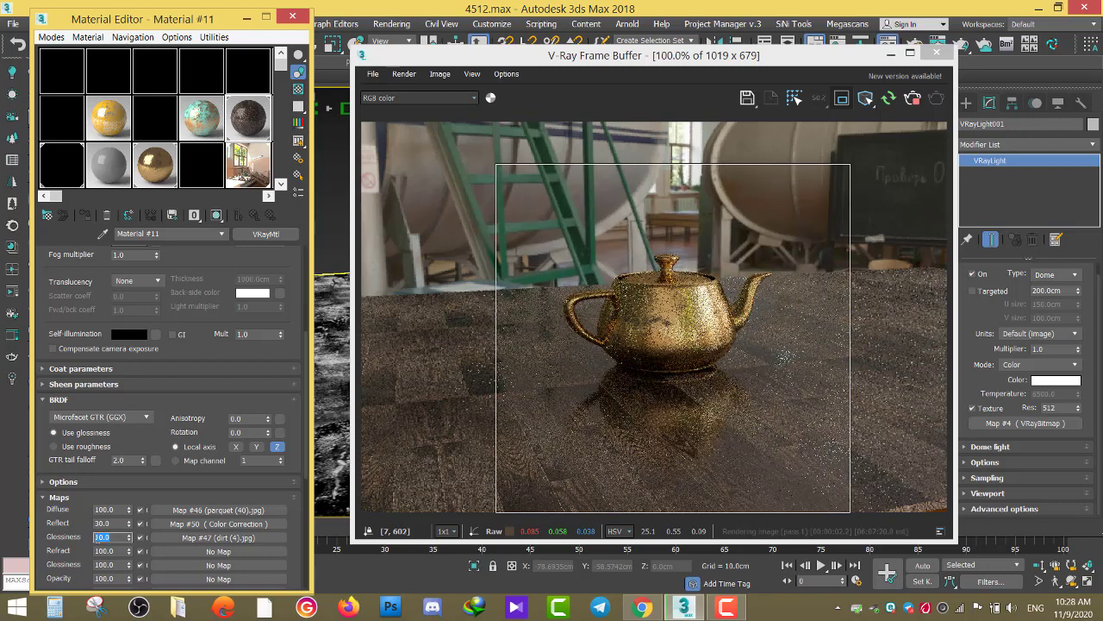
type("30")
key("Return")
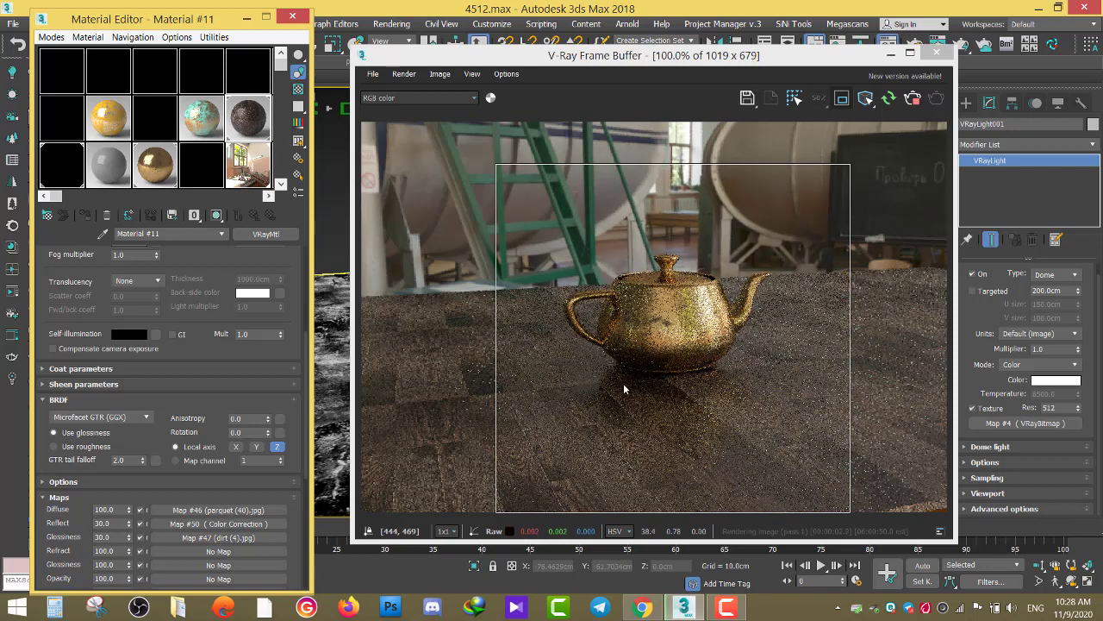
double_click(113, 537)
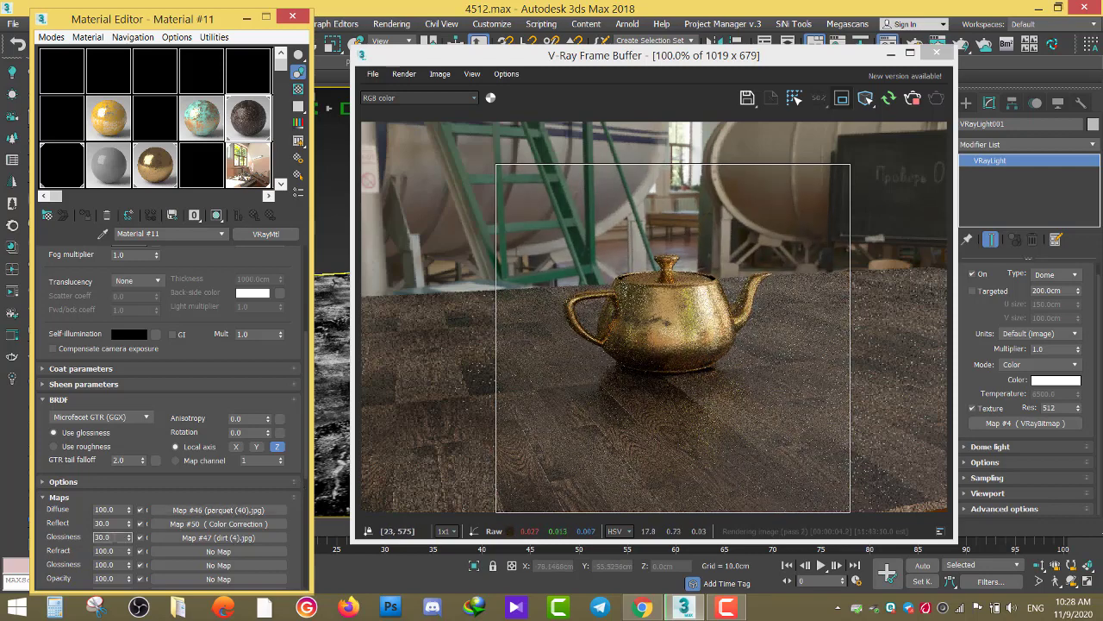
type("20")
key("Return")
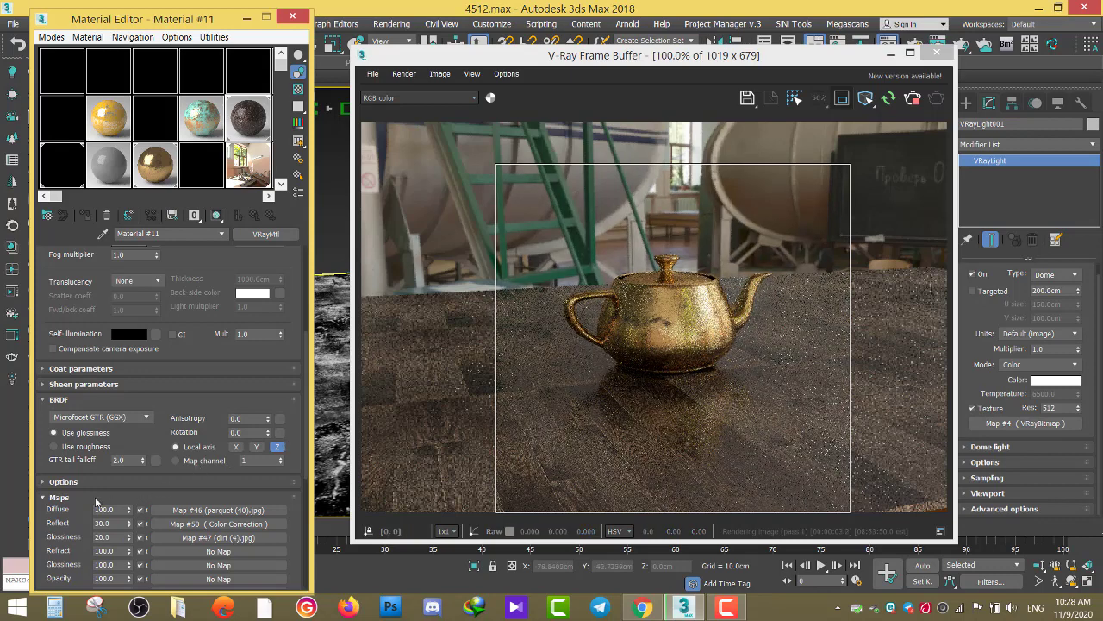
Step: Open the glossiness dirt bitmap (Map #47) and enable Show Shaded Material in Viewport
left_click_drag(87, 298, 114, 468)
scroll(138, 365, "up", 3)
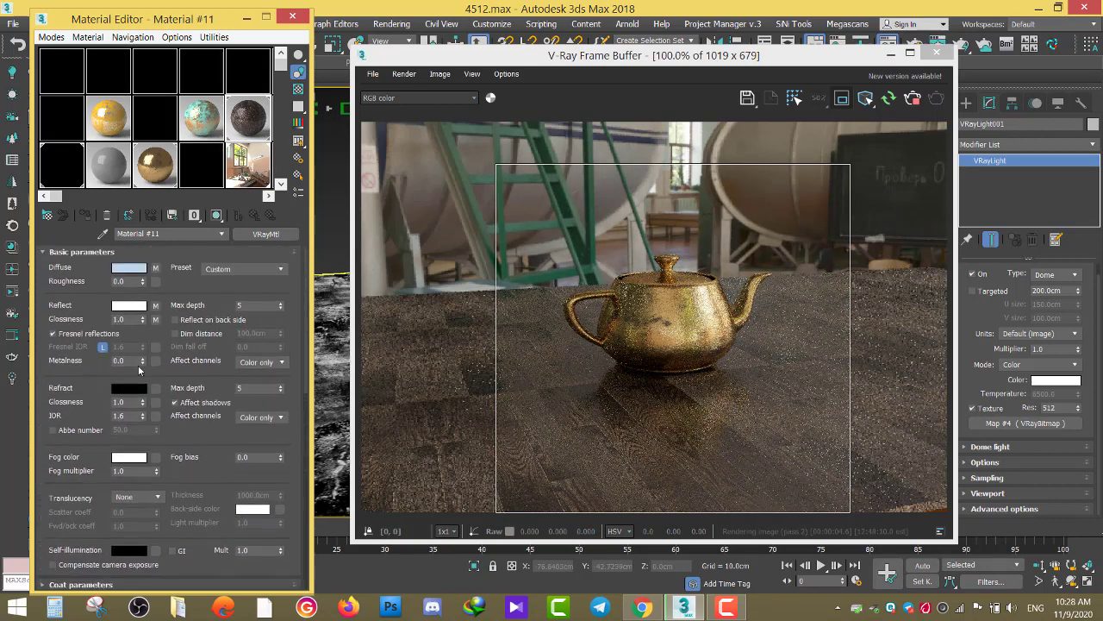
left_click(155, 320)
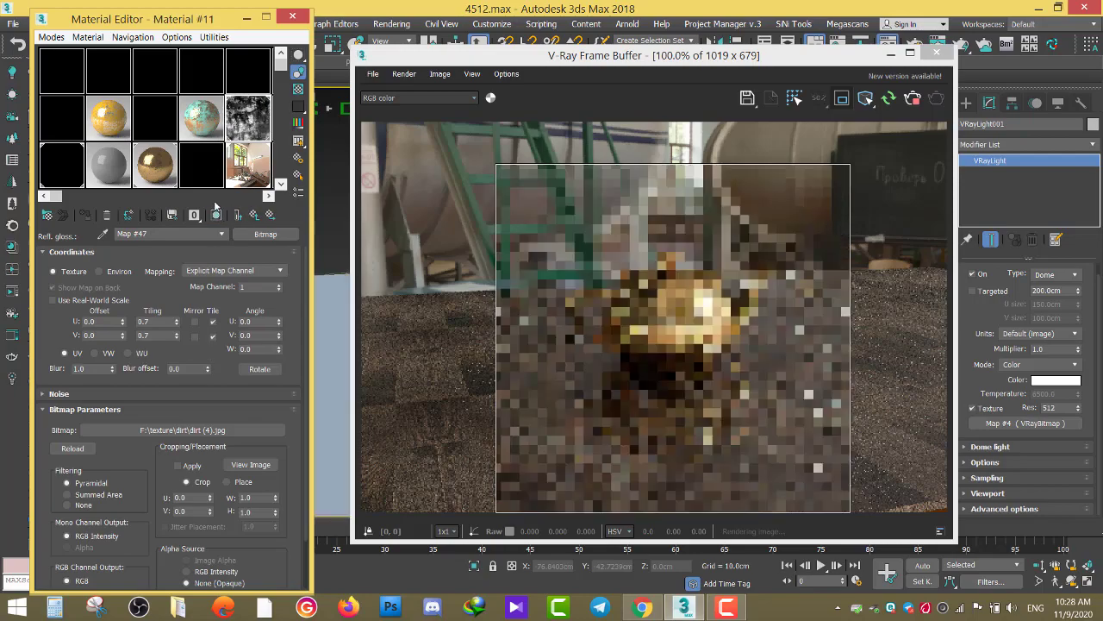
left_click(215, 215)
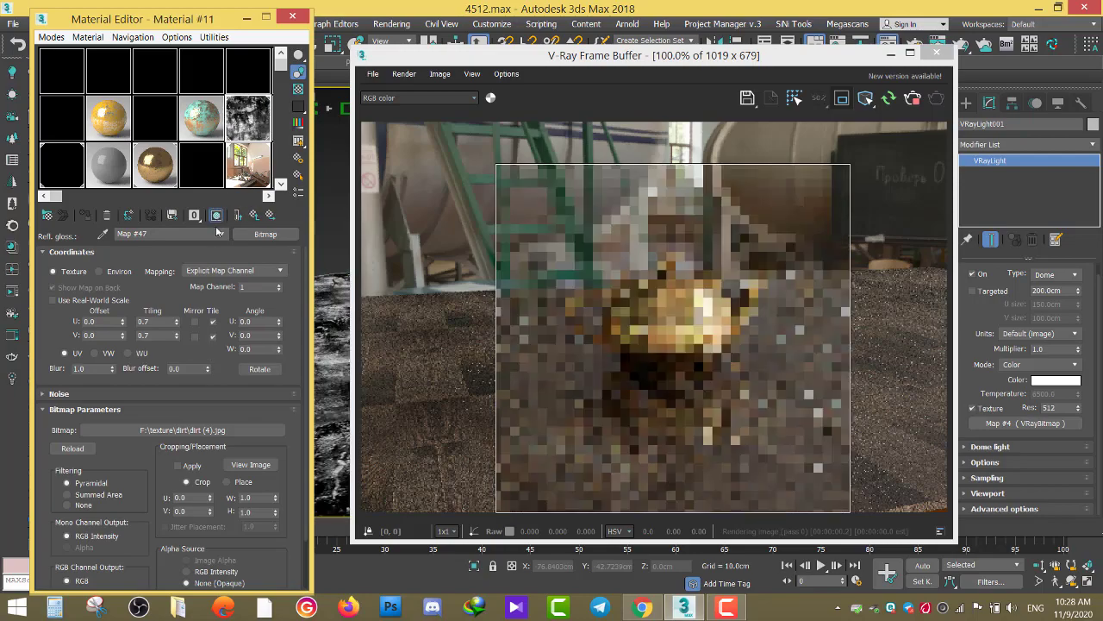
Step: Replace the glossiness bitmap with dirt (11).jpg
left_click(172, 430)
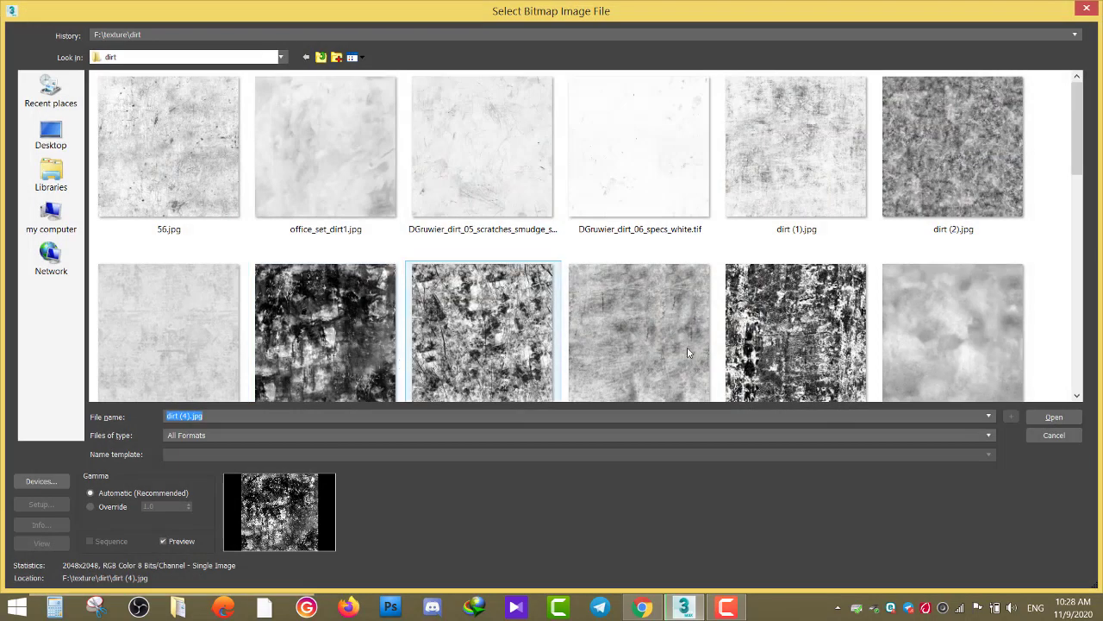
left_click(832, 348)
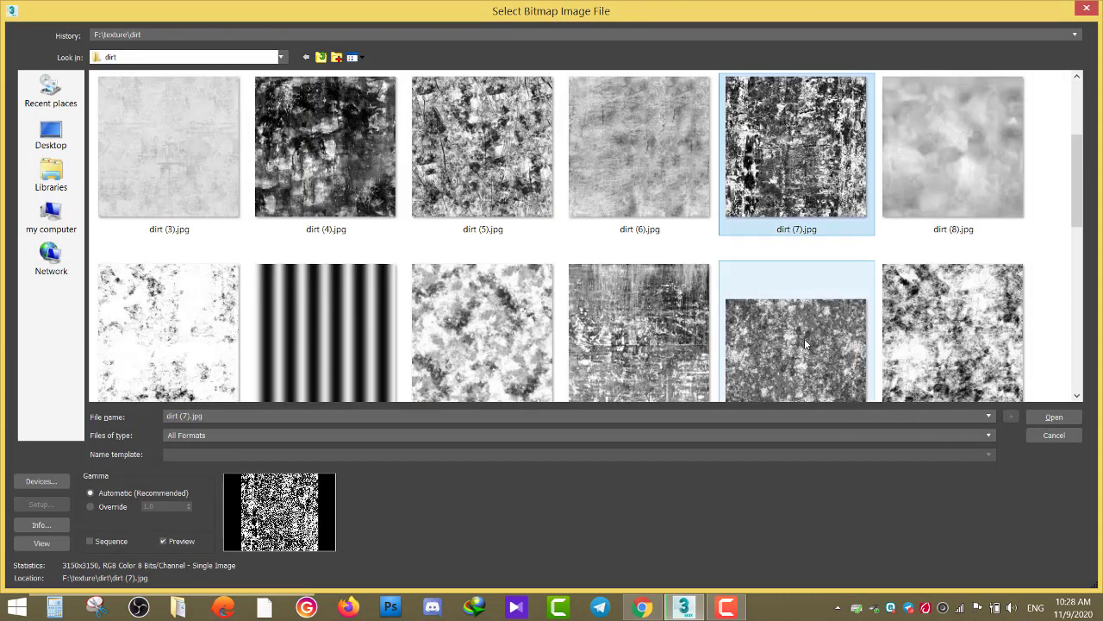
scroll(793, 361, "down", 2)
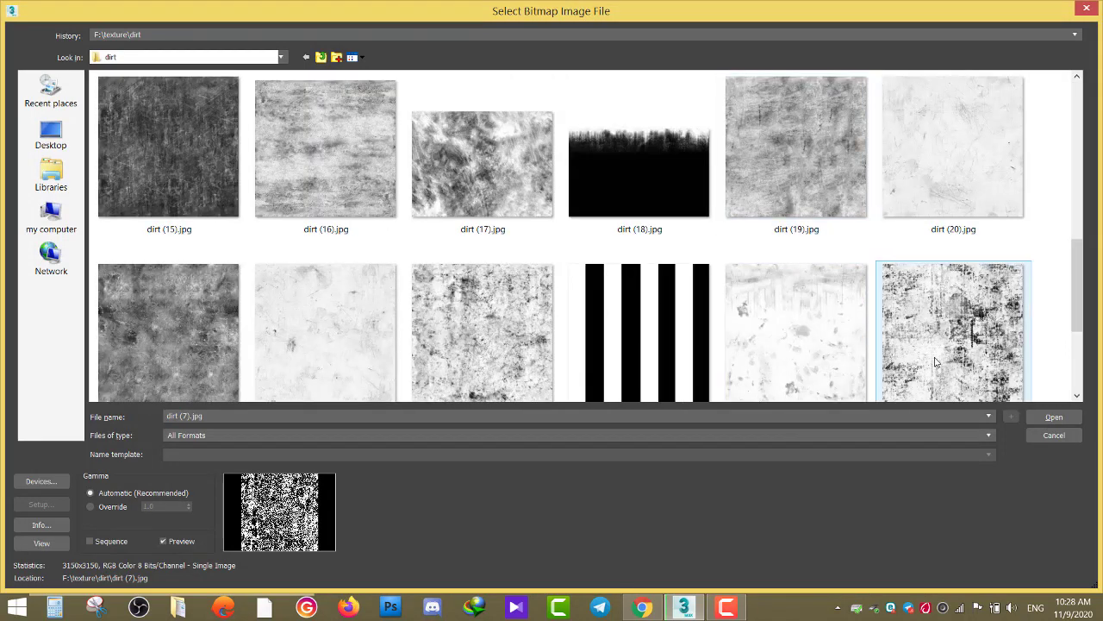
scroll(762, 353, "down", 1)
scroll(754, 349, "up", 5)
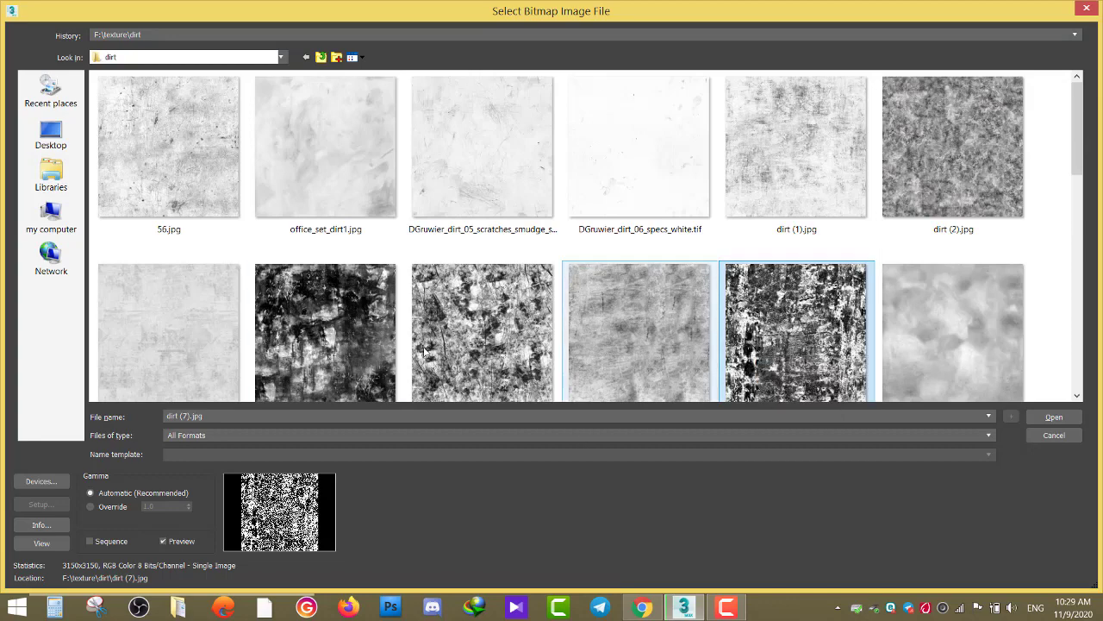
scroll(401, 364, "down", 1)
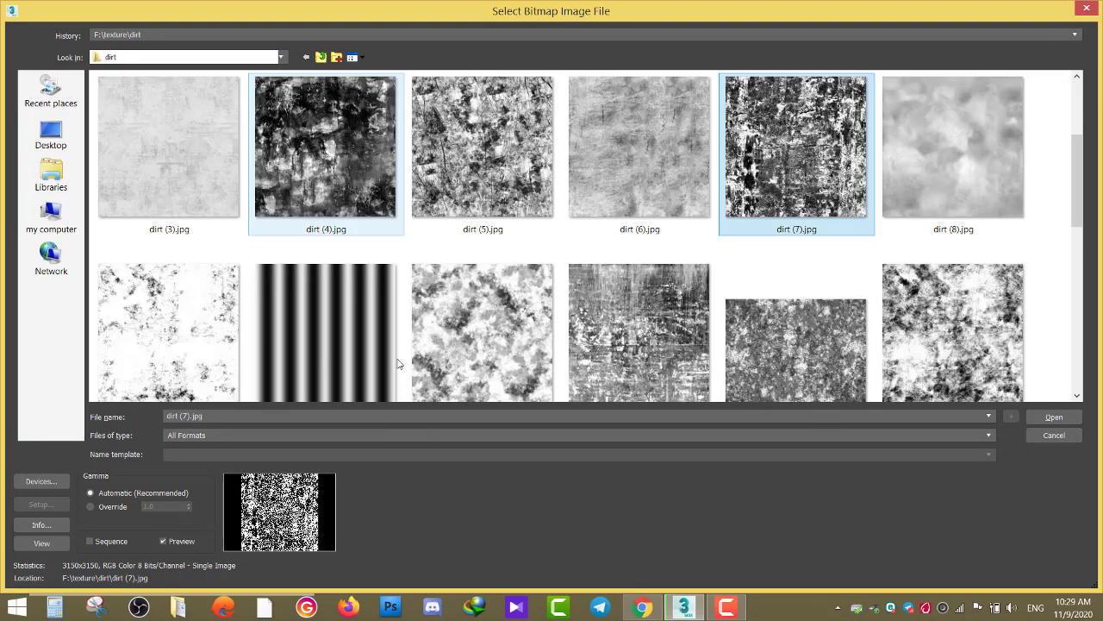
double_click(505, 312)
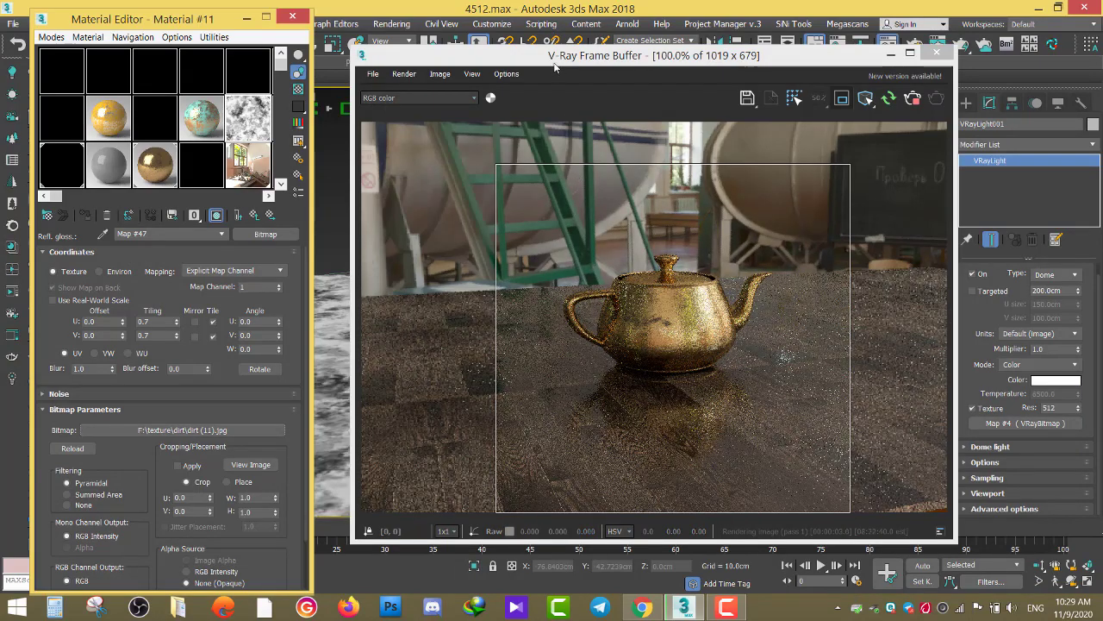
Step: Set the dirt glossiness texture's tiling to 1.0 and return to the floor material
left_click_drag(554, 64, 702, 60)
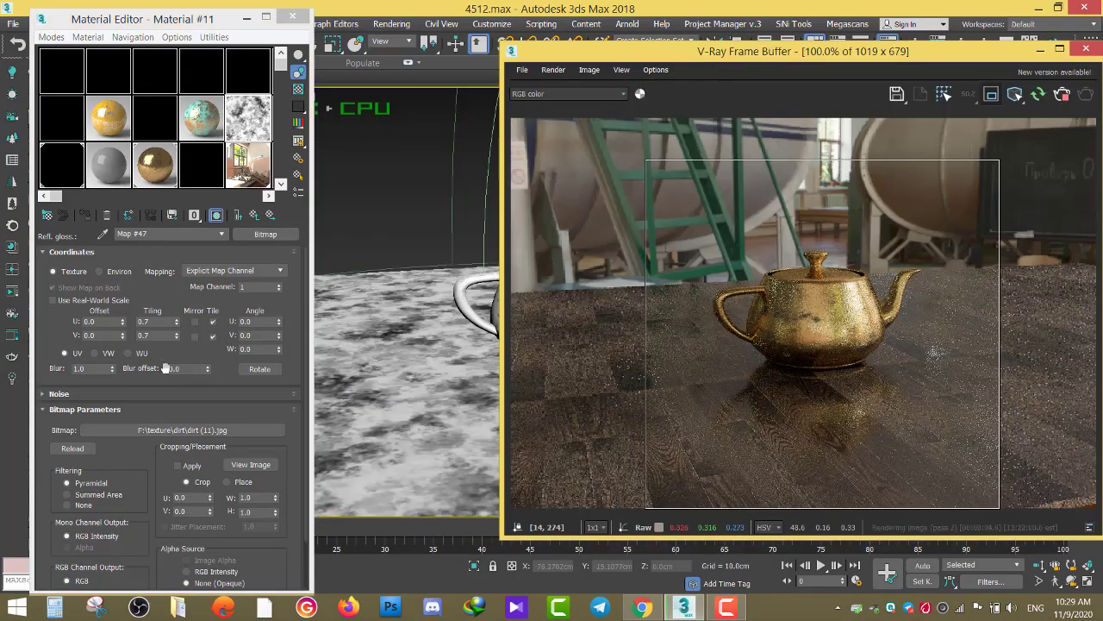
left_click_drag(176, 322, 177, 324)
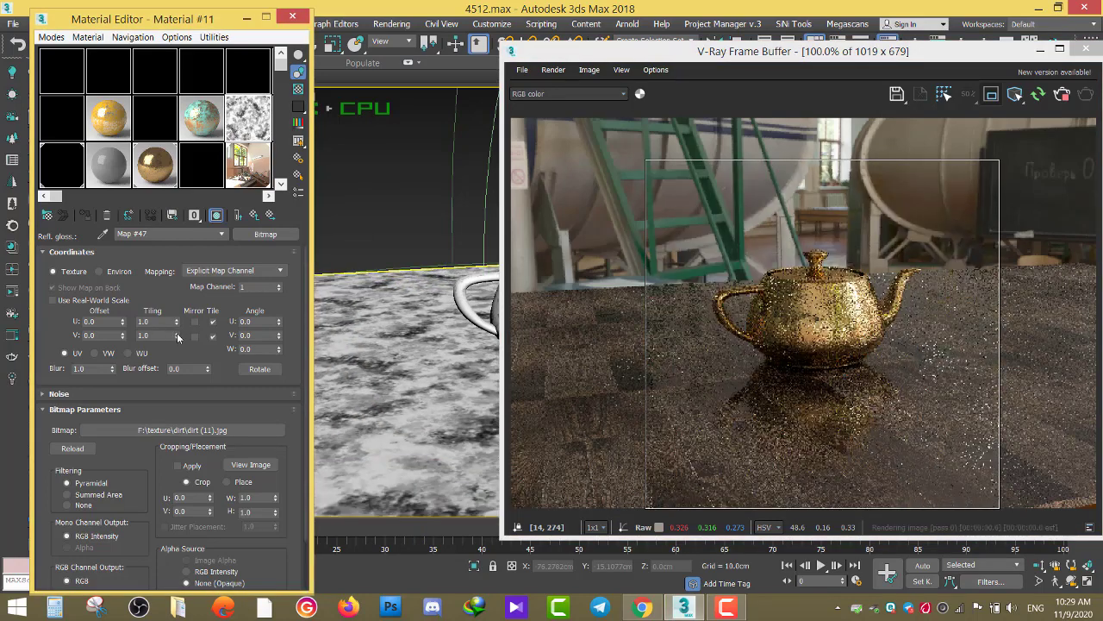
left_click(255, 216)
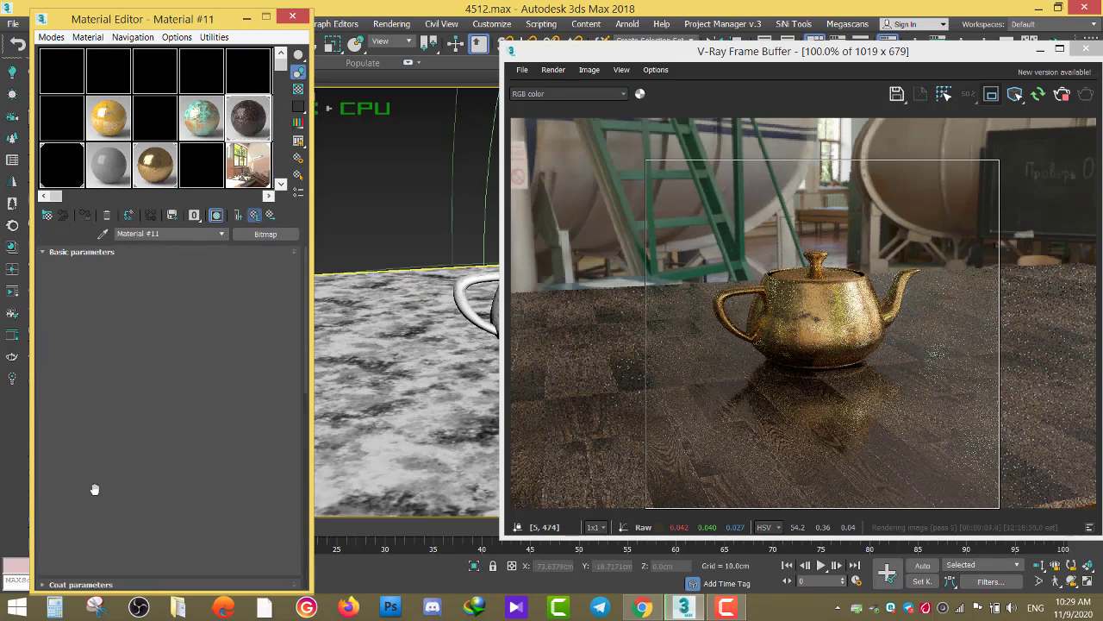
Step: Set the glossiness map amount to 40, after briefly trying 50
scroll(91, 303, "down", 5)
scroll(92, 303, "down", 1)
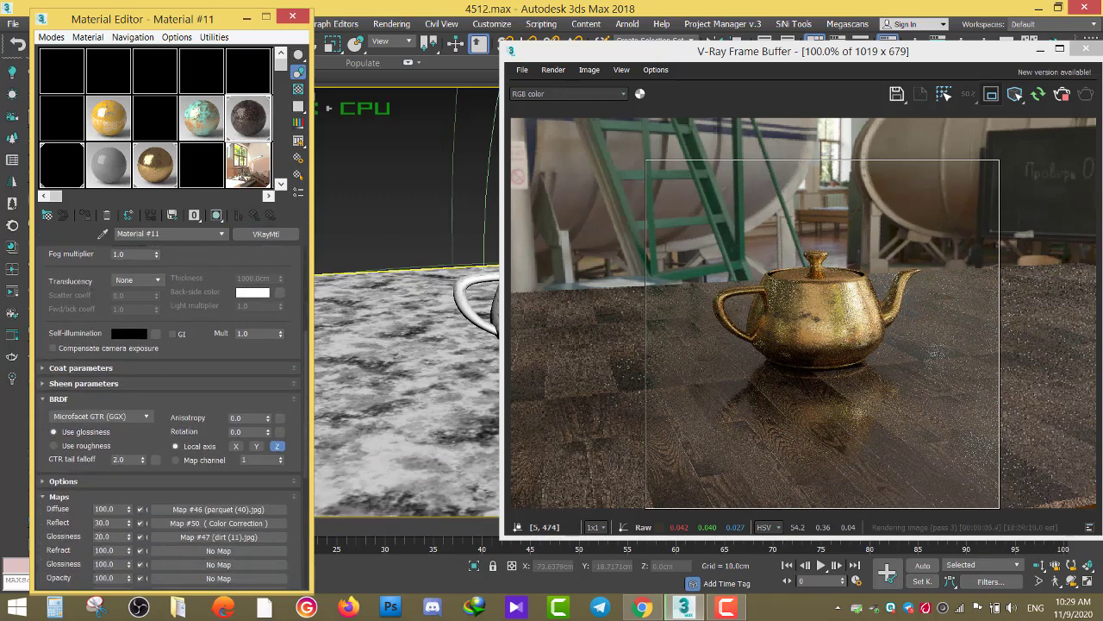
type("50")
key("Return")
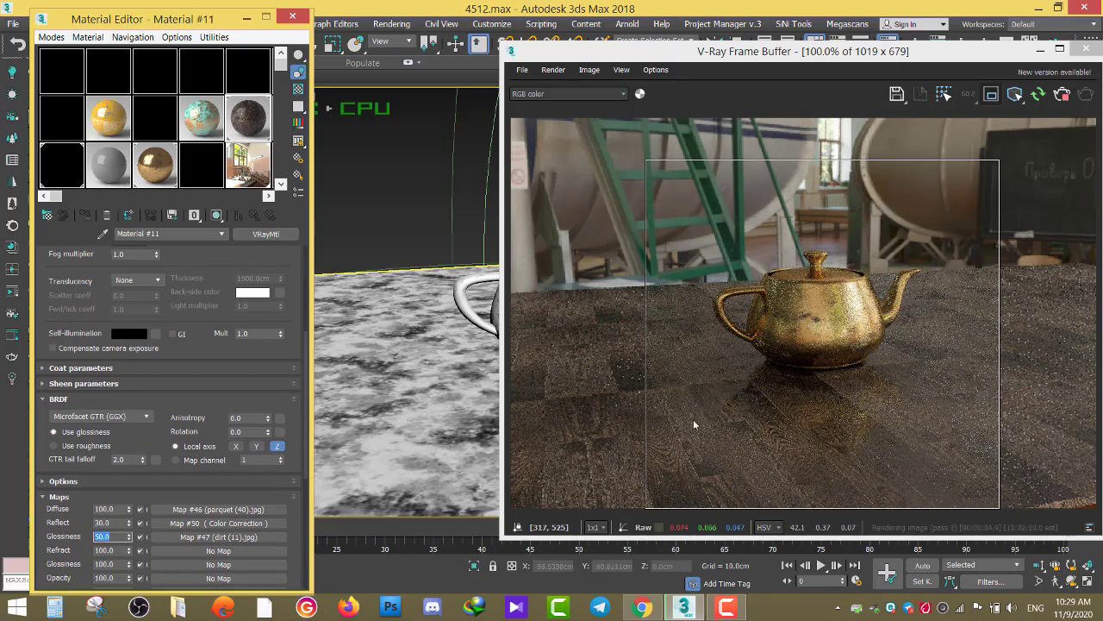
type("40")
key("Return")
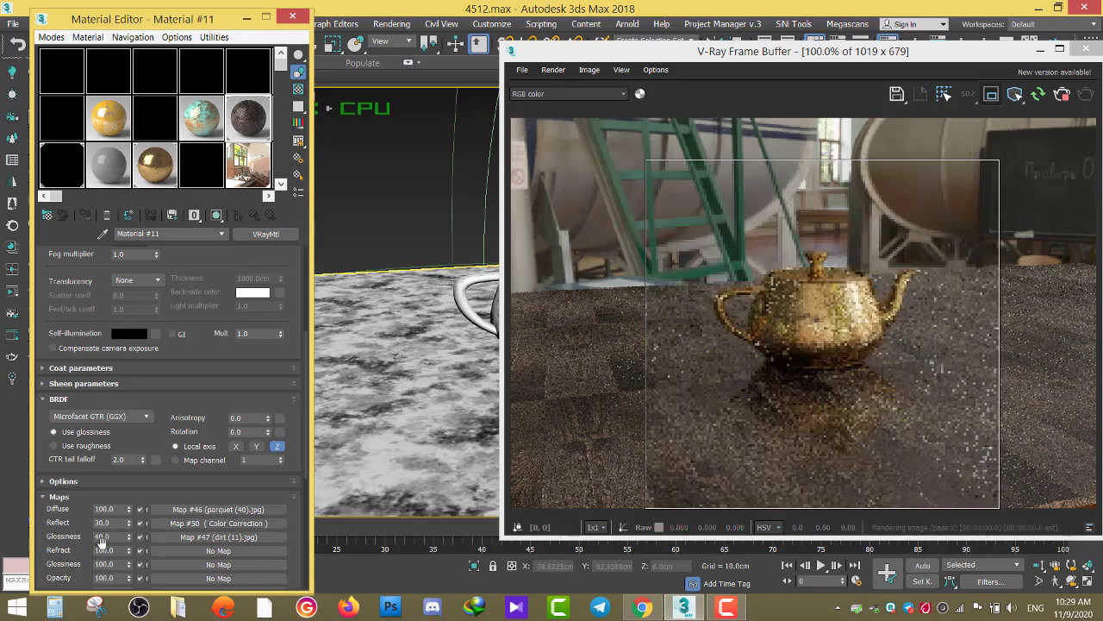
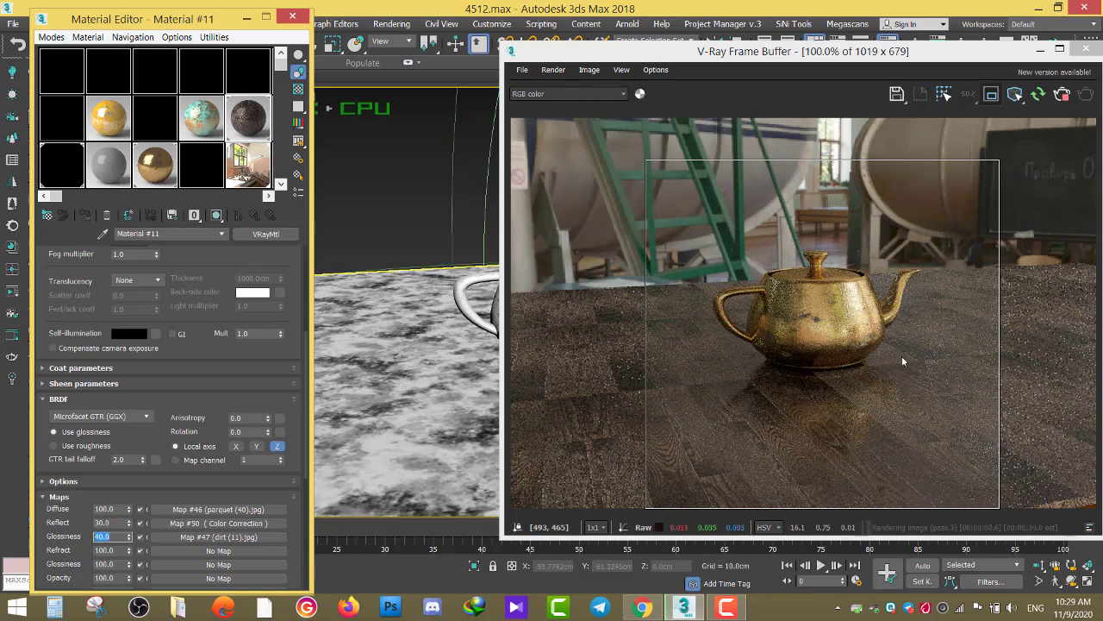
Step: Stop the render, close the frame buffer, and draw a tall box to the teapot's right
left_click(1062, 94)
left_click(1088, 50)
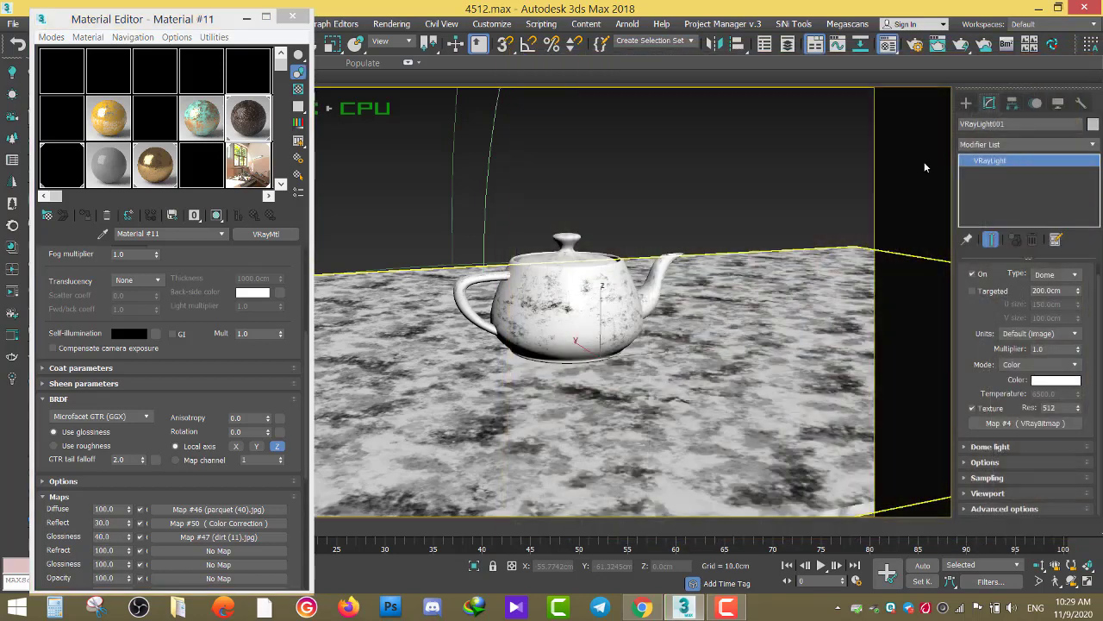
left_click(966, 104)
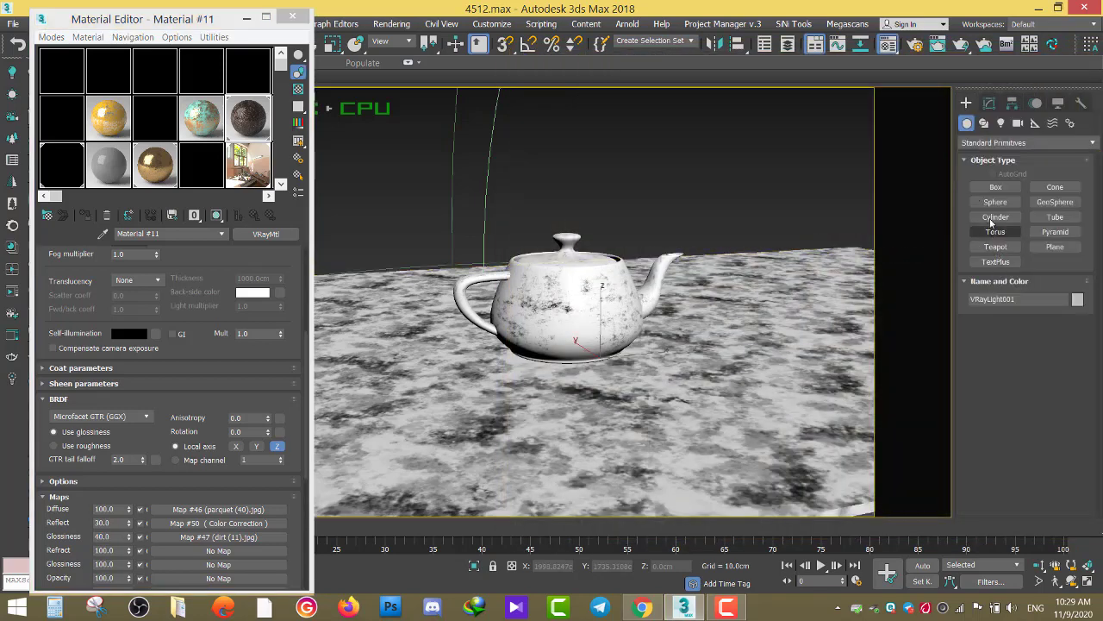
left_click(993, 188)
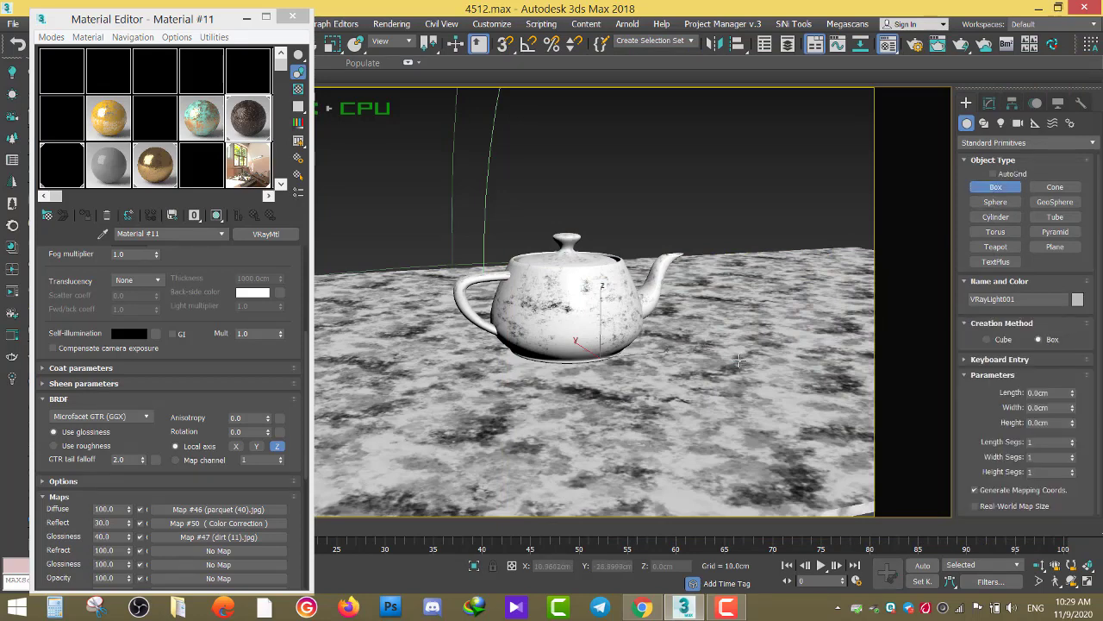
left_click_drag(738, 360, 686, 393)
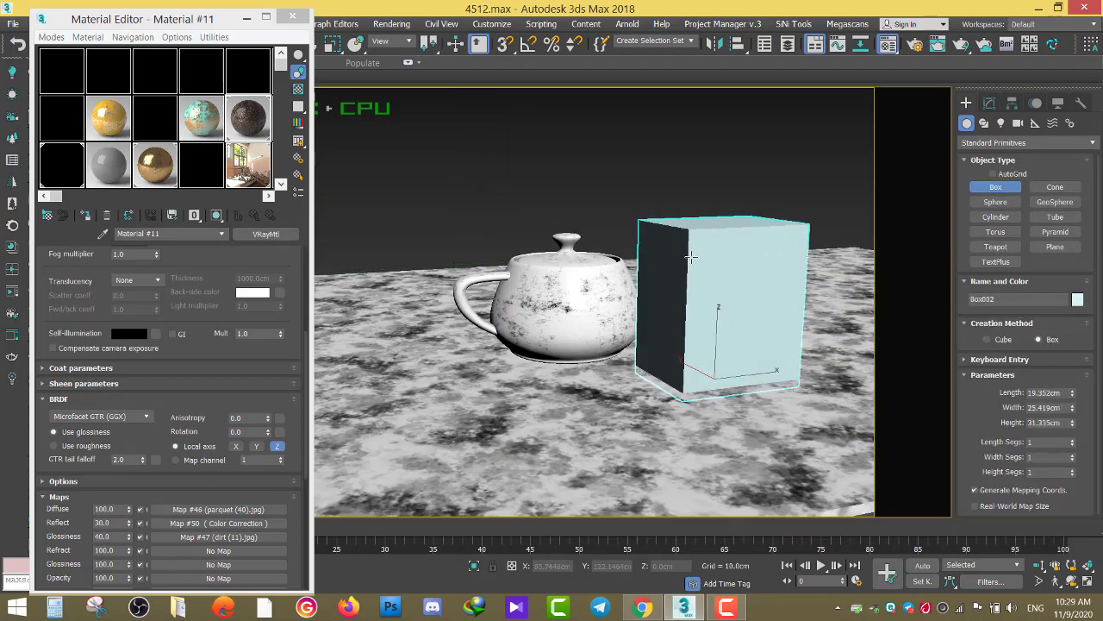
left_click(690, 253)
Step: Align the box on Z only, its minimum to the floor's maximum, so it sits on the floor
key("alt+a")
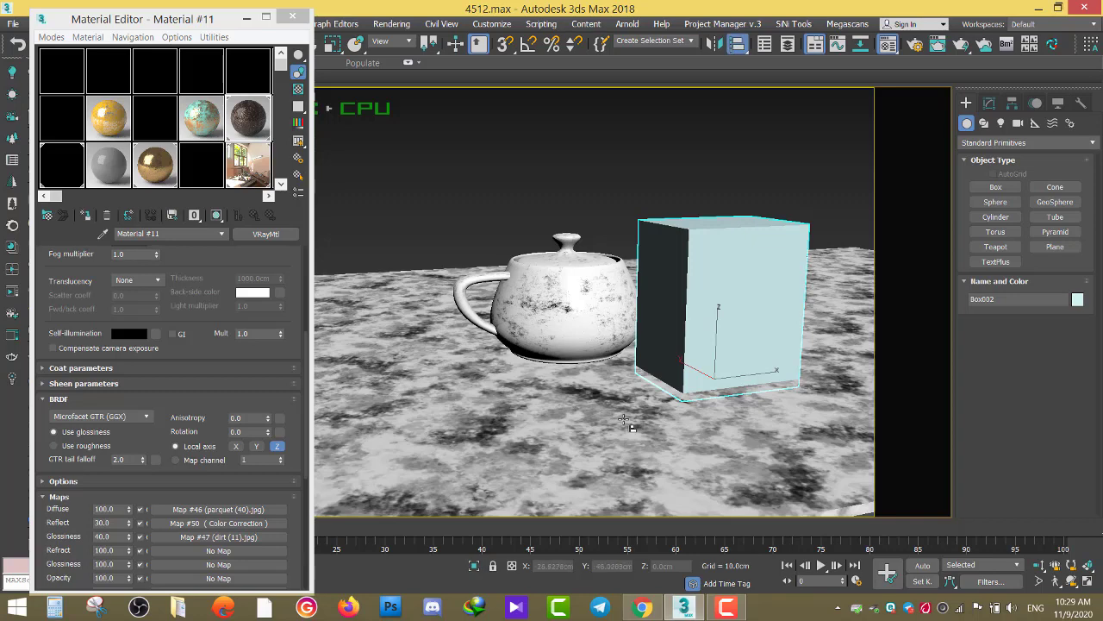
left_click(625, 423)
left_click(478, 212)
left_click(536, 211)
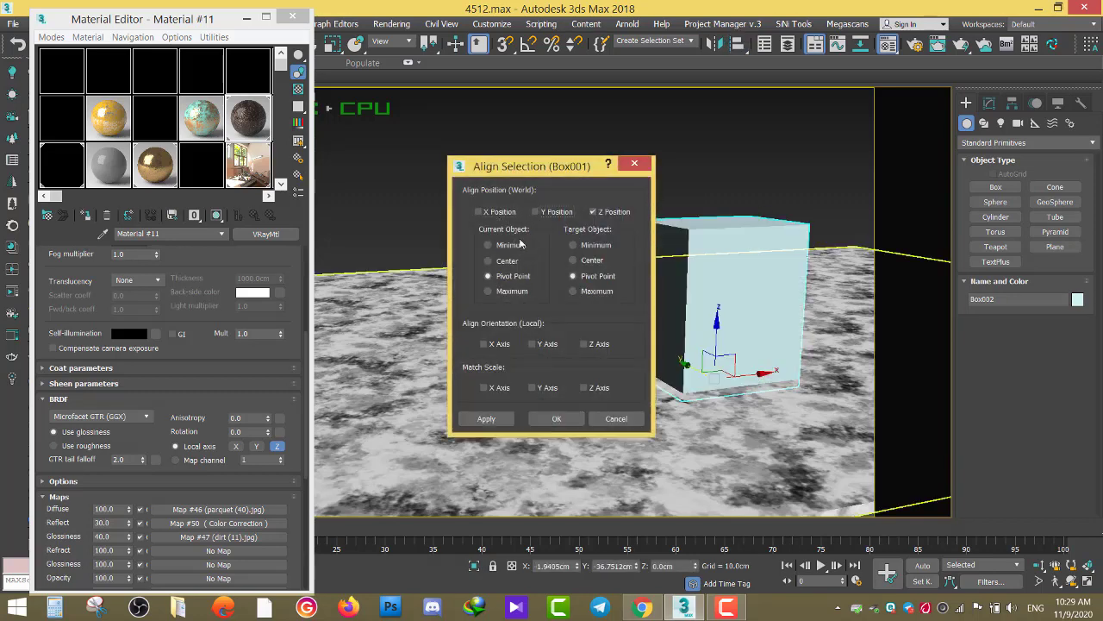
left_click(573, 292)
left_click(556, 418)
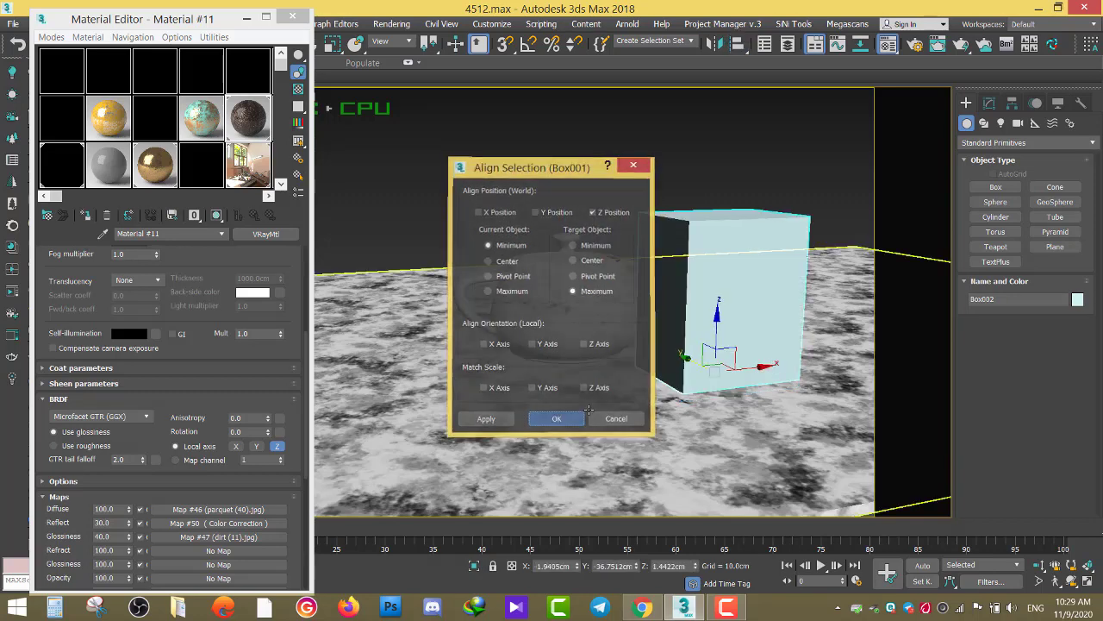
left_click(145, 132)
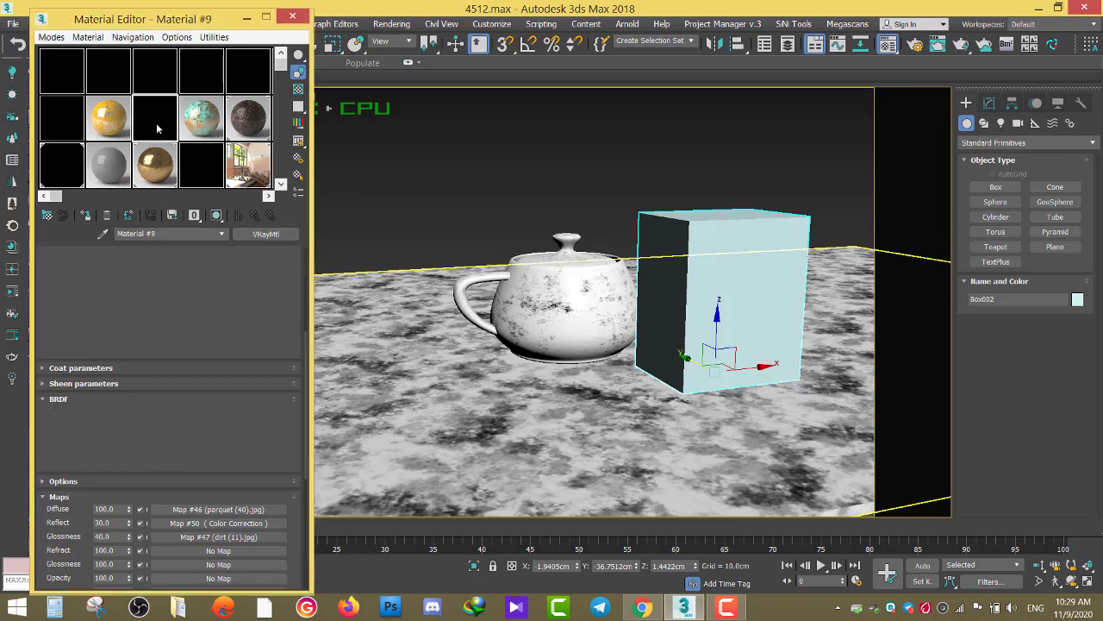
Step: Assign Material #4 to the new box
left_click(156, 82)
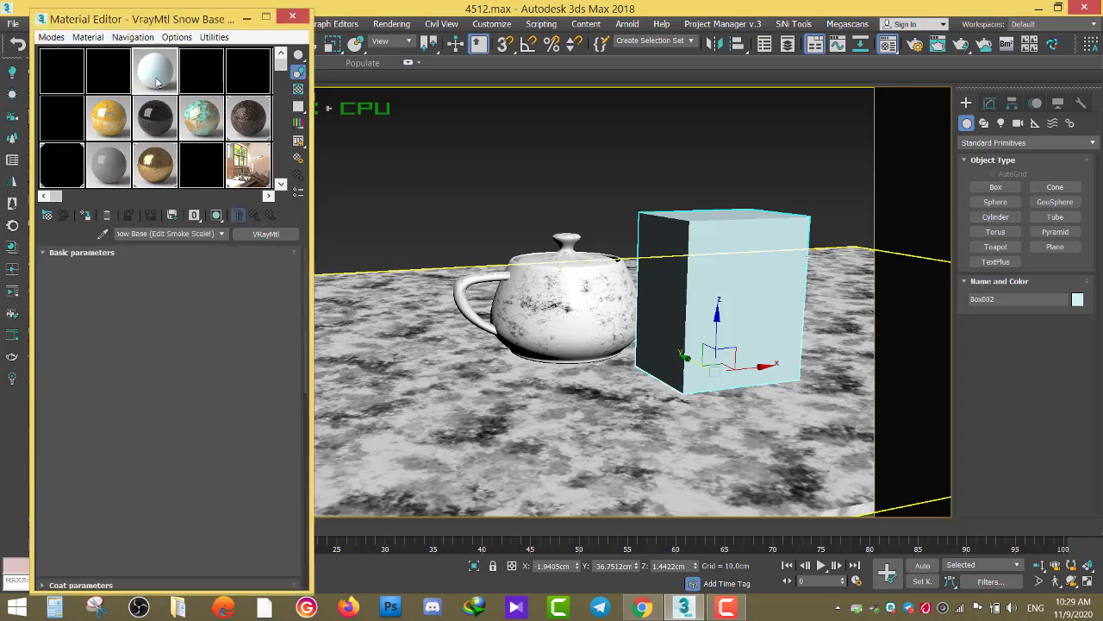
left_click(201, 66)
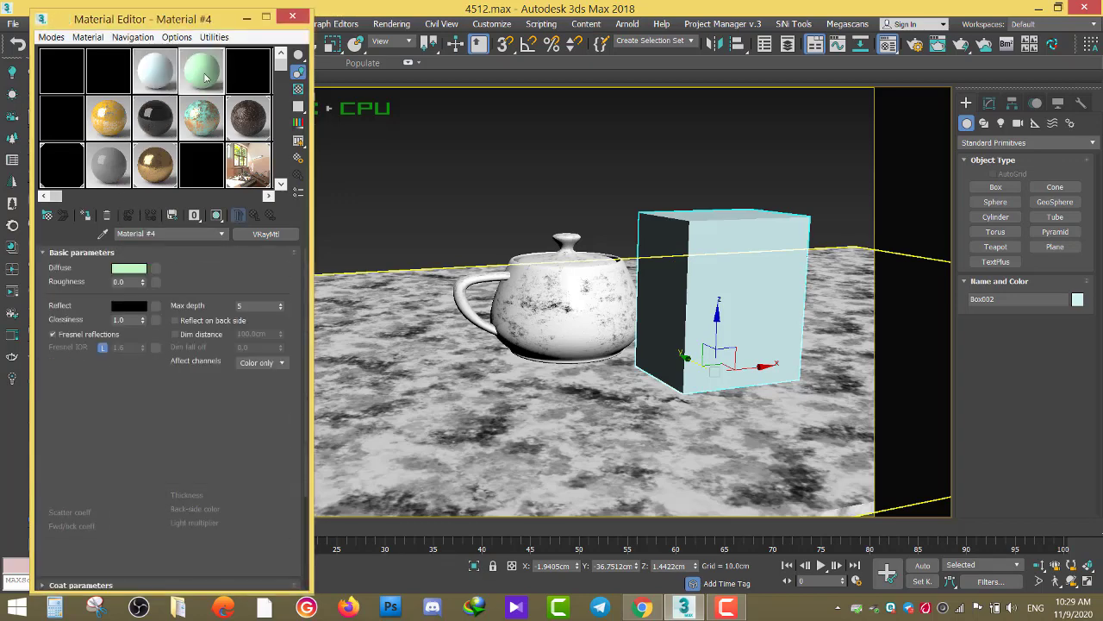
left_click(86, 215)
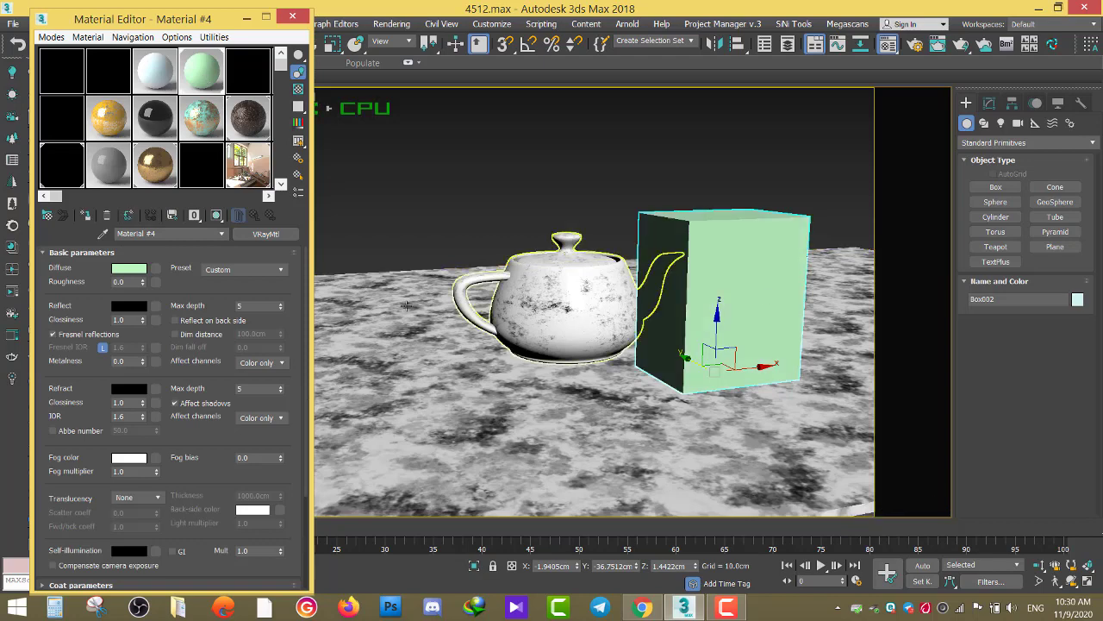
left_click(261, 233)
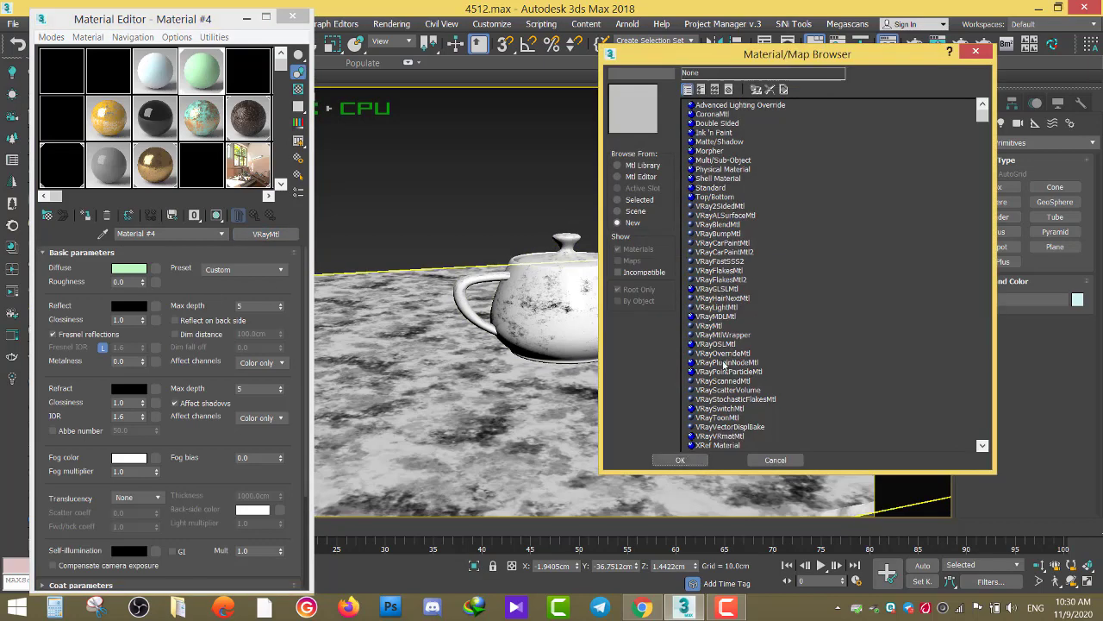
left_click(774, 458)
Step: Make Material #4's self-illumination colour pure white and bring the render window back
scroll(78, 479, "down", 2)
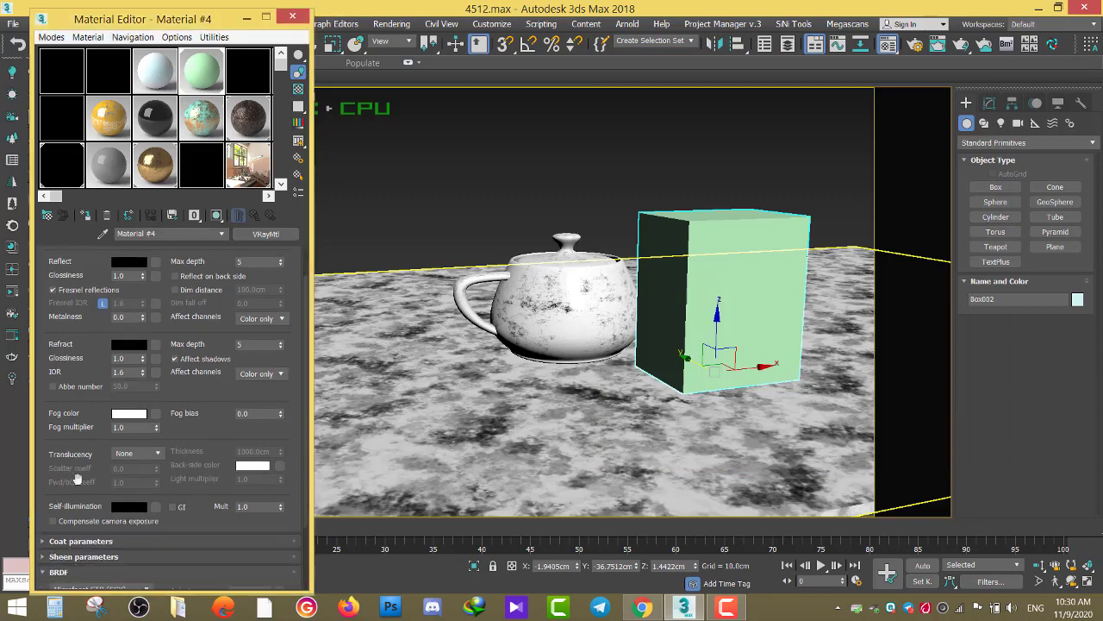
left_click(130, 507)
left_click_drag(638, 535, 742, 534)
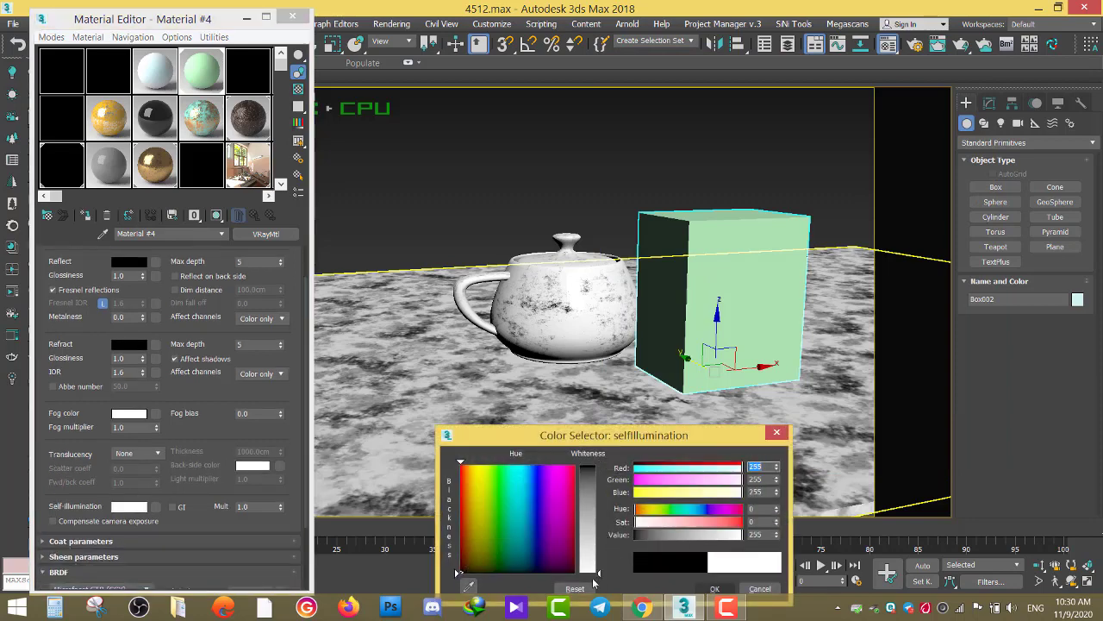
left_click(707, 588)
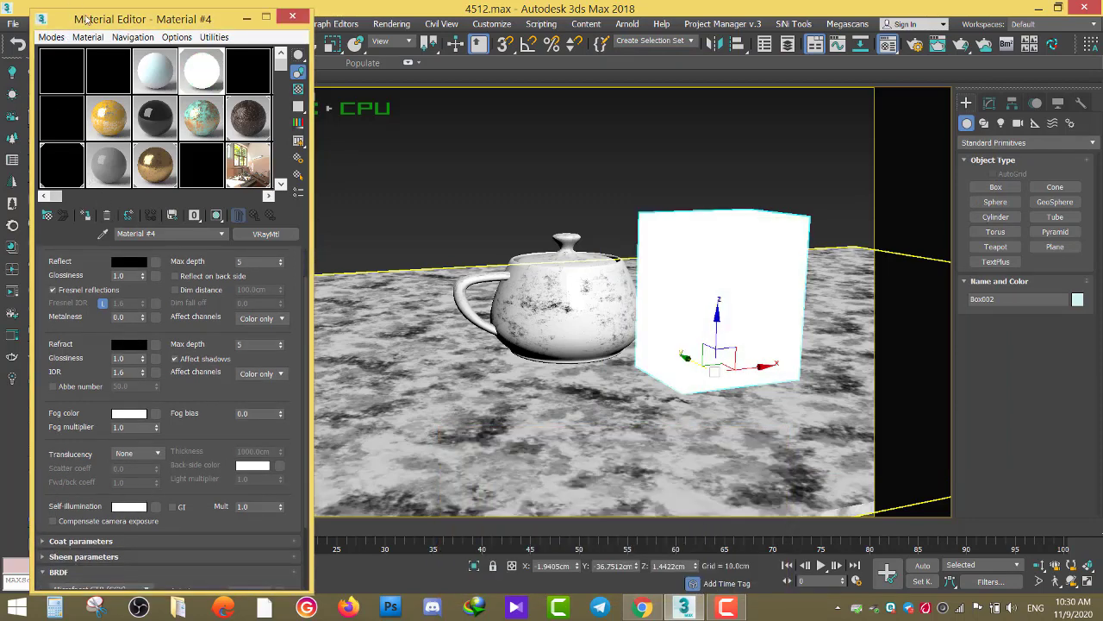
left_click_drag(87, 19, 135, 19)
left_click(13, 115)
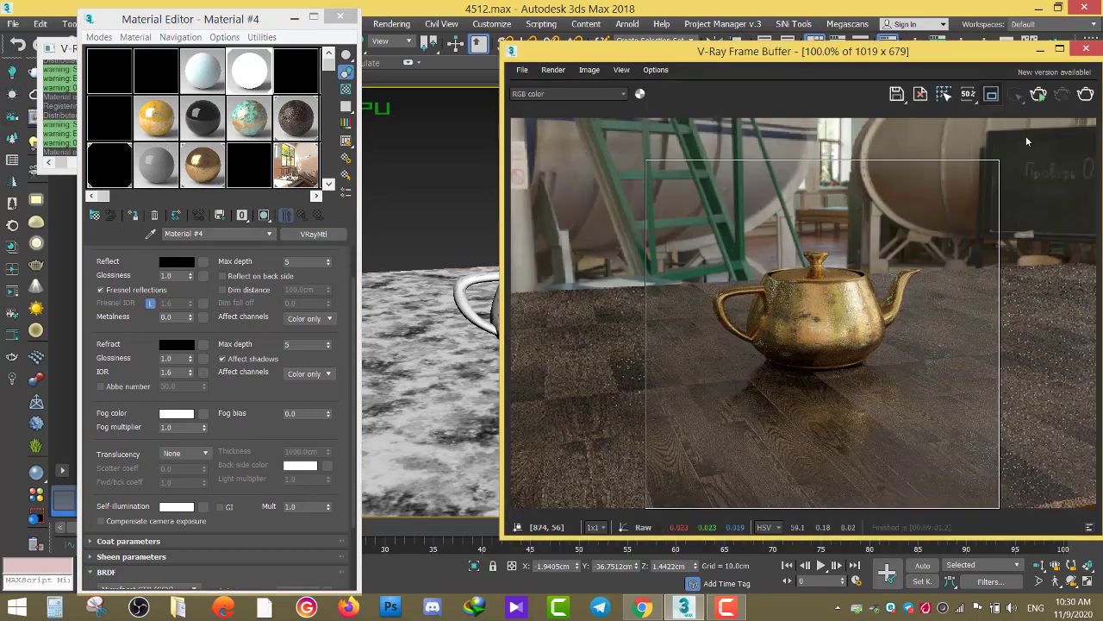
left_click(991, 94)
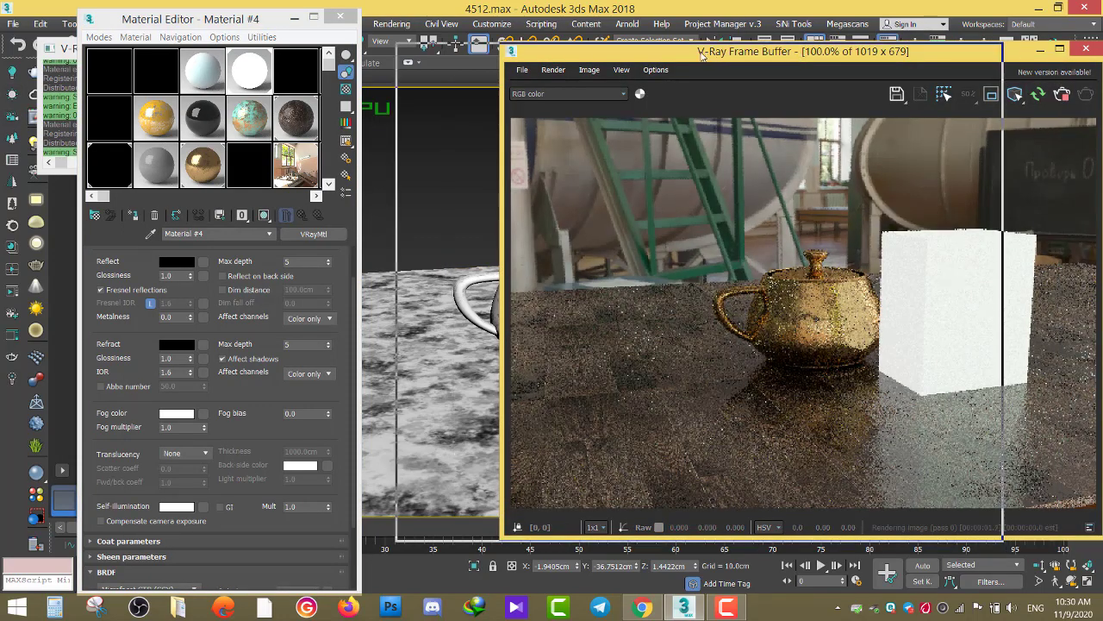
left_click_drag(888, 51, 785, 53)
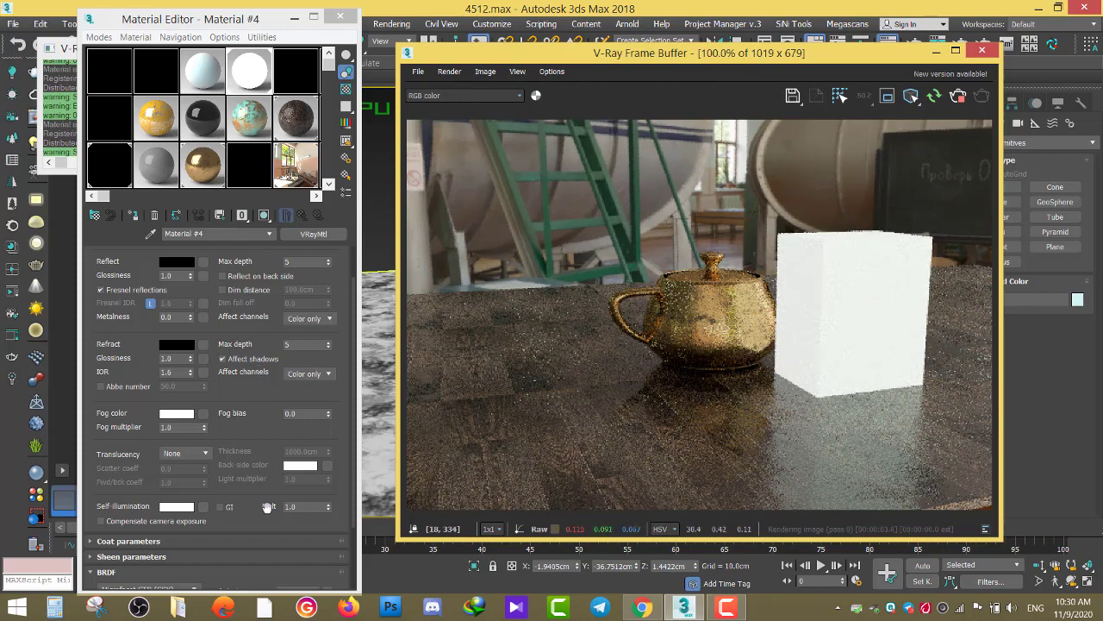
left_click(293, 507)
type("2.")
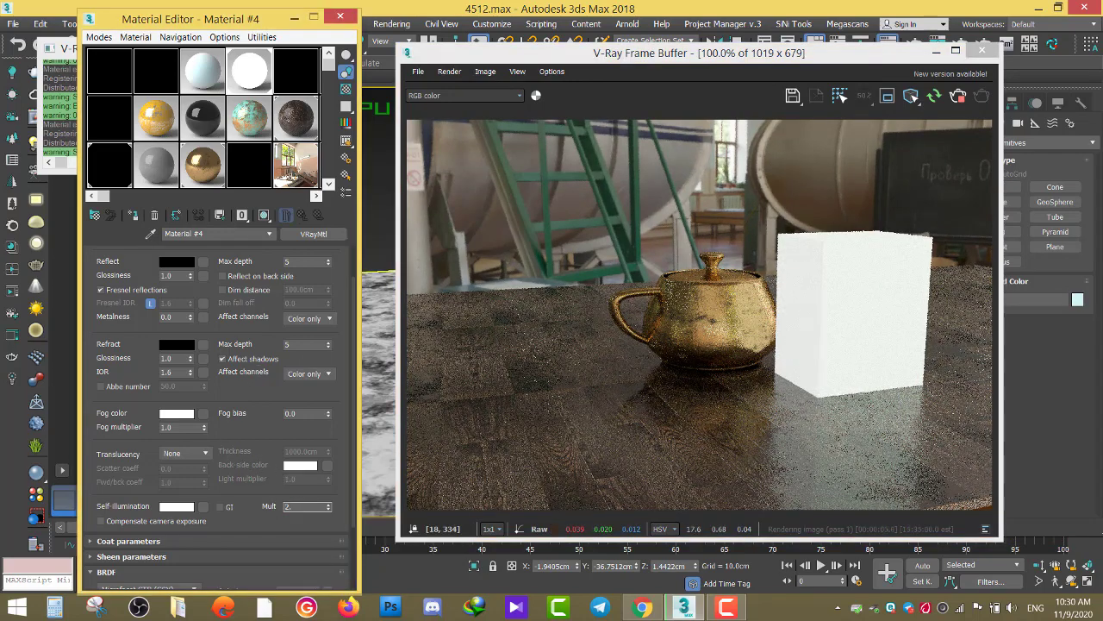
key("Return")
left_click(220, 507)
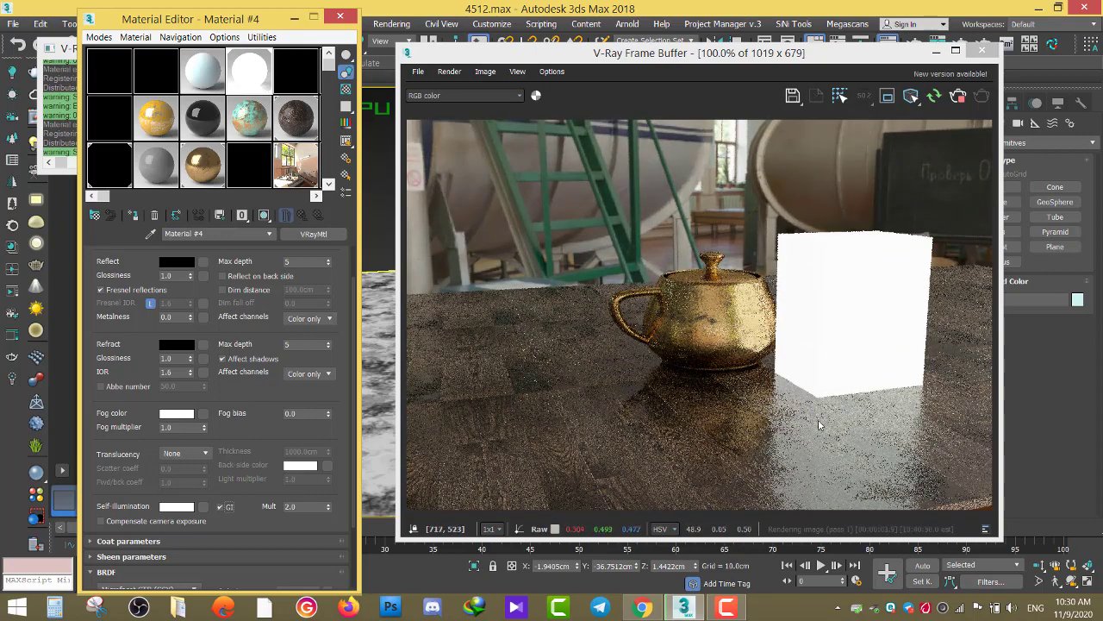
scroll(821, 461, "up", 1)
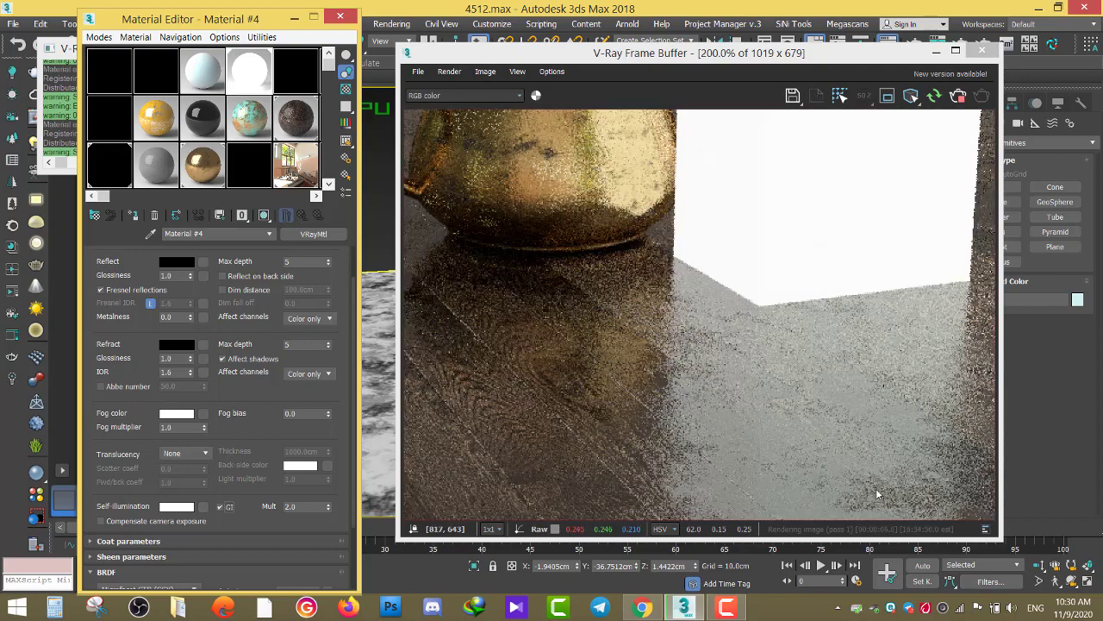
scroll(753, 372, "down", 1)
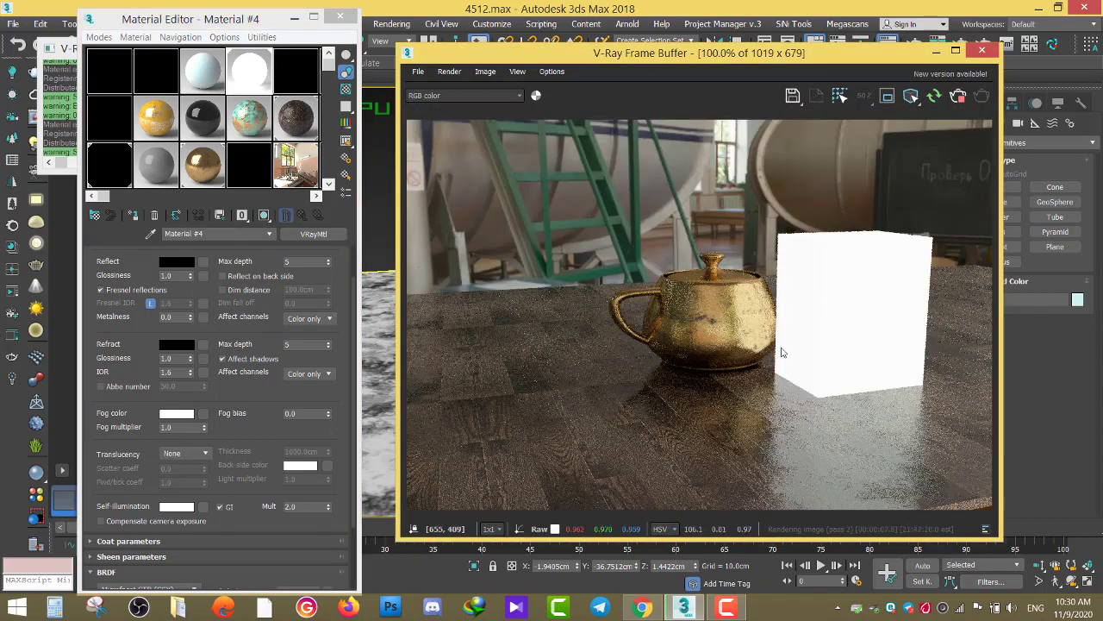
left_click(293, 508)
type("5")
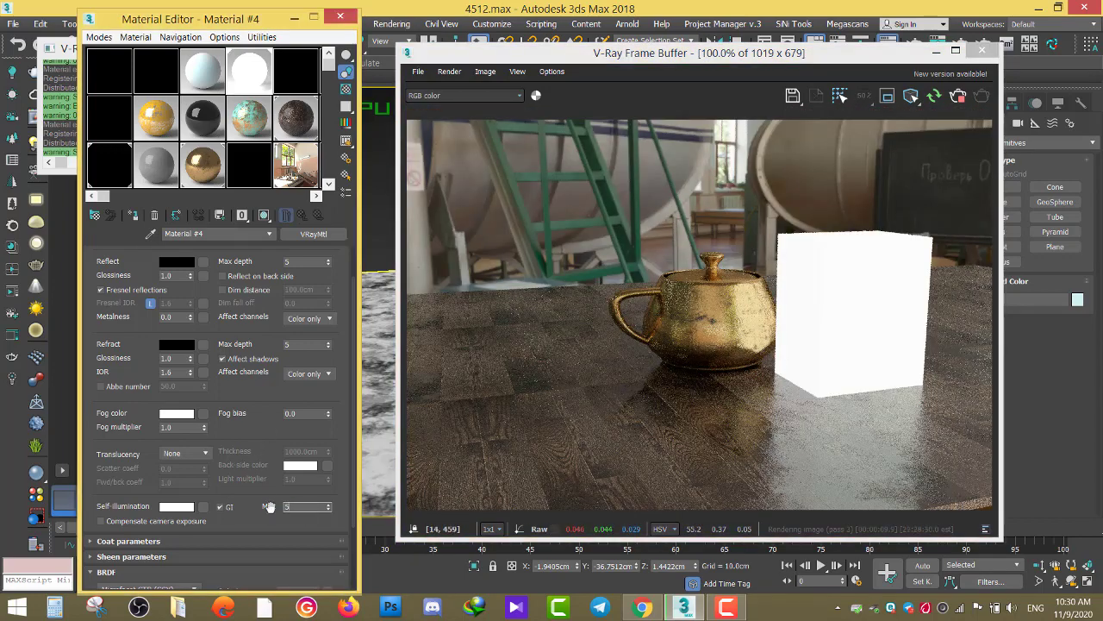
key("Return")
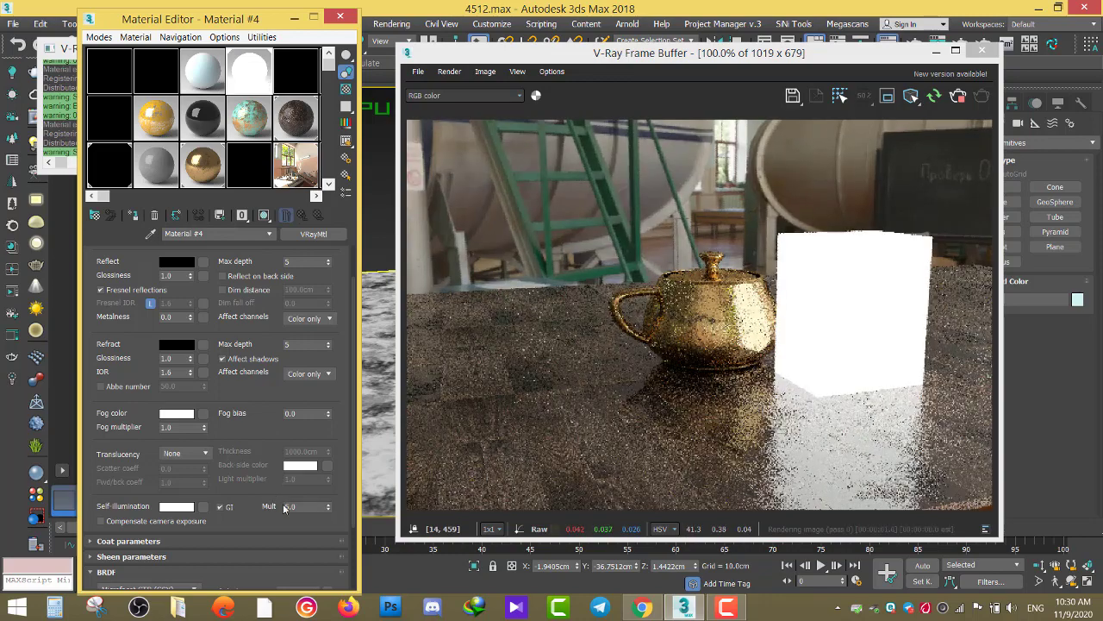
double_click(290, 507)
type("3")
key("Return")
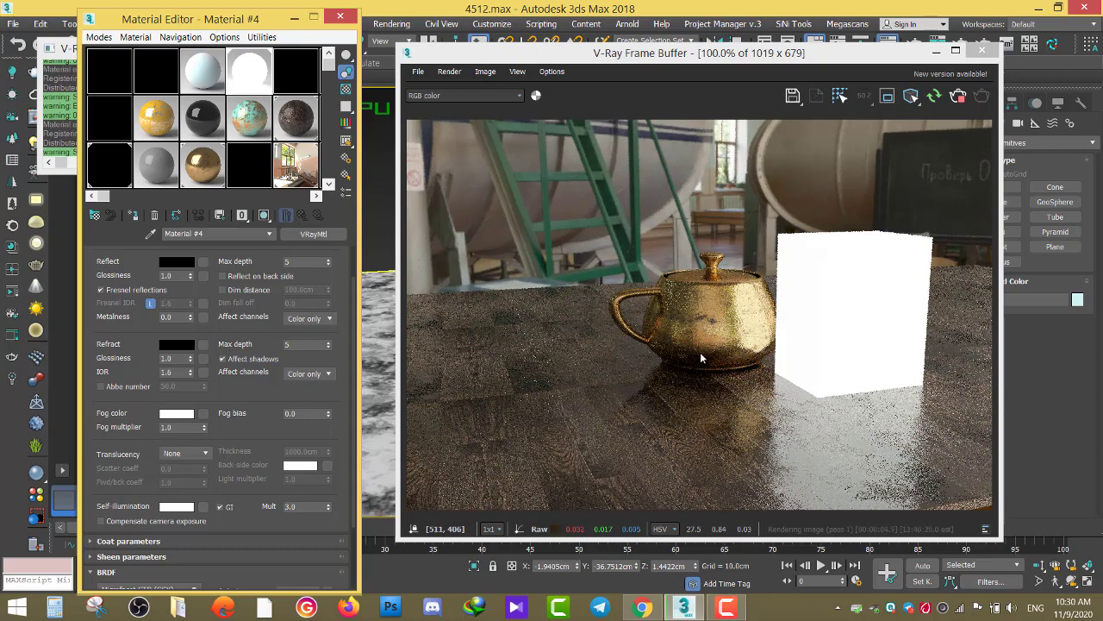
scroll(845, 457, "up", 2)
scroll(828, 448, "down", 2)
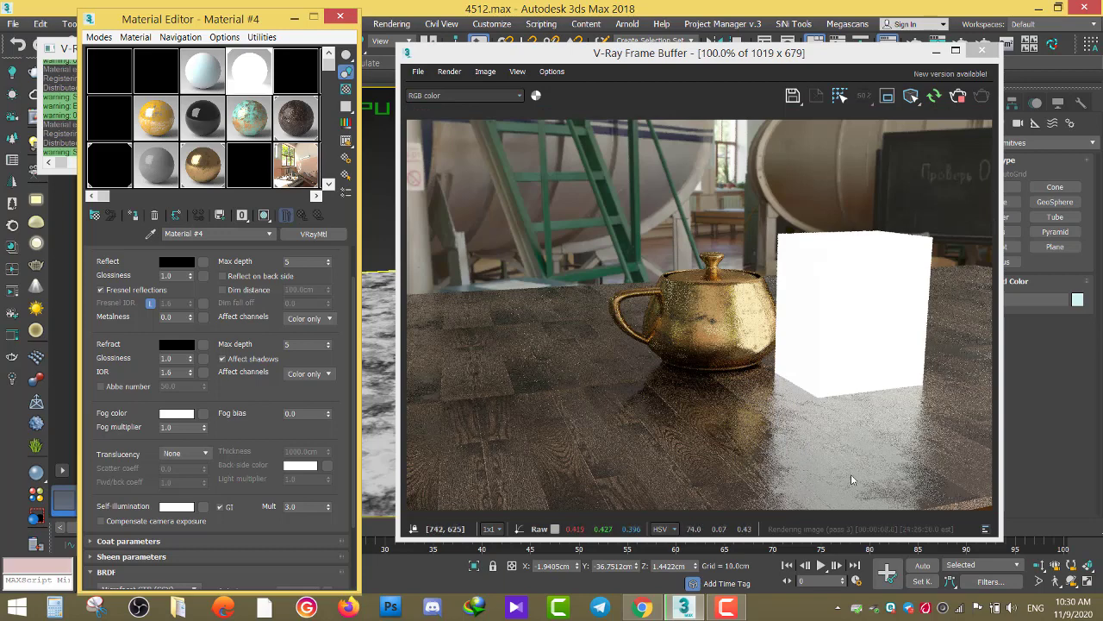
scroll(851, 474, "up", 2)
scroll(851, 474, "down", 2)
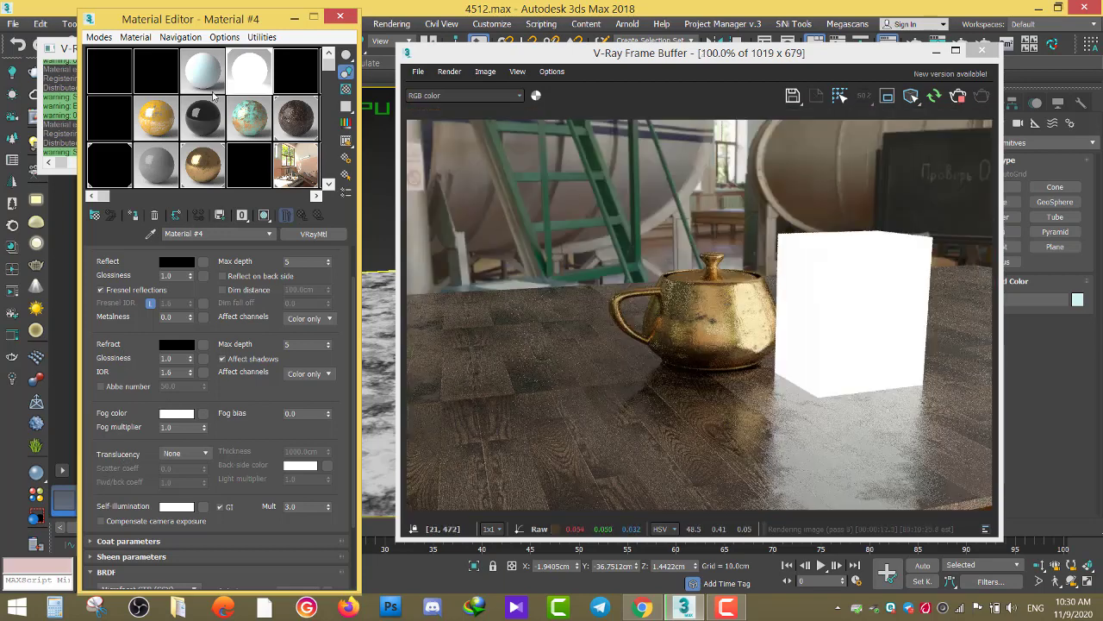
Step: Show the parquet floor material's maps and switch off its bump map
left_click(293, 127)
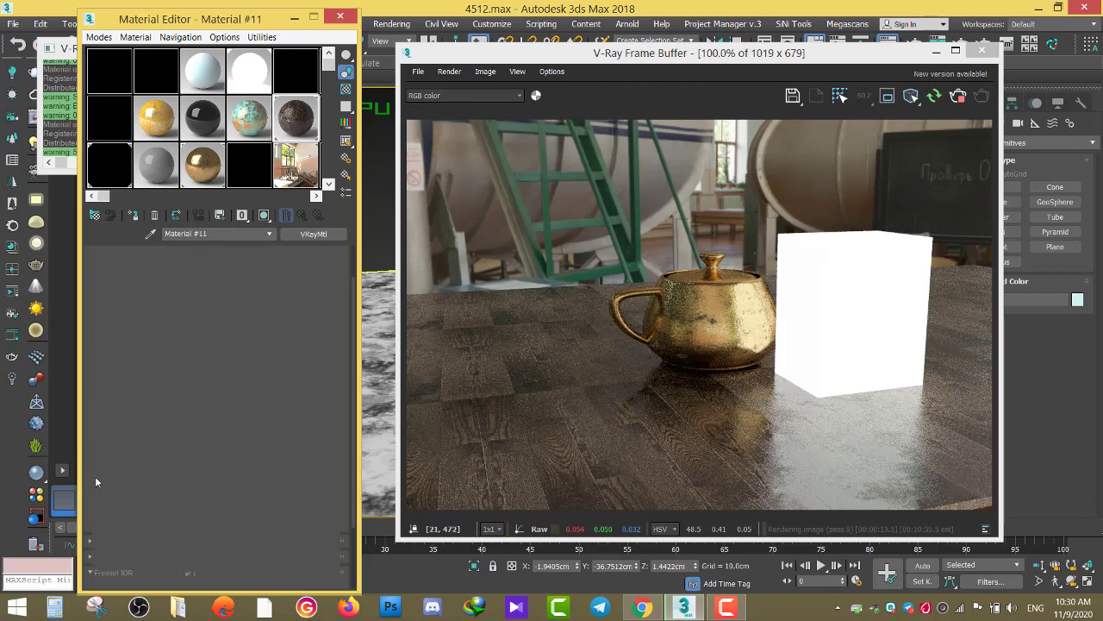
scroll(124, 483, "down", 3)
scroll(124, 483, "down", 3)
scroll(138, 448, "down", 2)
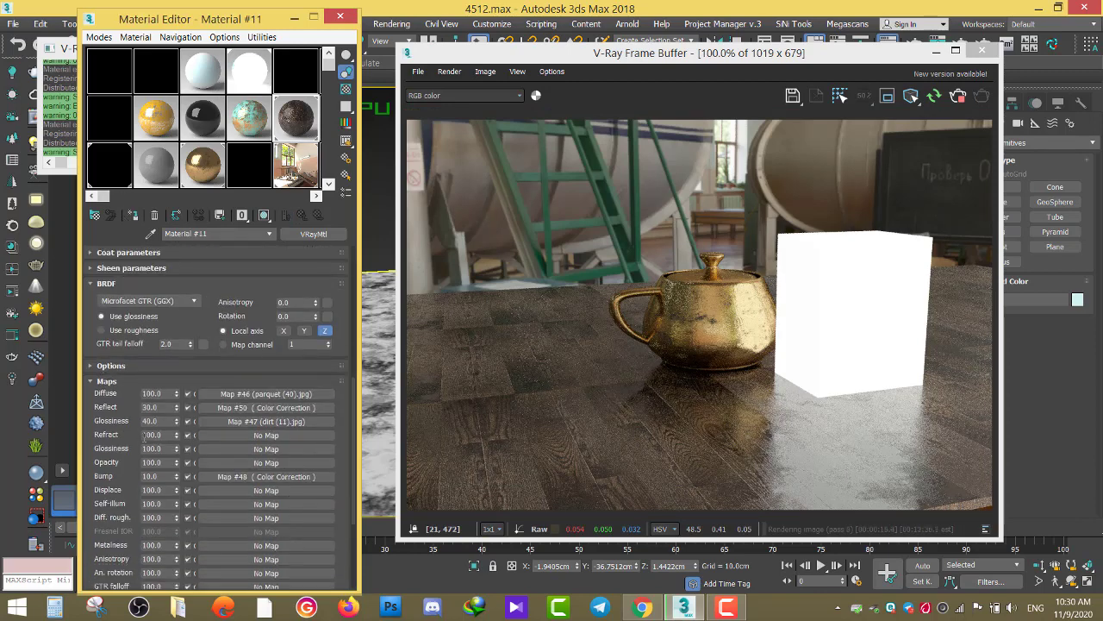
left_click(187, 476)
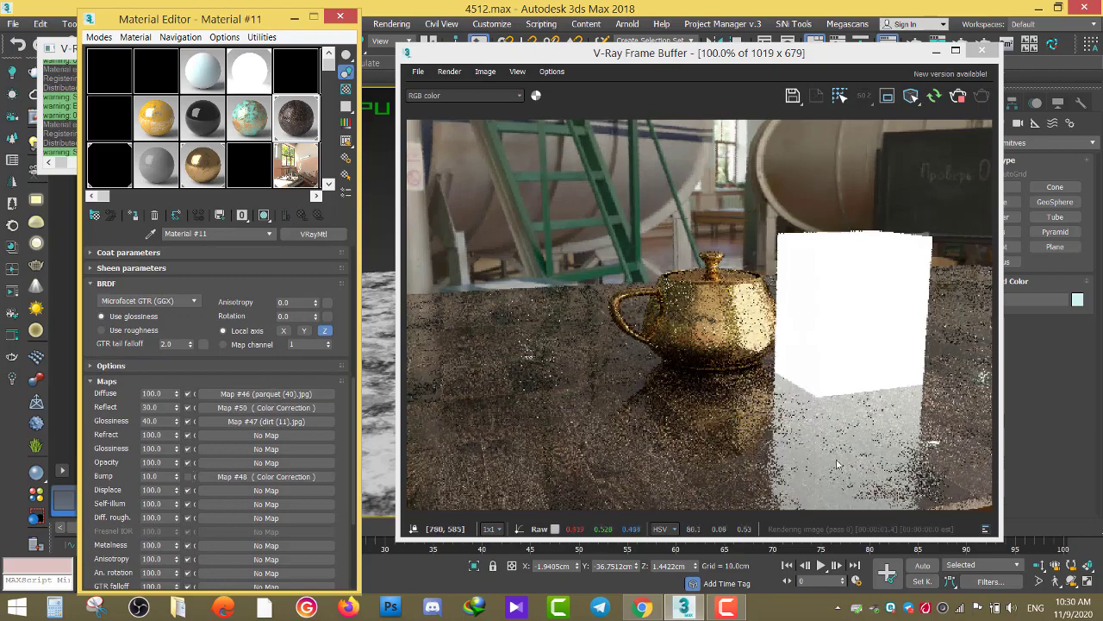
scroll(836, 465, "up", 2)
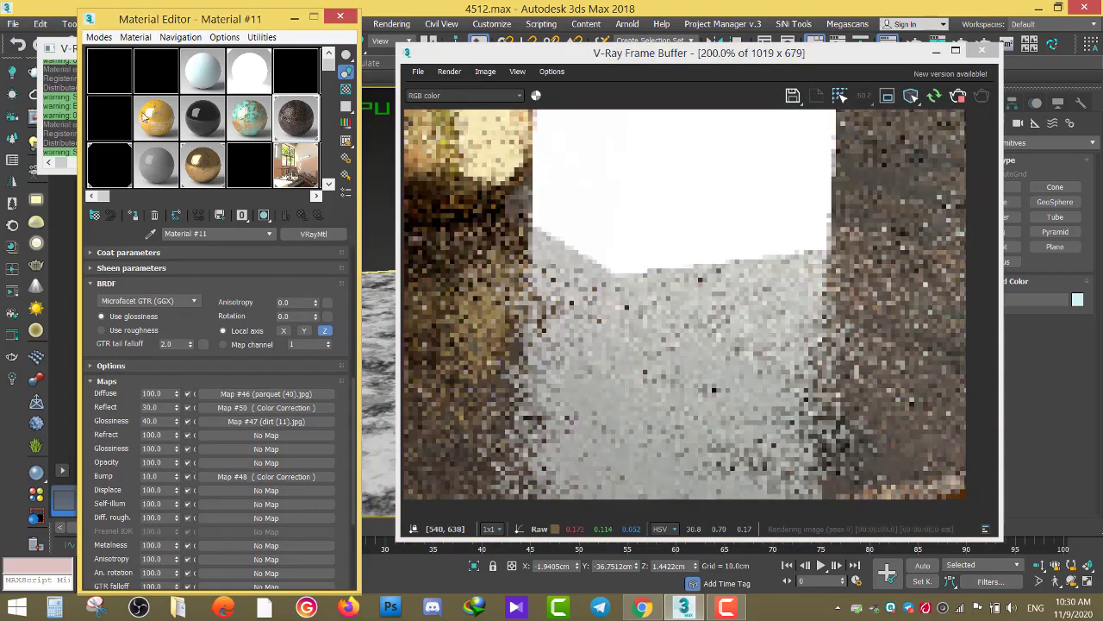
Step: Pick the floor's material from the scene and toggle its maps, re-enabling the parquet diffuse map
left_click_drag(198, 18, 116, 18)
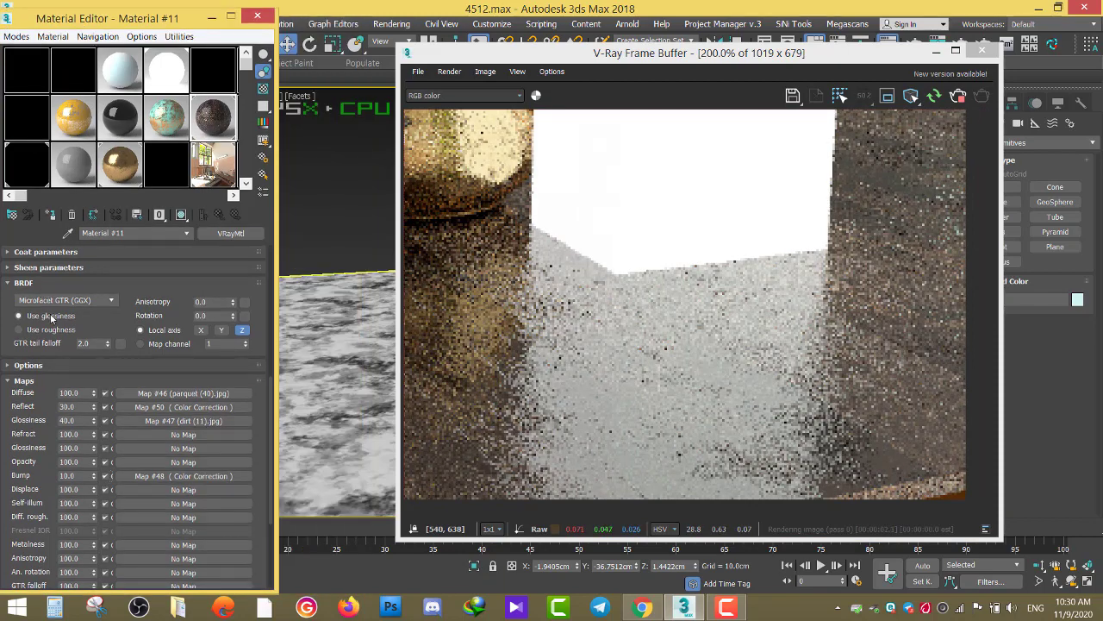
left_click(66, 233)
left_click(330, 347)
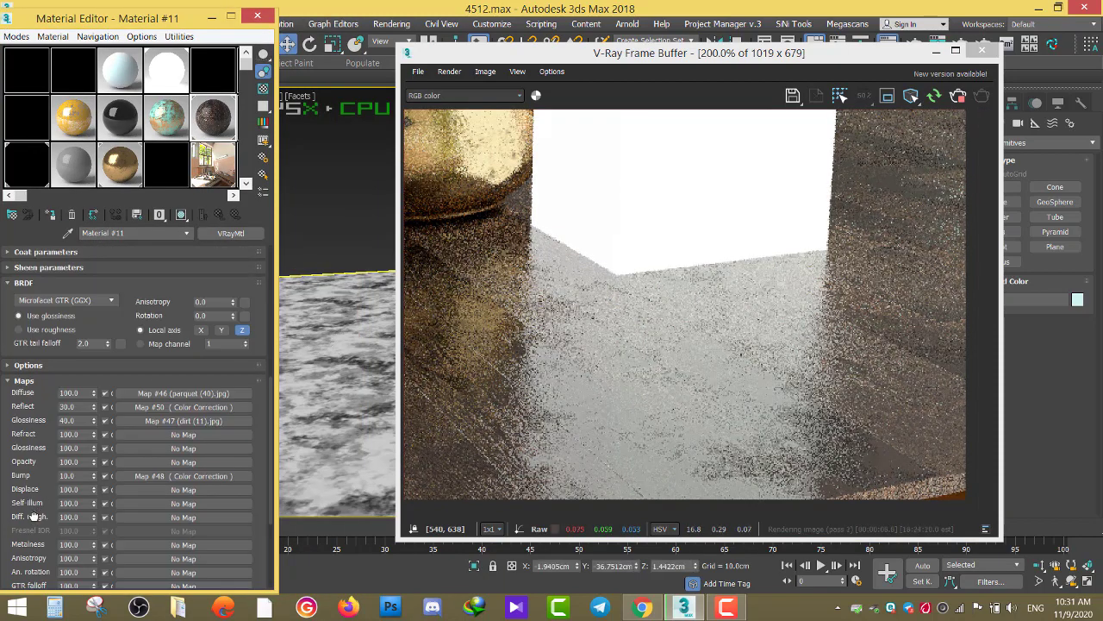
scroll(35, 431, "down", 2)
left_click(105, 391)
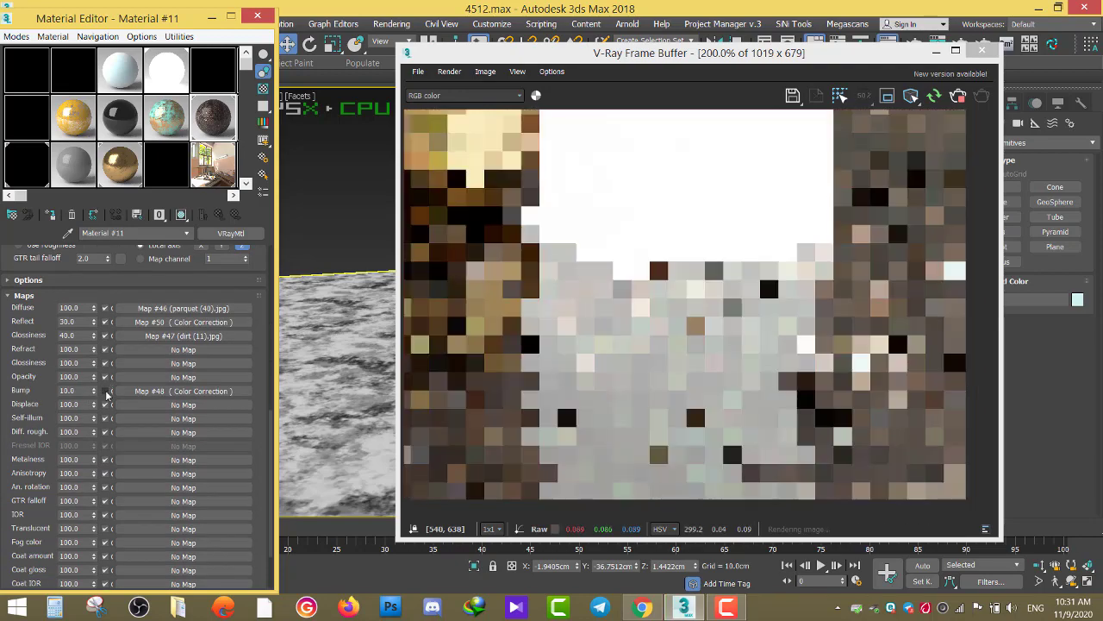
left_click(103, 364)
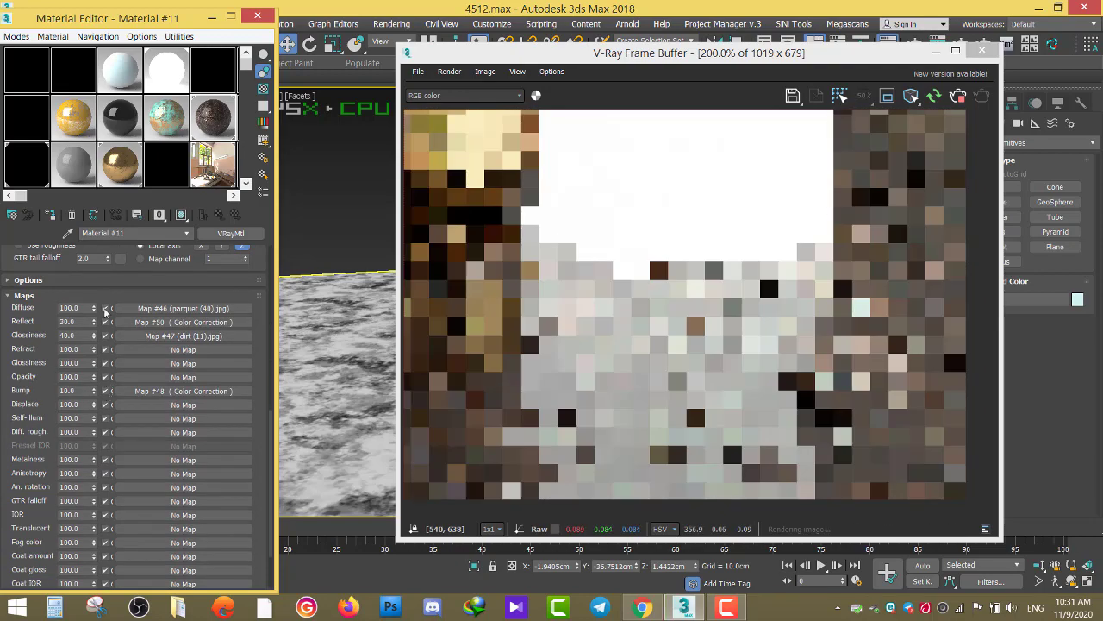
left_click(105, 308)
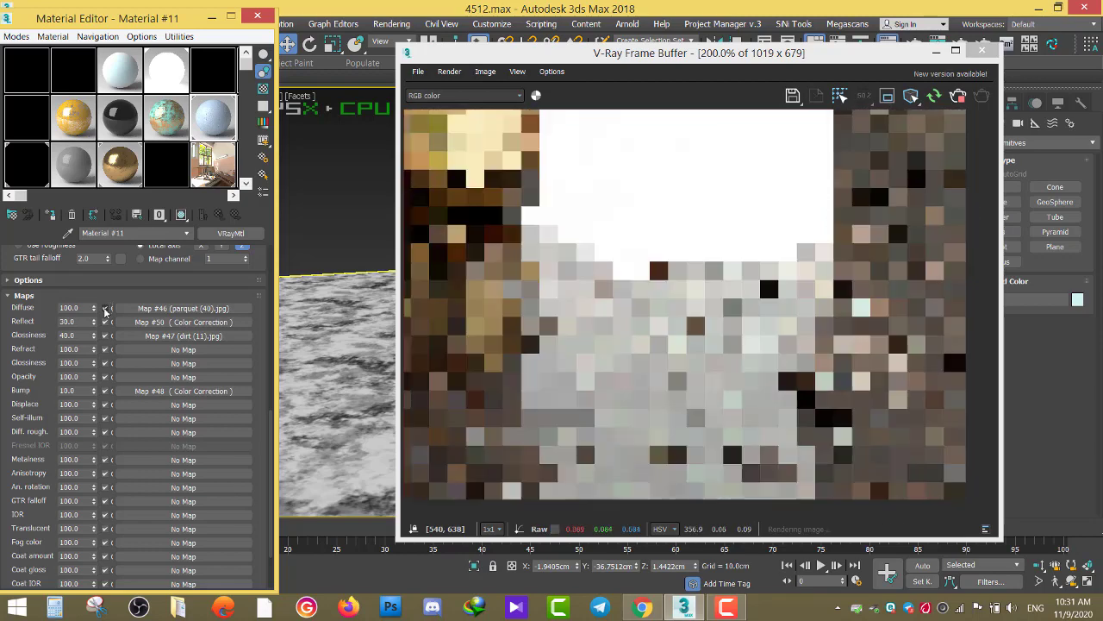
Step: Compare the floor render against the dirty parquet reference images
left_click(573, 362)
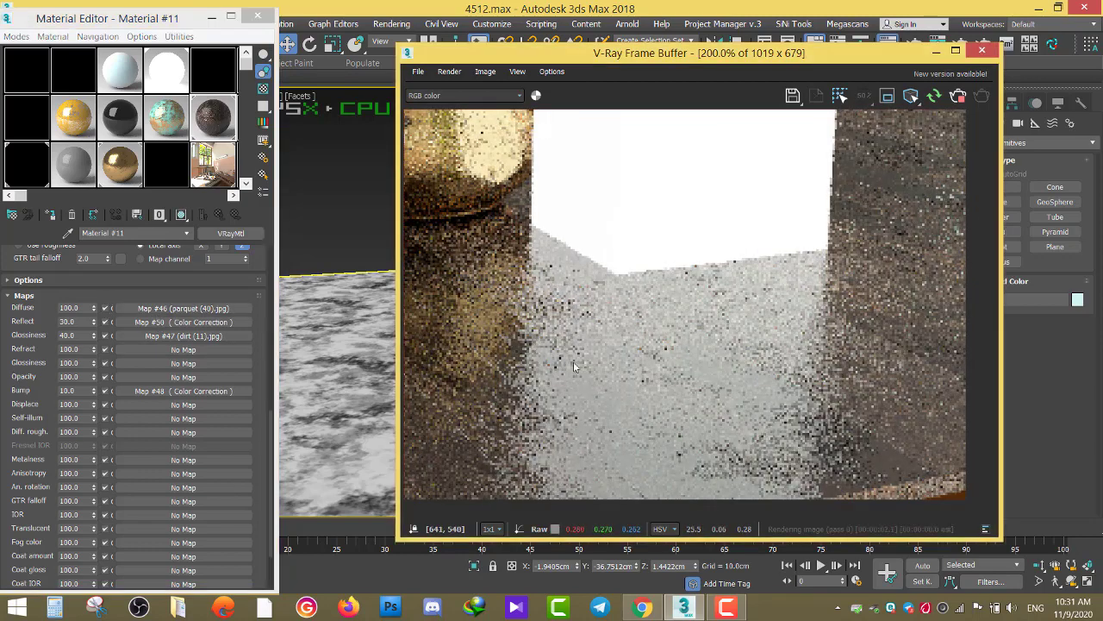
scroll(605, 368, "down", 1)
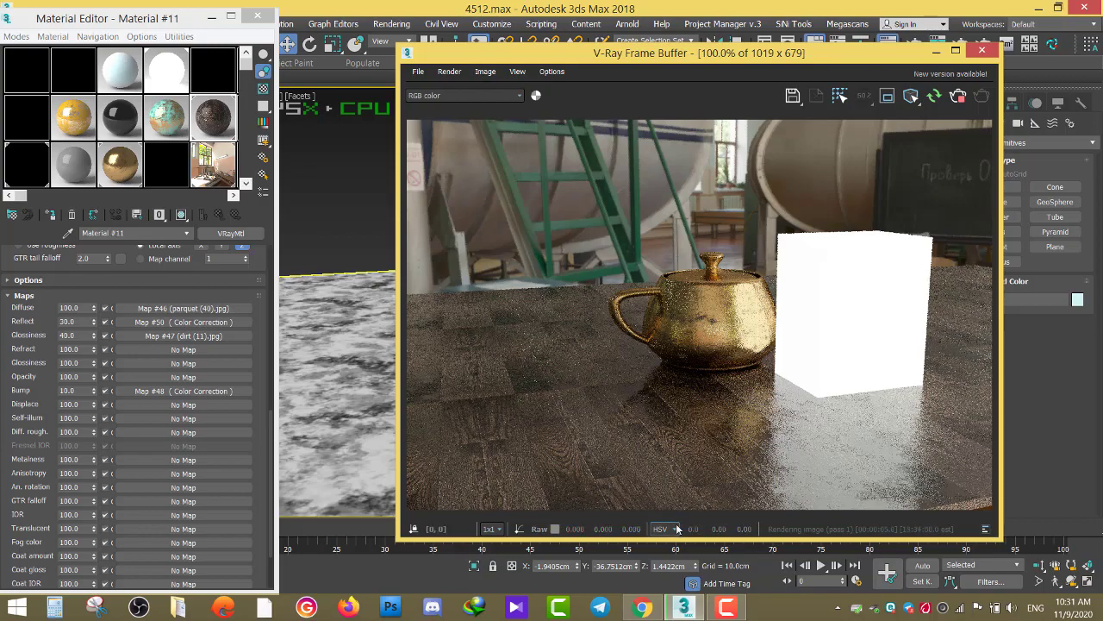
left_click(641, 607)
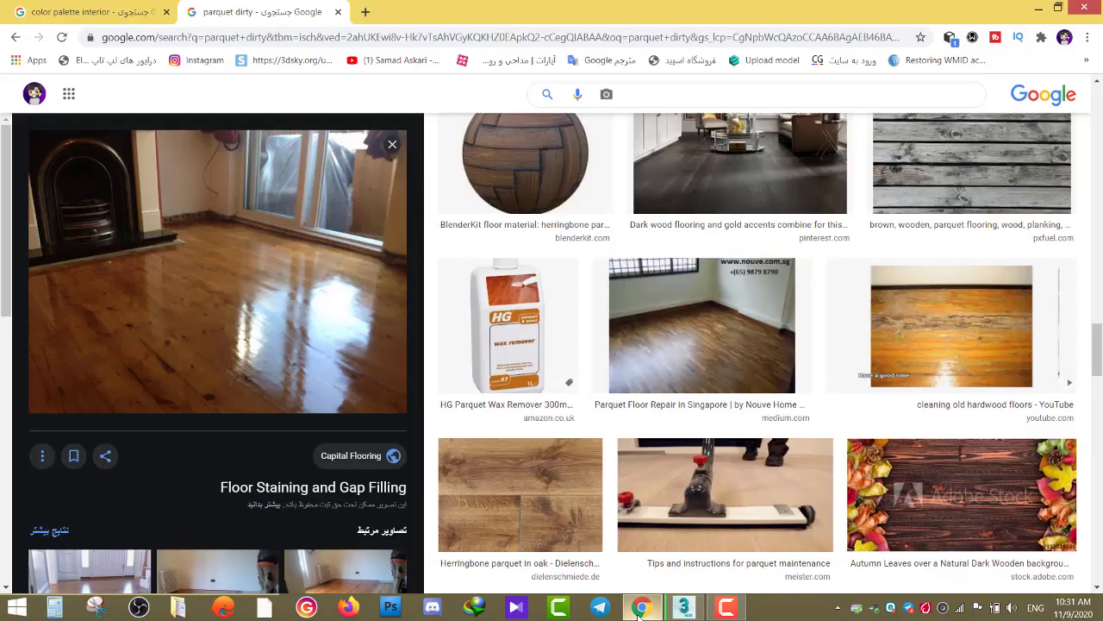
left_click(639, 612)
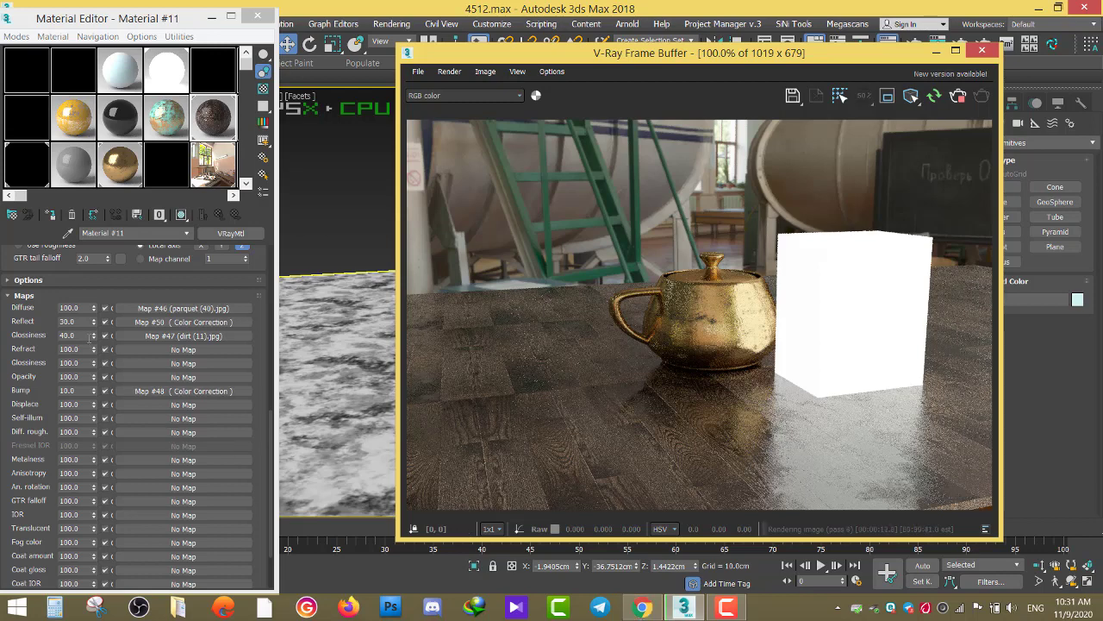
Step: Set the parquet material's Glossiness map amount to 30
double_click(66, 336)
type("30")
key("Return")
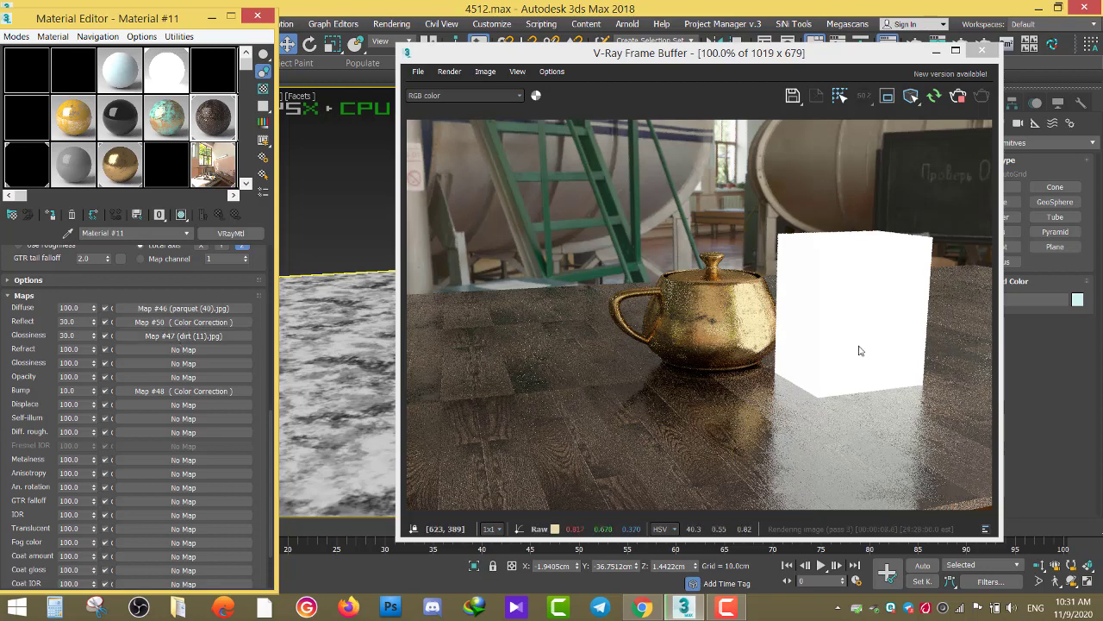
Step: Clone the white box light as an instance to the teapot's left
mouse_move(642, 61)
left_mouse_down()
mouse_move(713, 372)
mouse_move(711, 476)
left_mouse_up()
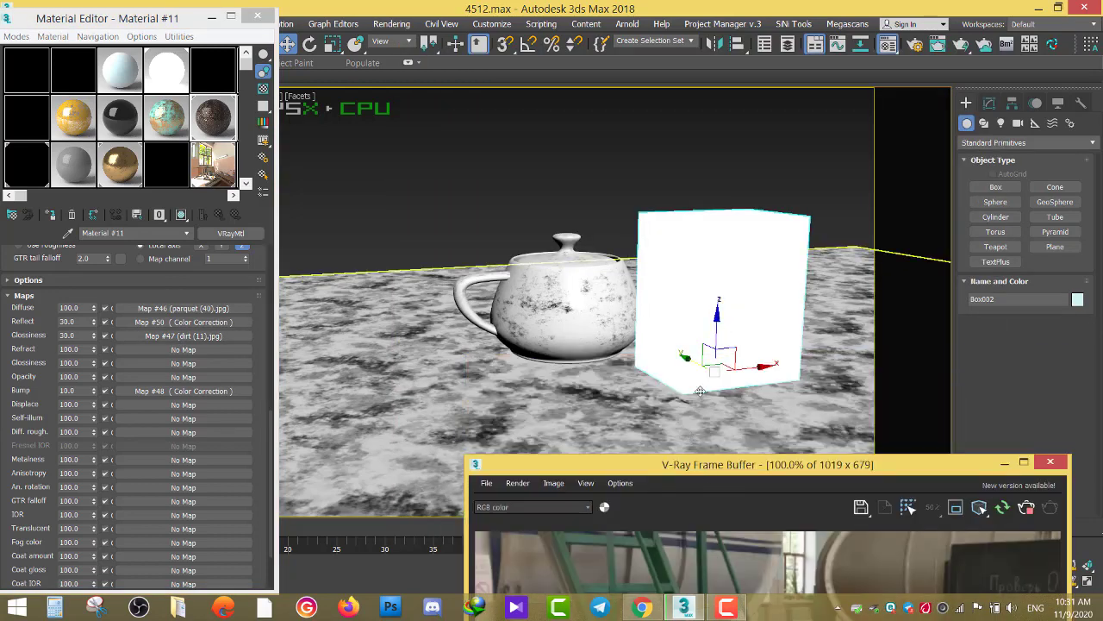
left_click_drag(721, 362, 408, 362)
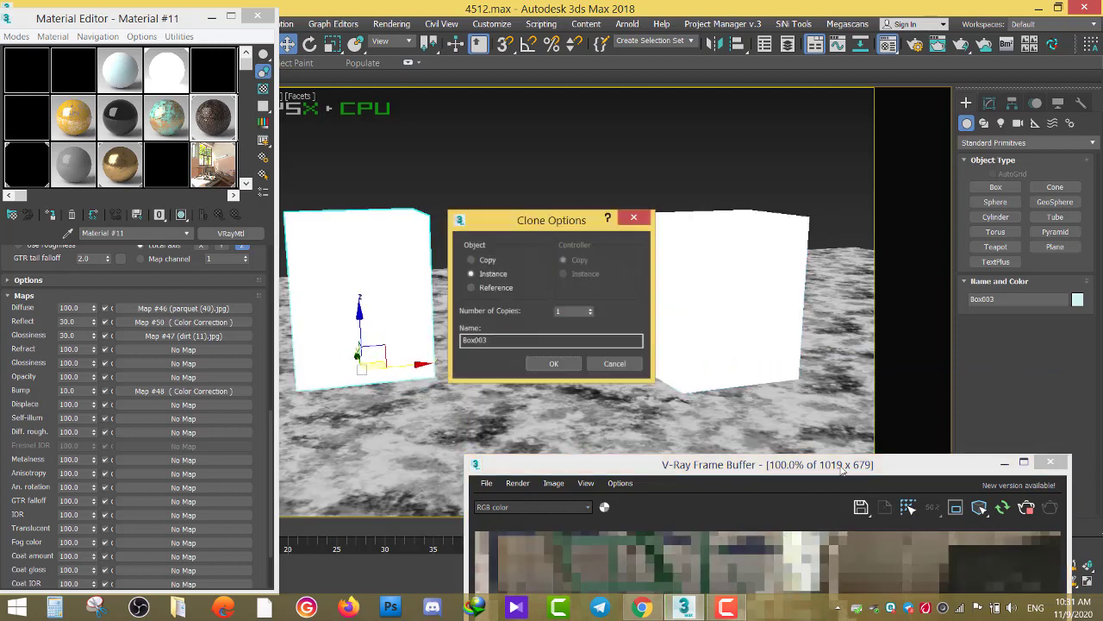
left_click(554, 363)
left_click_drag(601, 464, 570, 66)
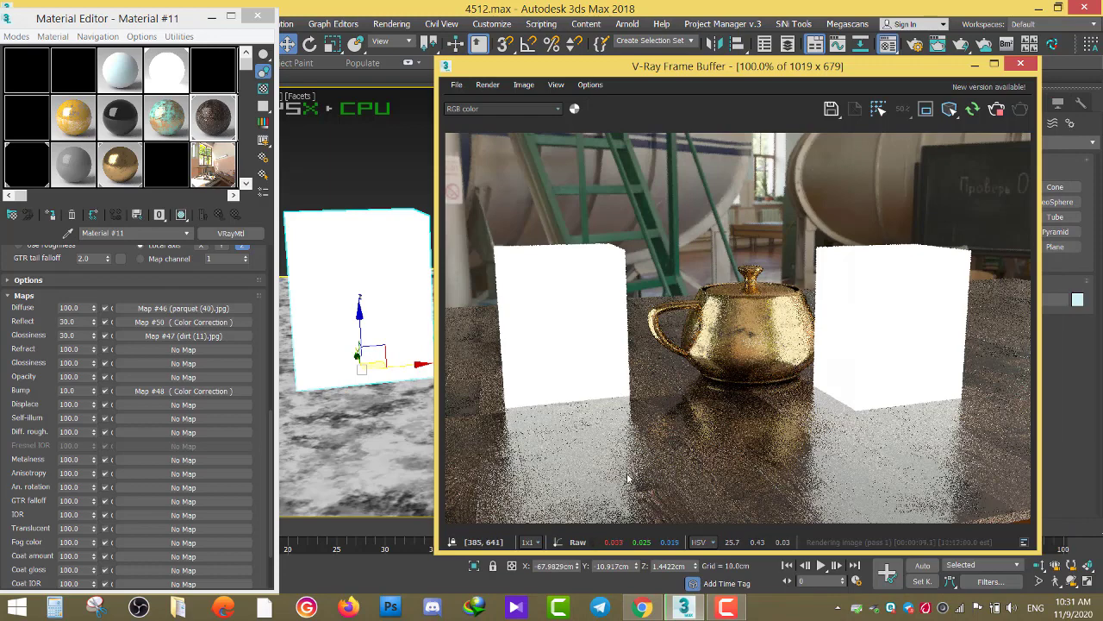
Step: Pan the render to the left box and toggle the floor's glossiness and reflection maps
scroll(655, 362, "up", 2)
scroll(609, 473, "down", 2)
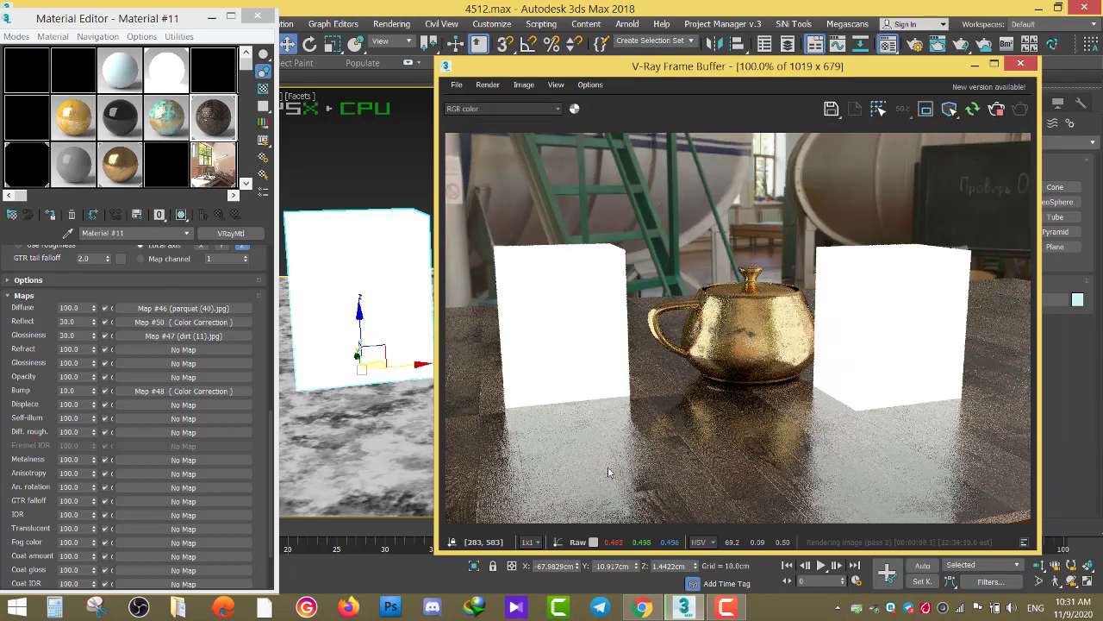
scroll(492, 478, "up", 1)
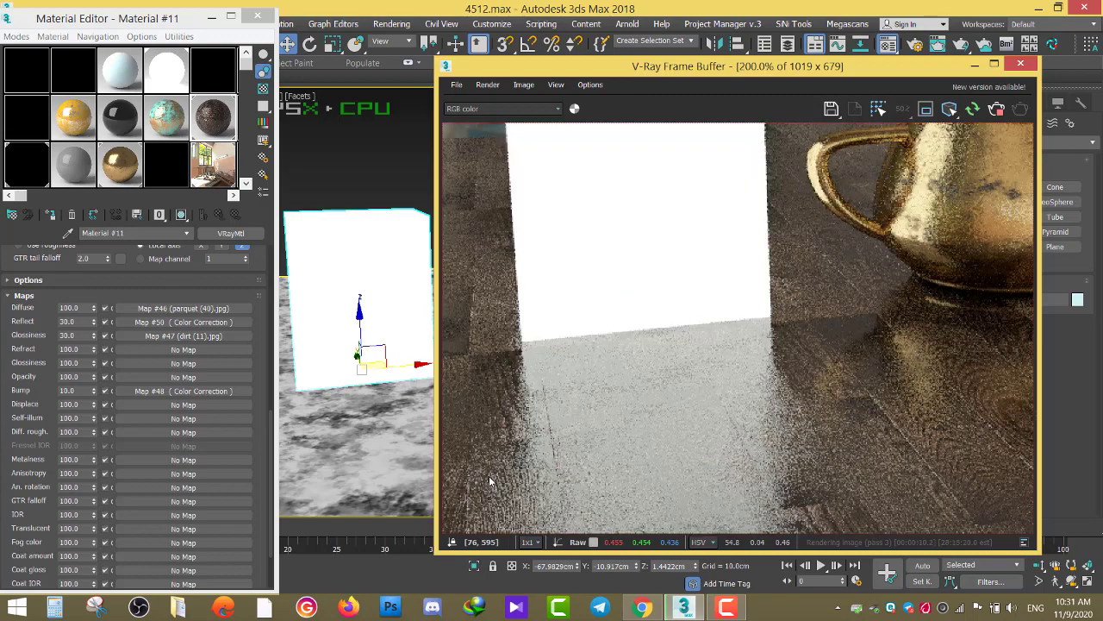
middle_click_drag(504, 489, 546, 431)
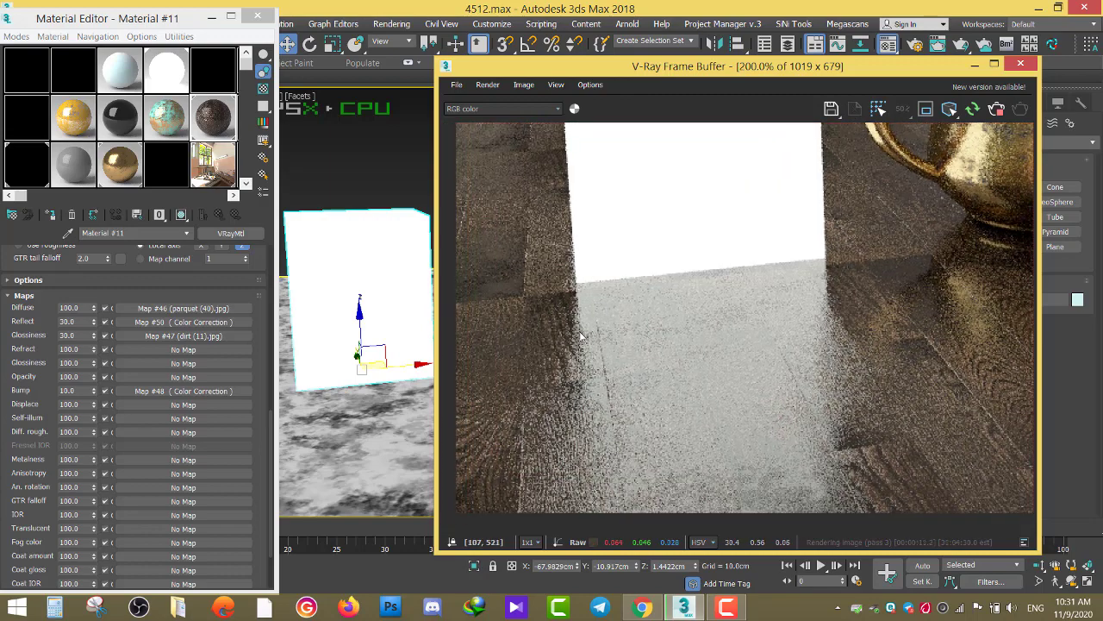
left_click(105, 338)
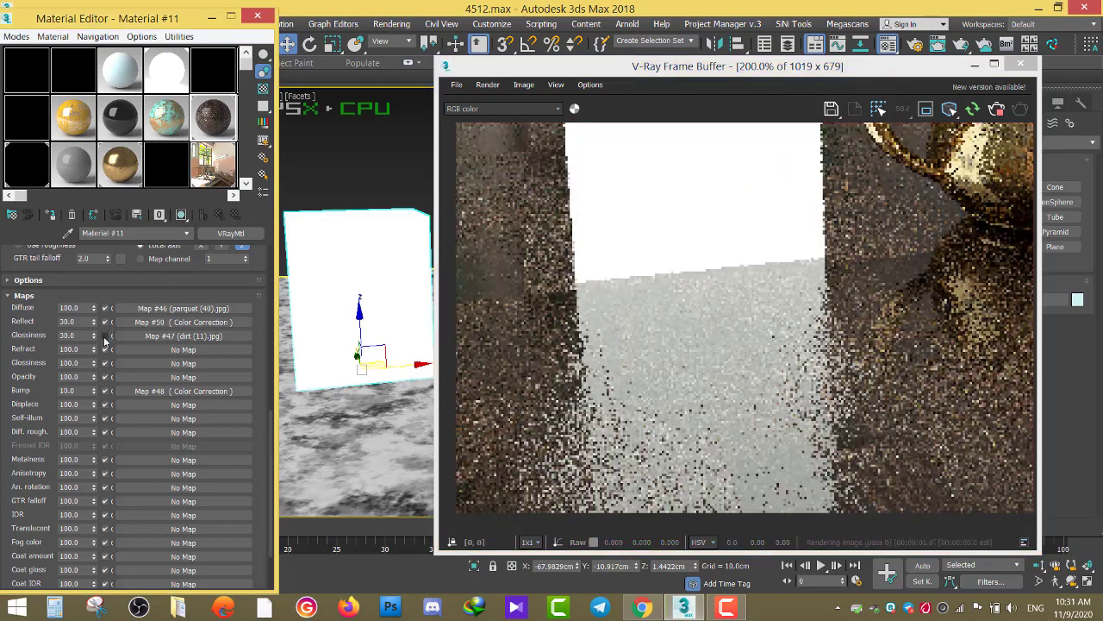
scroll(505, 495, "down", 1)
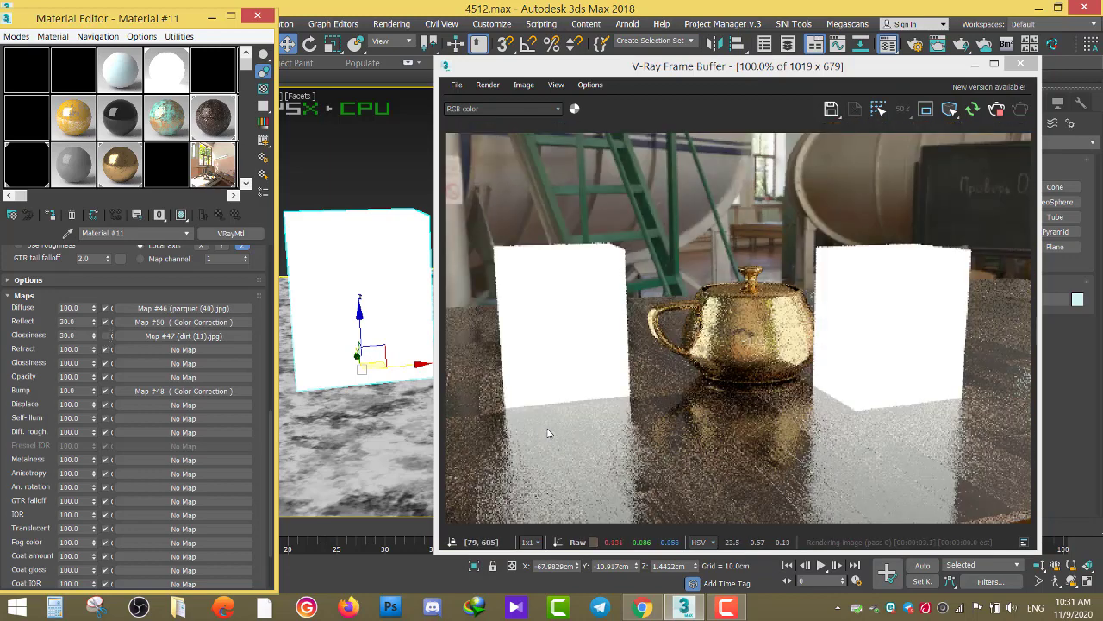
left_click(104, 323)
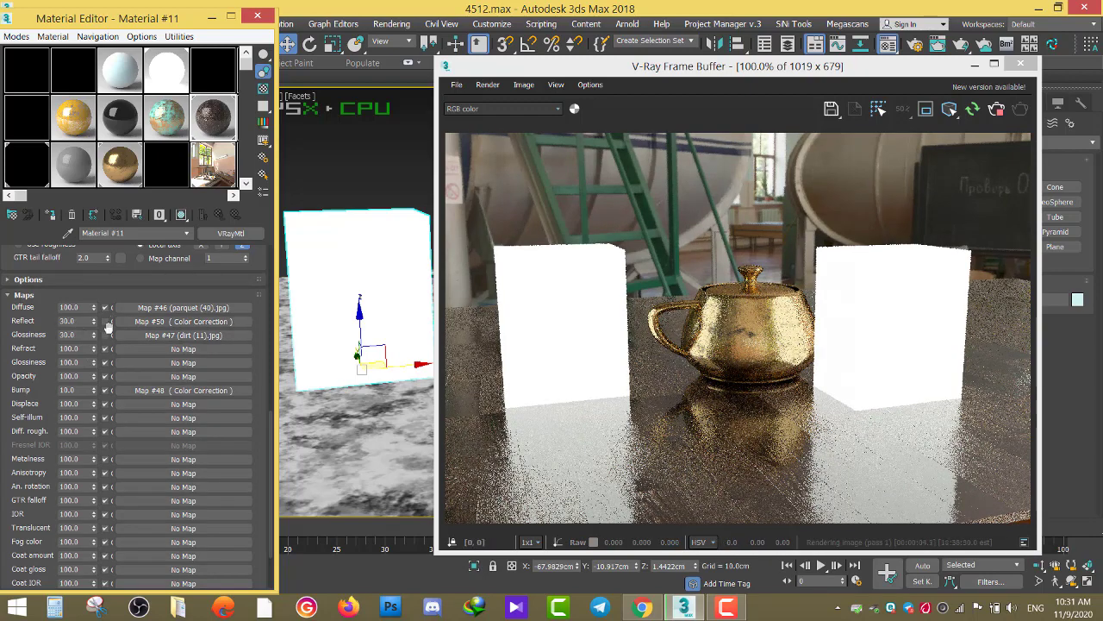
Step: Toggle the reflect and glossiness maps and raise the Reflect map amount to 50, then 70
left_click(107, 322)
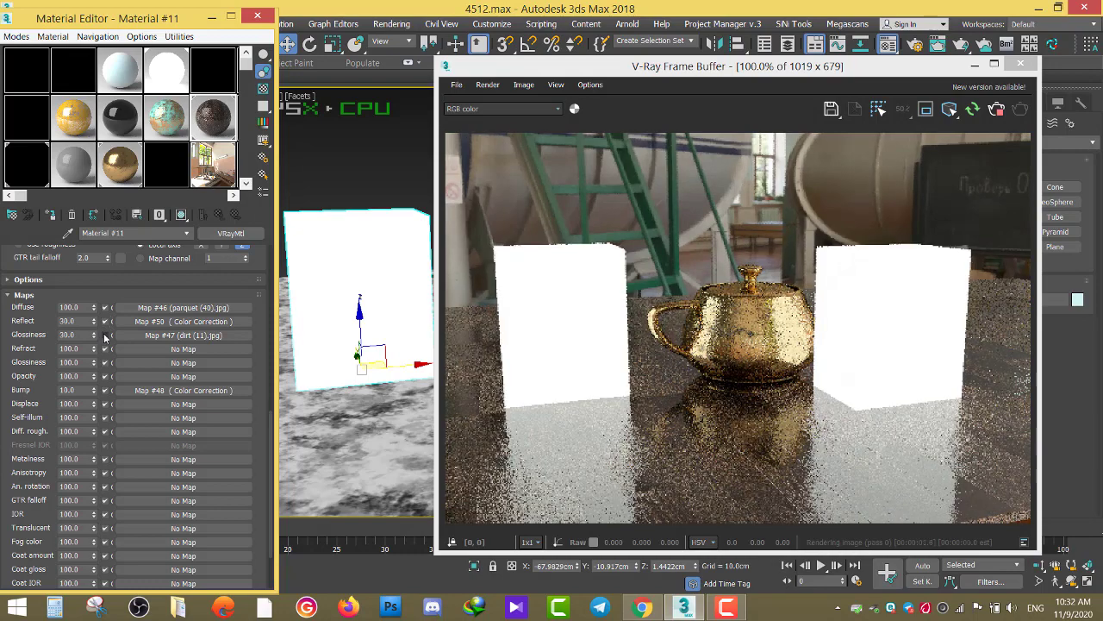
left_click(105, 337)
double_click(67, 321)
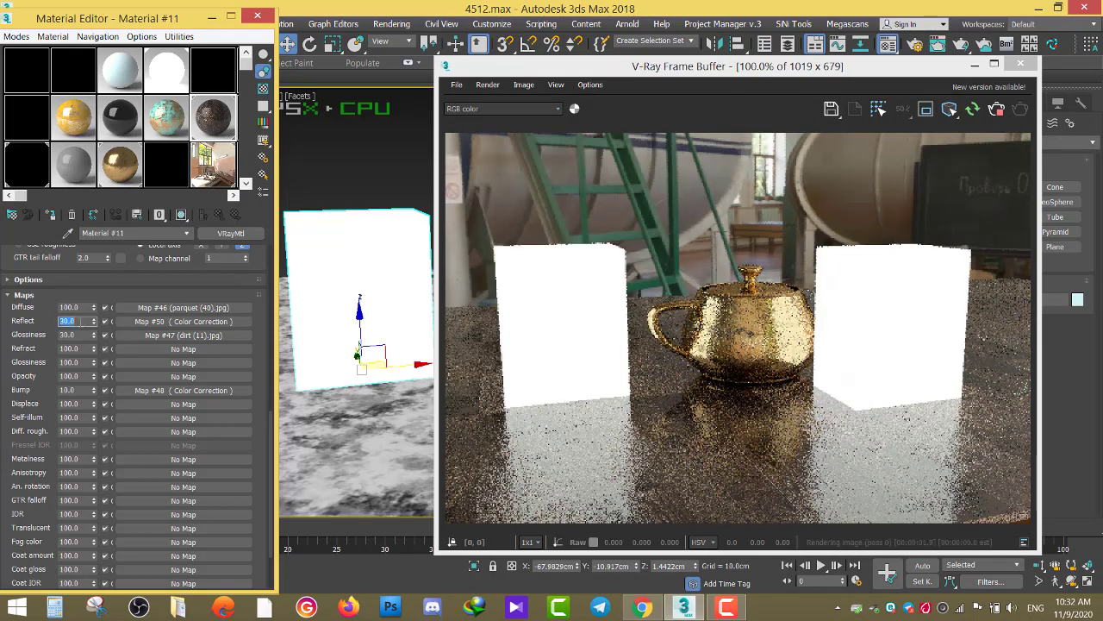
type("50")
key("Return")
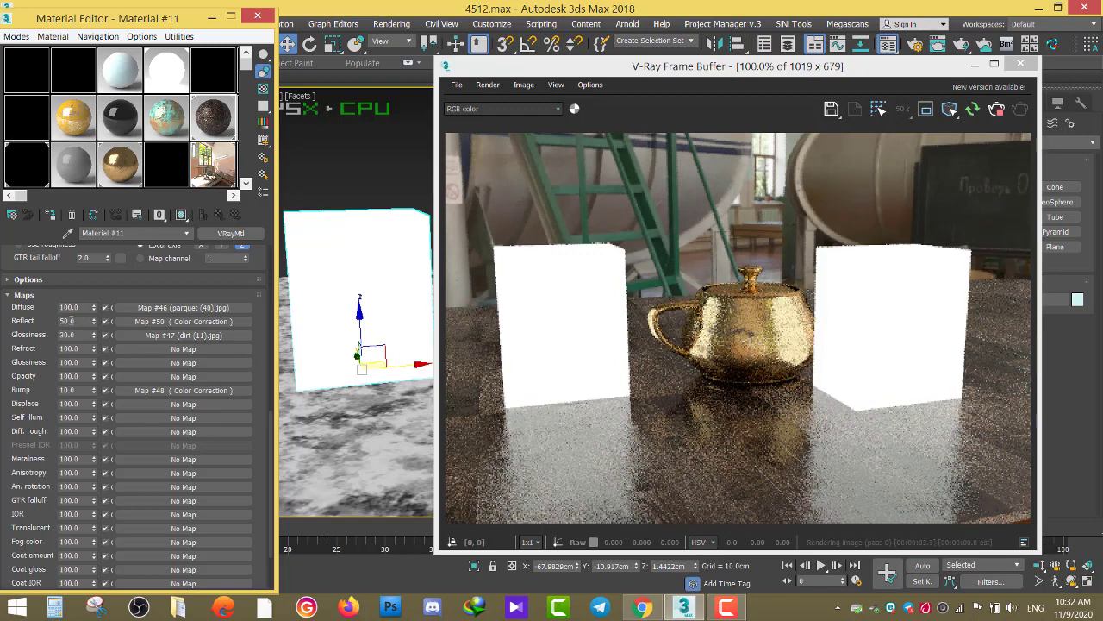
double_click(67, 321)
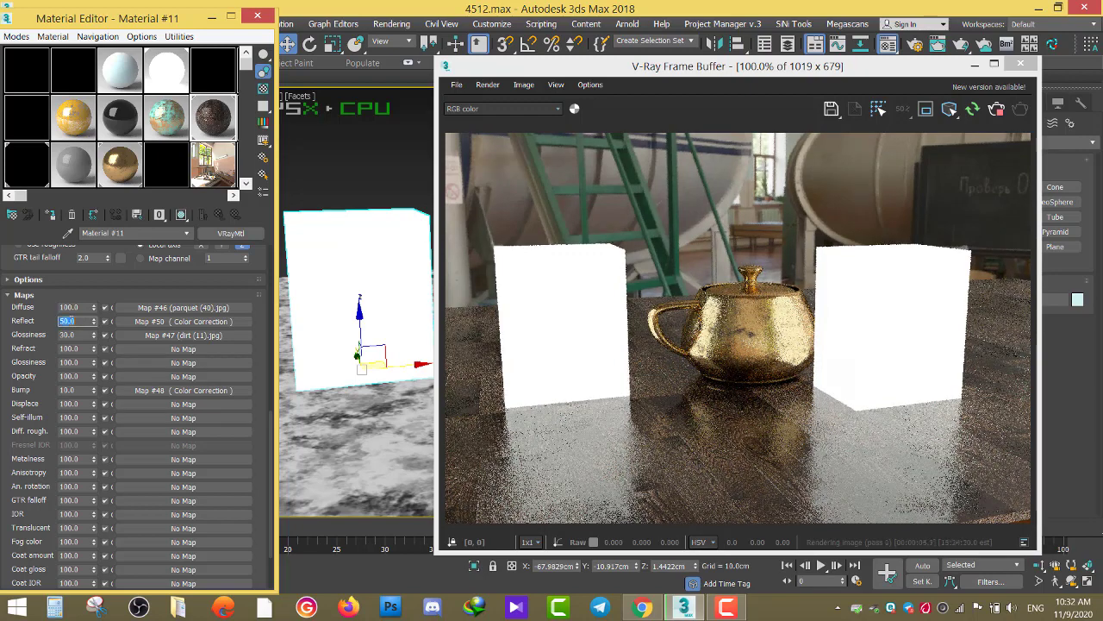
type("70")
key("Return")
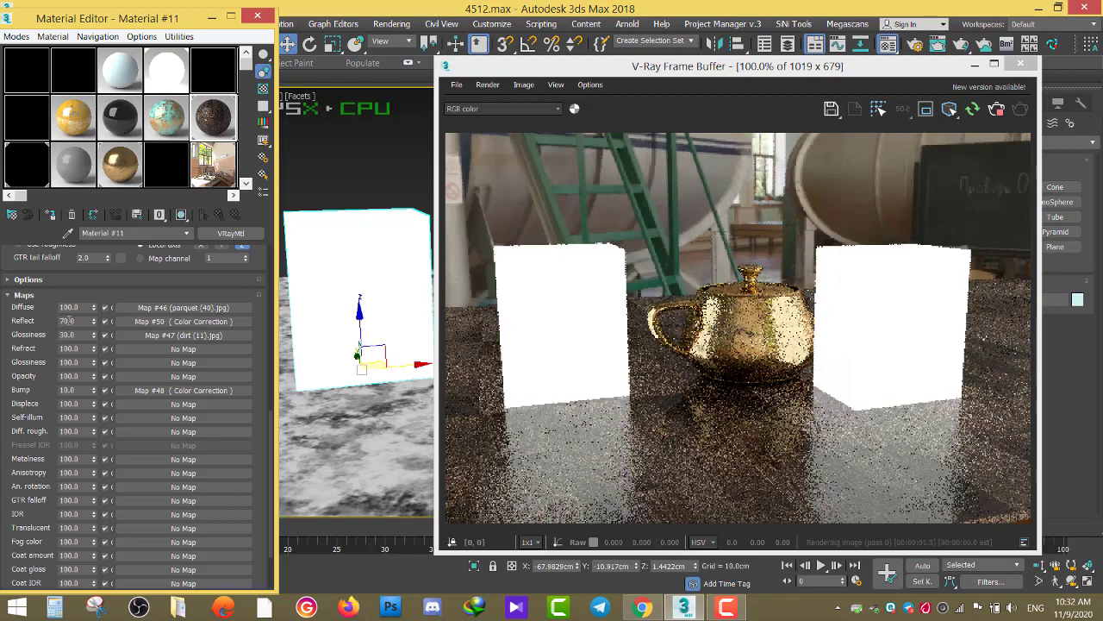
double_click(67, 321)
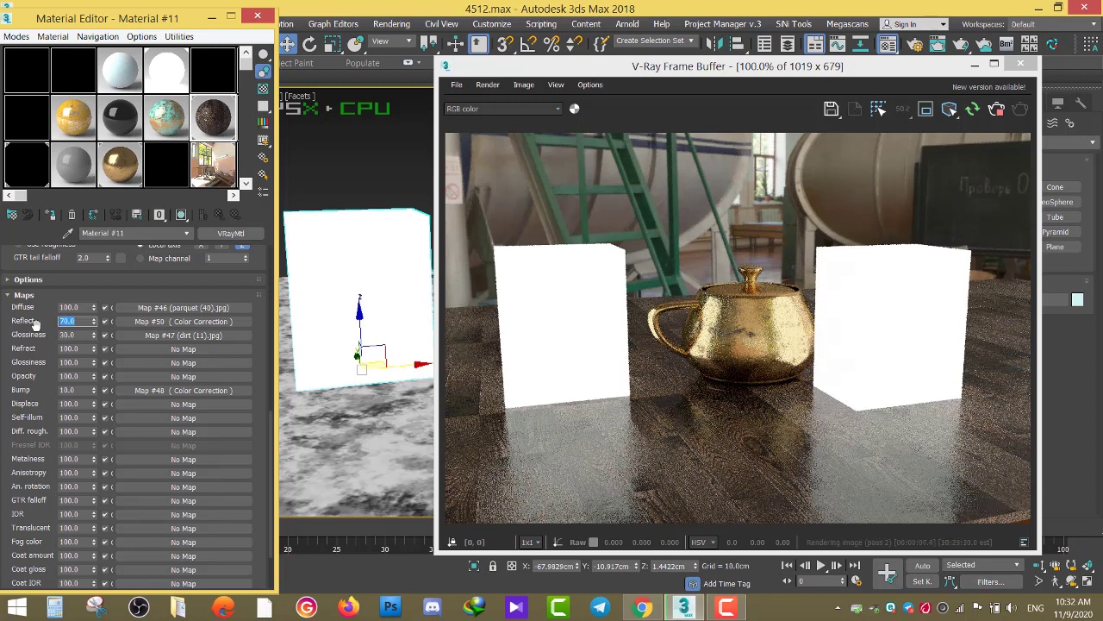
left_click(60, 391)
type("50")
Step: Set the Bump map amount to 50 and zoom into the render to inspect the parquet
key("Return")
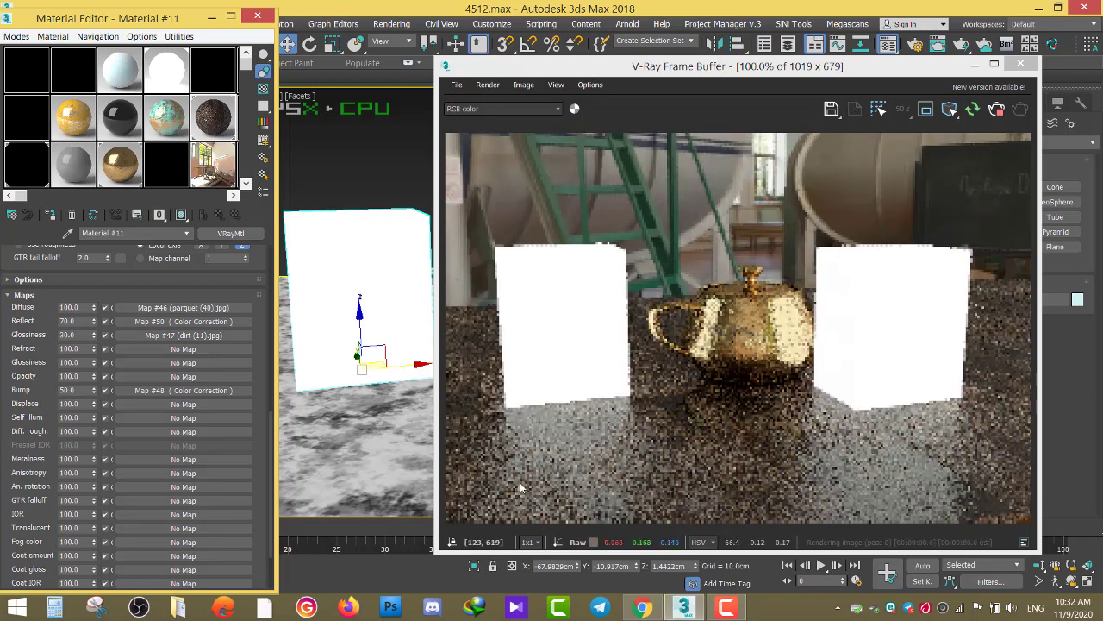
scroll(865, 477, "up", 2)
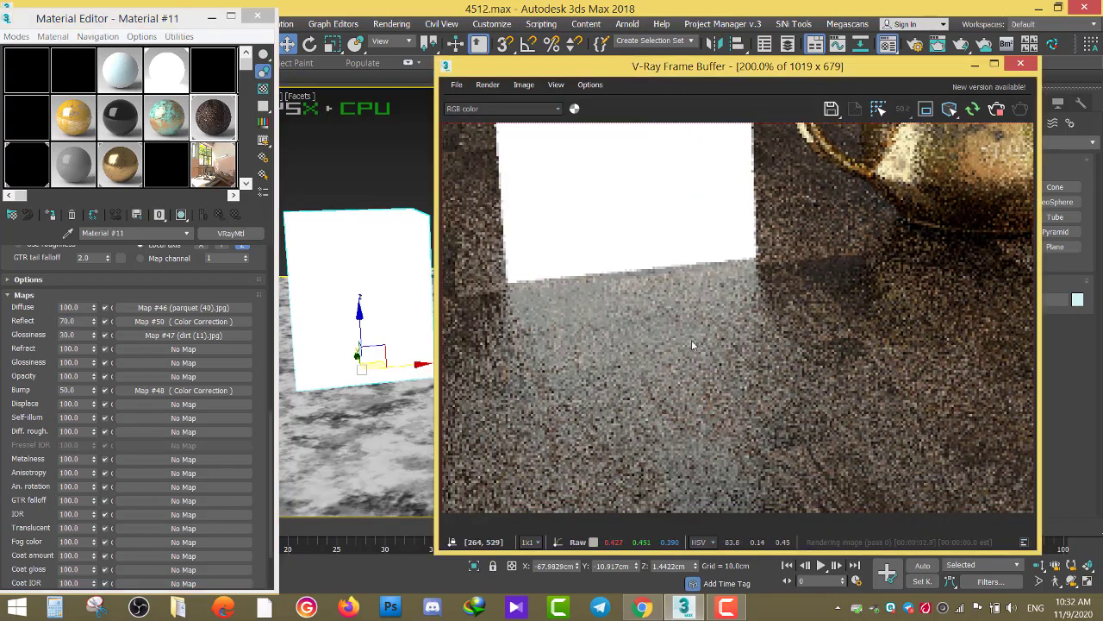
scroll(691, 340, "down", 2)
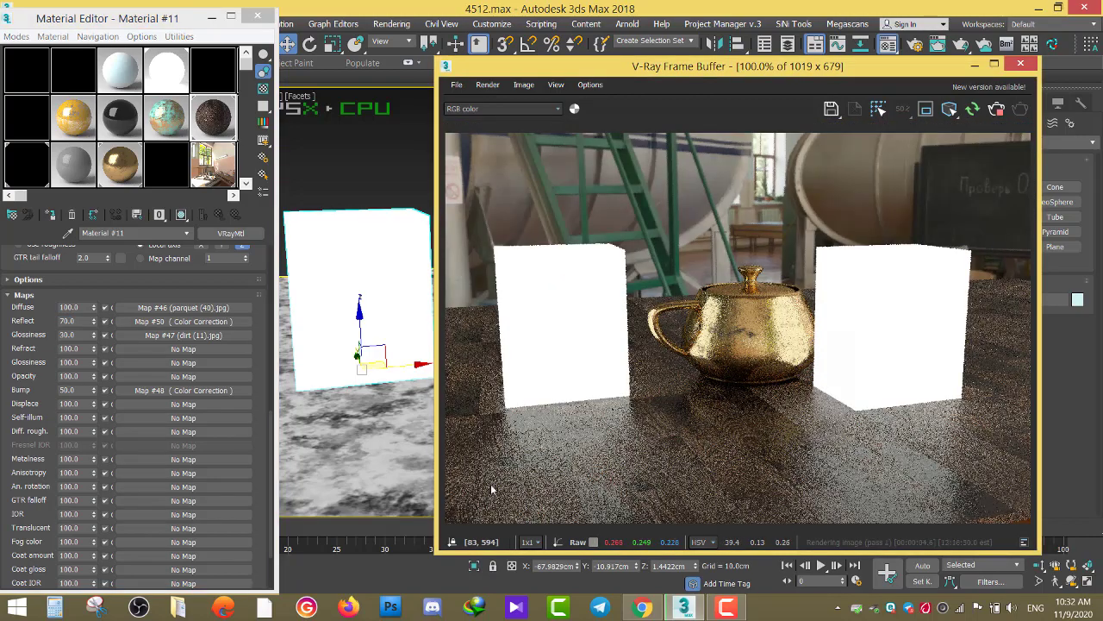
scroll(481, 487, "up", 1)
middle_click_drag(480, 489, 546, 433)
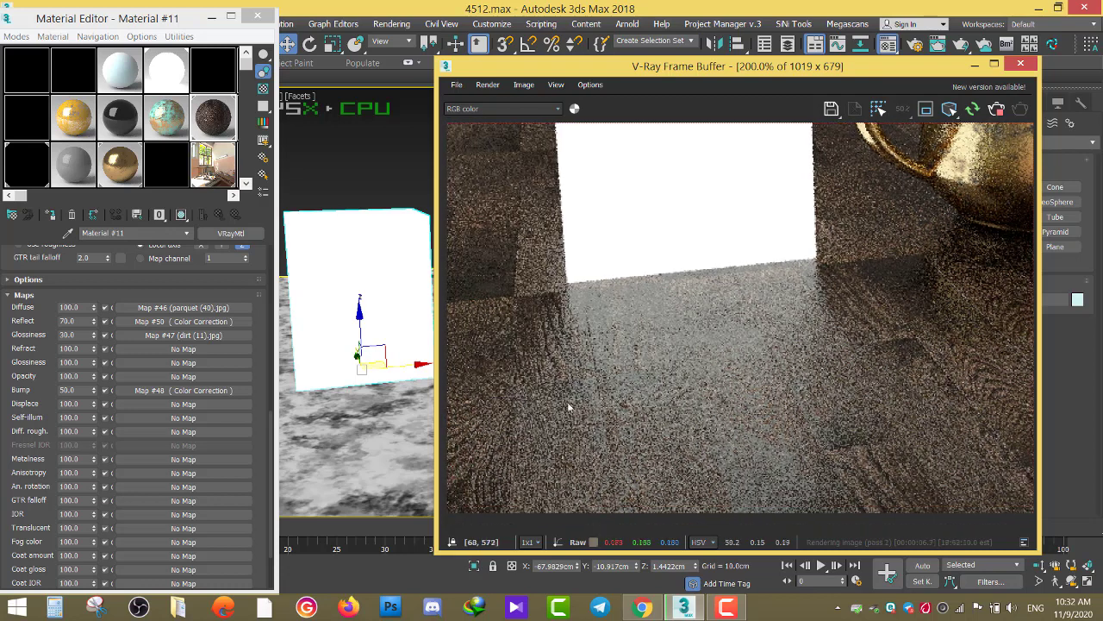
scroll(479, 444, "down", 1)
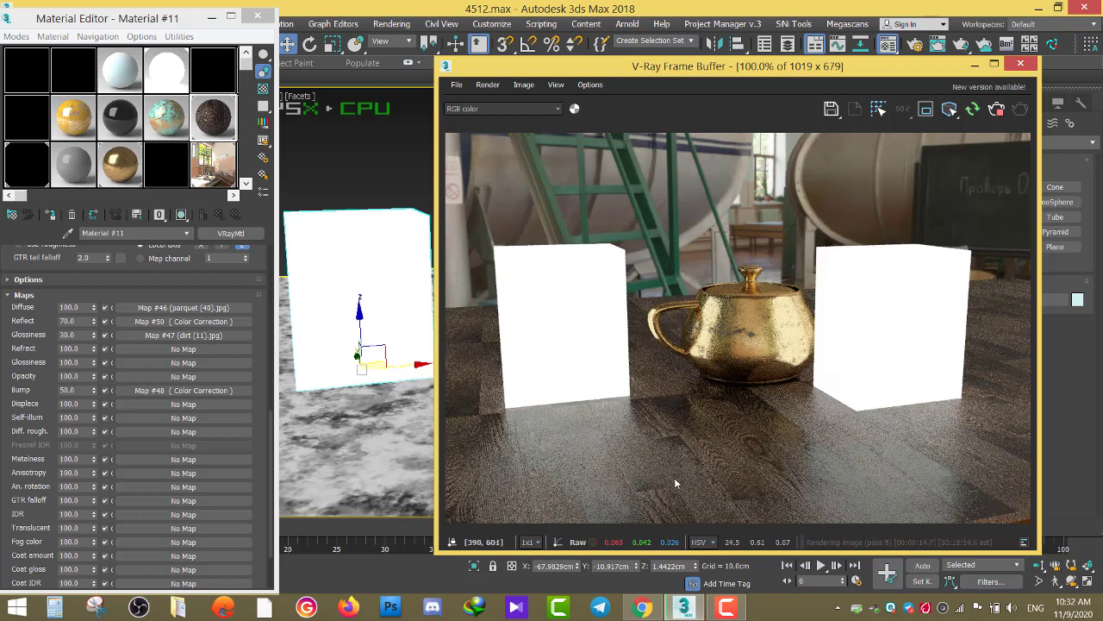
scroll(678, 483, "up", 1)
scroll(677, 483, "down", 1)
double_click(67, 390)
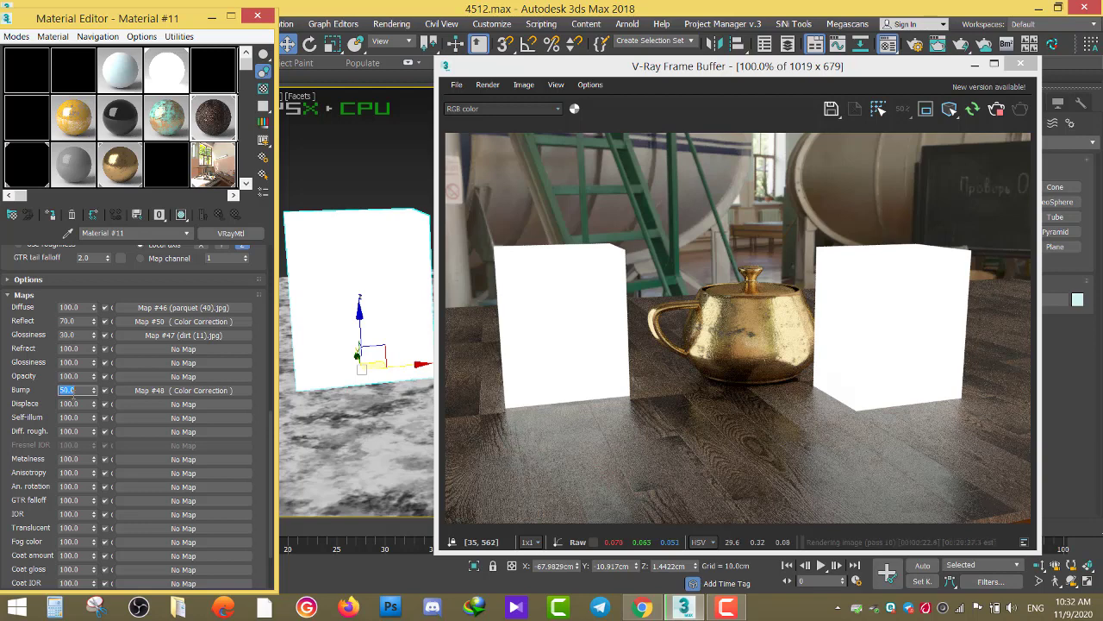
Step: Set the Bump amount to 20, let the maximized render finish, then stop and close it
type("20")
key("Return")
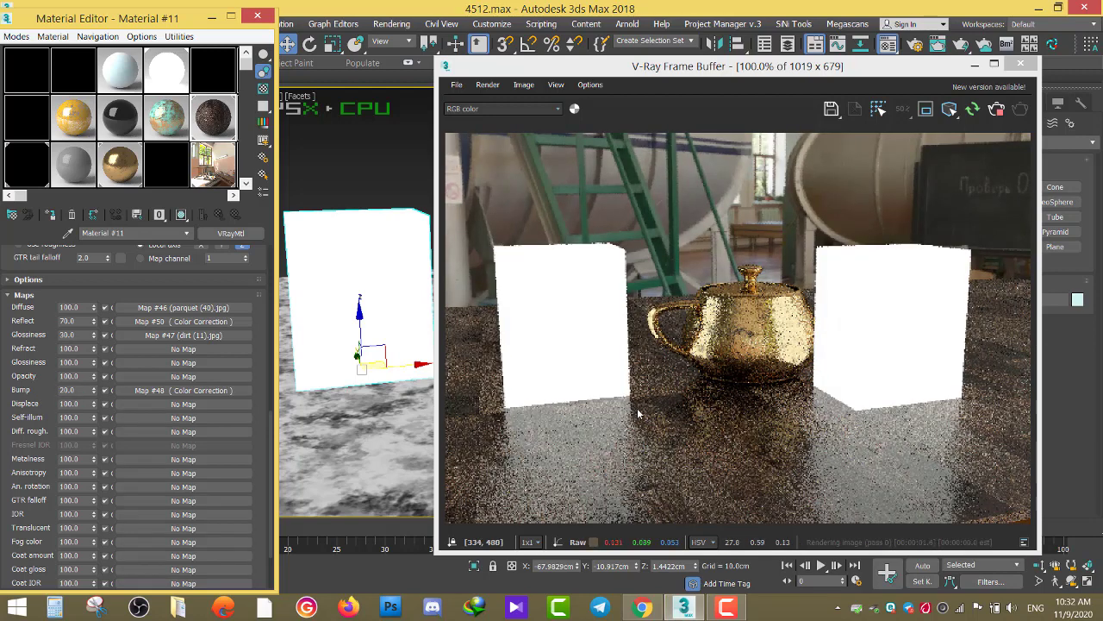
key("super+Up")
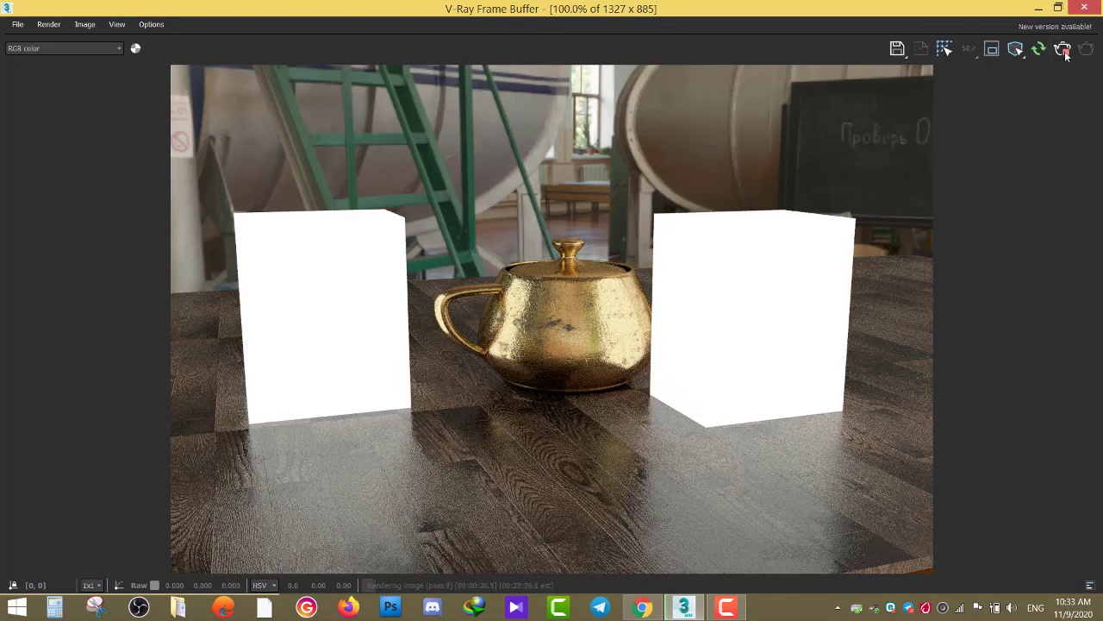
left_click(1063, 50)
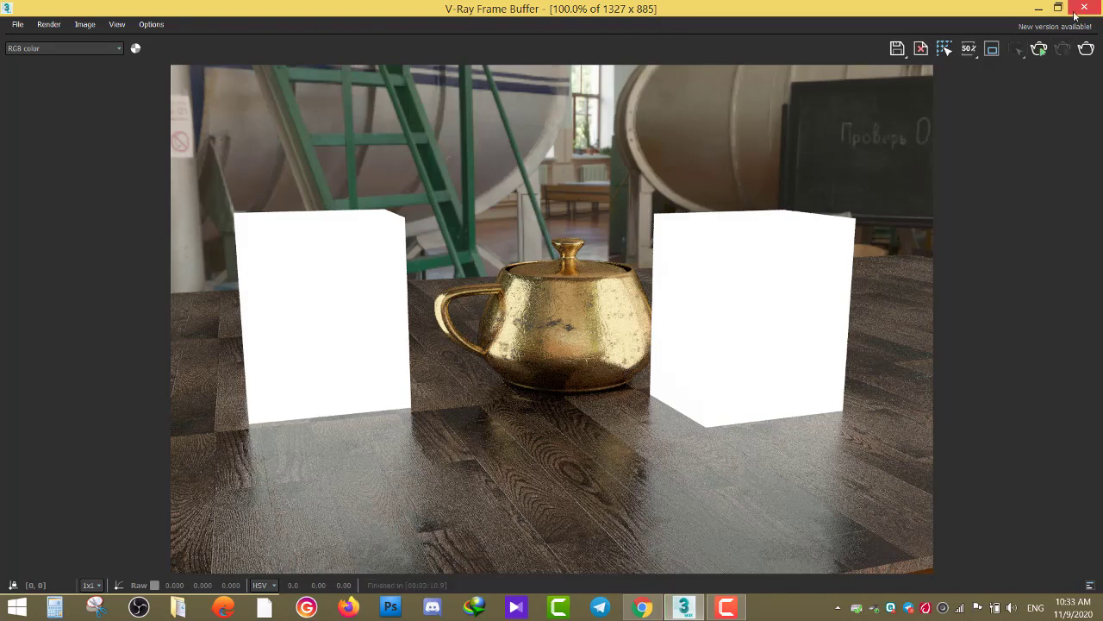
left_click(1077, 10)
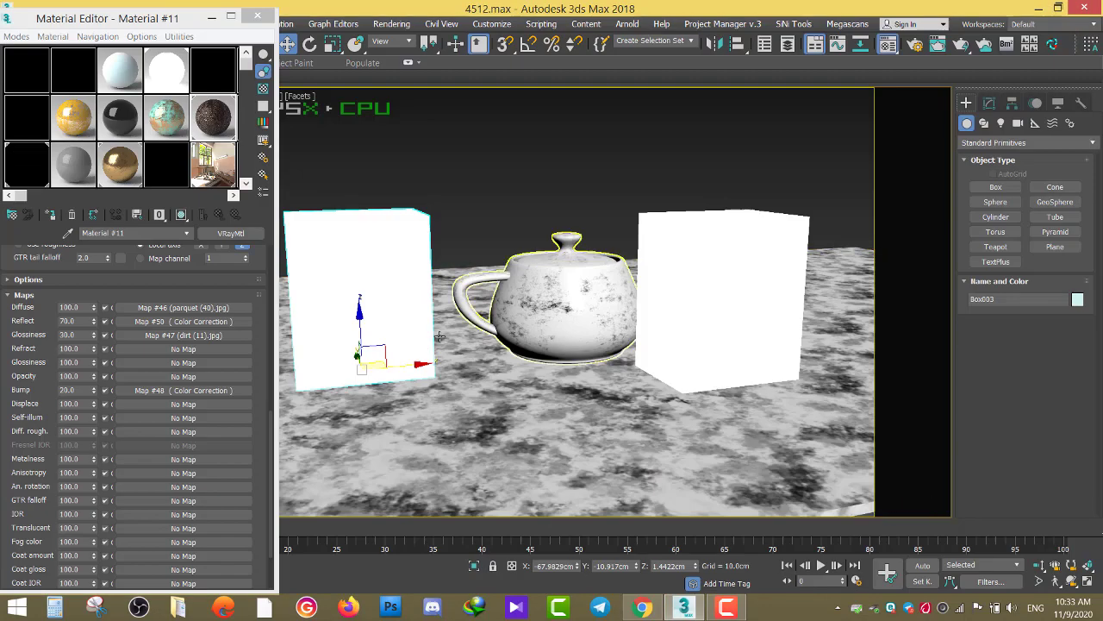
Step: Switch off the floor's bump map and set the Glossiness map amount to 80
left_click(104, 390)
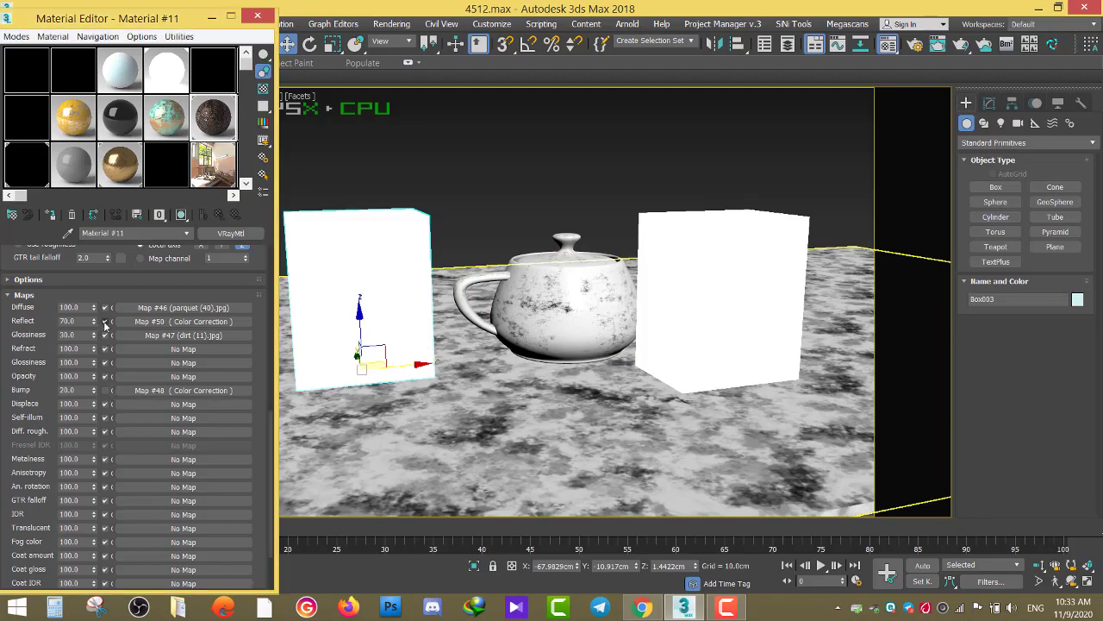
scroll(77, 336, "up", 5)
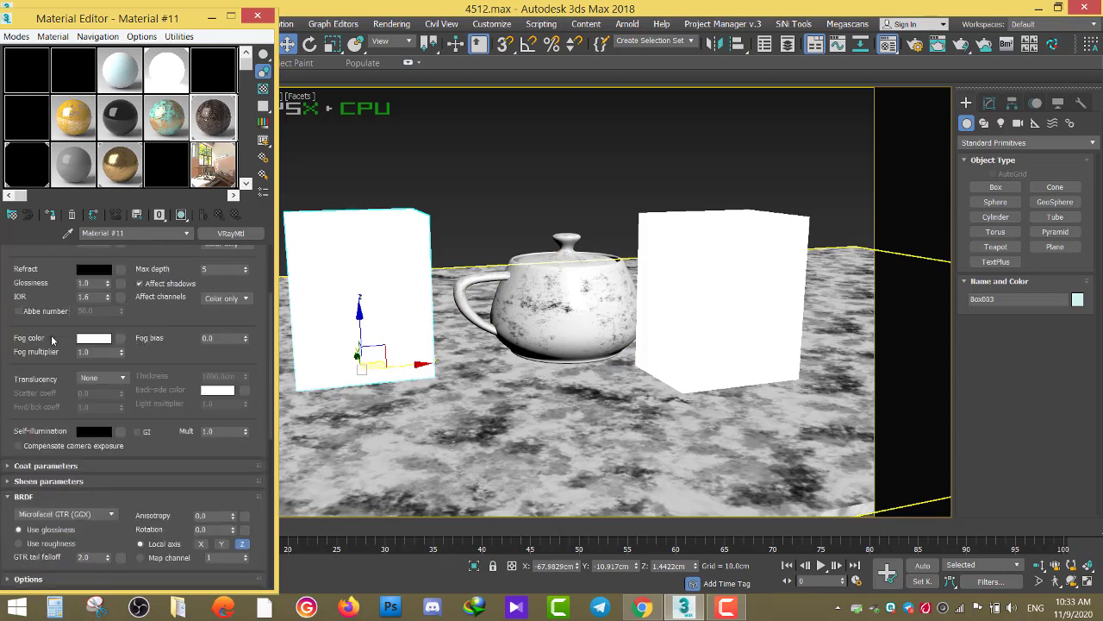
scroll(43, 345, "up", 2)
scroll(69, 328, "down", 6)
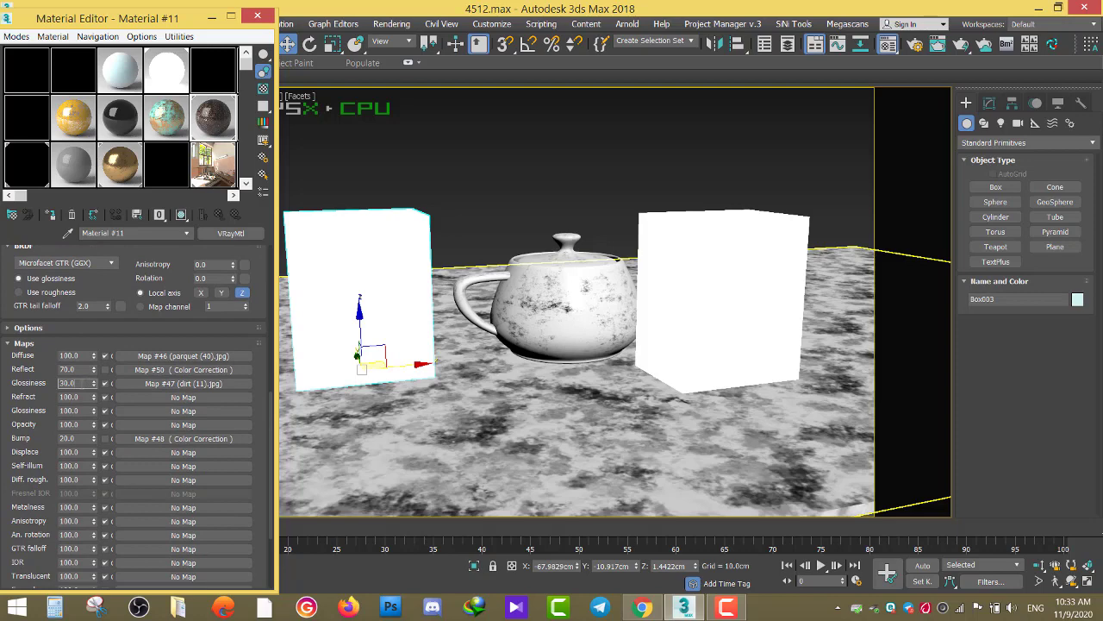
type("80")
key("Return")
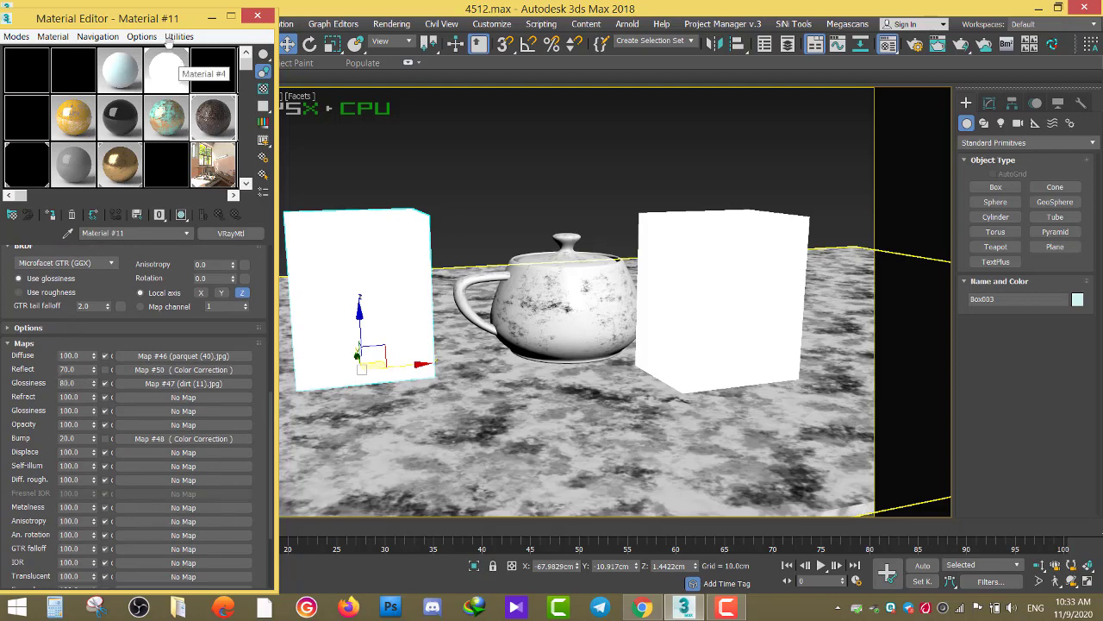
left_click_drag(143, 17, 165, 15)
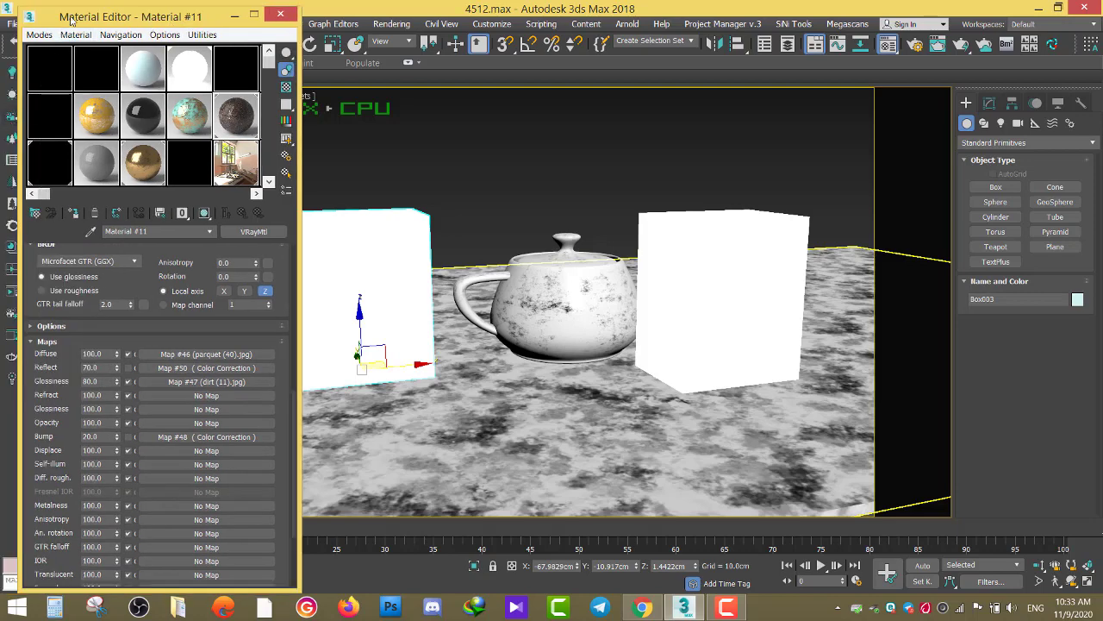
left_click_drag(71, 17, 89, 17)
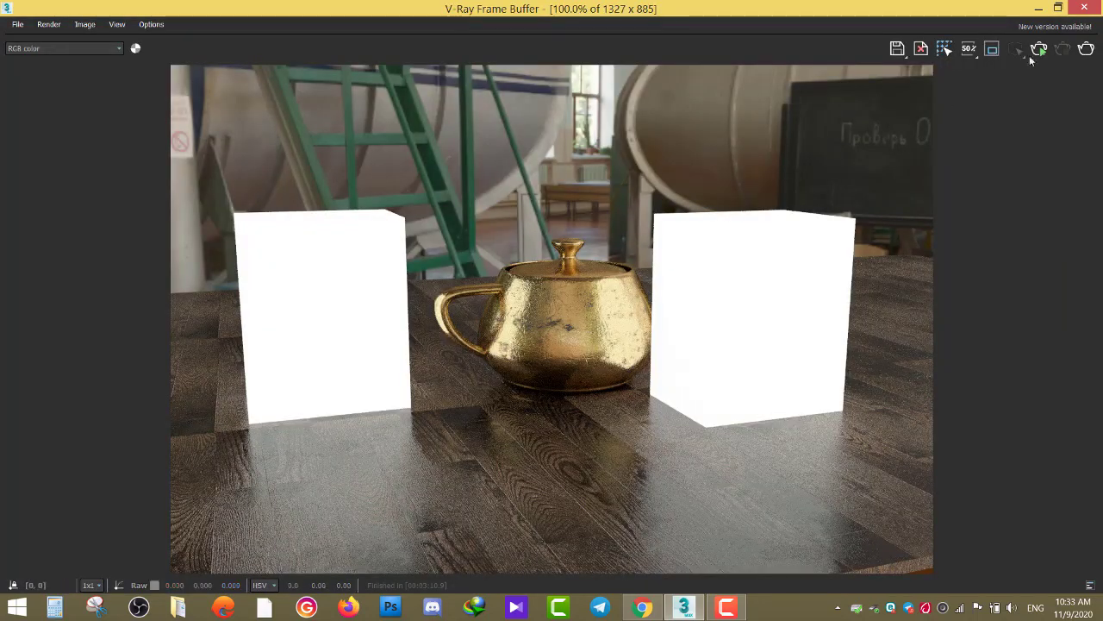
Step: Restore the frame buffer to normal size and start a fresh render with glossiness 80
left_click(1039, 50)
left_click(1058, 8)
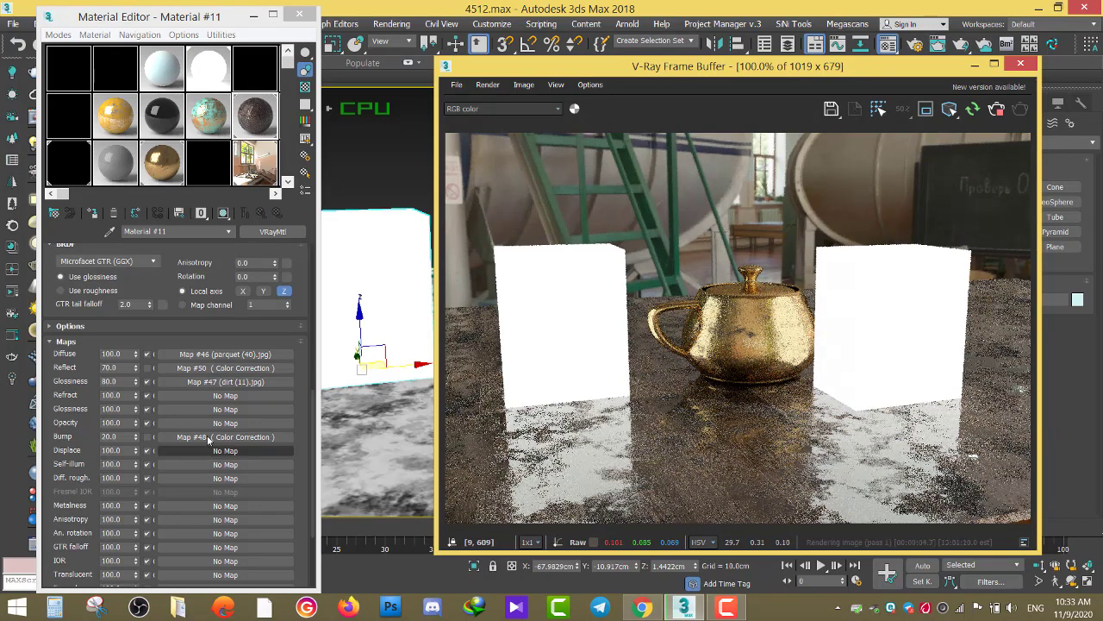
Step: Load dirt (4).jpg into the floor's glossiness dirt bitmap and set its V tiling to 0.7
left_click(191, 381)
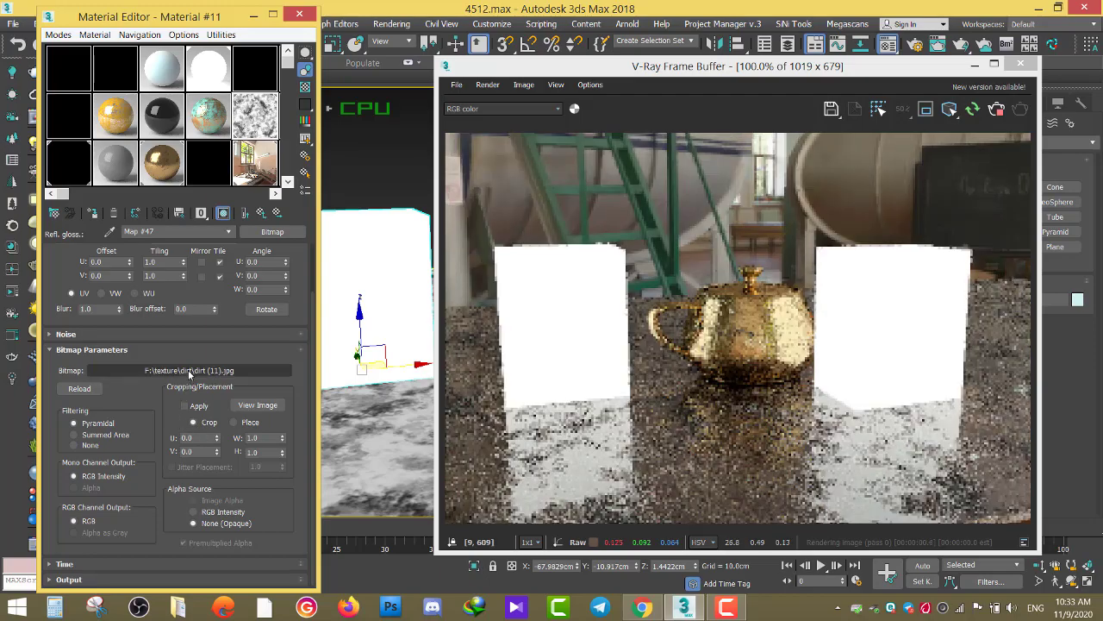
left_click(188, 370)
double_click(323, 173)
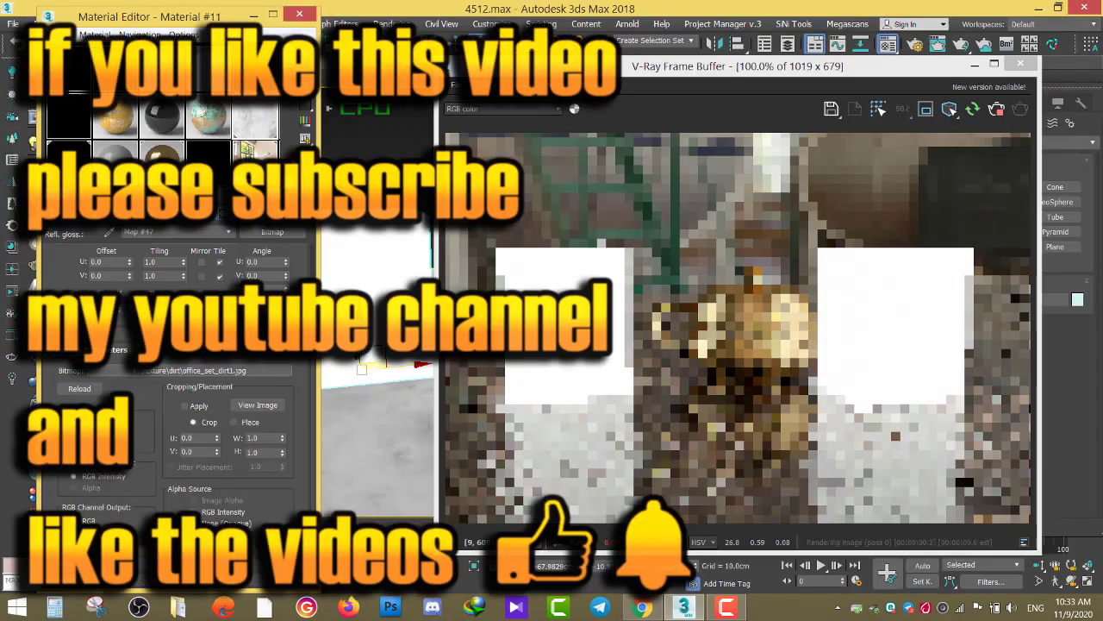
left_click(182, 373)
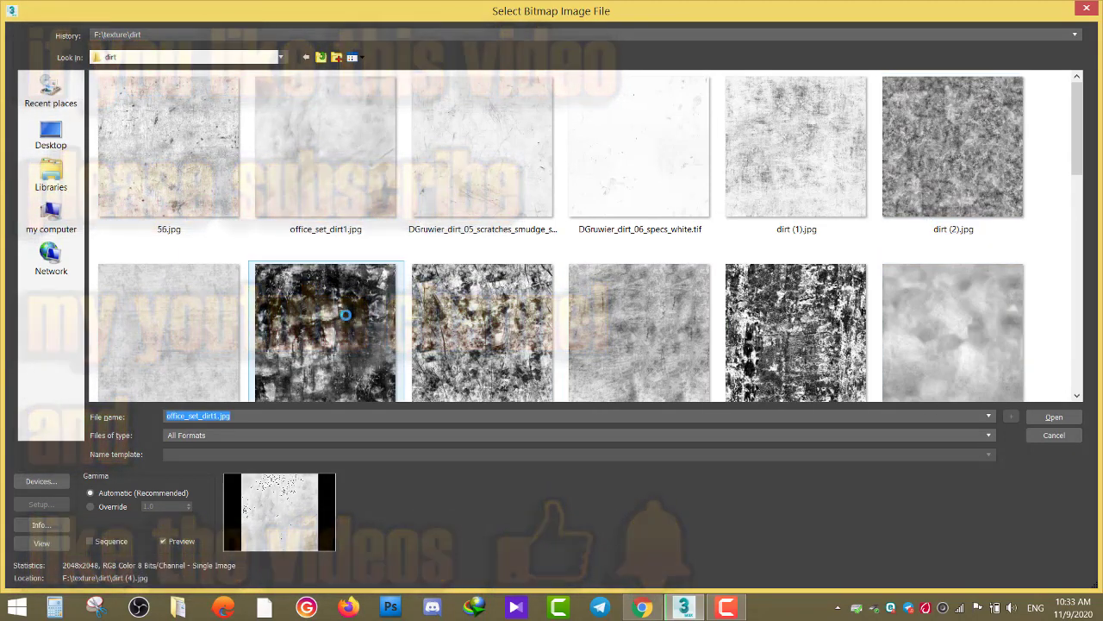
double_click(345, 315)
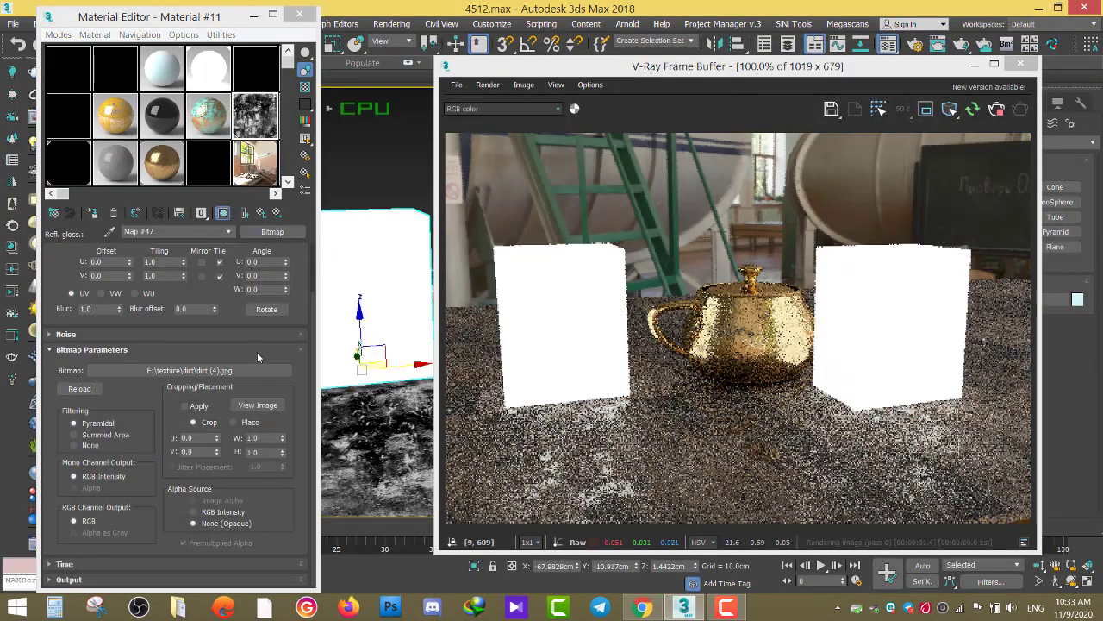
left_click_drag(183, 276, 184, 288)
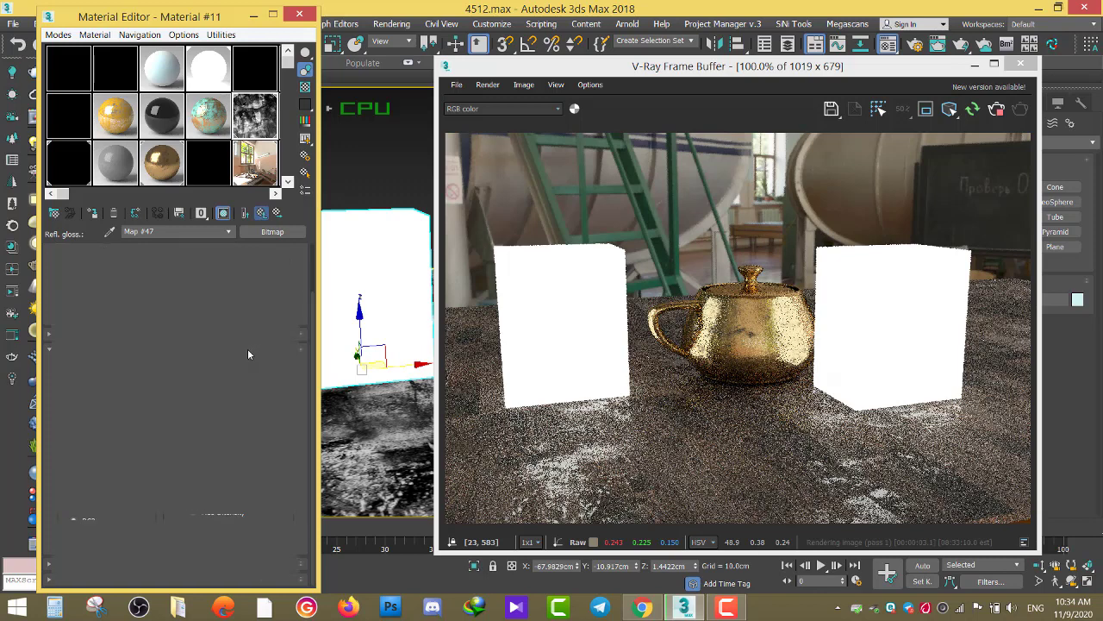
Step: Reduce the parquet's Glossiness map amount in the Maps rollout from 80 to 30
scroll(86, 487, "down", 3)
scroll(86, 487, "down", 1)
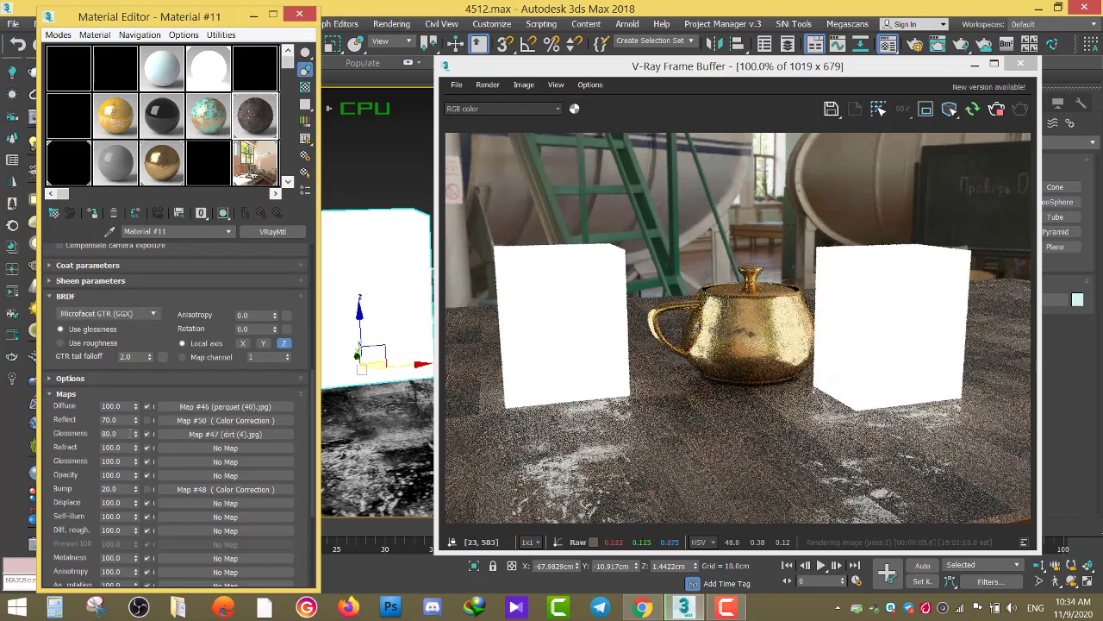
double_click(129, 434)
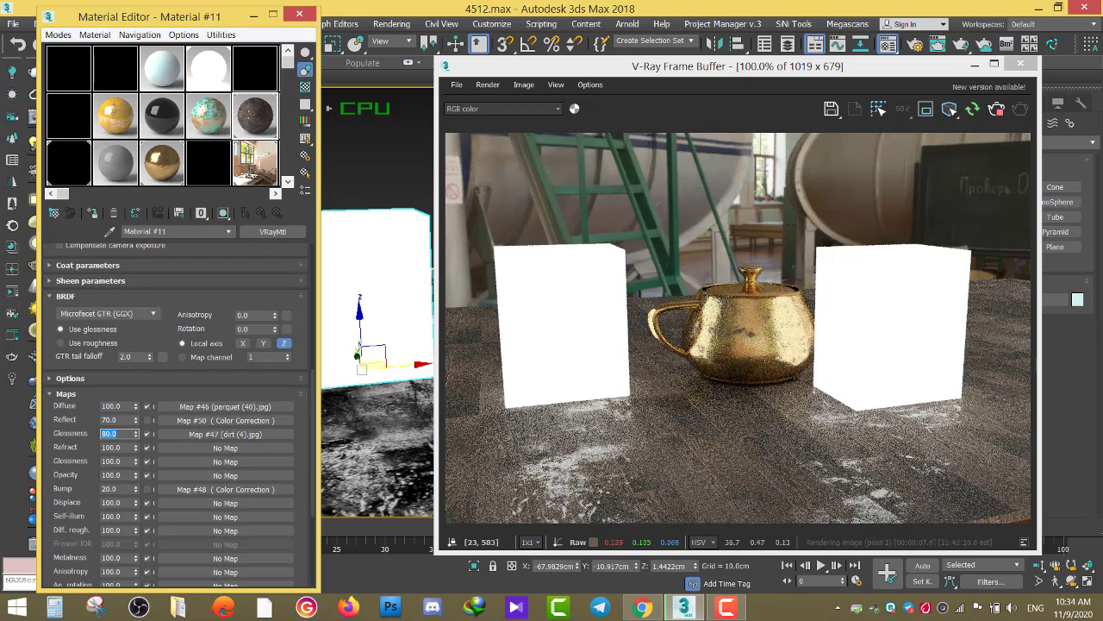
type("50")
key("Return")
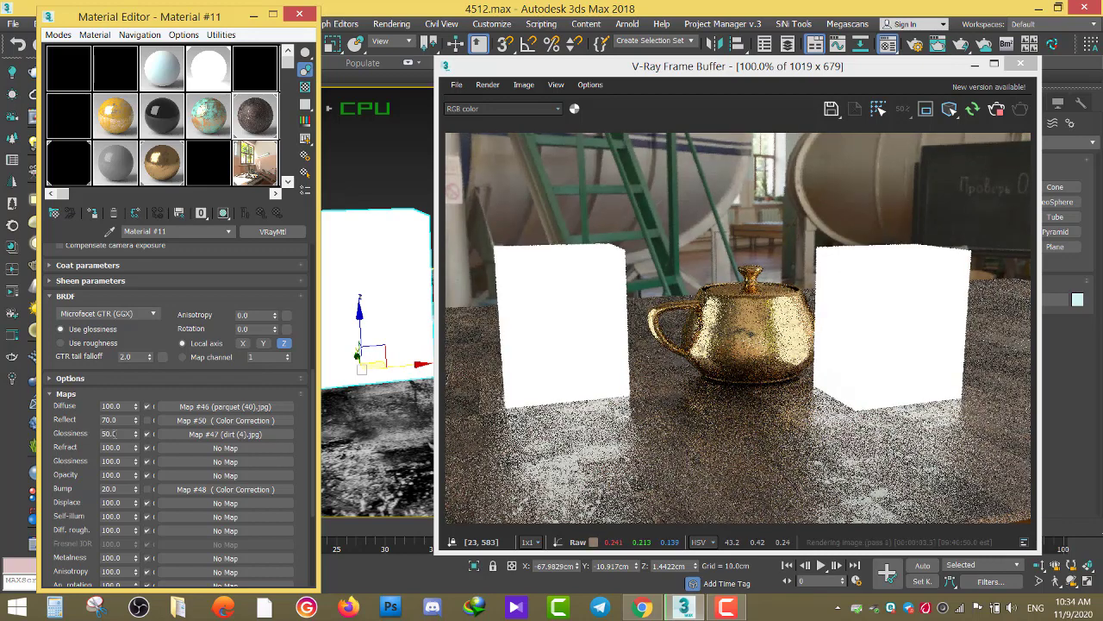
double_click(108, 434)
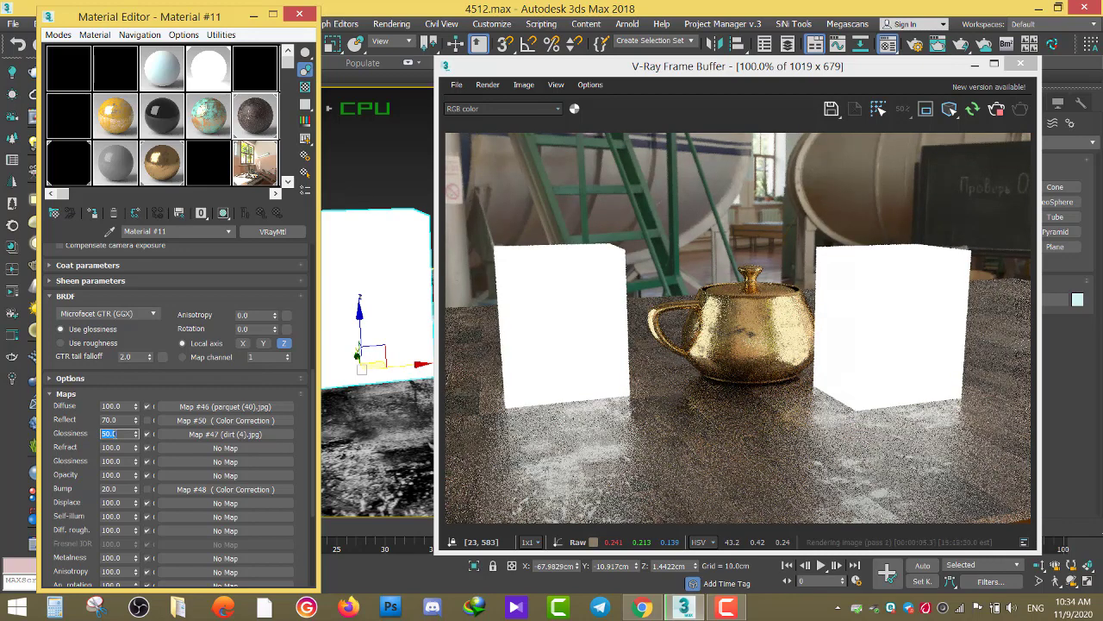
type("40")
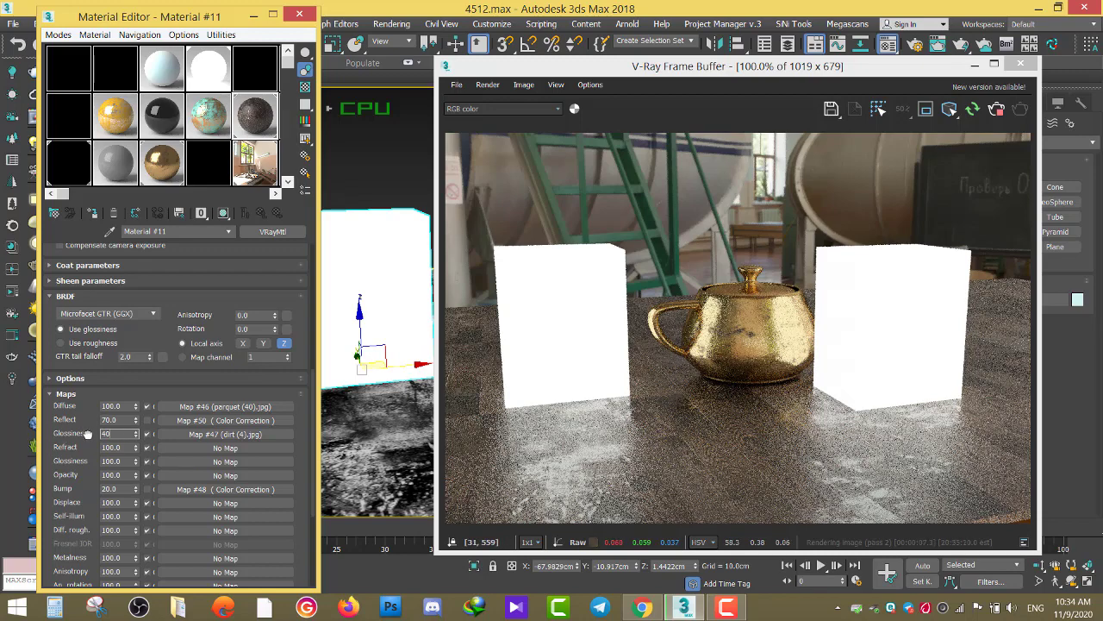
key("Return")
type("30")
key("Return")
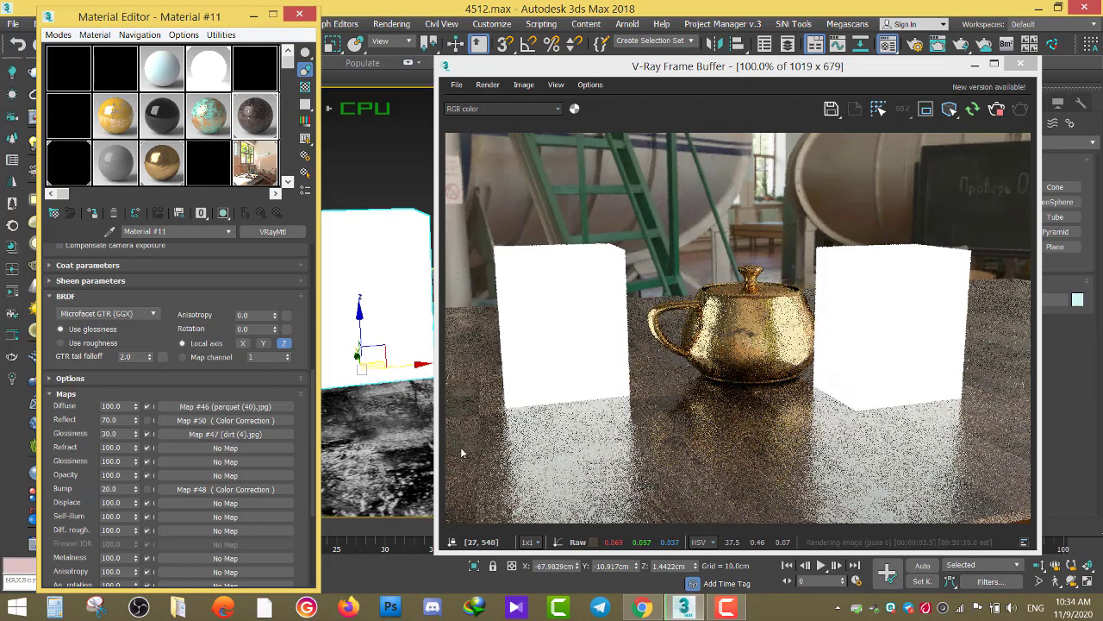
scroll(73, 489, "up", 1)
Step: Change the parquet material's Reflect colour to a grey with Value 90
scroll(73, 489, "up", 5)
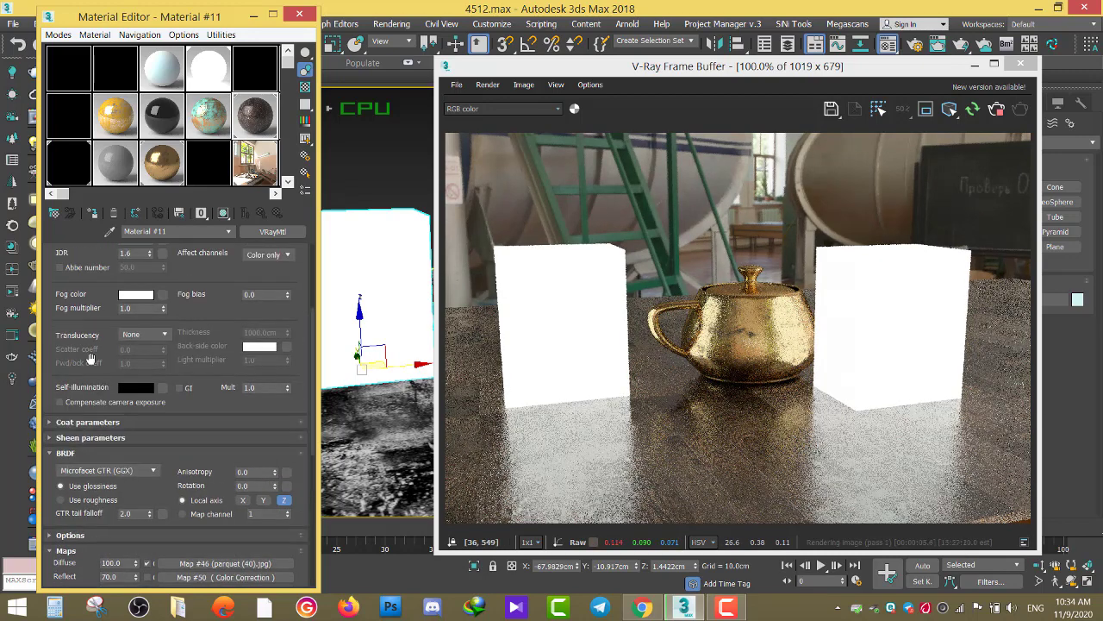
scroll(74, 489, "up", 3)
left_click(136, 301)
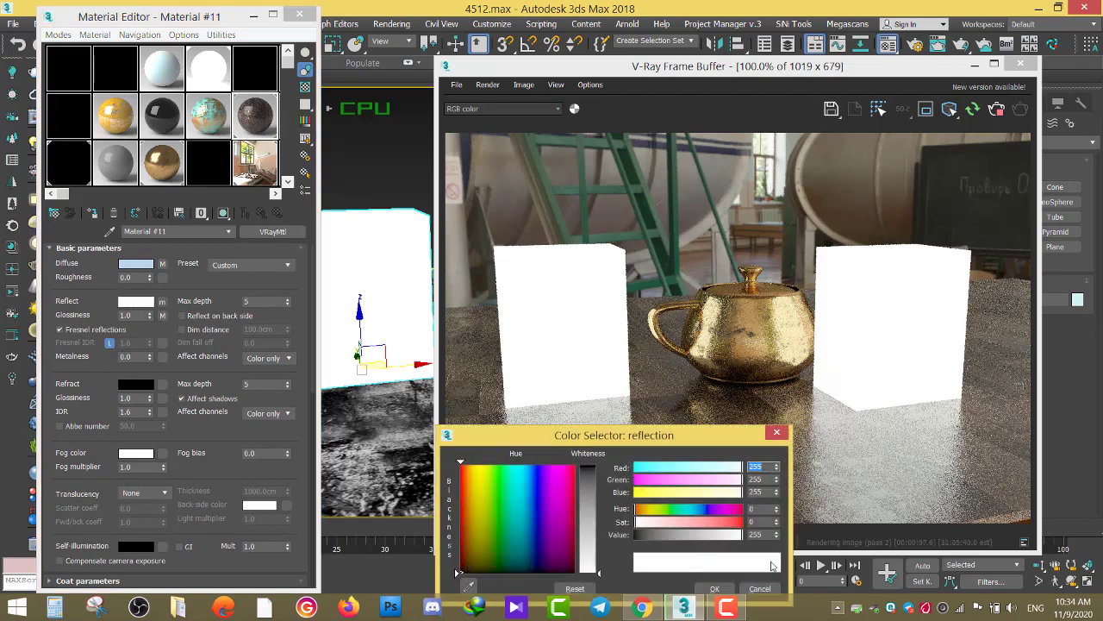
left_click(652, 541)
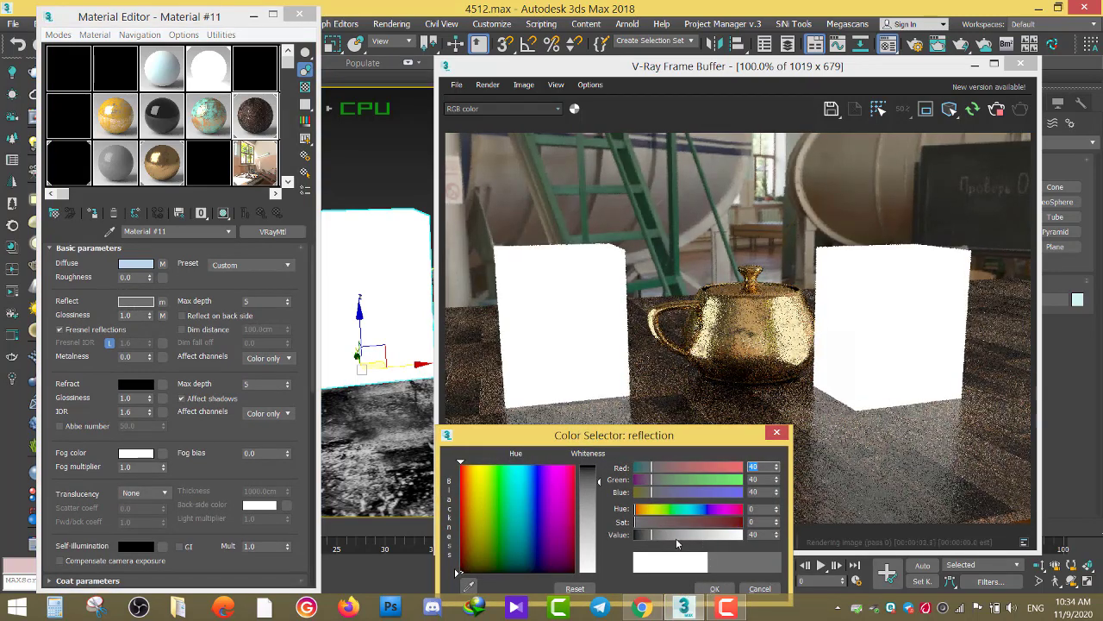
left_click(685, 535)
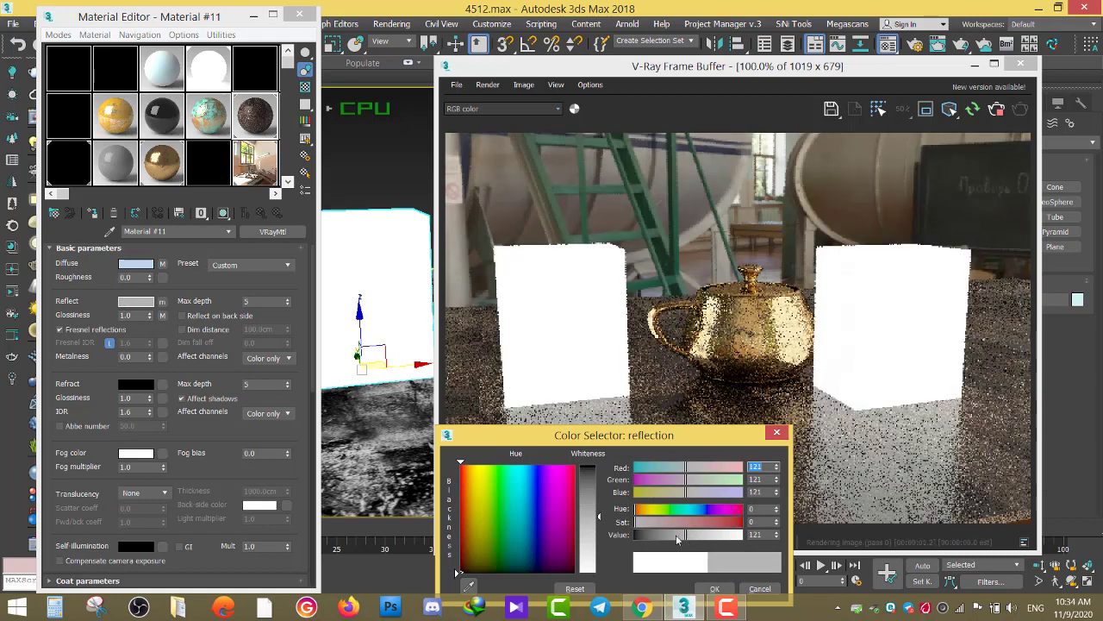
left_click(673, 535)
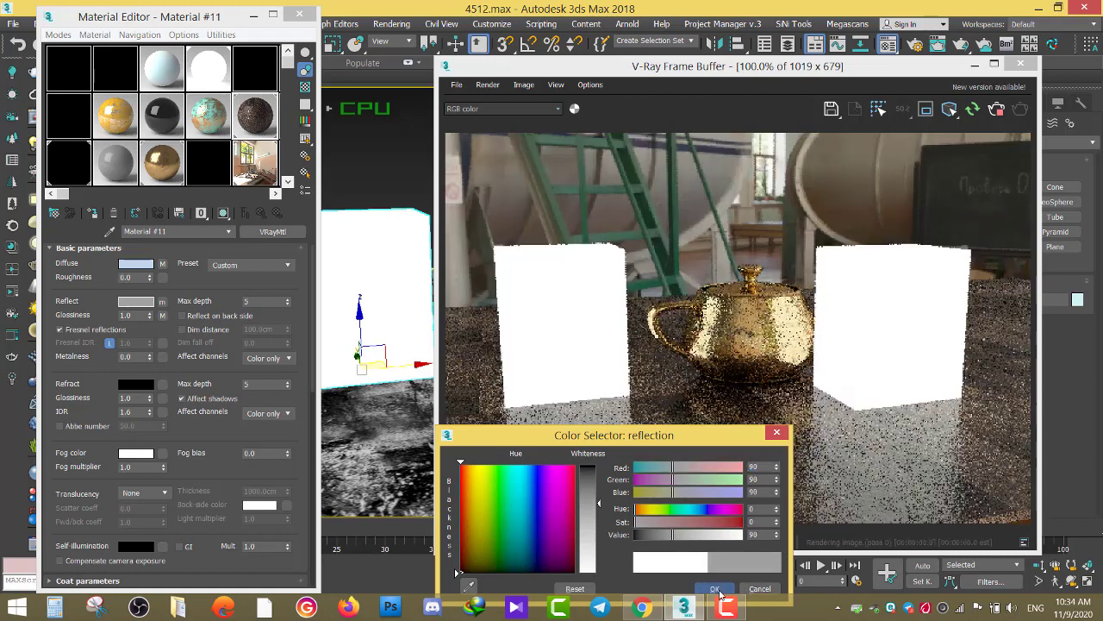
left_click(755, 588)
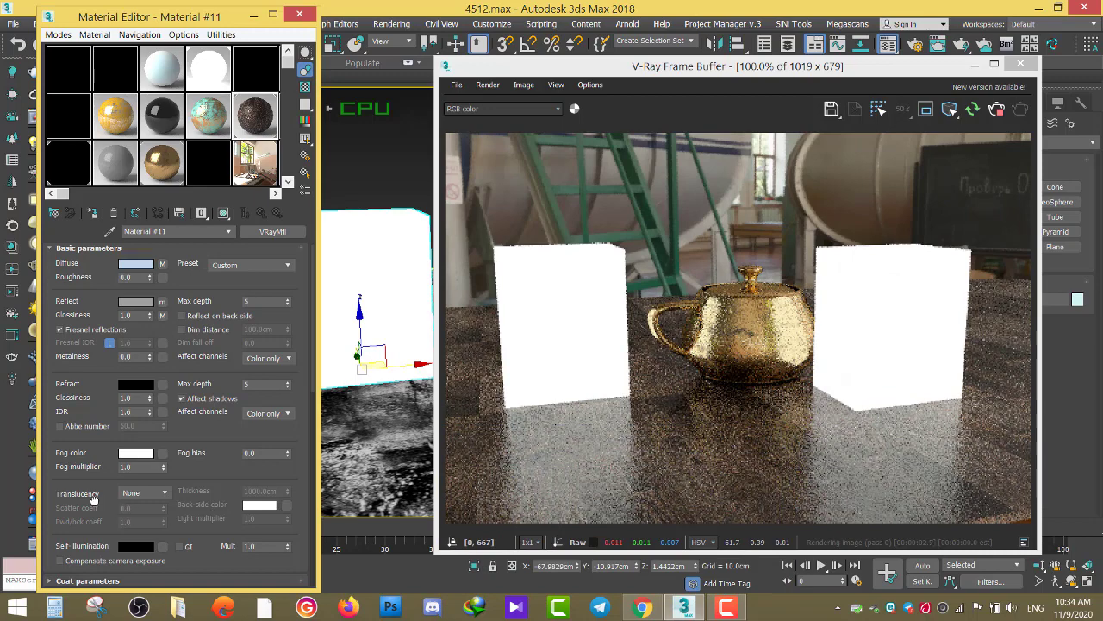
scroll(94, 504, "down", 5)
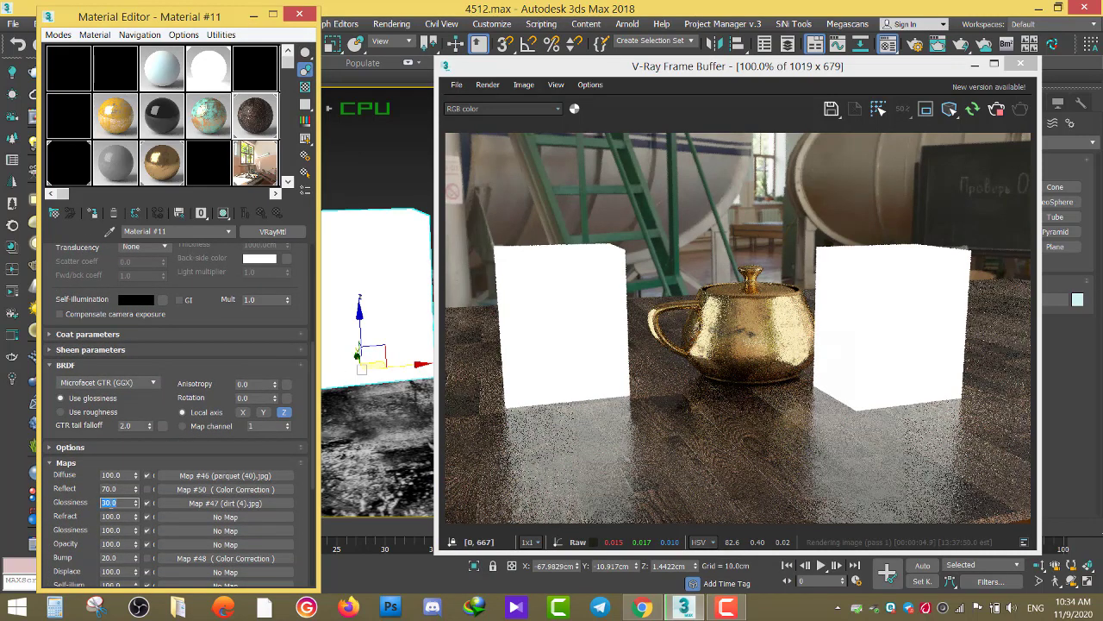
Step: Set the Glossiness map amount to 40 and maximize the V-Ray Frame Buffer window
double_click(111, 502)
type("50")
key("Return")
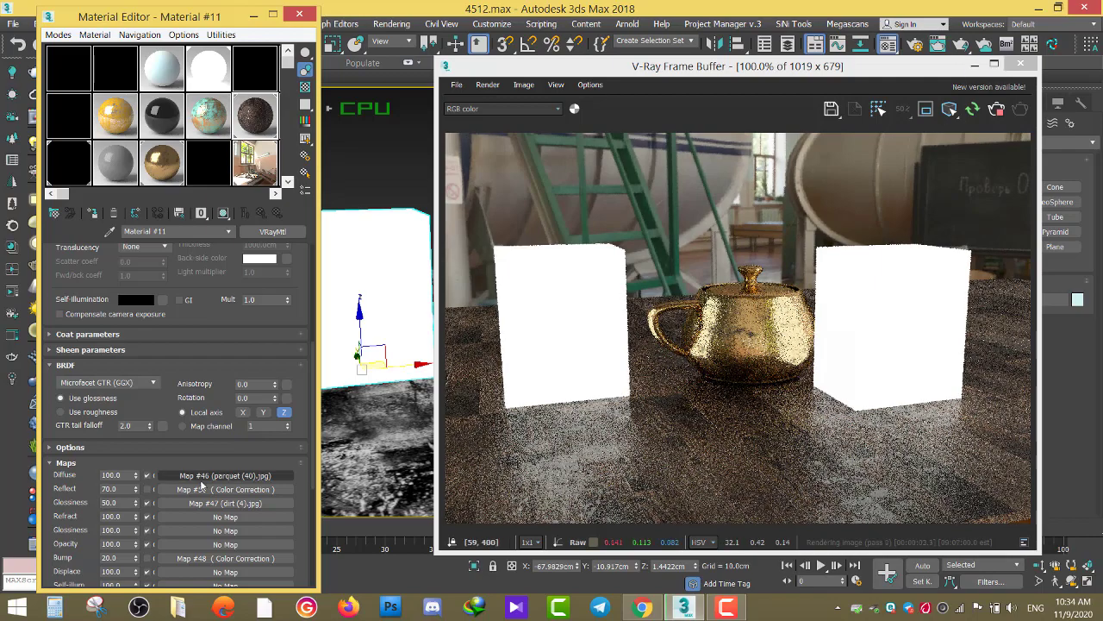
double_click(111, 503)
type("40")
key("Return")
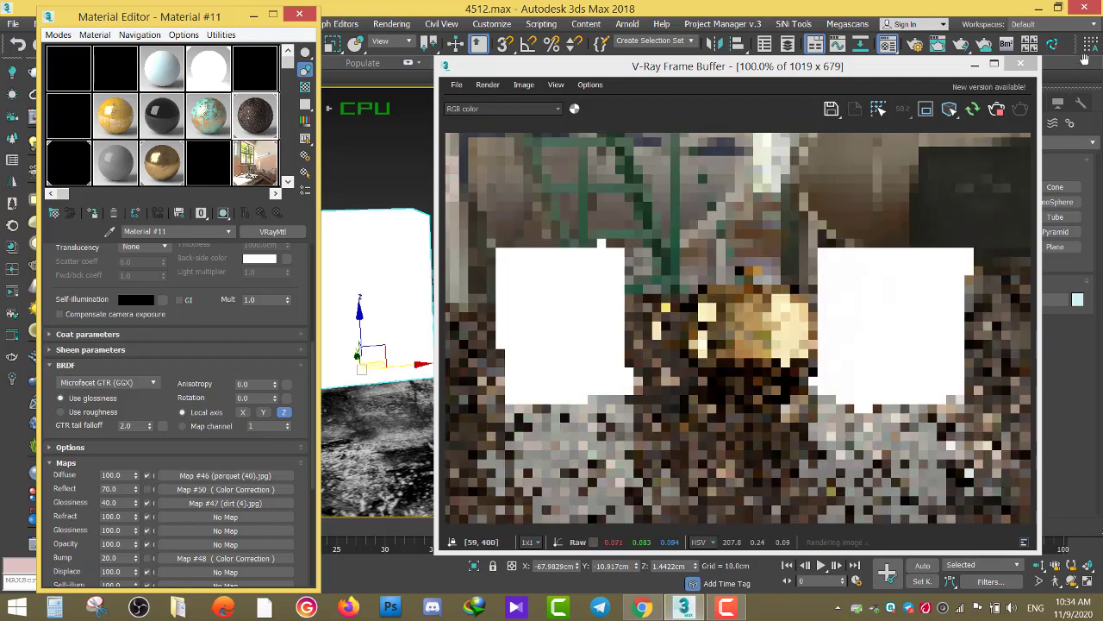
left_click(994, 63)
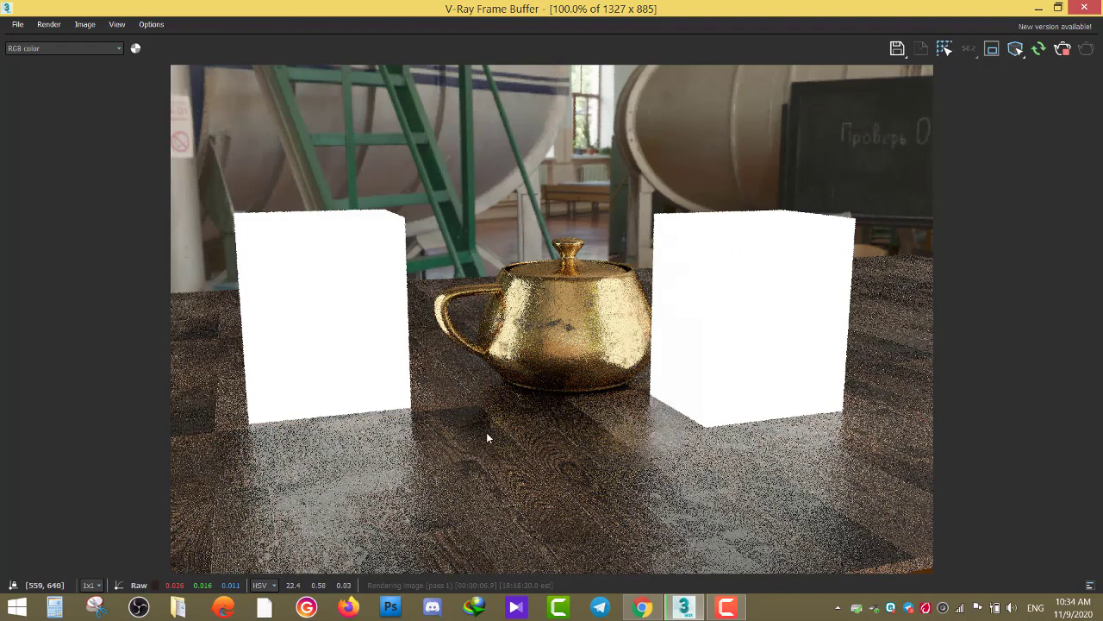
scroll(687, 508, "up", 1)
middle_click_drag(665, 453, 659, 371)
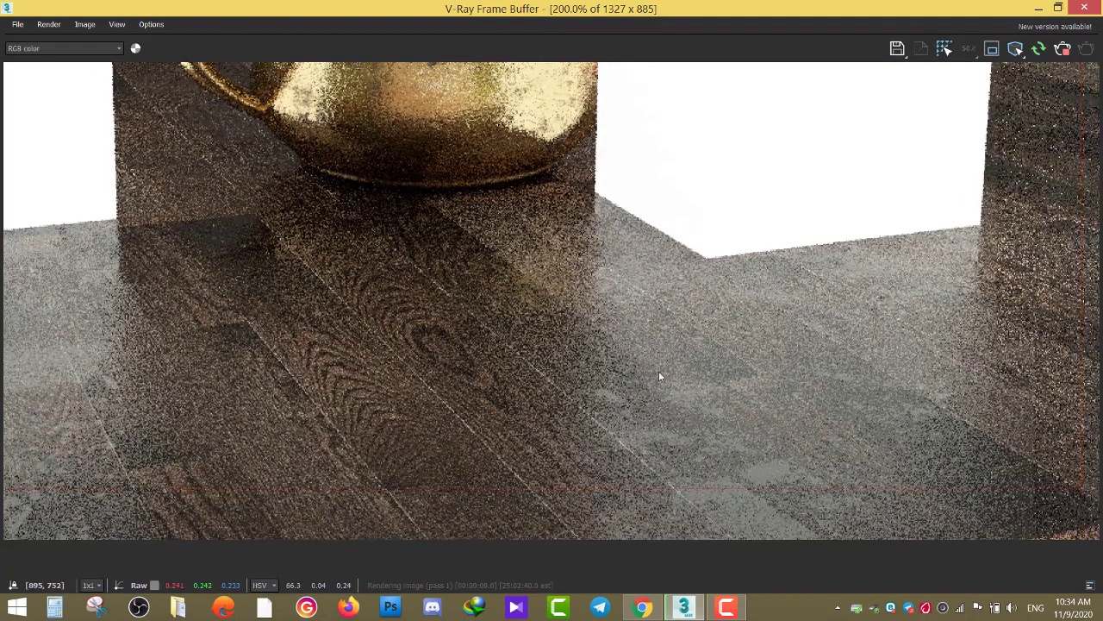
scroll(687, 488, "down", 1)
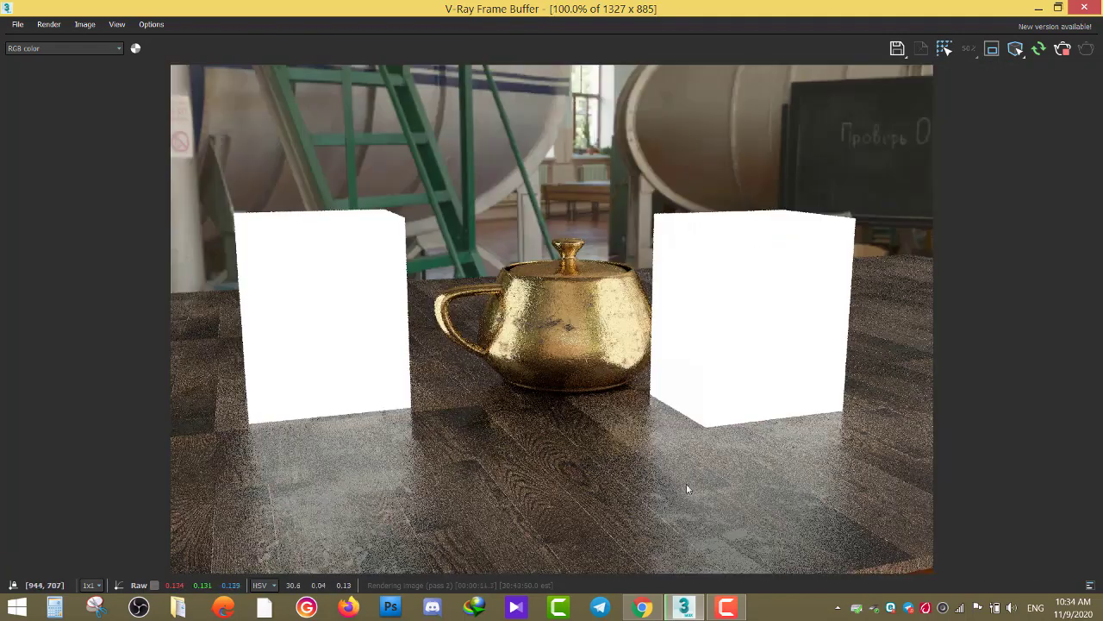